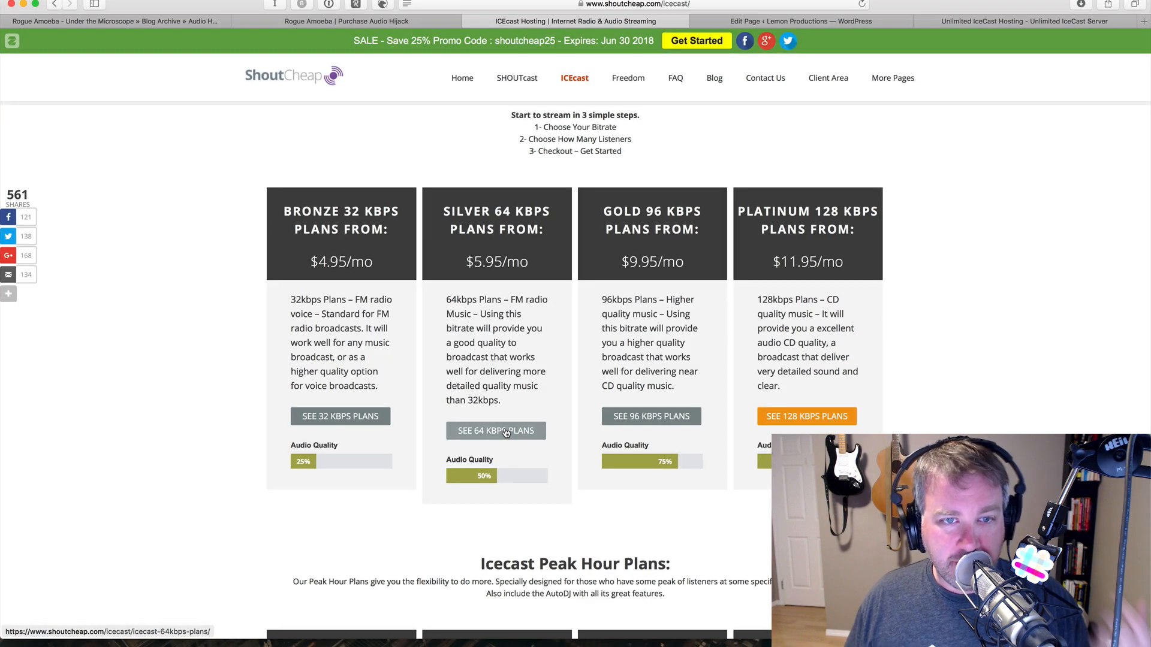
- Open ShoutCheap's 64 kbps Icecast plans and scroll through the 25 to 500 listener tiers
{"action": "left_click", "coordinate": [506, 432]}
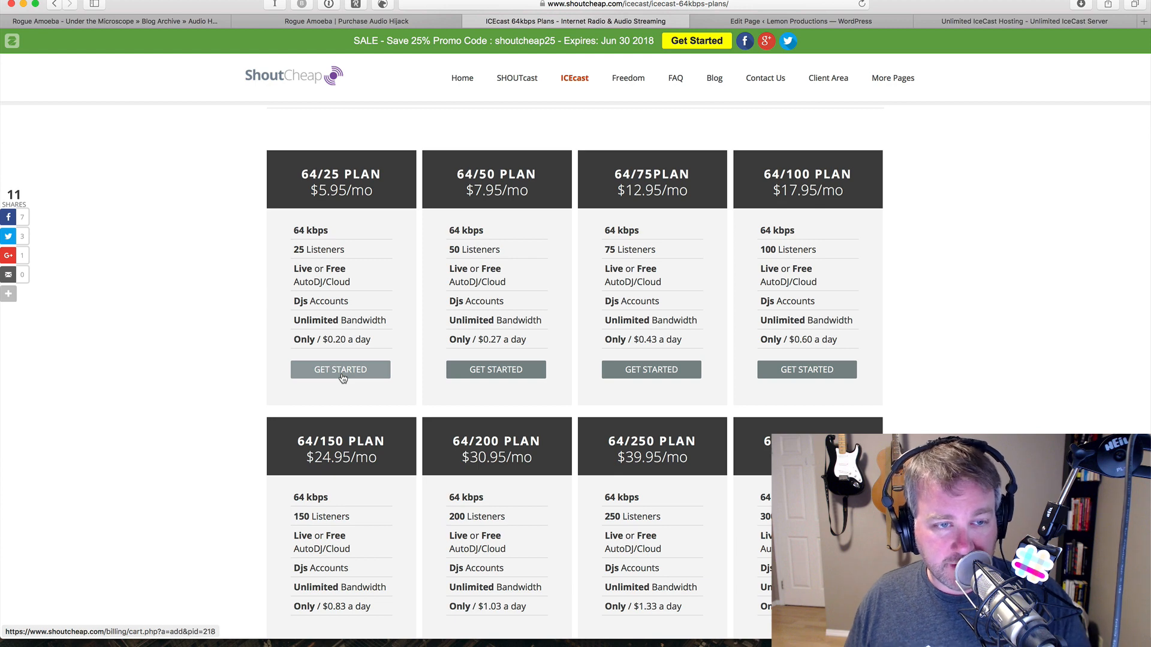
{"action": "scroll", "coordinate": [356, 413], "scroll_direction": "down", "scroll_amount": 3}
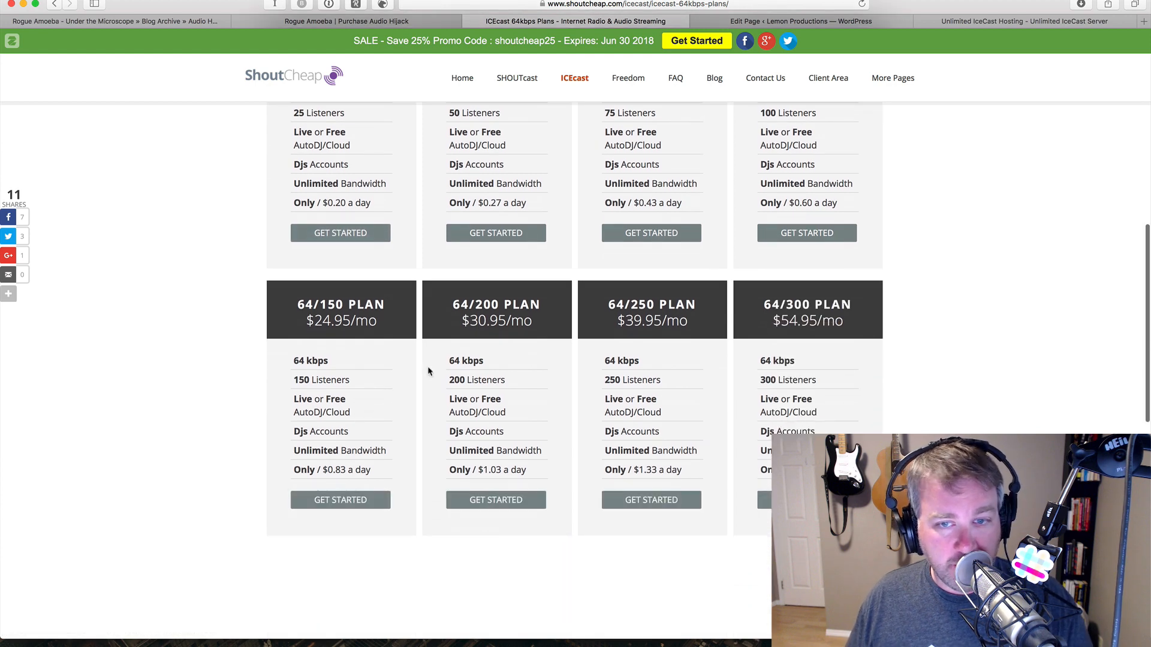
{"action": "scroll", "coordinate": [419, 456], "scroll_direction": "down", "scroll_amount": 4}
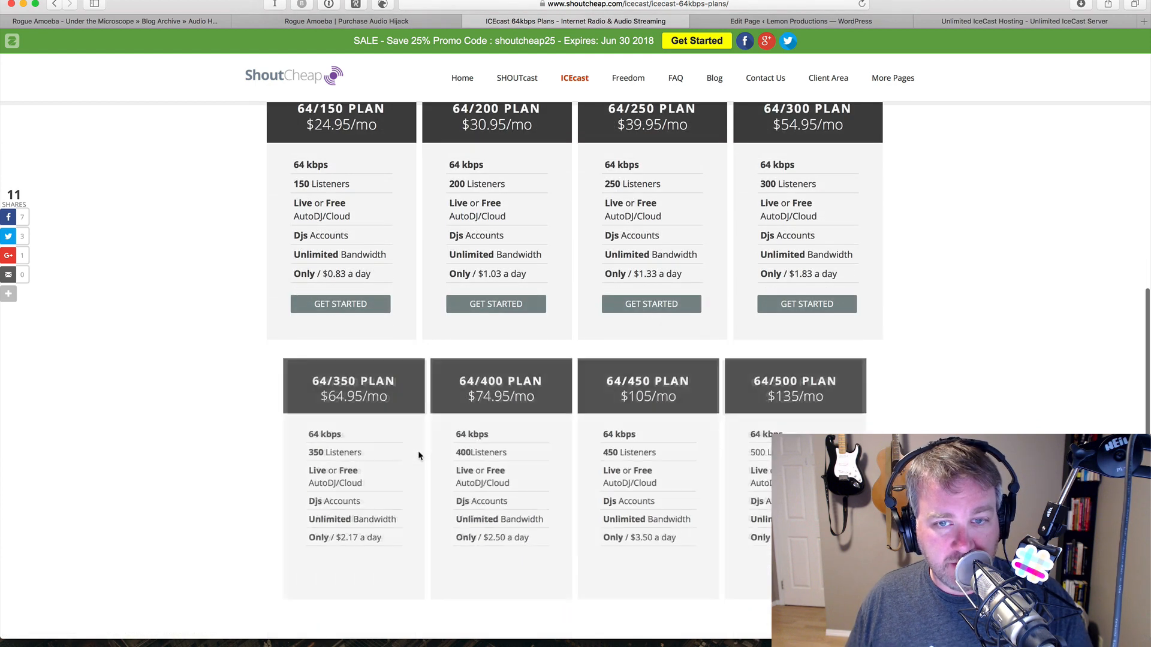
{"action": "scroll", "coordinate": [418, 455], "scroll_direction": "up", "scroll_amount": 7}
{"action": "scroll", "coordinate": [418, 456], "scroll_direction": "up", "scroll_amount": 3}
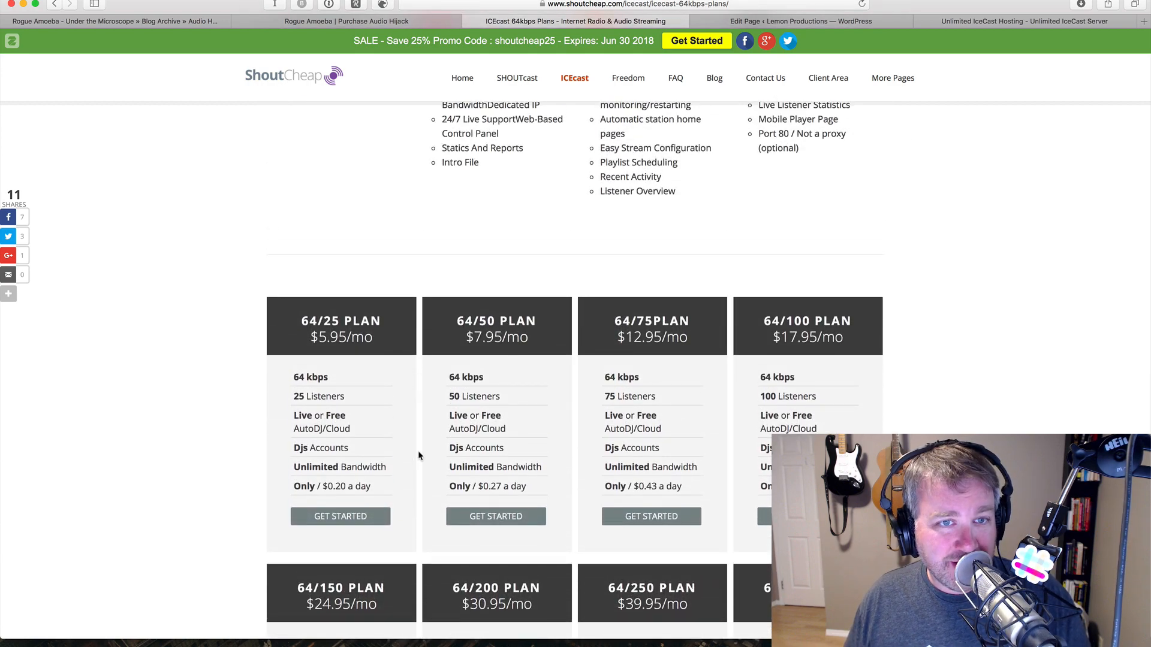
{"action": "scroll", "coordinate": [419, 456], "scroll_direction": "down", "scroll_amount": 2}
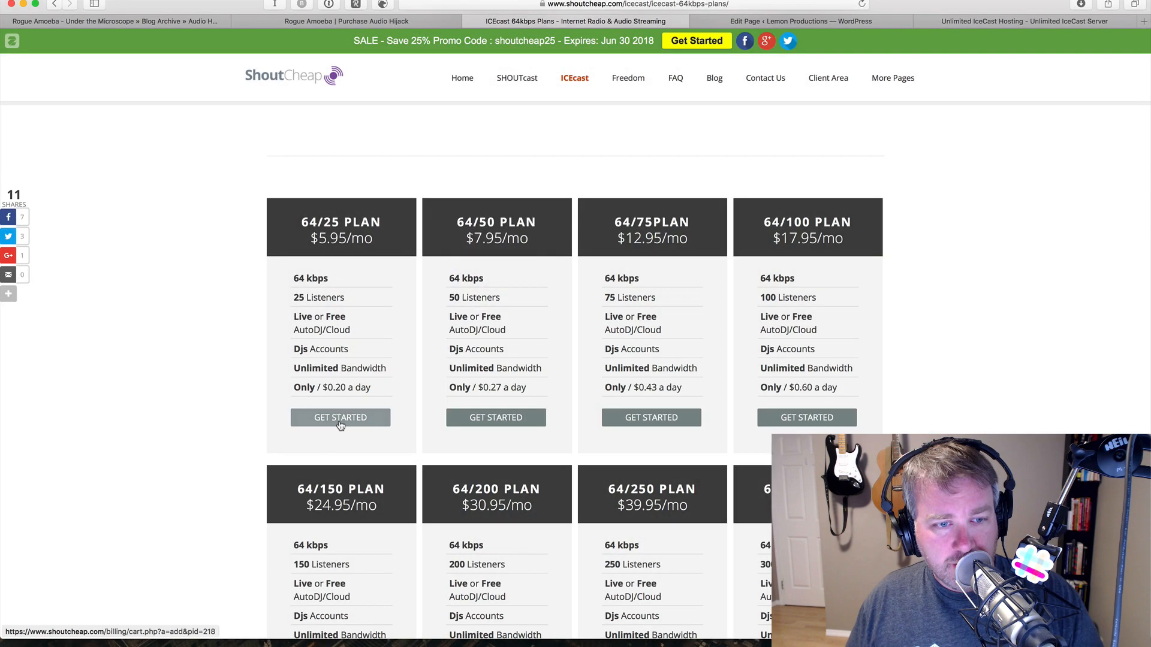
- Order the 64/25 plan with monthly billing, one mount point, and no port 80 or HTTPS add-ons
{"action": "left_click", "coordinate": [340, 421]}
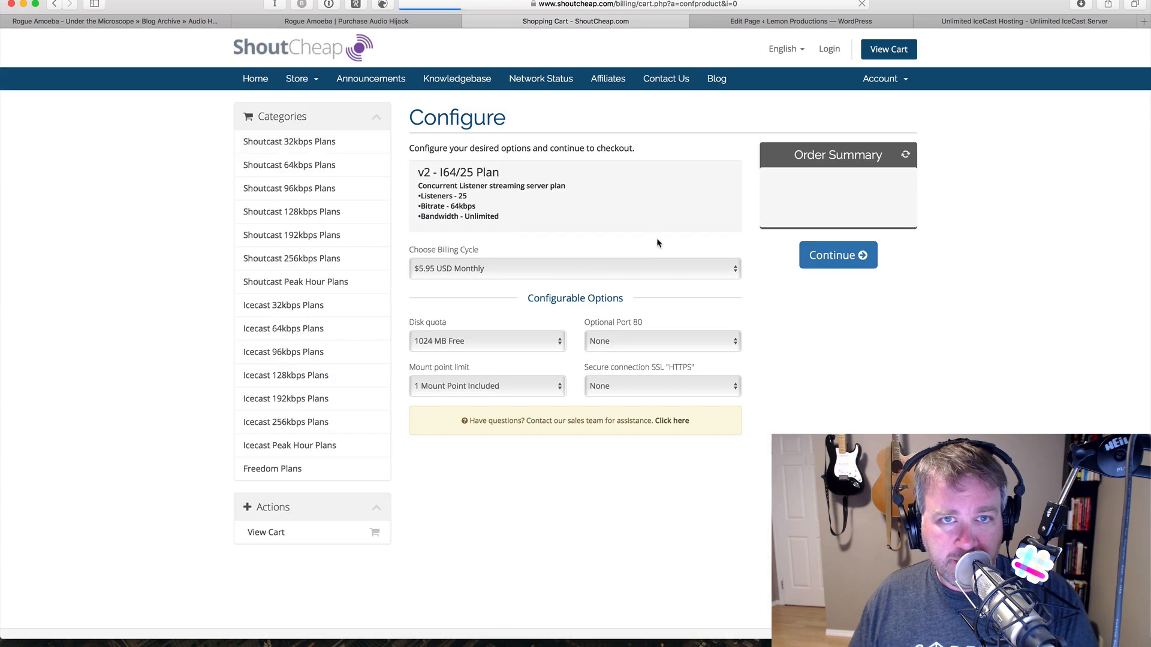
{"action": "left_click", "coordinate": [660, 269]}
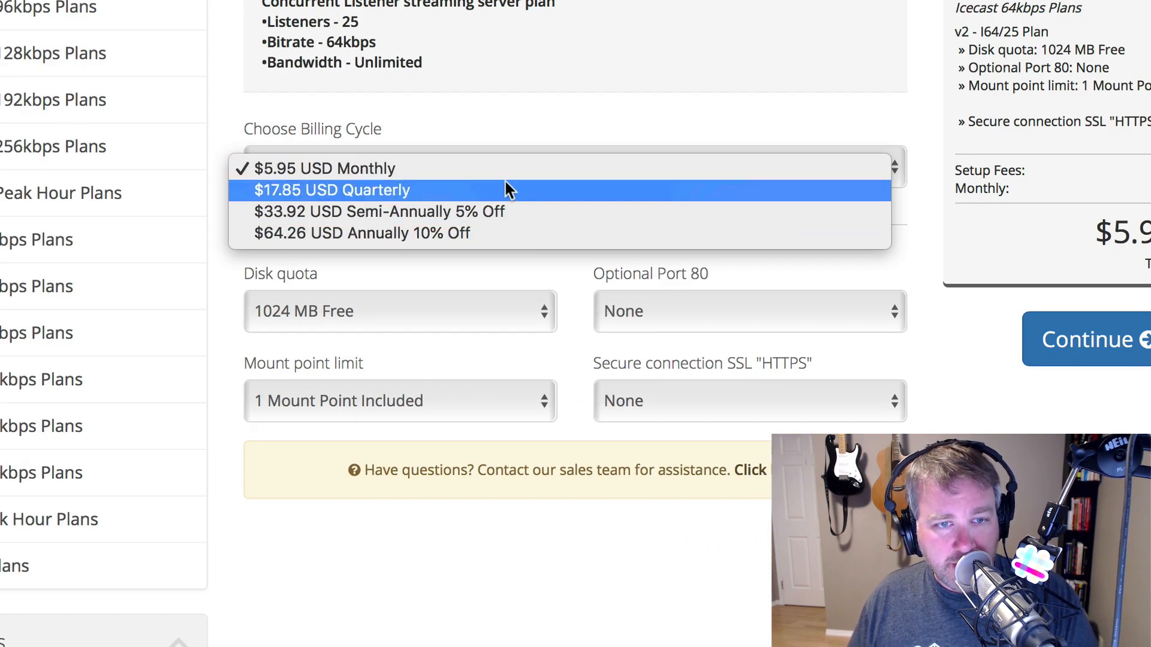
{"action": "left_click", "coordinate": [501, 168]}
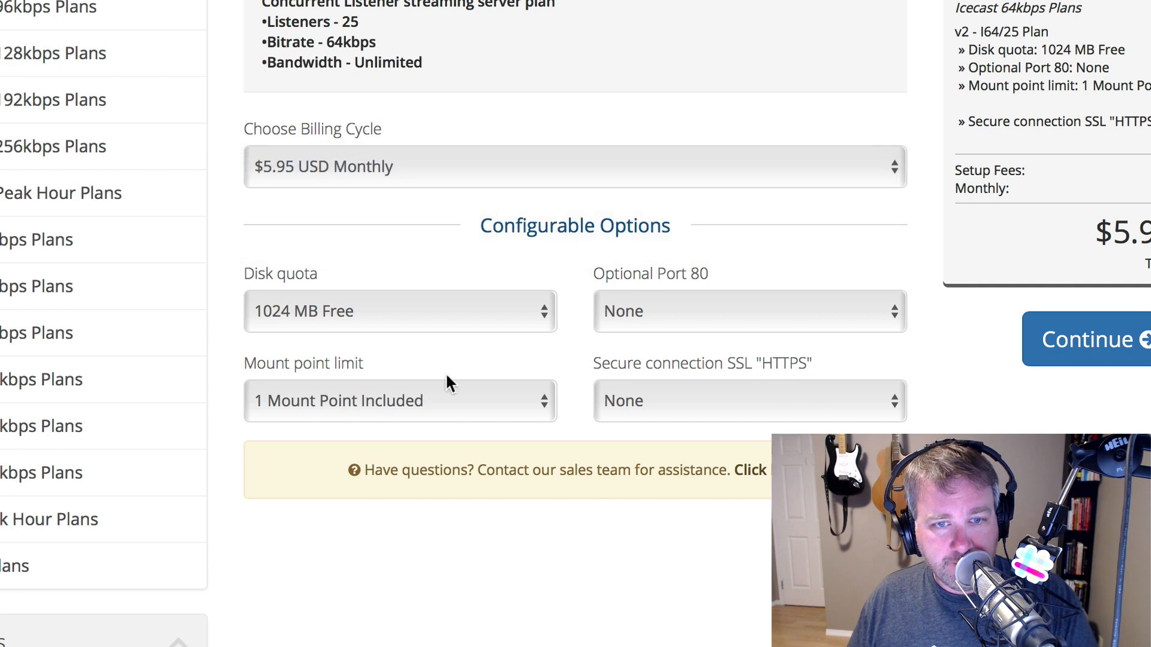
{"action": "left_click", "coordinate": [811, 304]}
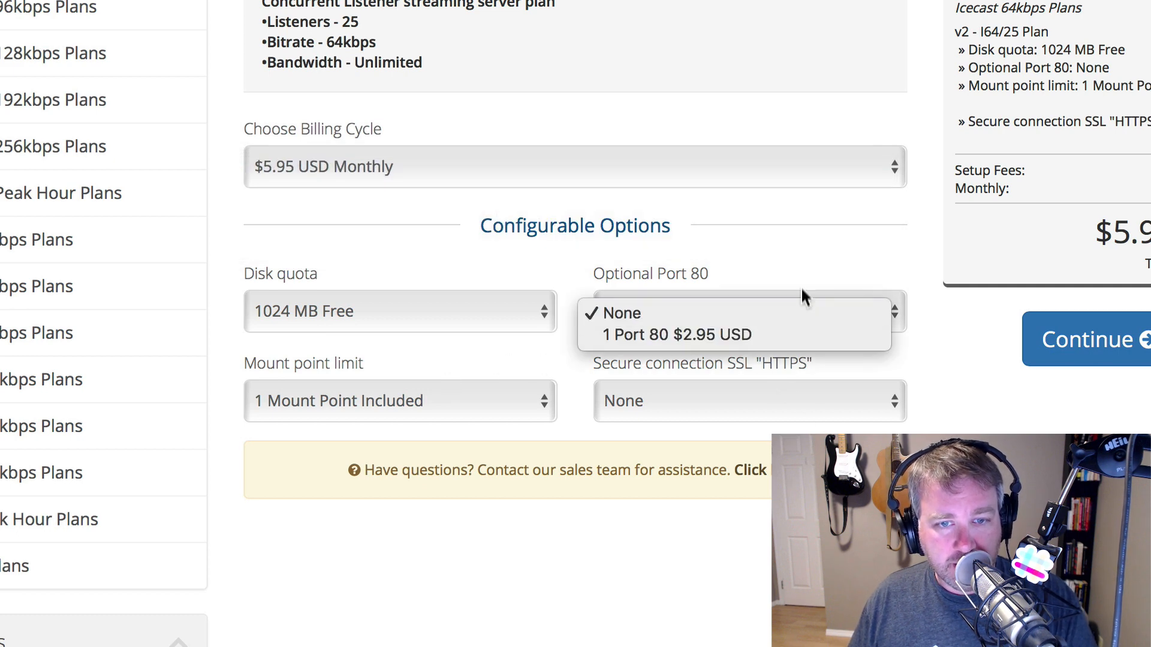
{"action": "left_click", "coordinate": [803, 292]}
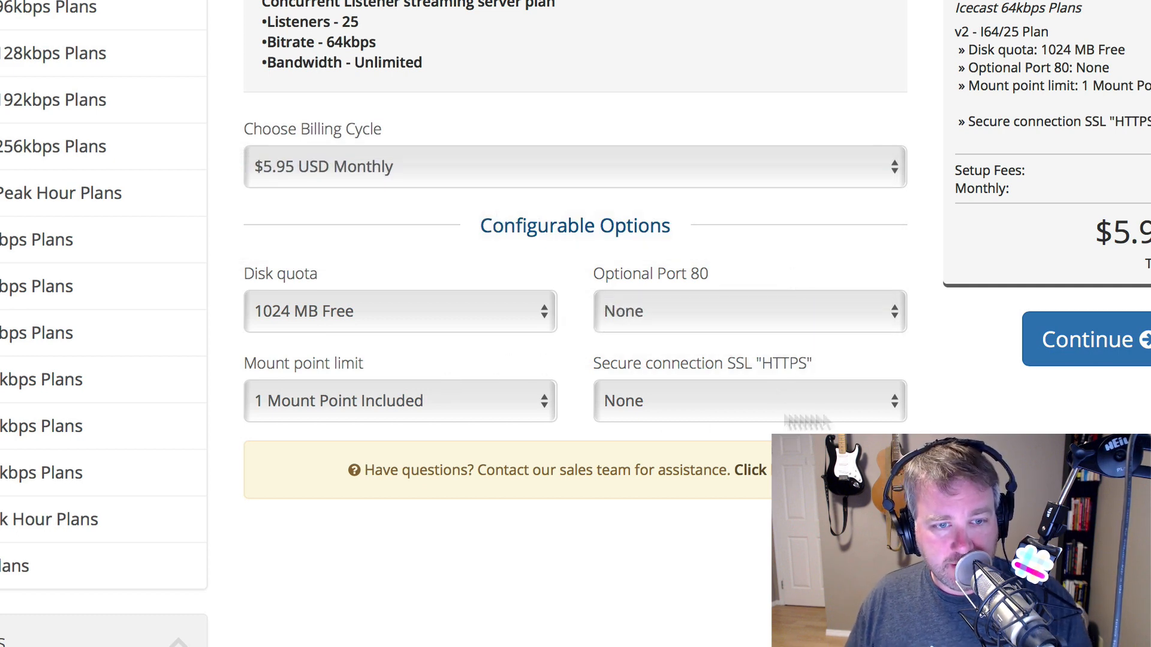
{"action": "left_click", "coordinate": [522, 412]}
{"action": "left_click", "coordinate": [521, 410]}
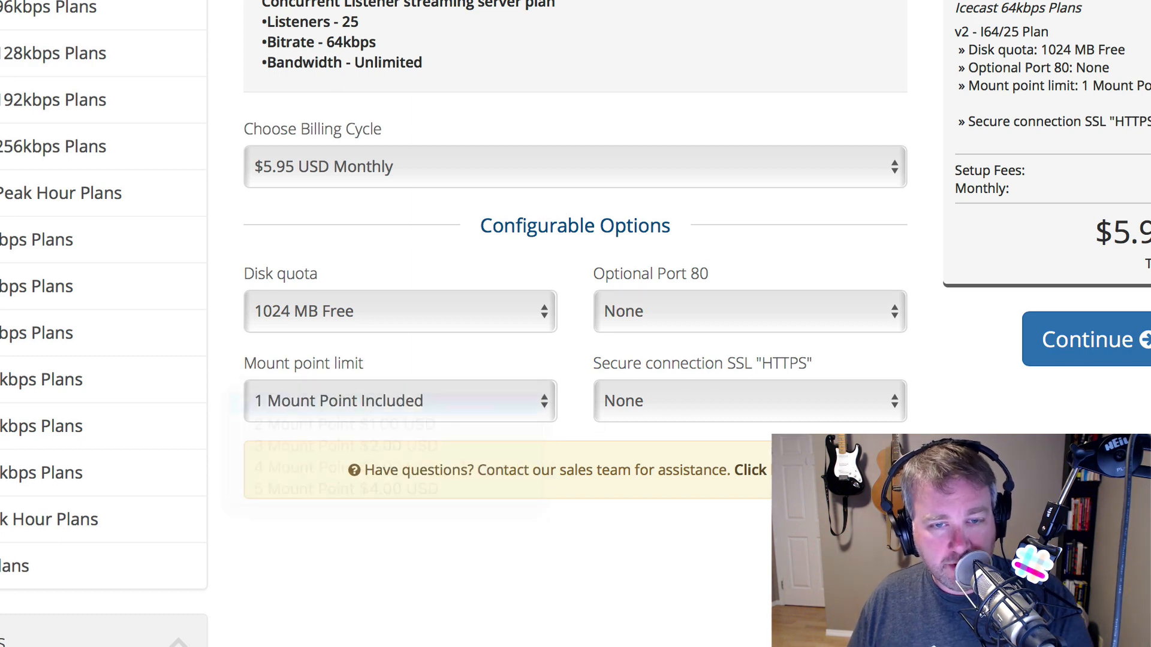
{"action": "left_click", "coordinate": [810, 403]}
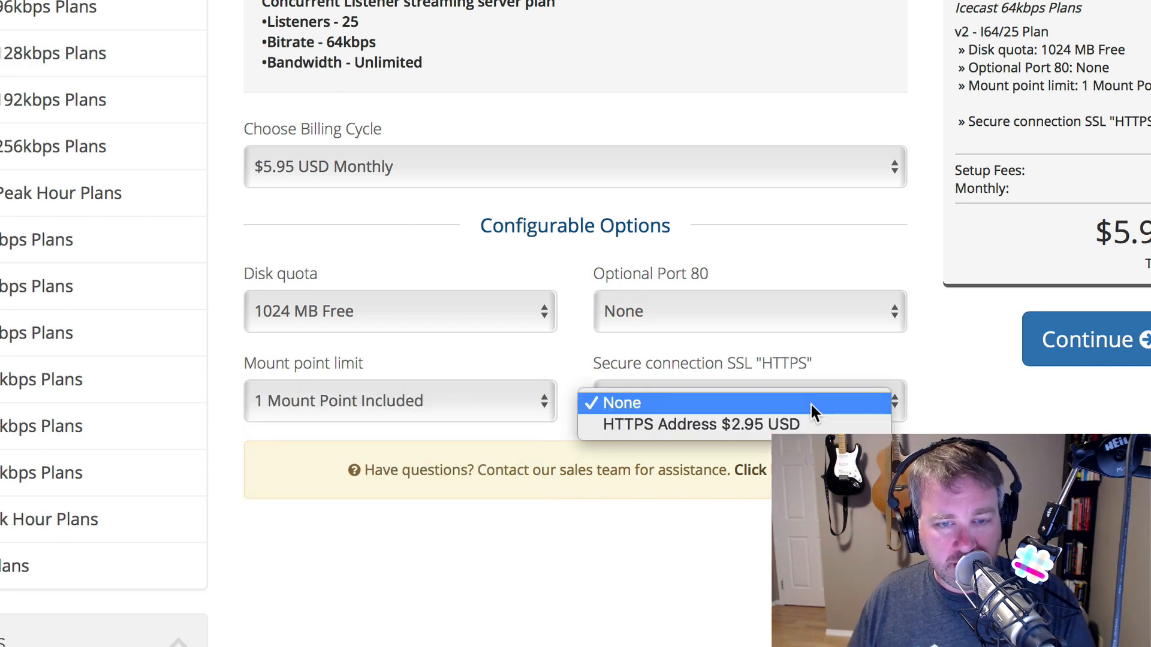
{"action": "left_click", "coordinate": [826, 411]}
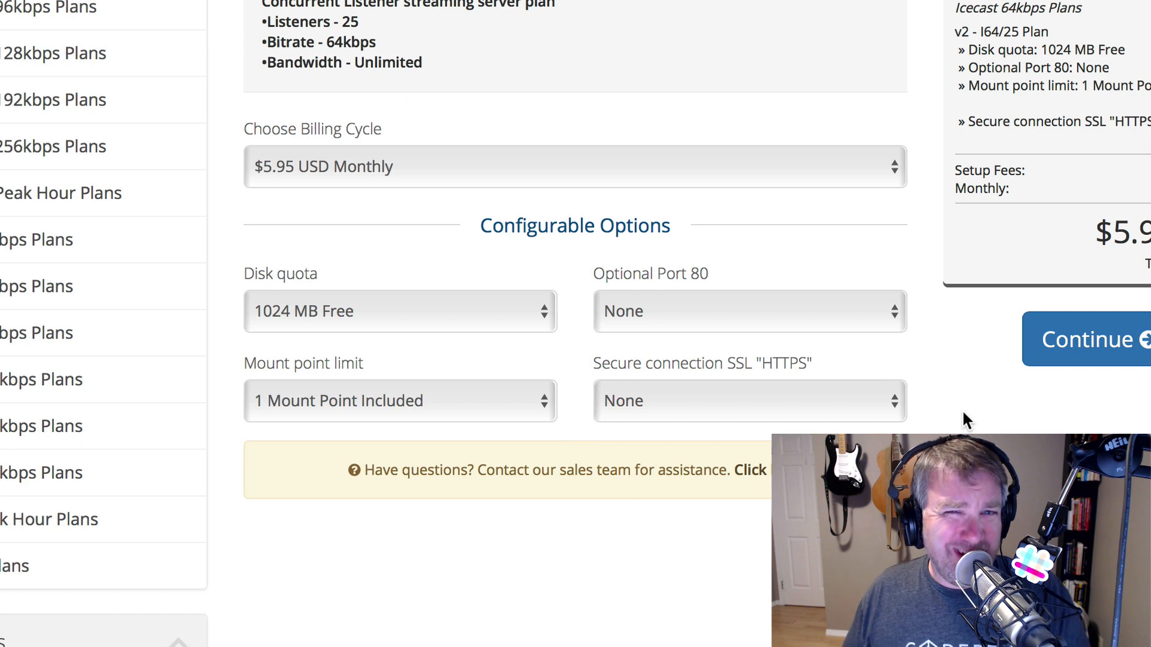
{"action": "left_click", "coordinate": [843, 405]}
{"action": "left_click", "coordinate": [843, 405]}
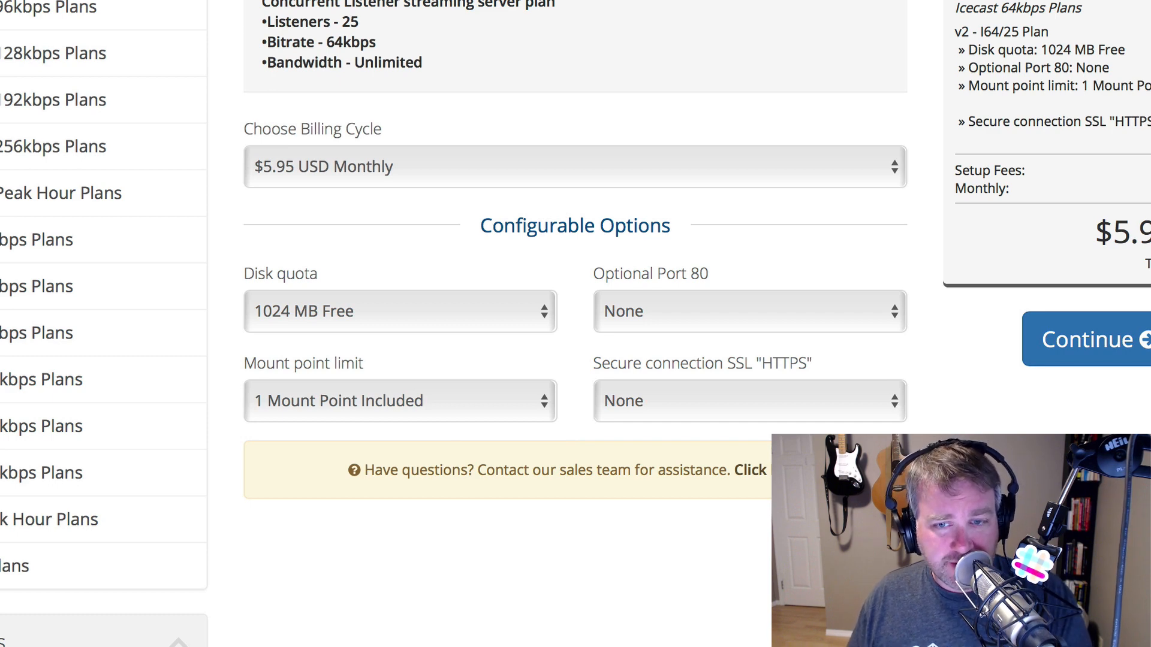
{"action": "left_click", "coordinate": [1104, 359]}
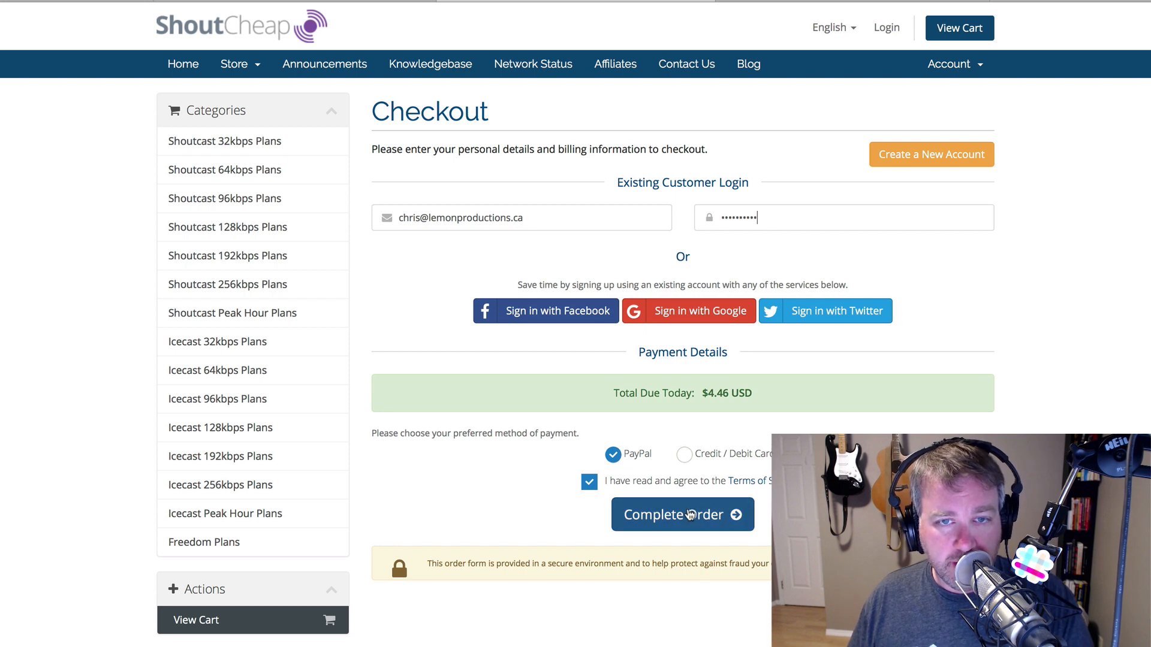
- Place the order for the Icecast 64/25 plan, paying $4.46 USD via PayPal
{"action": "left_click", "coordinate": [690, 514]}
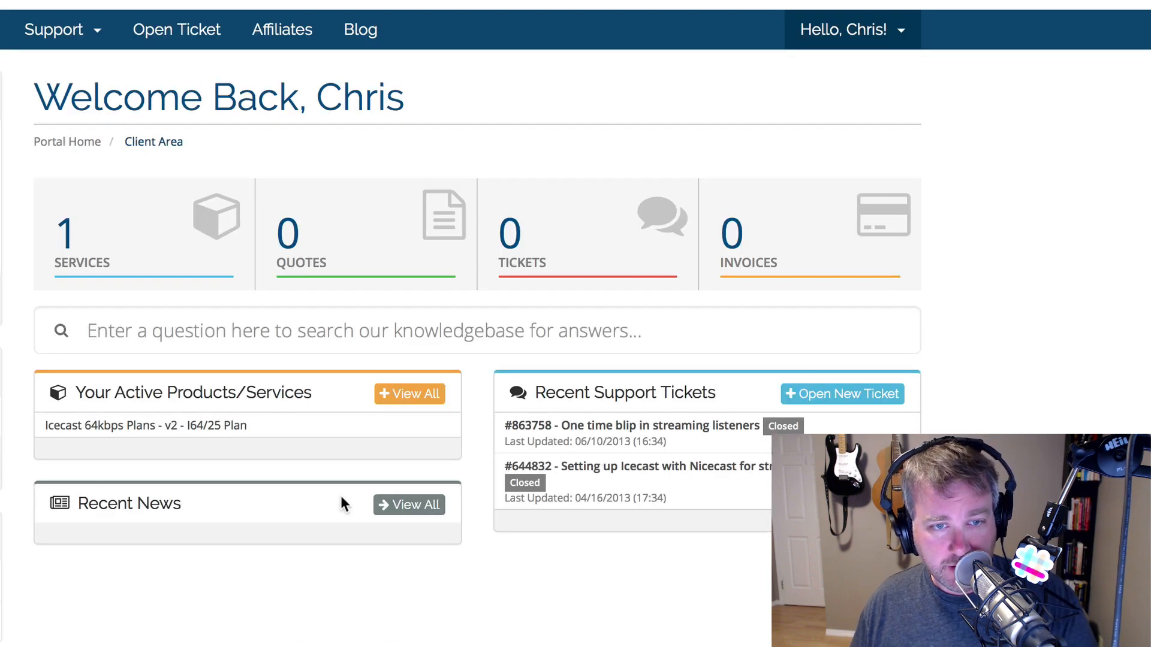
- Open the active 64/25 plan's details and log in to its Centova Cast control panel
{"action": "left_click", "coordinate": [217, 425]}
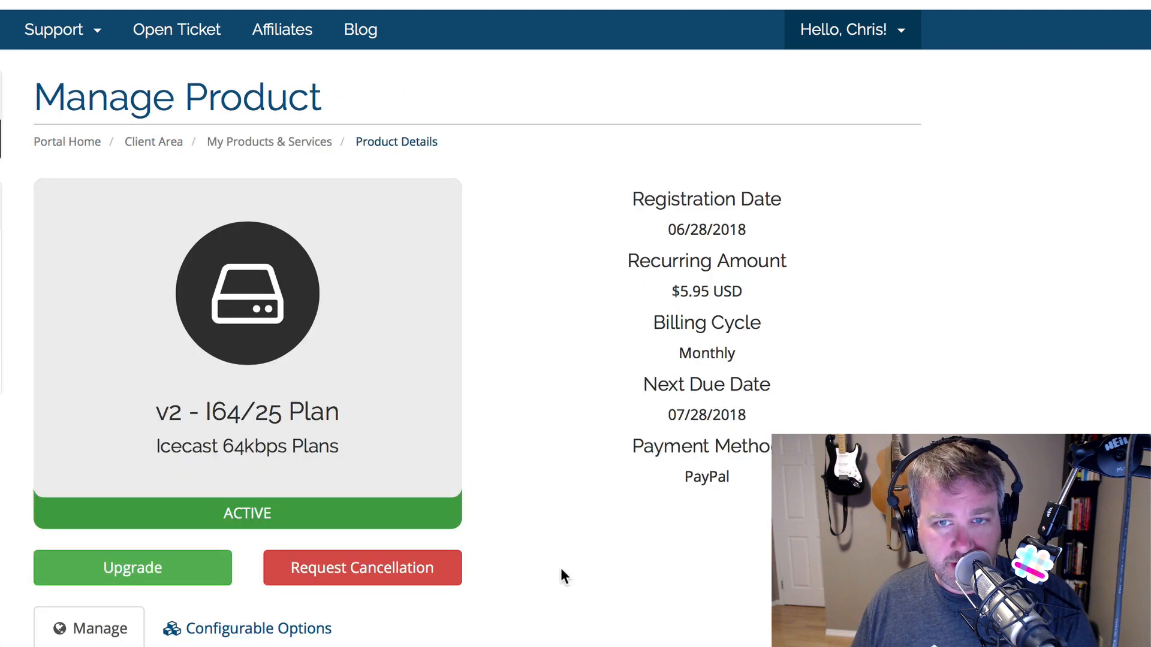
{"action": "scroll", "coordinate": [790, 381], "scroll_direction": "down", "scroll_amount": 5}
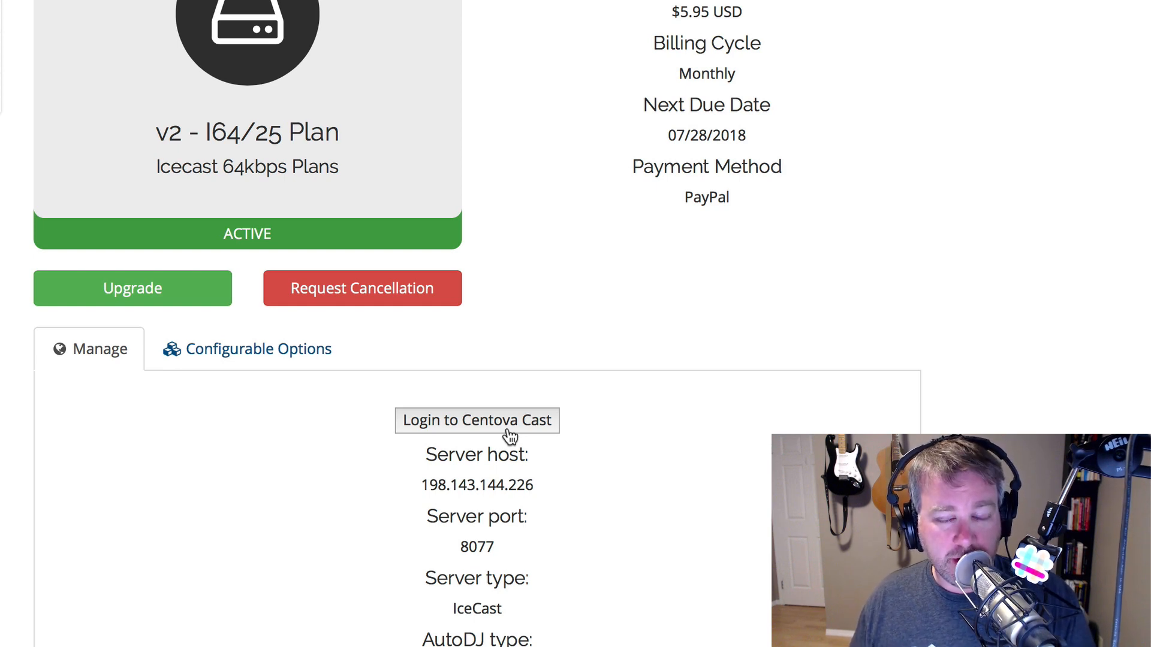
{"action": "left_click", "coordinate": [508, 430]}
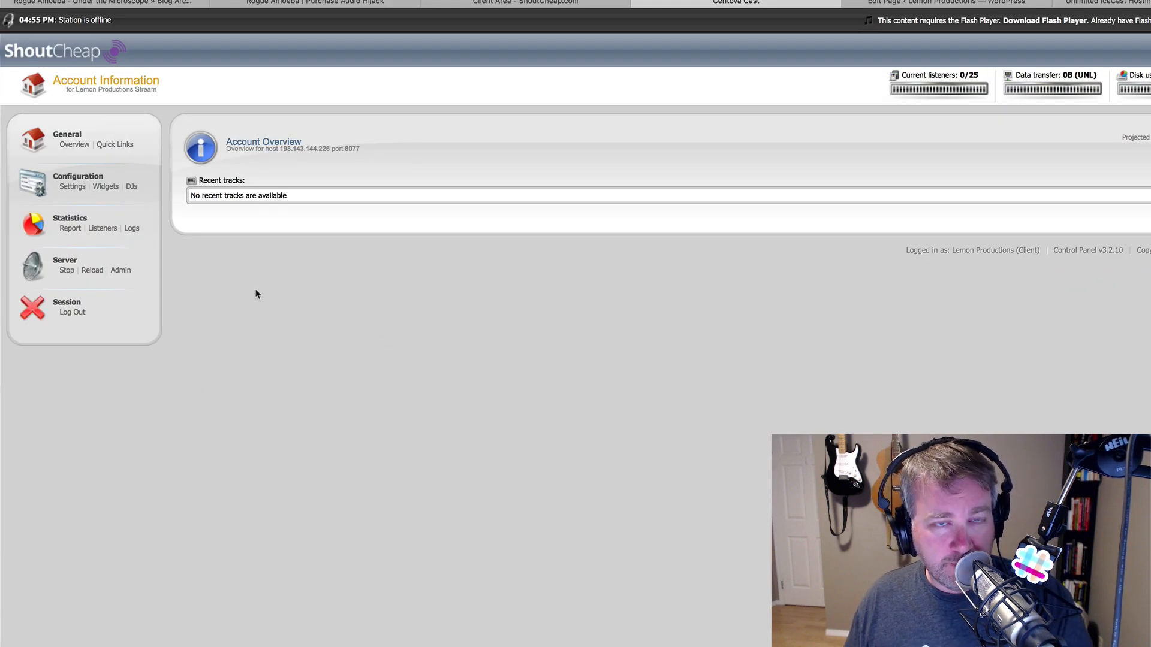
- Retitle the stream 'Lemon Productions Live Stream Test', enter the website URL, set the Saskatchewan time zone, and save
{"action": "left_click", "coordinate": [74, 186]}
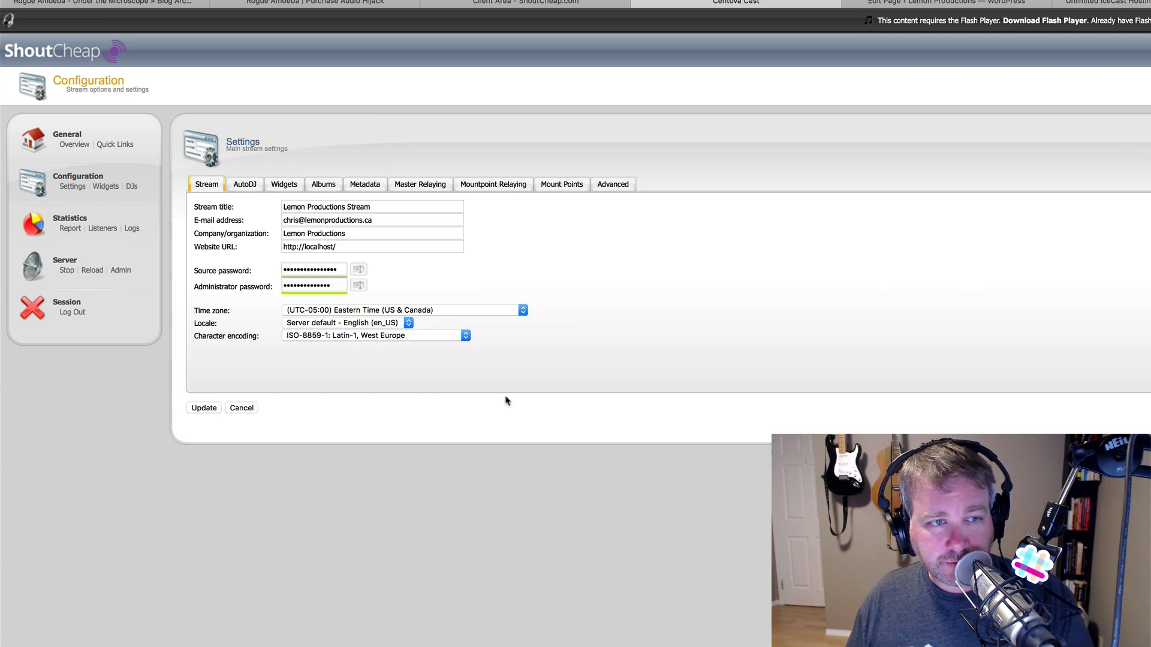
{"action": "triple_click", "coordinate": [380, 208]}
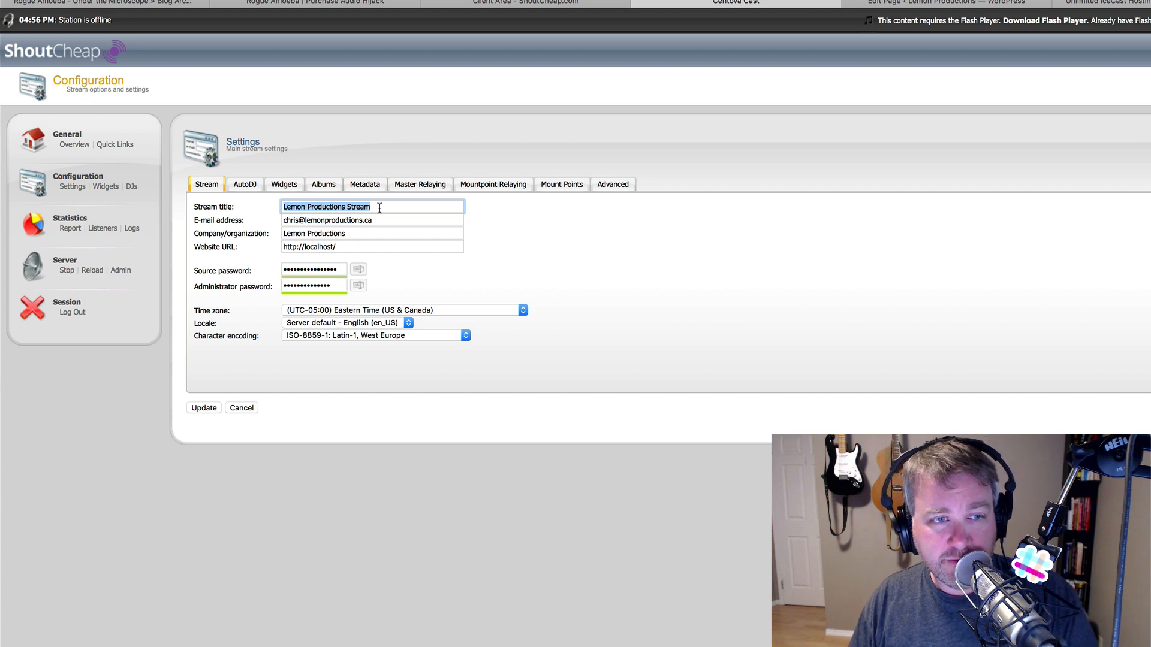
{"action": "type", "text": "Lemon"}
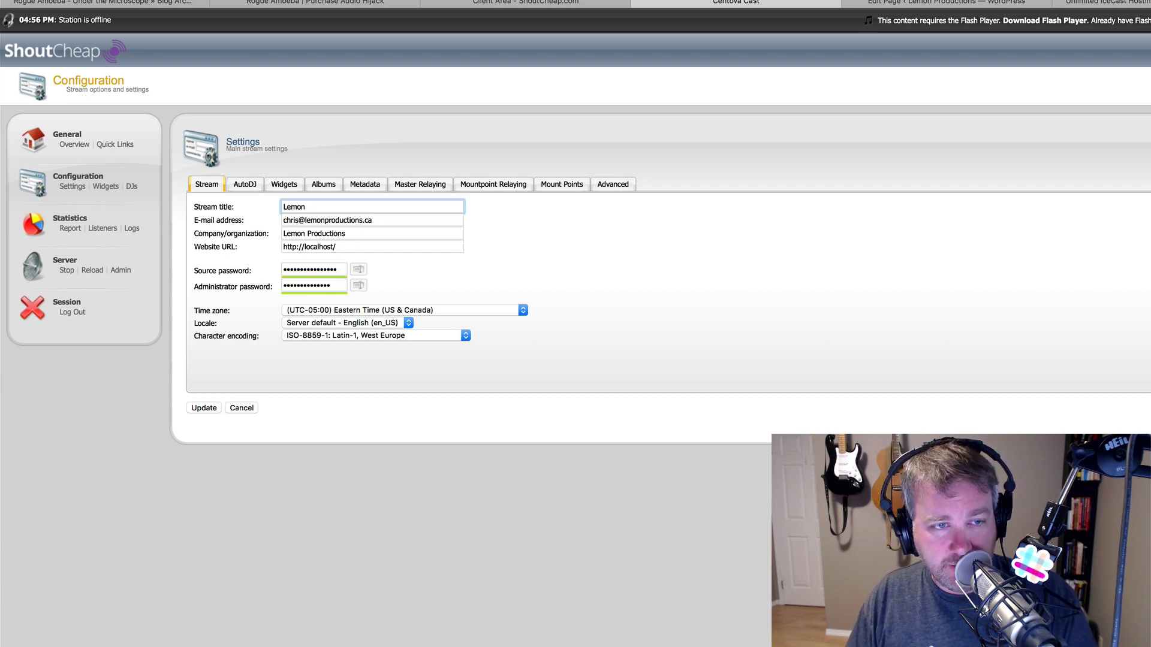
{"action": "type", "text": " Productions Live "}
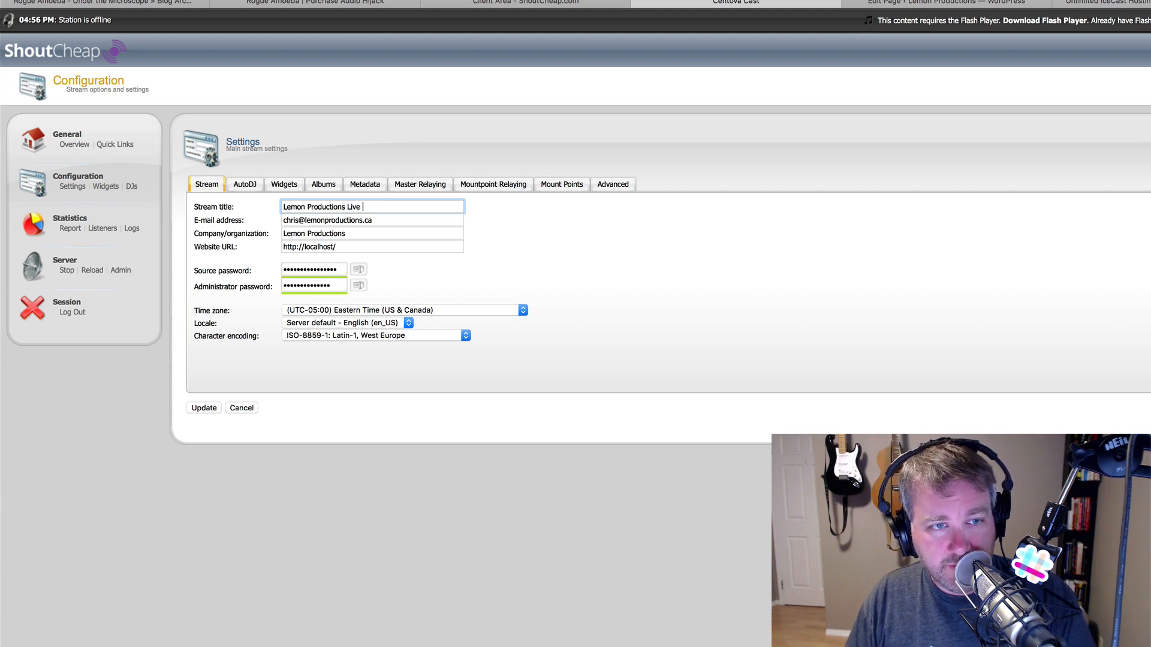
{"action": "type", "text": "Stream Test"}
{"action": "key", "text": "Tab"}
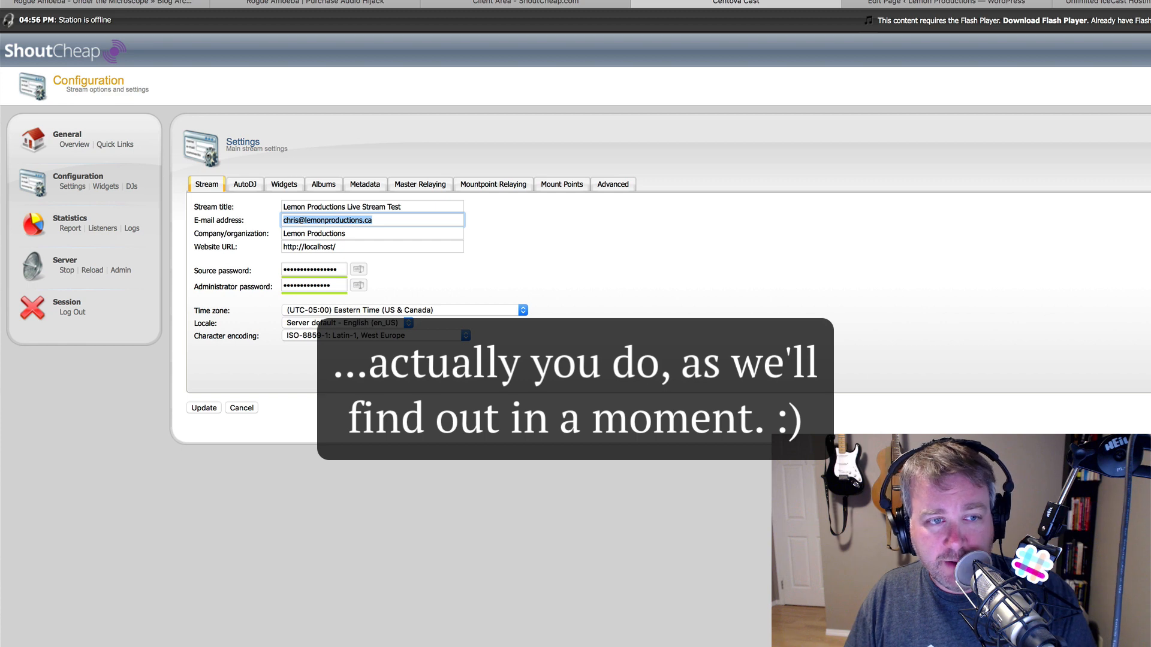
{"action": "key", "text": "BackSpace"}
{"action": "key", "text": "Tab"}
{"action": "key", "text": "Tab"}
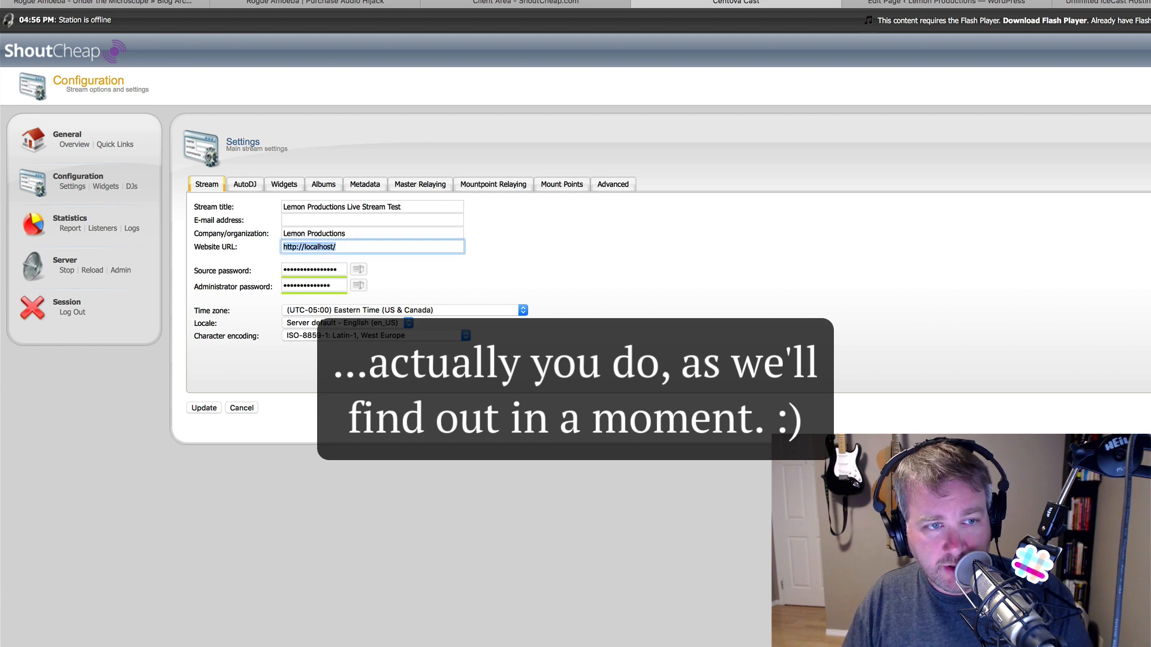
{"action": "type", "text": "https:"}
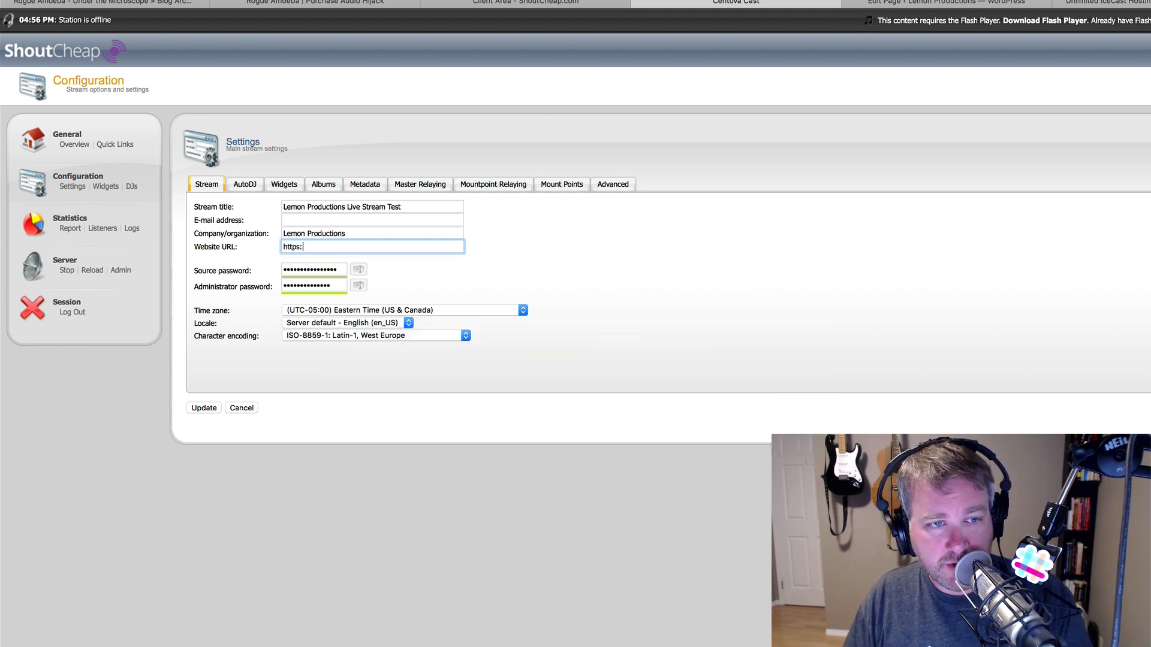
{"action": "type", "text": "//lemonproductions.ca"}
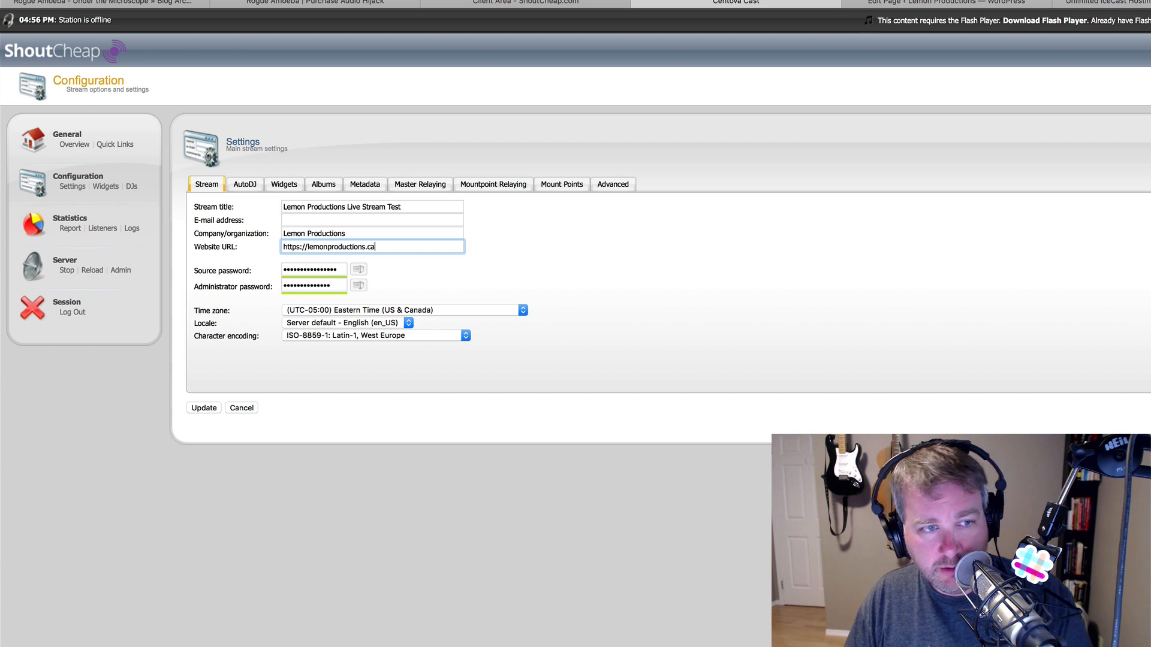
{"action": "left_click", "coordinate": [642, 274]}
{"action": "left_click", "coordinate": [488, 312]}
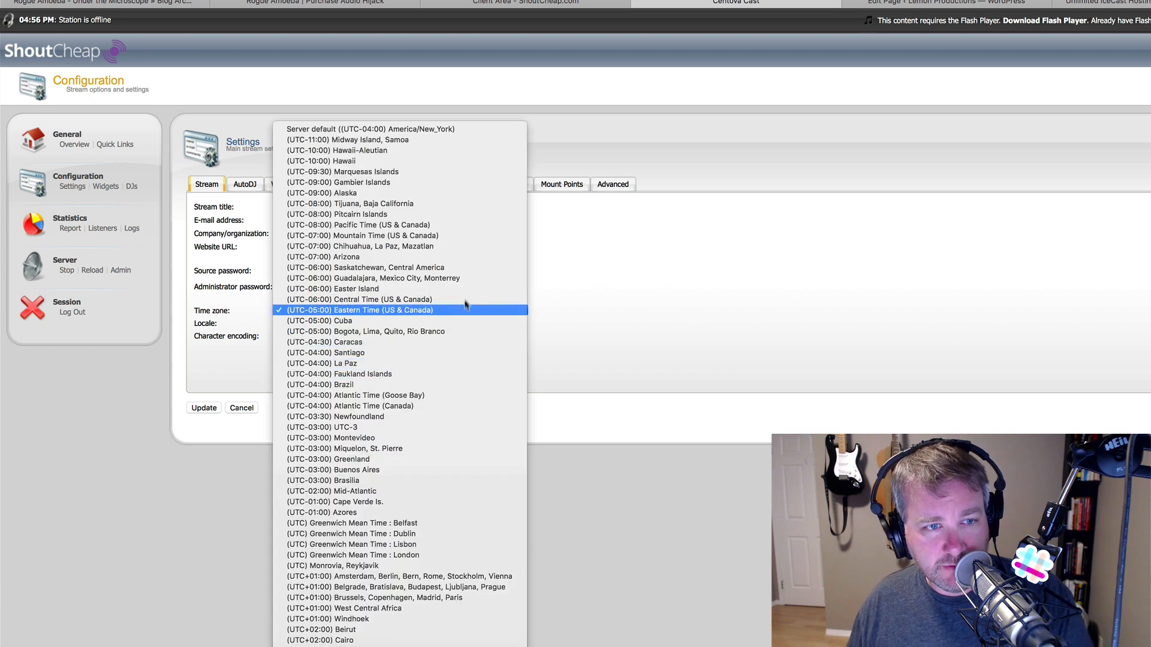
{"action": "left_click", "coordinate": [465, 269]}
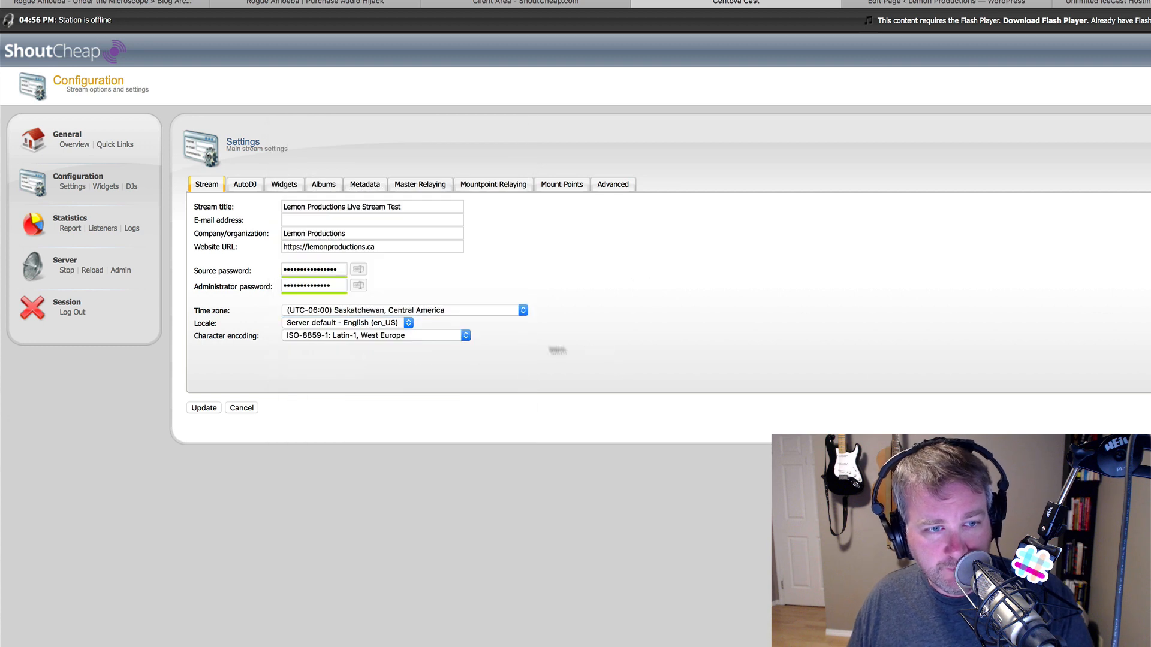
{"action": "left_click", "coordinate": [212, 410]}
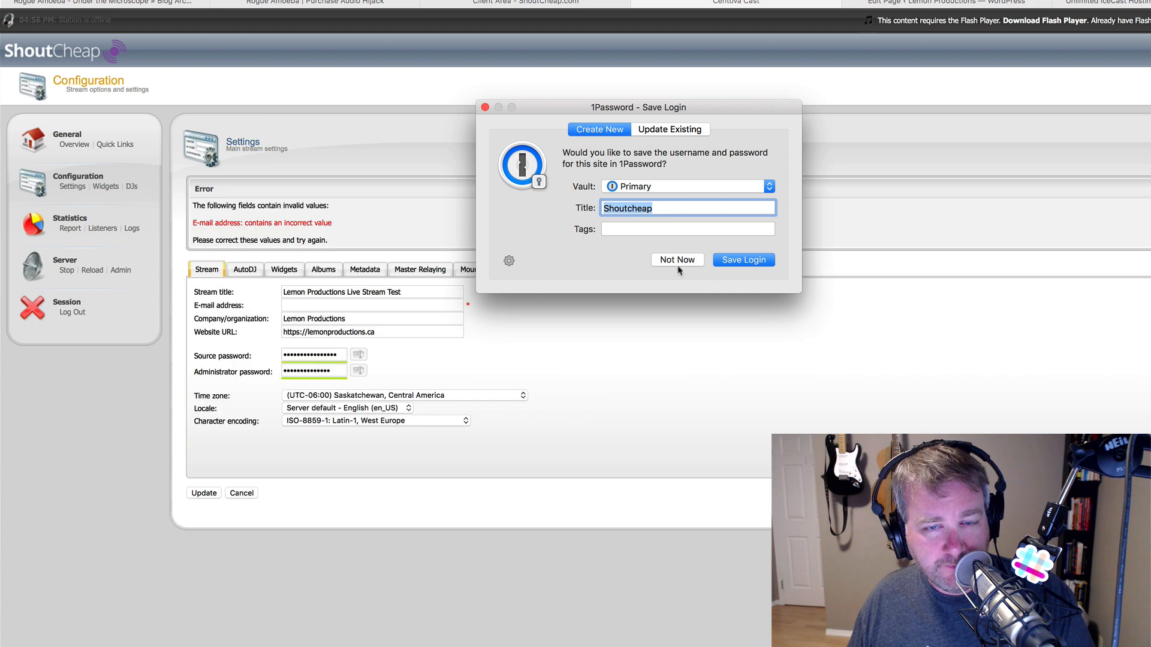
{"action": "left_click", "coordinate": [676, 259]}
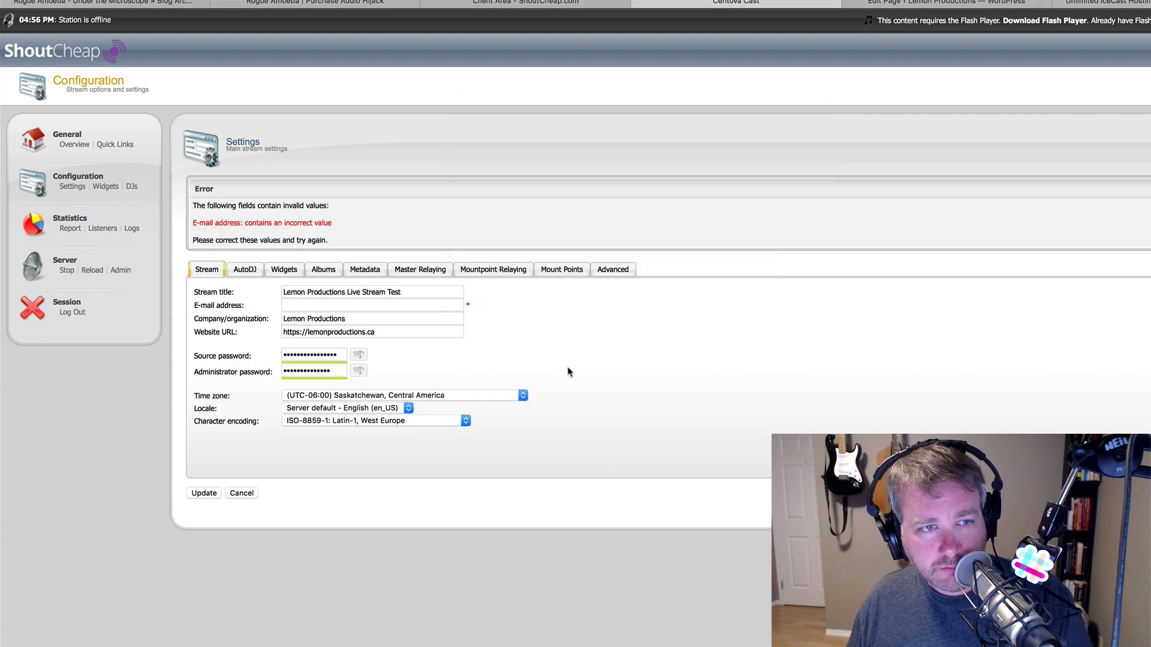
- Fill in the contact e-mail address and save the stream settings again
{"action": "left_click", "coordinate": [345, 306]}
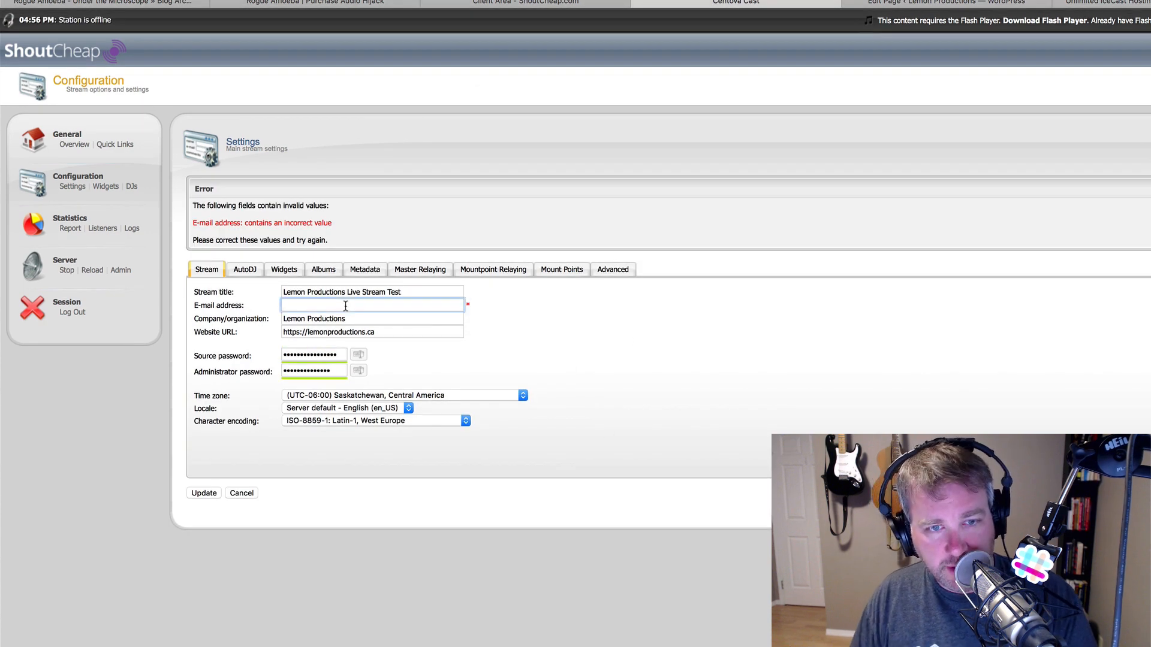
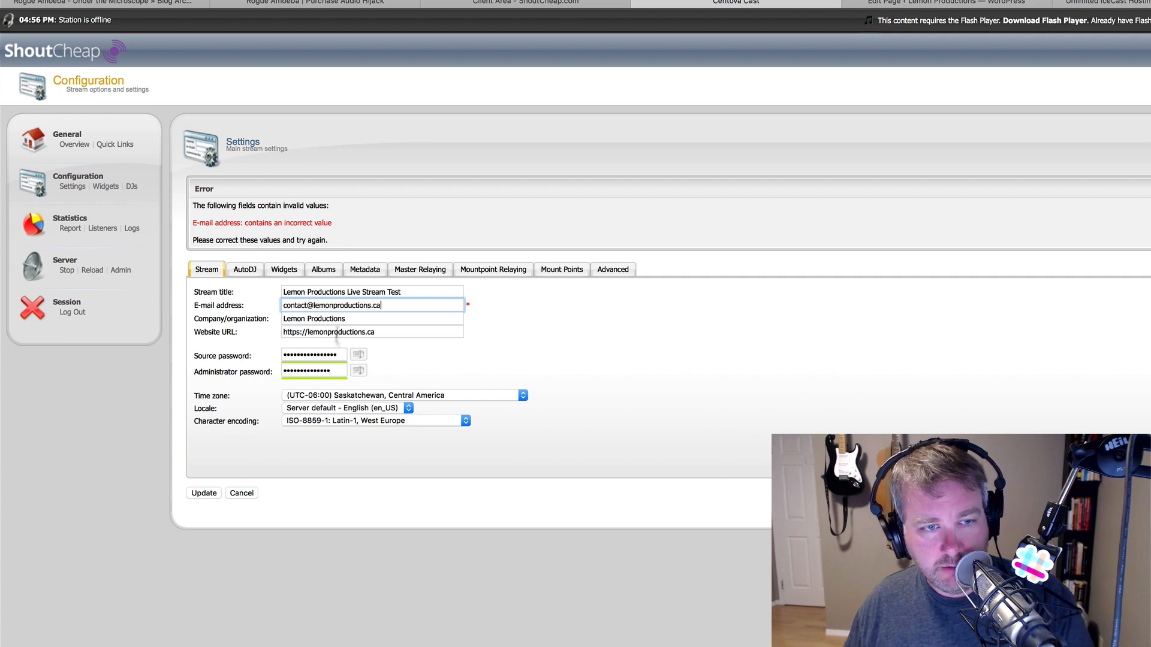
{"action": "left_click", "coordinate": [204, 492]}
{"action": "left_click", "coordinate": [697, 259]}
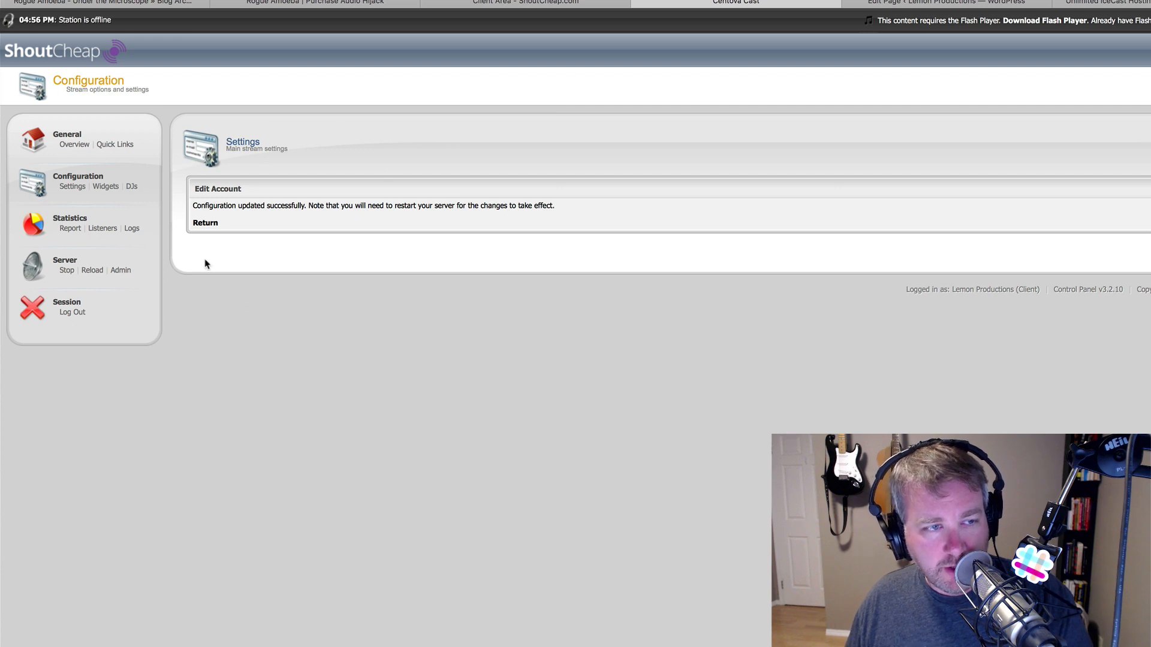
- Reload the streaming server, return to the Account Overview, and select the server host and port
{"action": "left_click", "coordinate": [85, 272]}
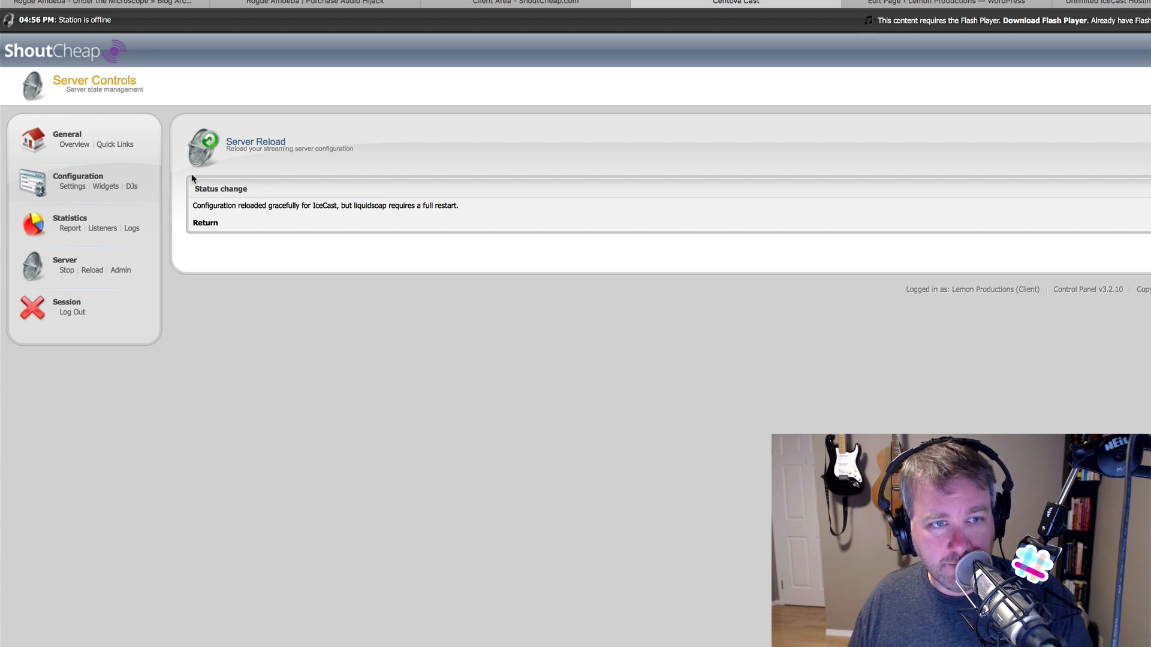
{"action": "left_click", "coordinate": [66, 149]}
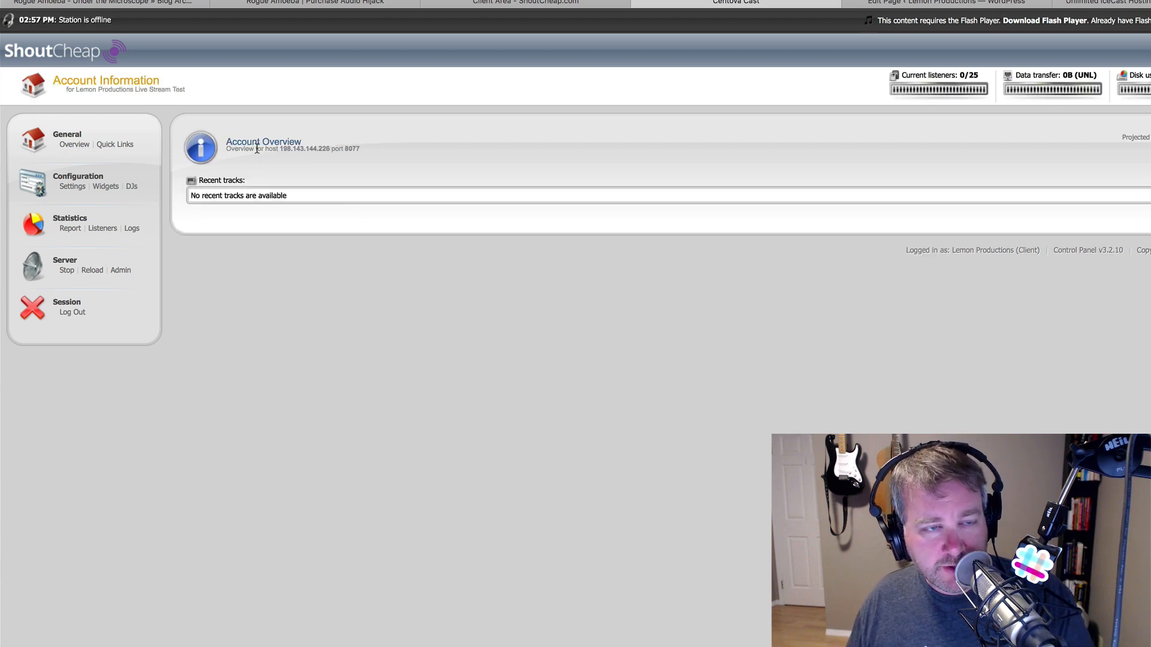
{"action": "left_click_drag", "start_coordinate": [280, 148], "coordinate": [363, 148]}
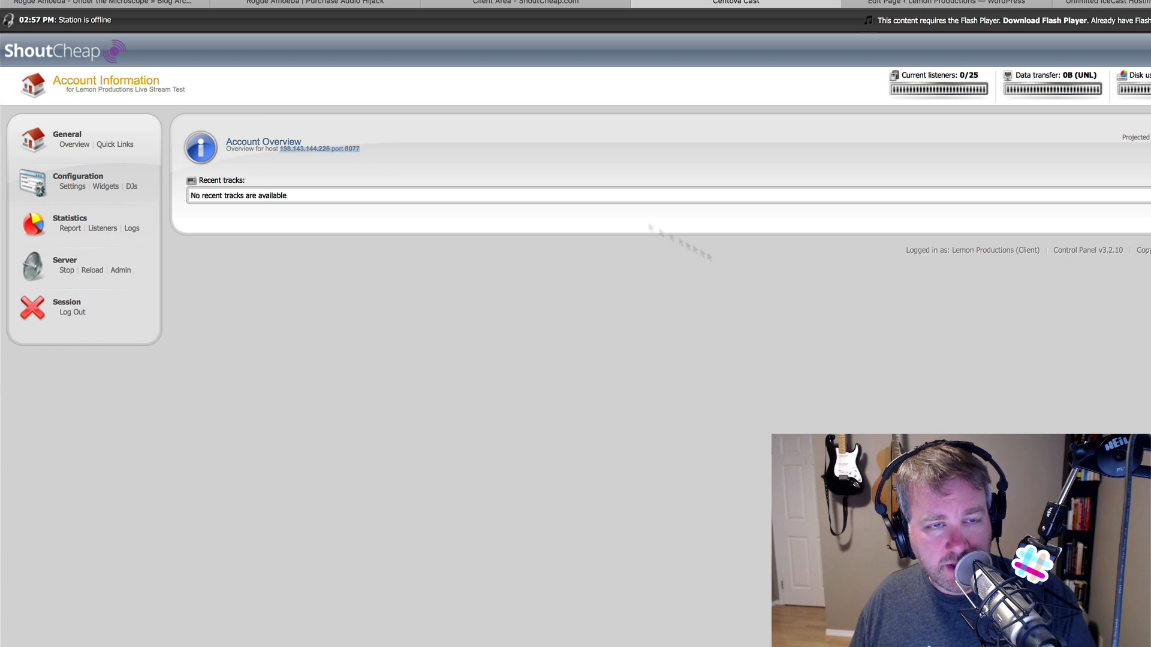
- In Bear, add an 'Icecast Server details' line with host 198.143.144.226 port 8077 pasted below it
{"action": "key", "text": "super+Tab"}
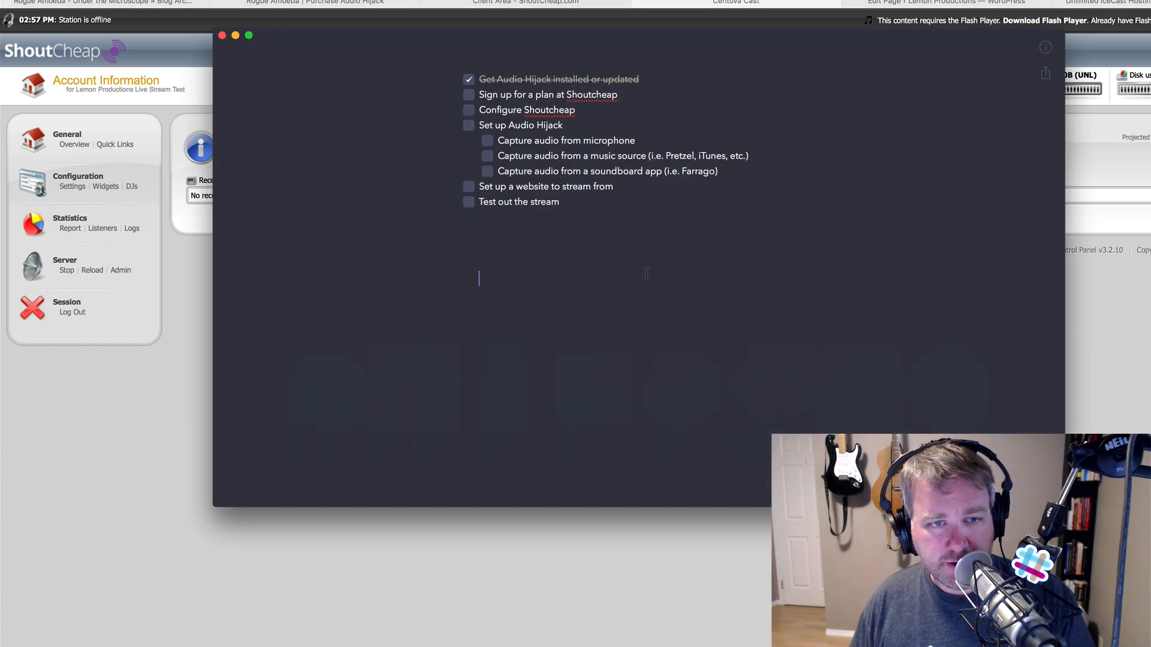
{"action": "type", "text": "Icecast Server details"}
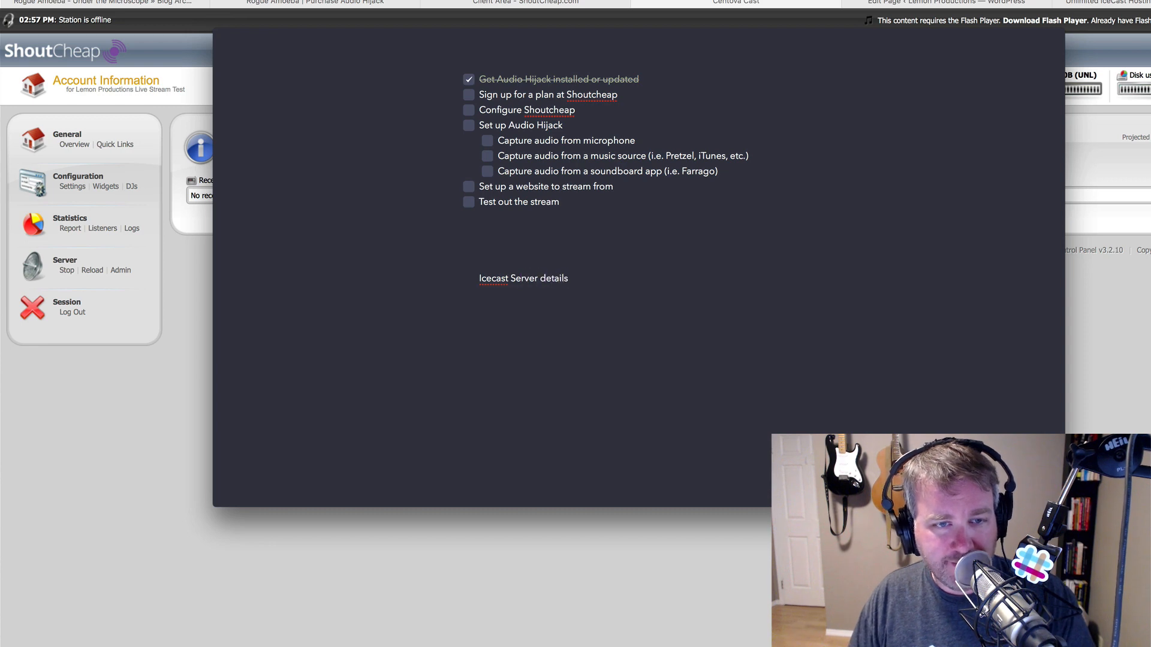
{"action": "key", "text": "Return"}
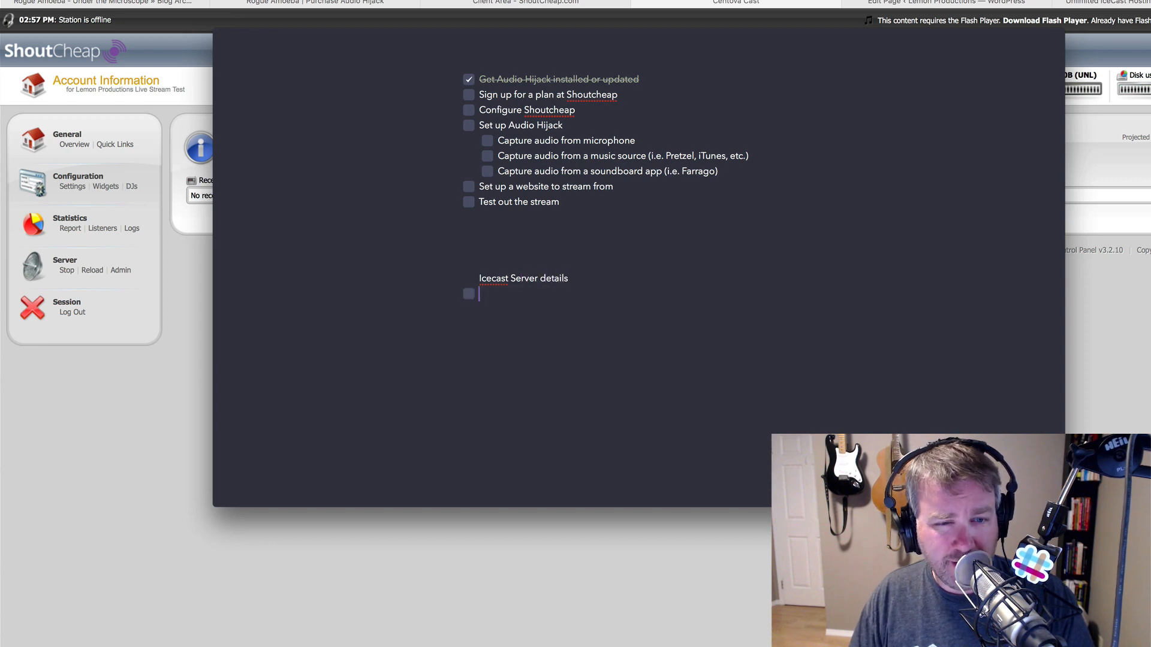
{"action": "key", "text": "BackSpace"}
{"action": "type", "text": "-"}
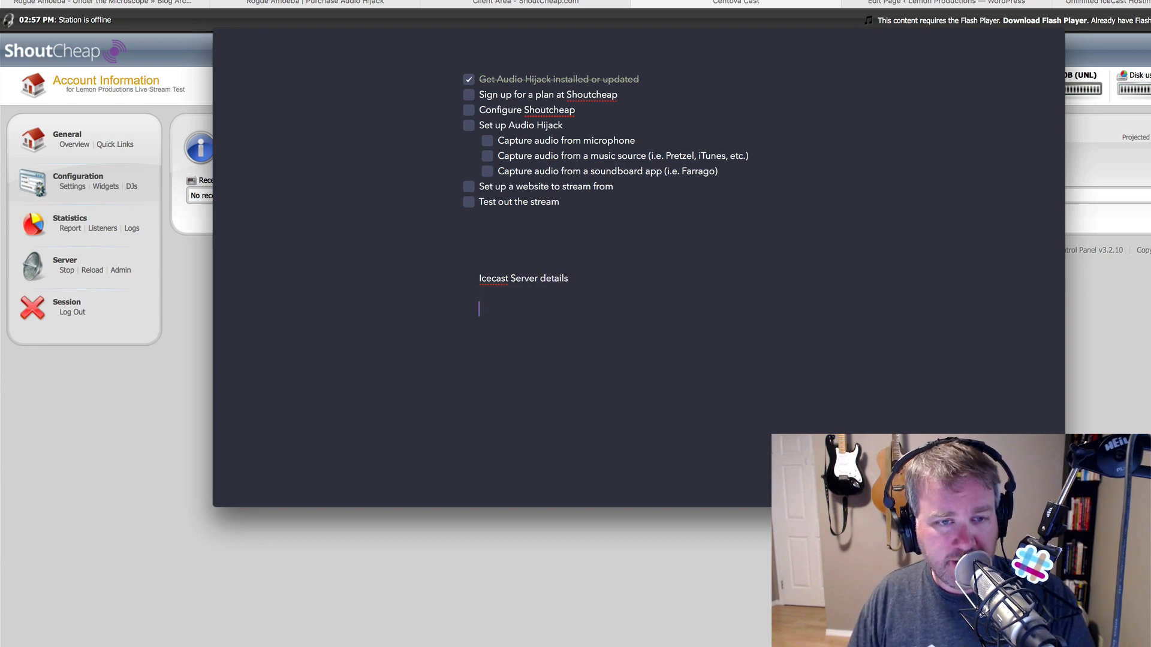
{"action": "key", "text": "Return"}
{"action": "type", "text": "*198.143.144.226* port *8077*"}
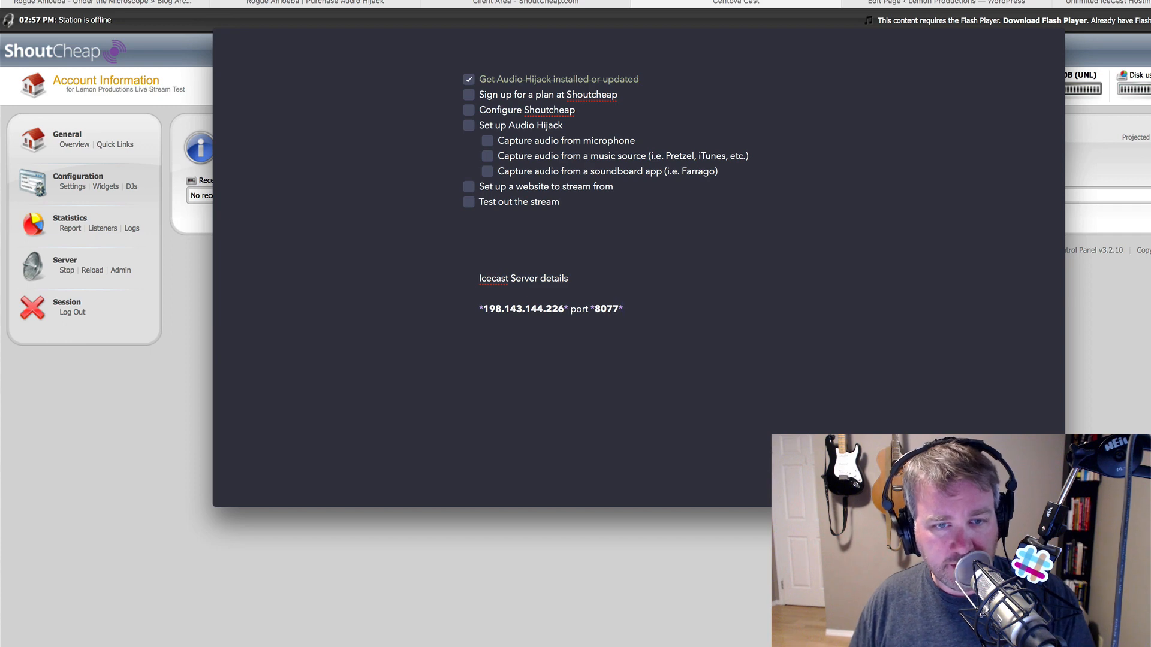
{"action": "key", "text": "super+Tab"}
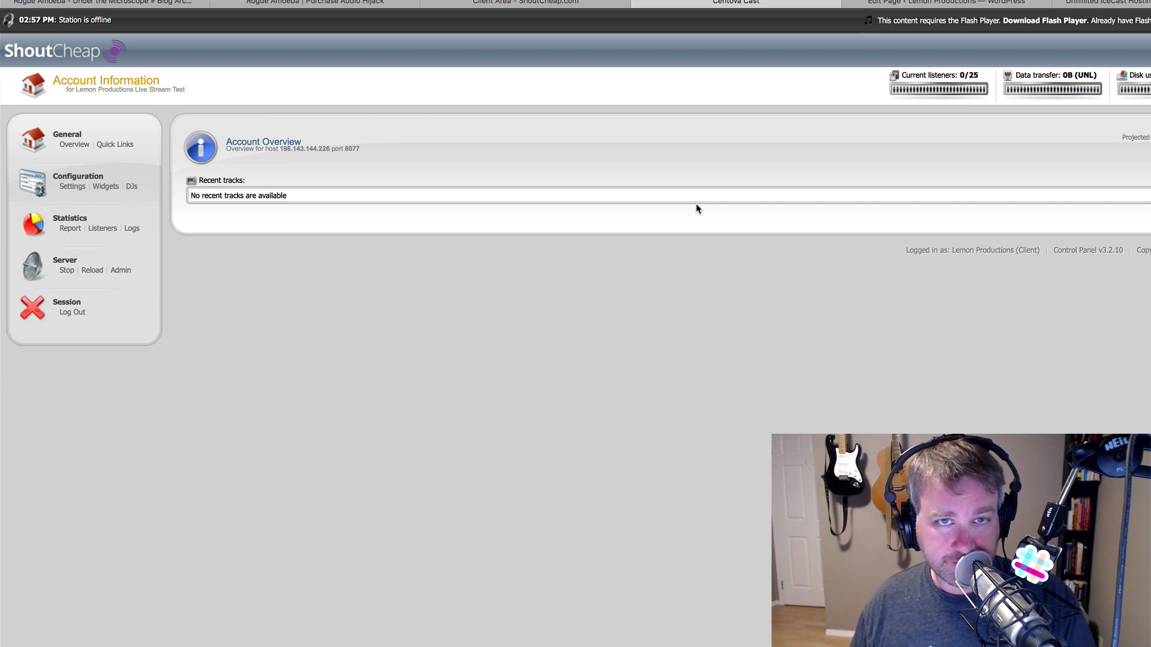
- Switch to Audio Hijack and create a session from the Internet Radio template
{"action": "key", "text": "super+Tab"}
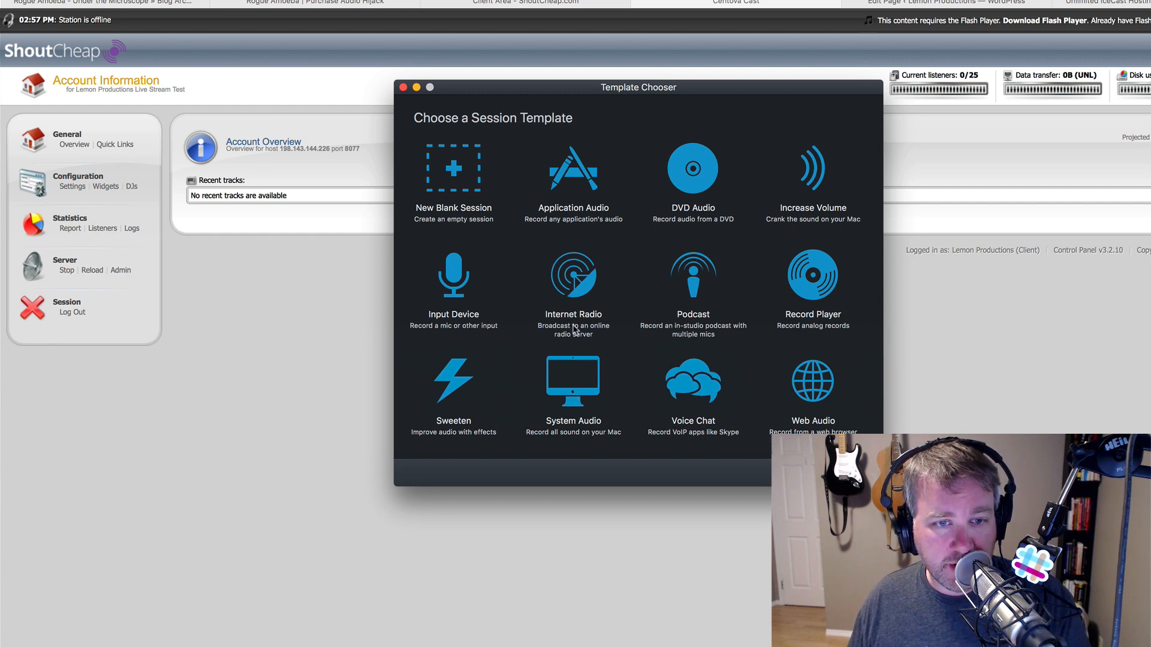
{"action": "left_click", "coordinate": [574, 290]}
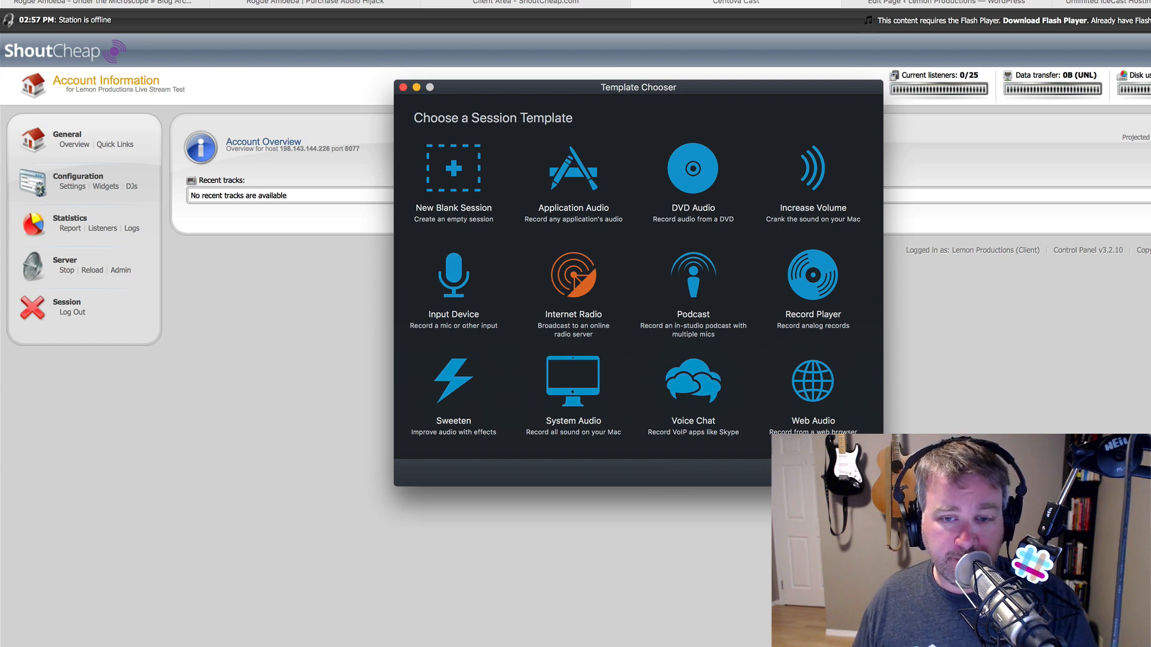
{"action": "left_click", "coordinate": [854, 473]}
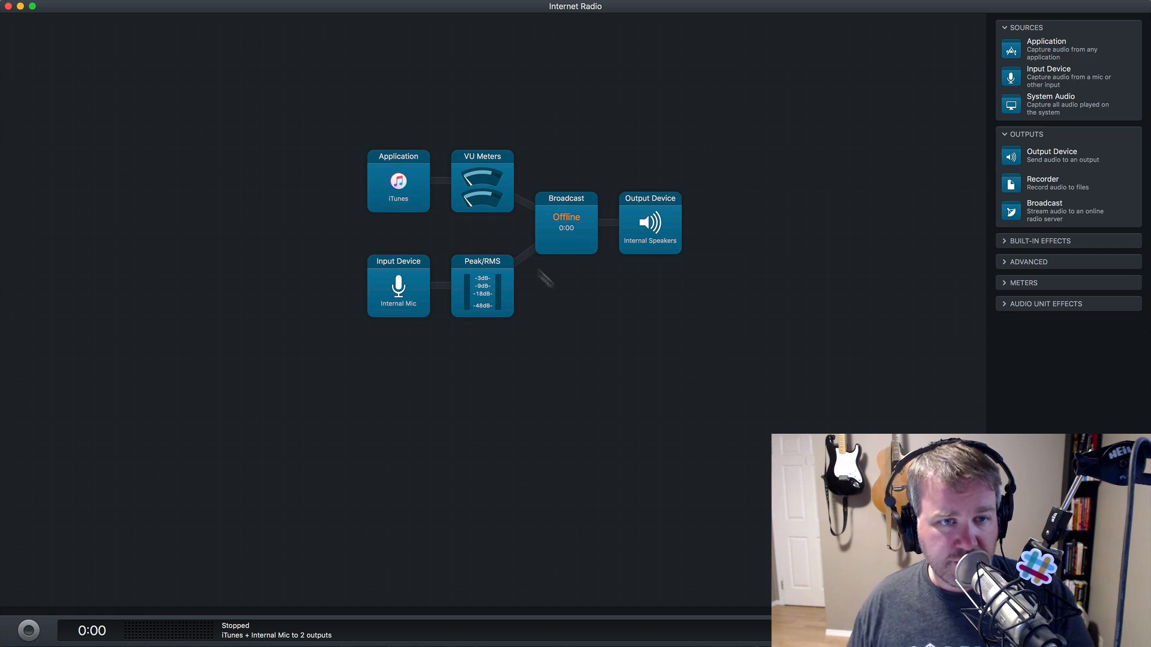
{"action": "left_click", "coordinate": [409, 187]}
{"action": "left_click", "coordinate": [331, 187]}
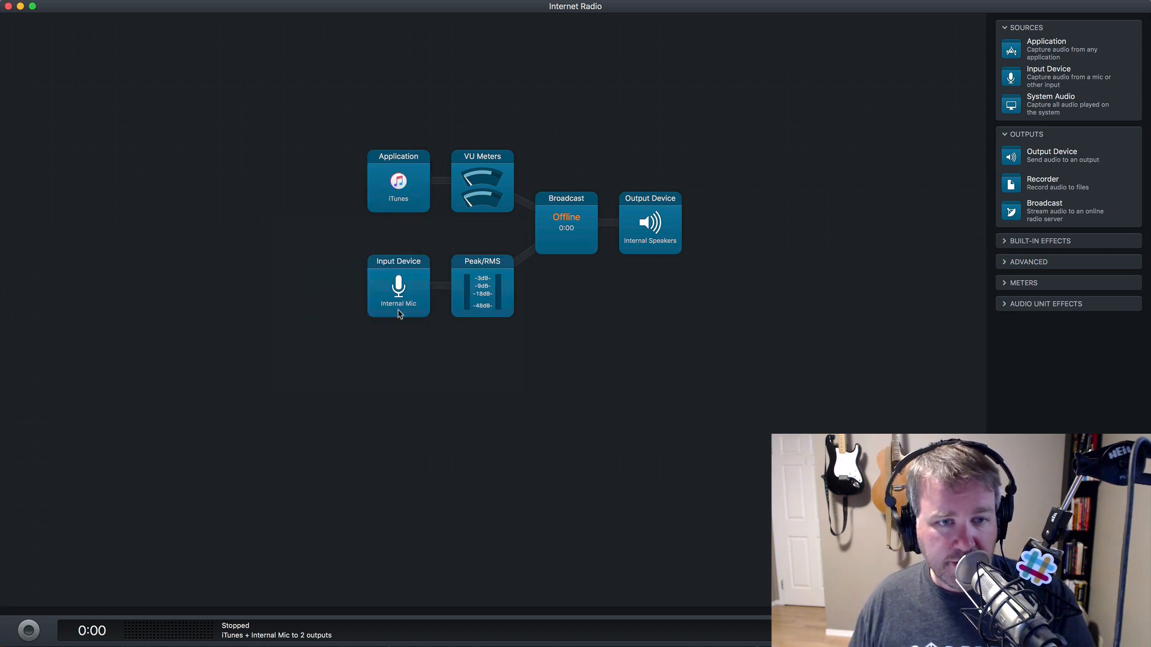
{"action": "left_click", "coordinate": [399, 311]}
{"action": "left_click", "coordinate": [324, 300]}
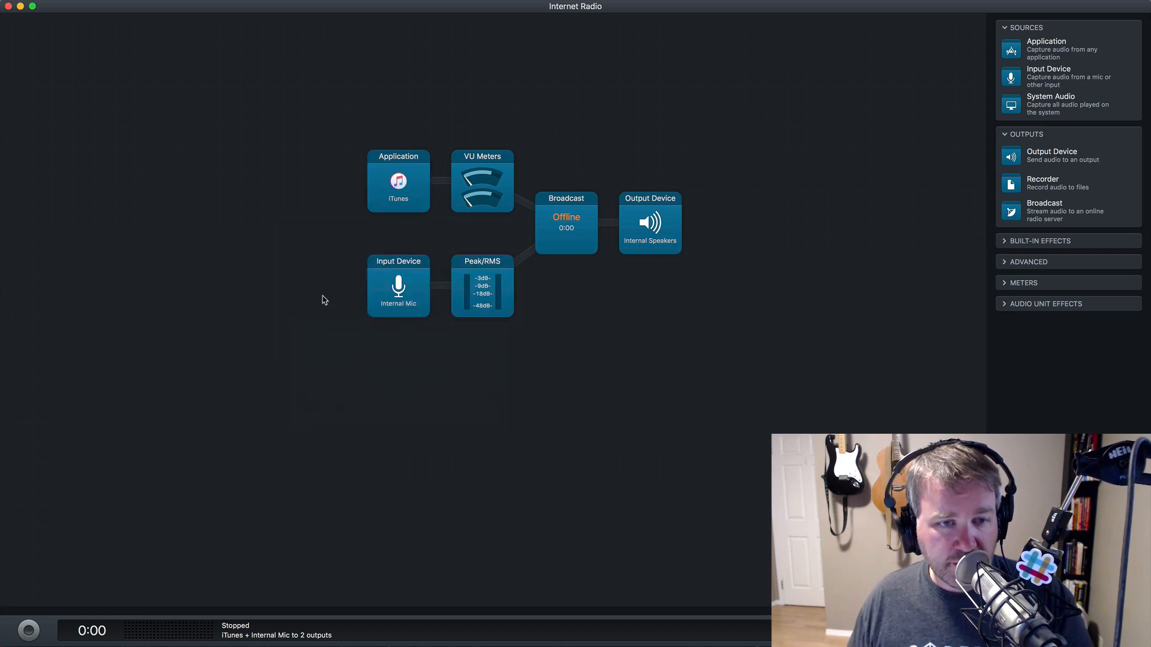
{"action": "left_click", "coordinate": [497, 300]}
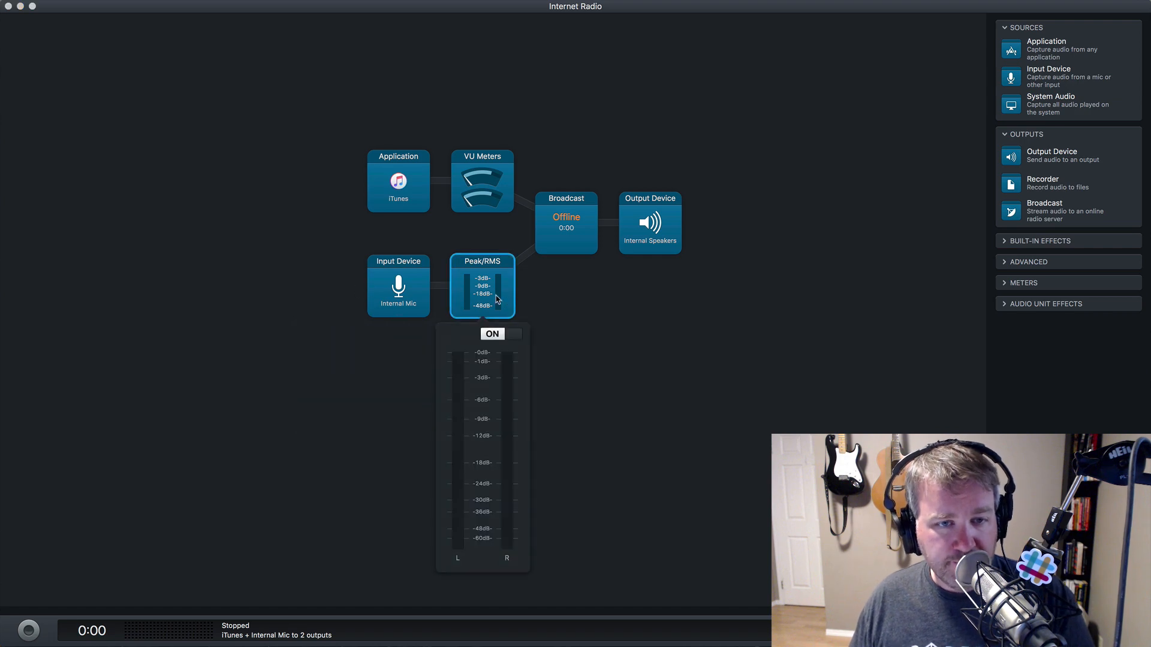
{"action": "left_click", "coordinate": [511, 189]}
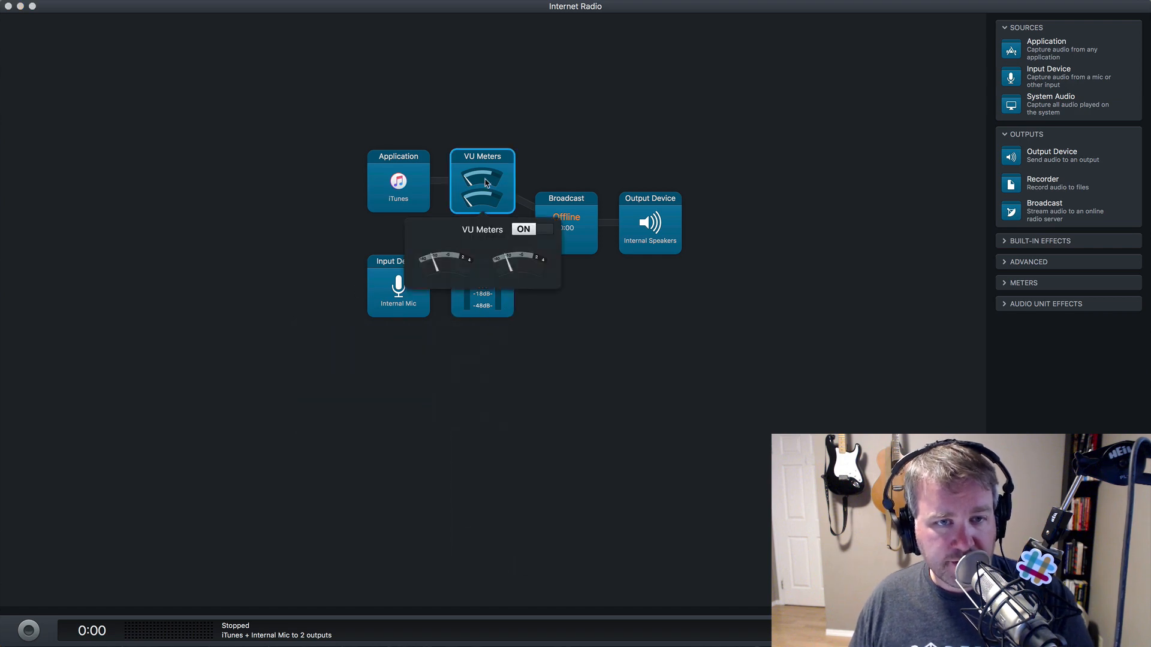
{"action": "left_click", "coordinate": [627, 323]}
{"action": "left_click", "coordinate": [572, 241]}
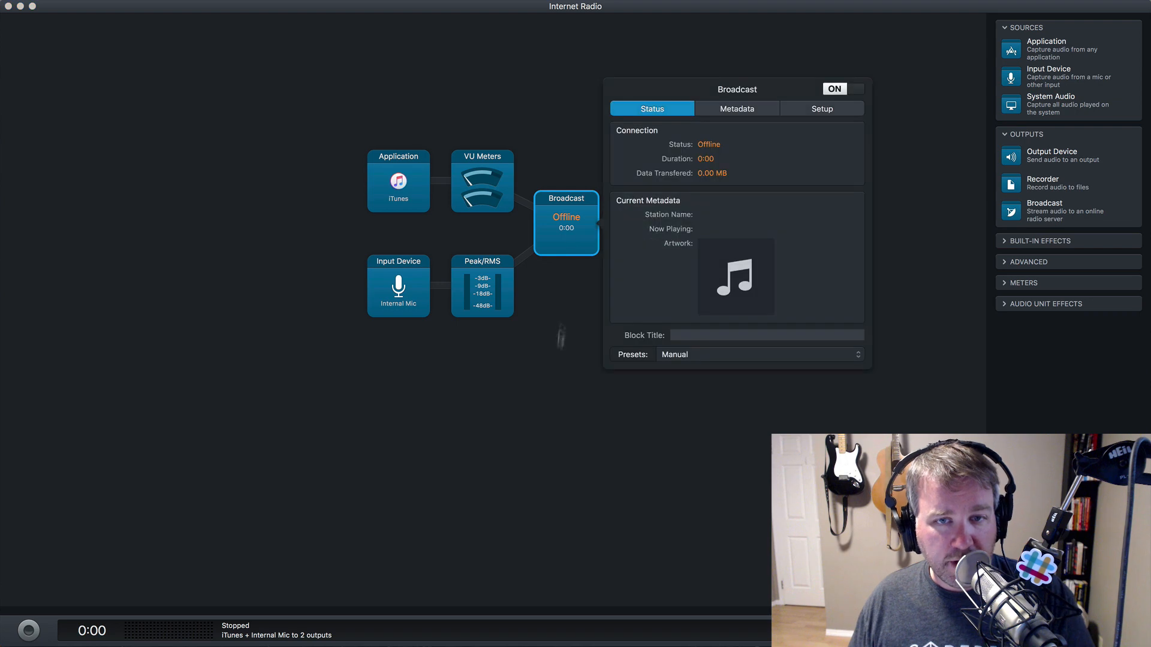
{"action": "left_click", "coordinate": [561, 339]}
{"action": "left_click", "coordinate": [644, 237]}
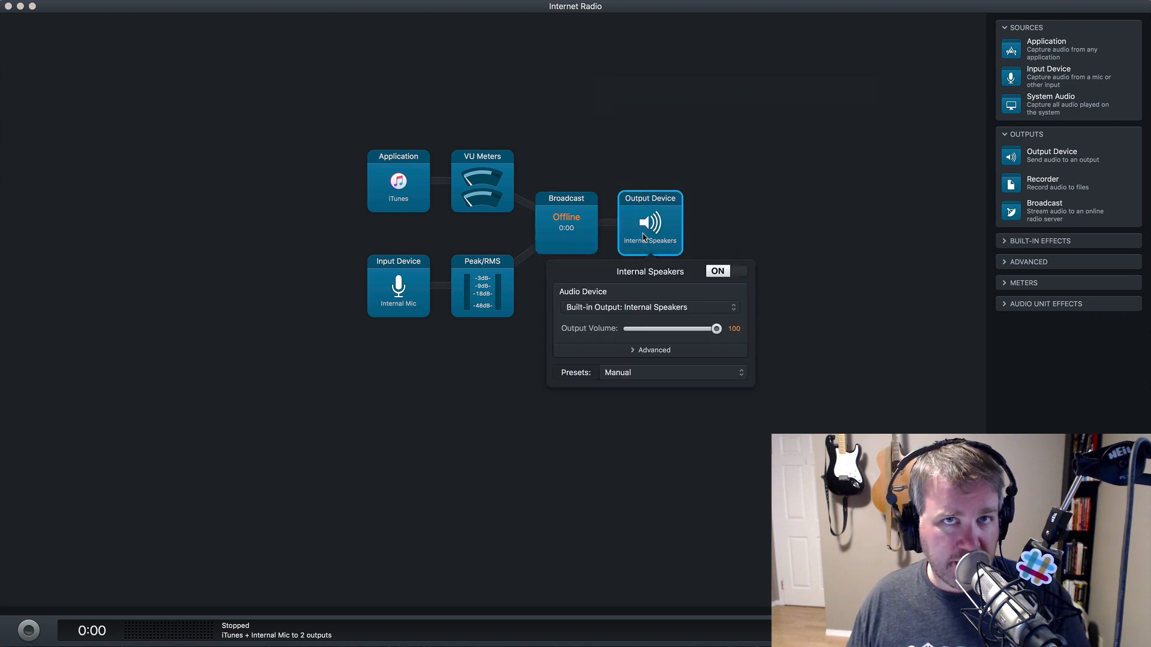
{"action": "left_click", "coordinate": [770, 217]}
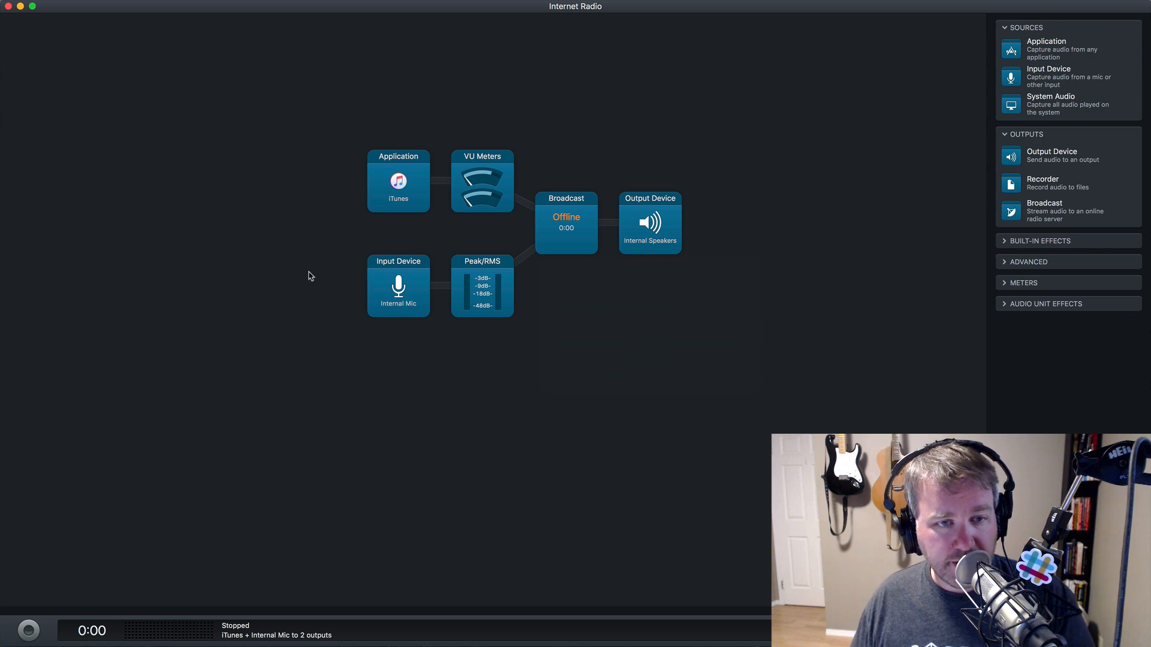
- Set the microphone input to Scarlett 18i8 USB with both left and right channels on 1
{"action": "left_click", "coordinate": [393, 287]}
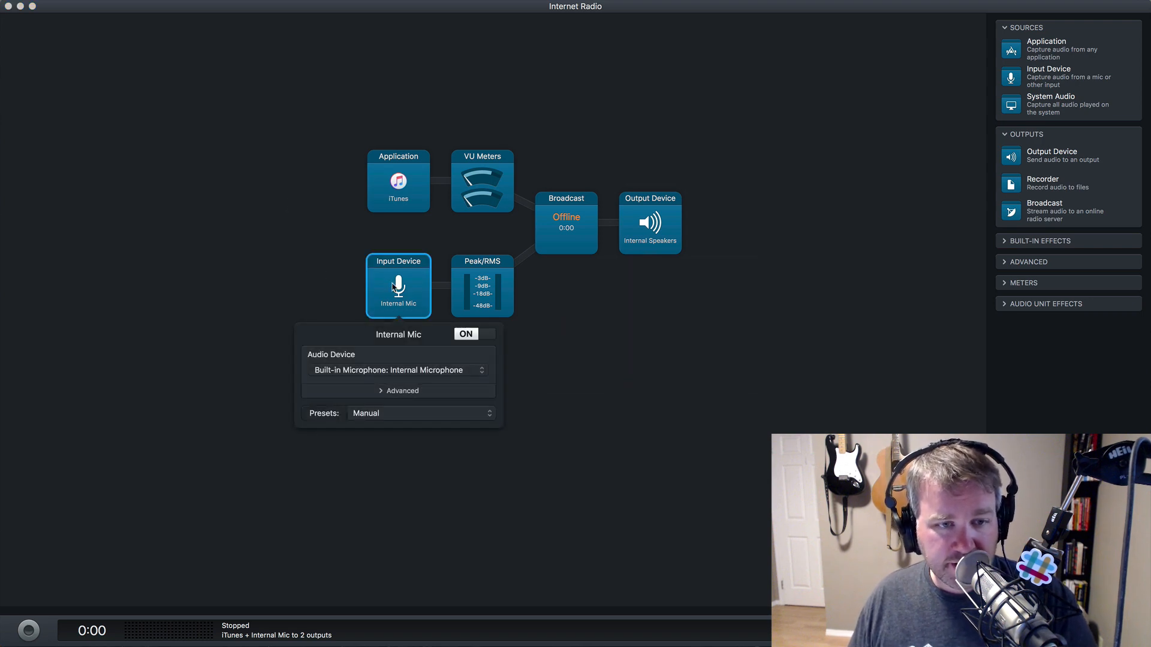
{"action": "left_click", "coordinate": [424, 372]}
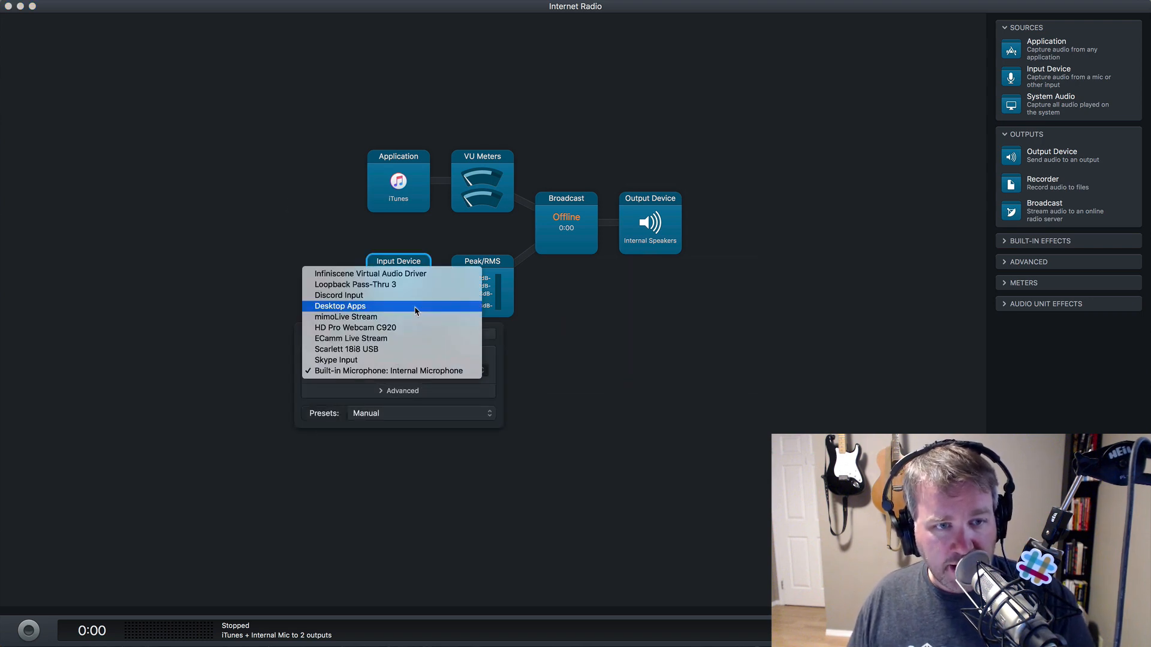
{"action": "left_click", "coordinate": [405, 353]}
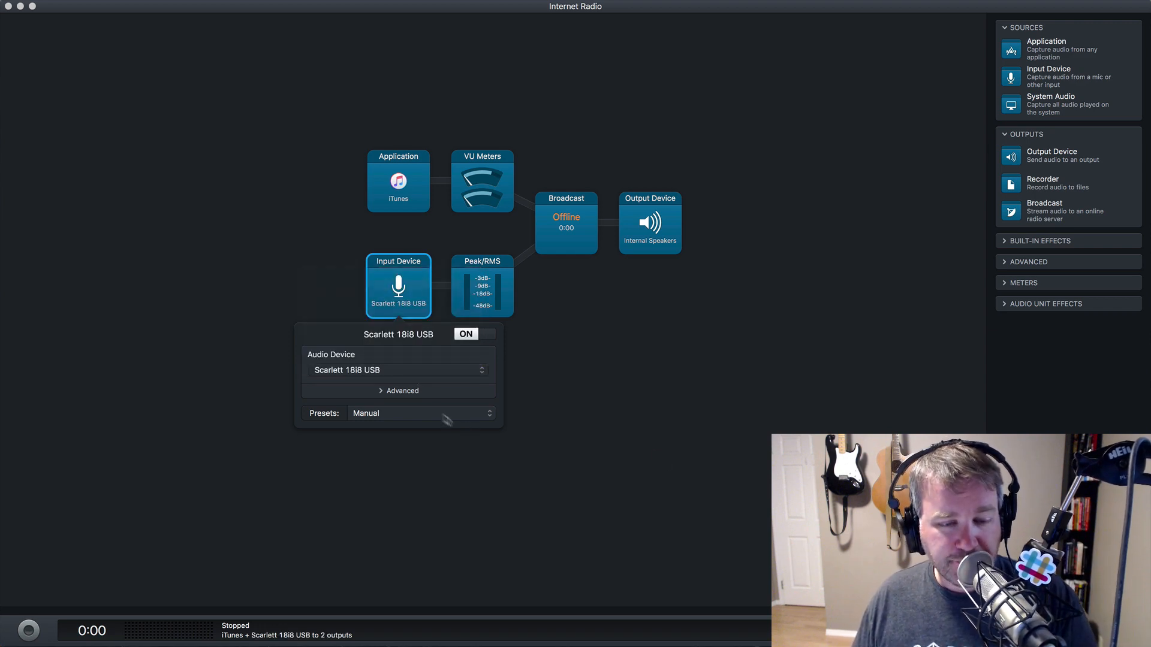
{"action": "left_click", "coordinate": [414, 390]}
{"action": "left_click", "coordinate": [418, 409]}
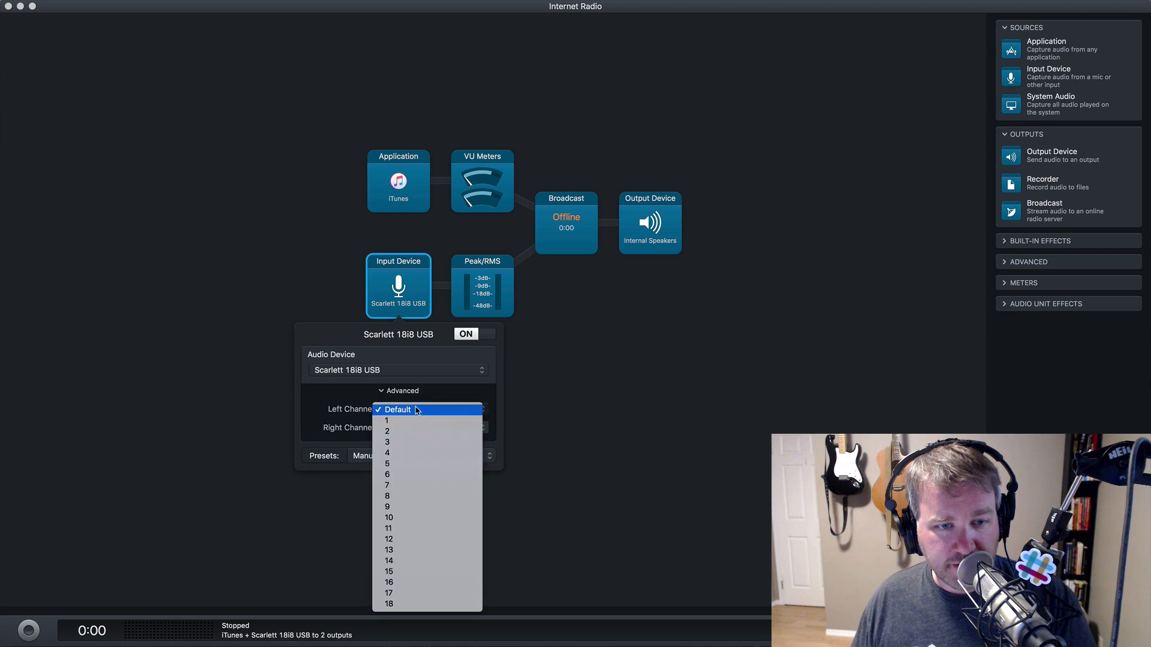
{"action": "left_click", "coordinate": [416, 420]}
{"action": "left_click", "coordinate": [429, 428]}
{"action": "left_click", "coordinate": [435, 438]}
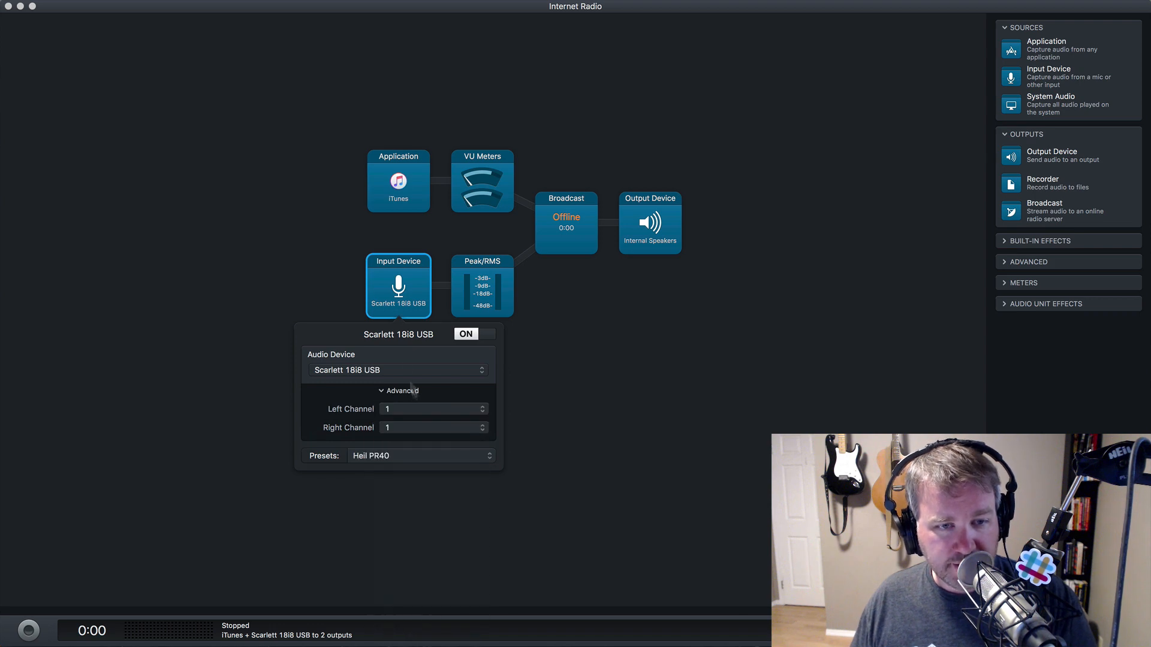
{"action": "left_click", "coordinate": [405, 294]}
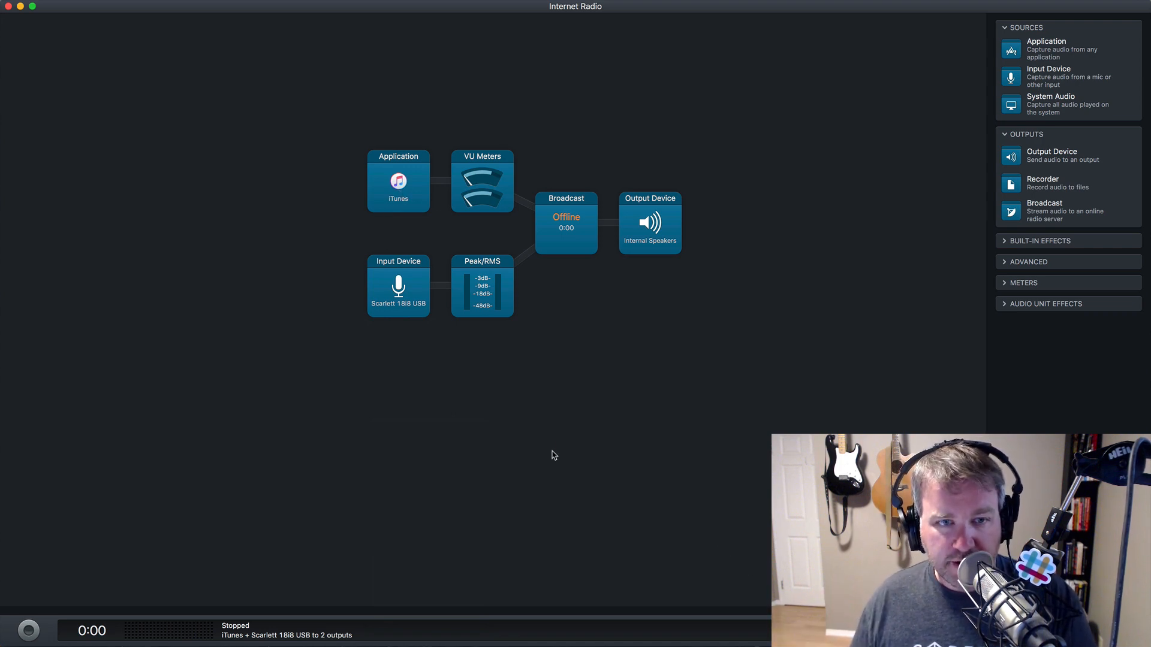
- Switch the Application block's source from iTunes to Pretzel
{"action": "left_click", "coordinate": [396, 190]}
{"action": "left_click", "coordinate": [417, 277]}
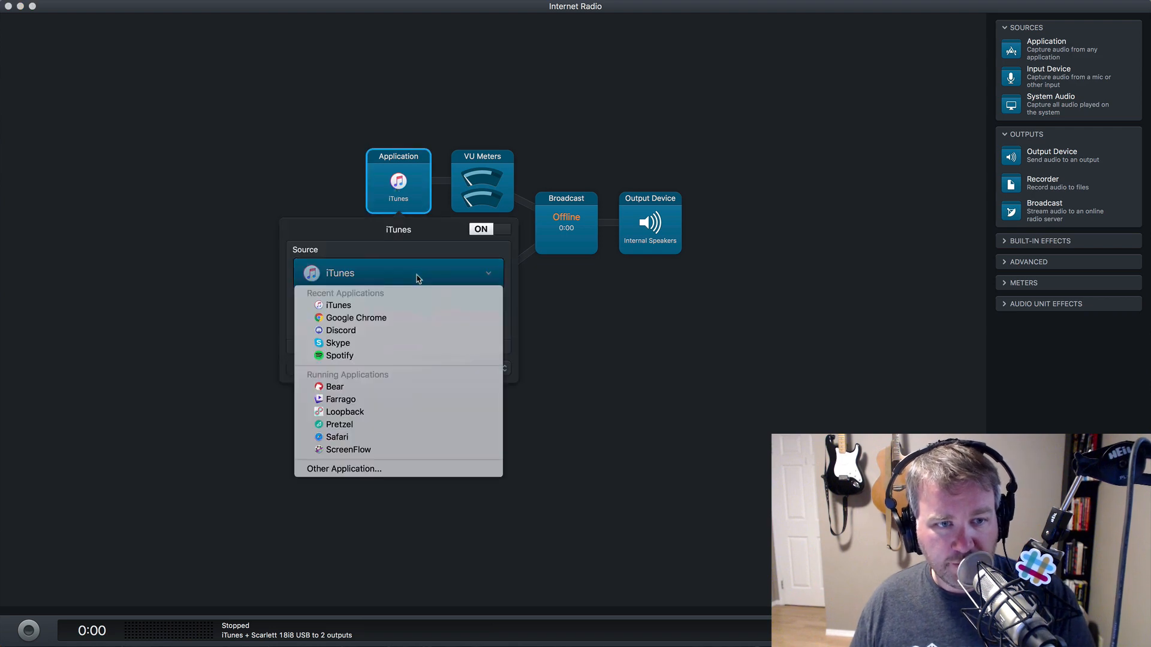
{"action": "left_click", "coordinate": [380, 424]}
{"action": "left_click", "coordinate": [681, 327]}
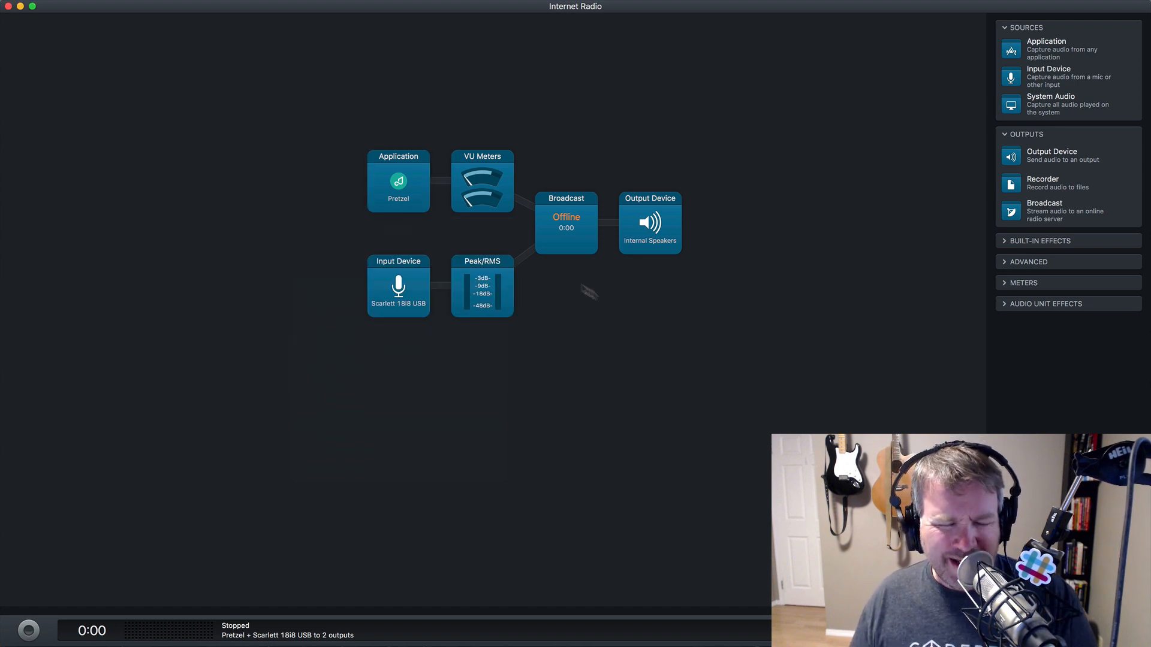
- Route output to Telestream Audio Capture, then test the broadcast and dismiss its 'Host not found' error
{"action": "left_click", "coordinate": [574, 223]}
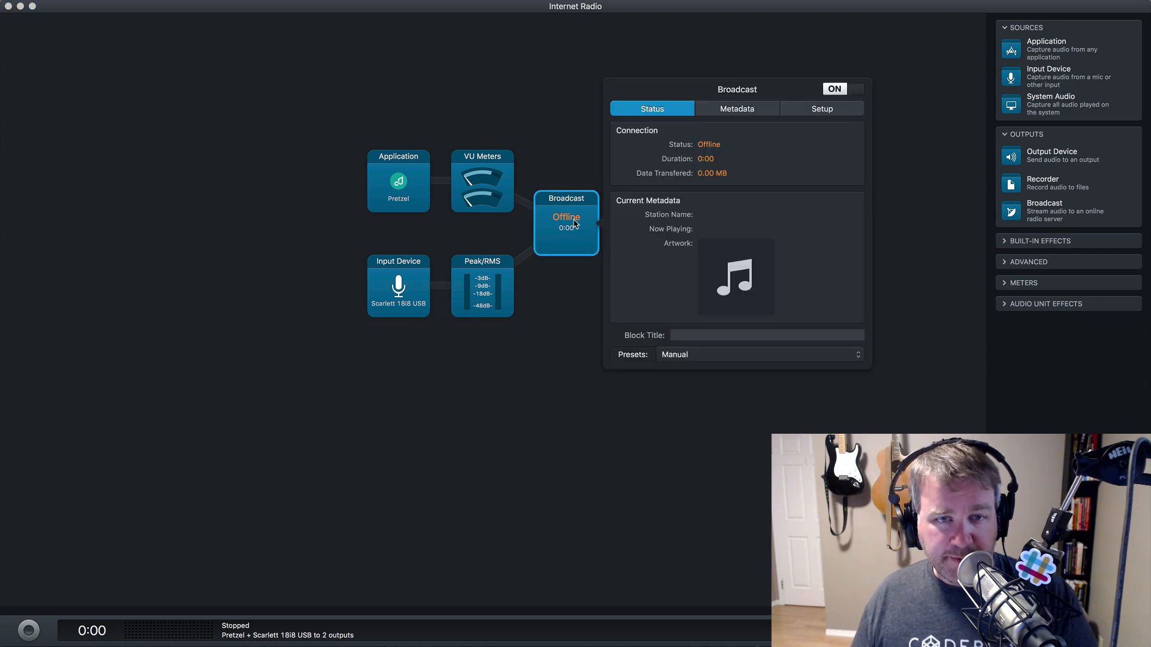
{"action": "left_click", "coordinate": [574, 223]}
{"action": "left_click", "coordinate": [651, 235]}
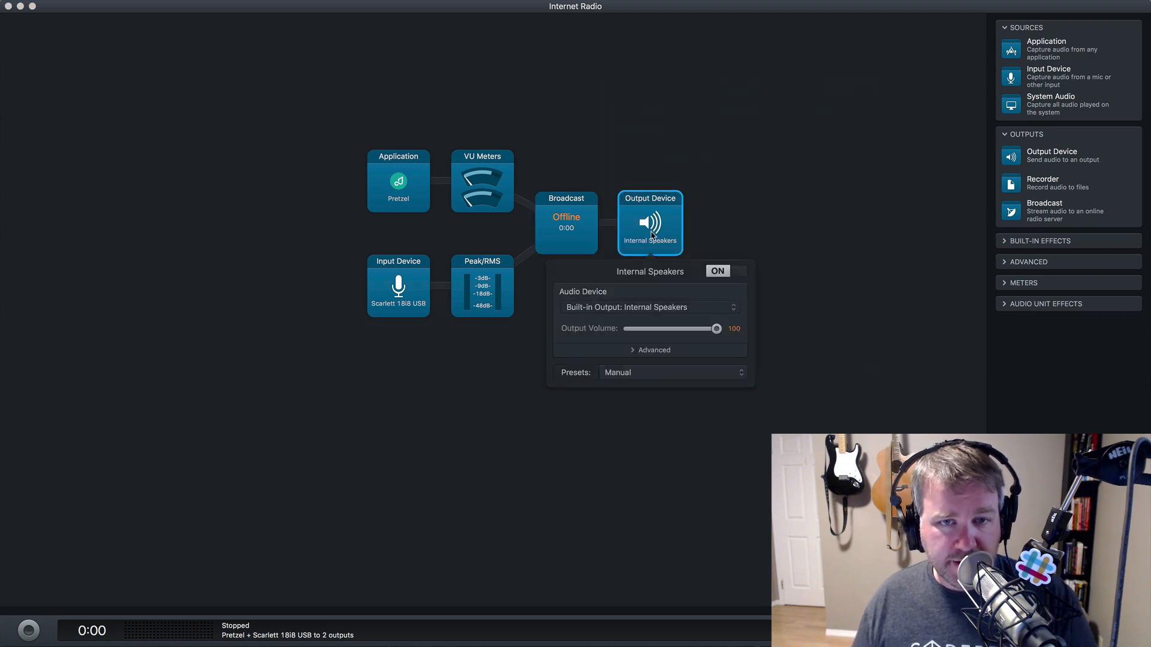
{"action": "left_click", "coordinate": [655, 307]}
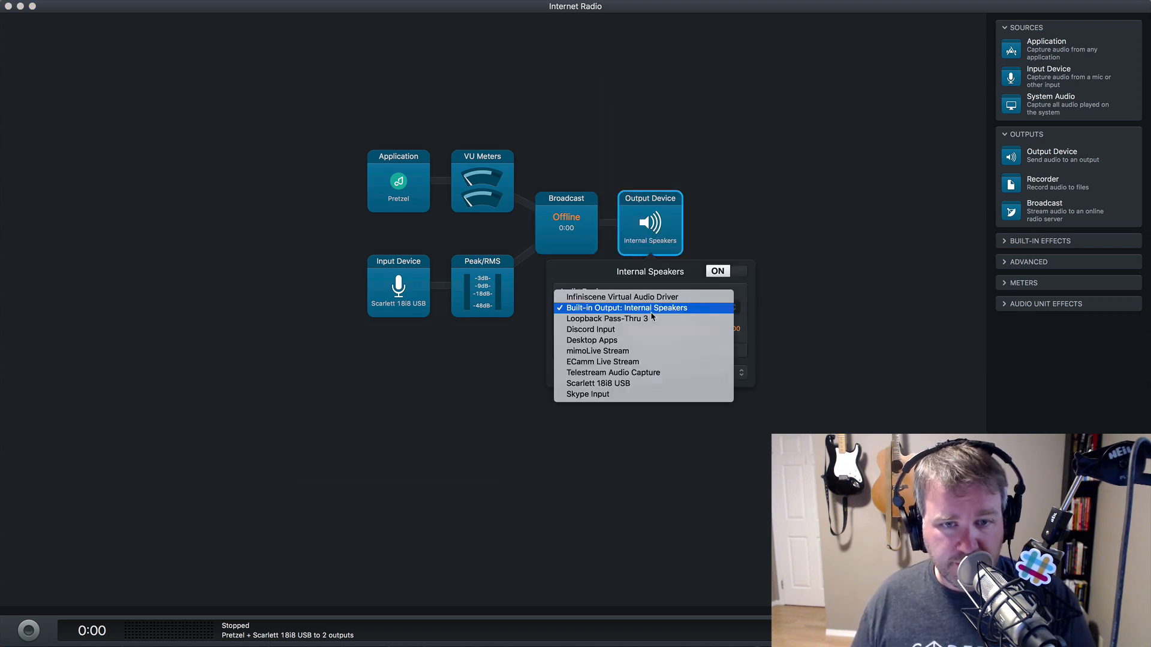
{"action": "left_click", "coordinate": [652, 373]}
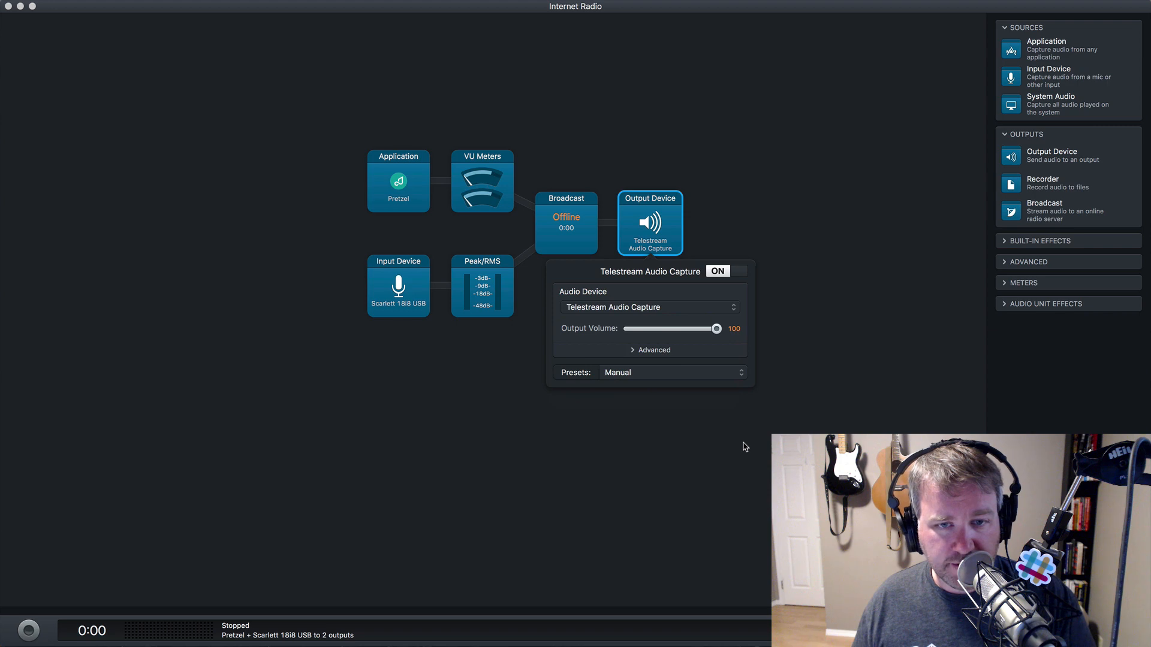
{"action": "left_click", "coordinate": [745, 448]}
{"action": "left_click", "coordinate": [29, 630]}
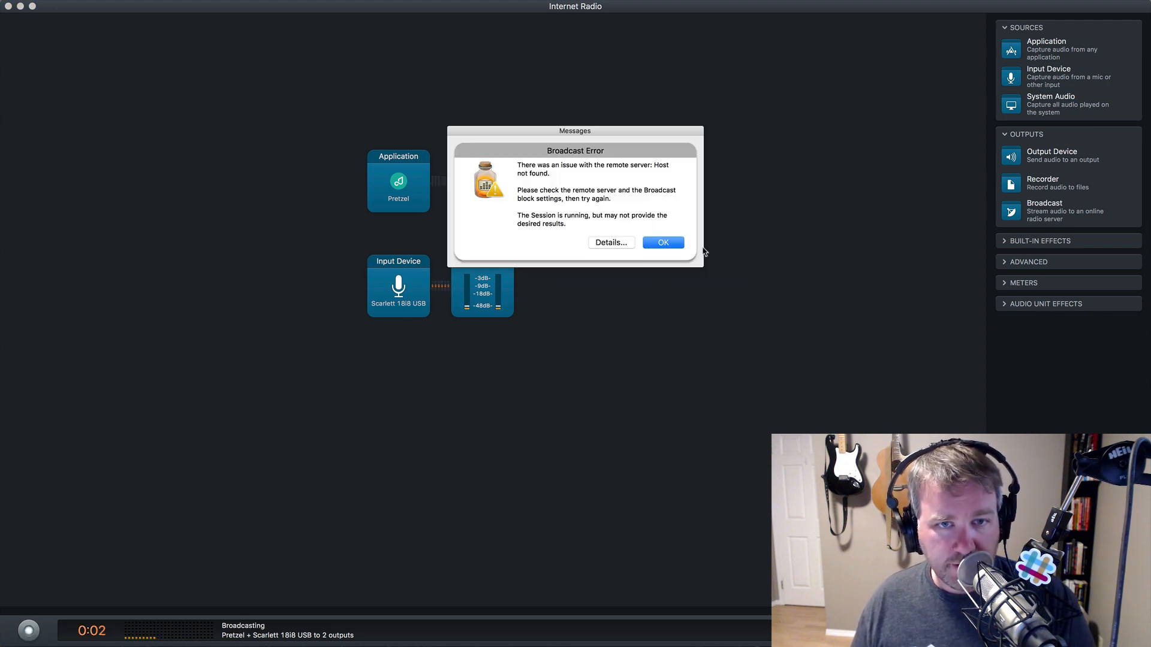
{"action": "left_click", "coordinate": [663, 242]}
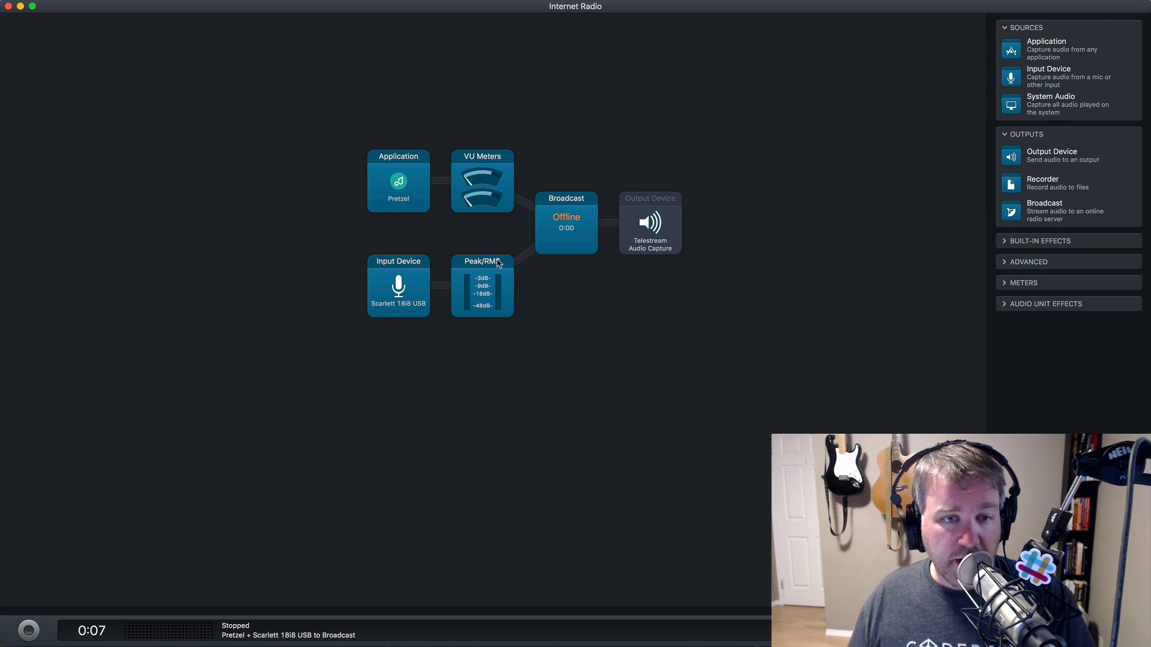
- Rearrange blocks so Pretzel and VU Meters sit above the microphone input and Peak/RMS
{"action": "left_click_drag", "start_coordinate": [401, 188], "coordinate": [358, 125]}
{"action": "left_click_drag", "start_coordinate": [385, 297], "coordinate": [322, 340]}
{"action": "left_click", "coordinate": [490, 294]}
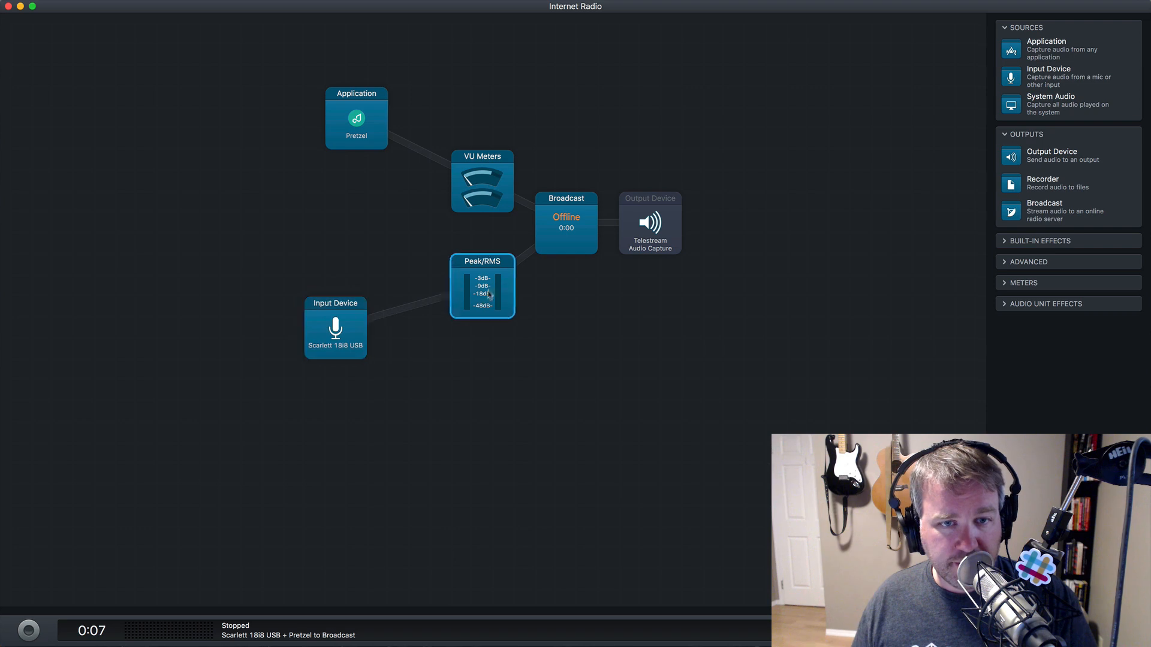
{"action": "left_click_drag", "start_coordinate": [490, 295], "coordinate": [447, 340]}
{"action": "left_click_drag", "start_coordinate": [496, 187], "coordinate": [485, 124]}
{"action": "left_click_drag", "start_coordinate": [359, 123], "coordinate": [316, 123]}
{"action": "left_click_drag", "start_coordinate": [484, 112], "coordinate": [451, 111]}
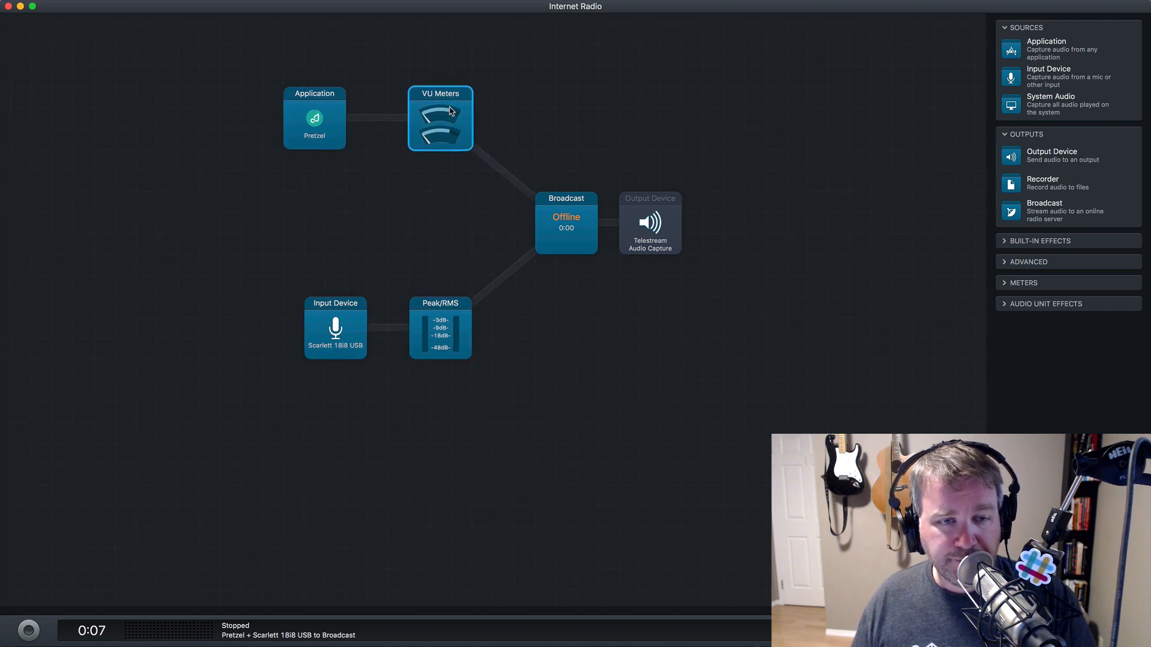
{"action": "left_click_drag", "start_coordinate": [347, 336], "coordinate": [328, 336]}
{"action": "left_click_drag", "start_coordinate": [452, 339], "coordinate": [452, 340]}
{"action": "left_click", "coordinate": [577, 217]}
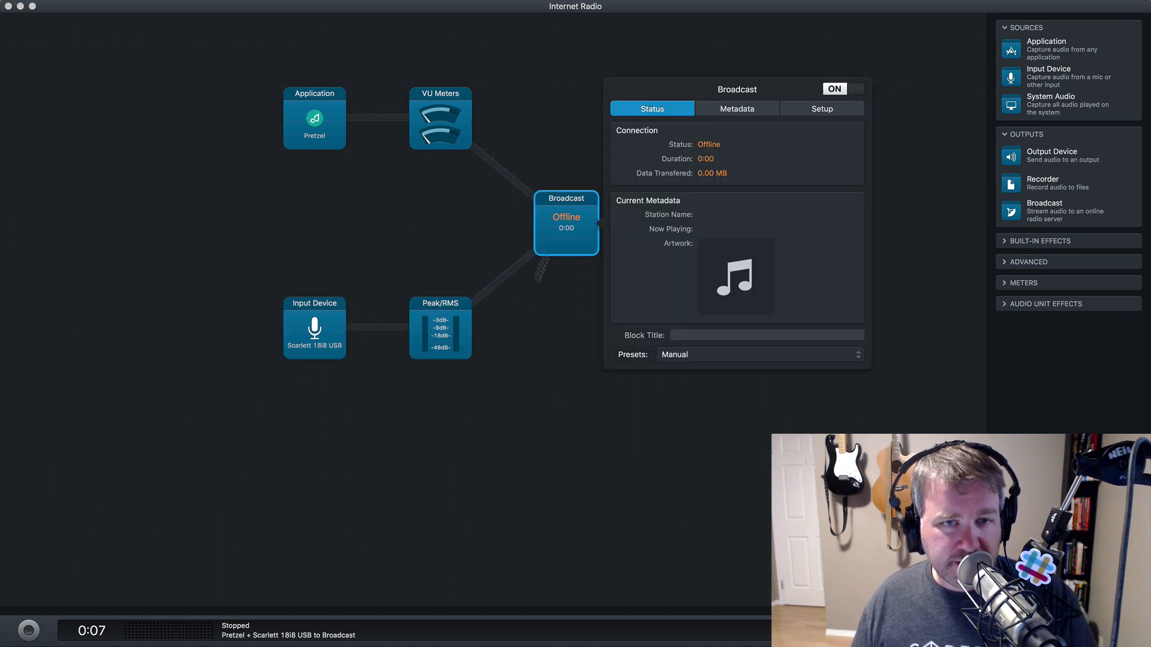
{"action": "left_click", "coordinate": [545, 275]}
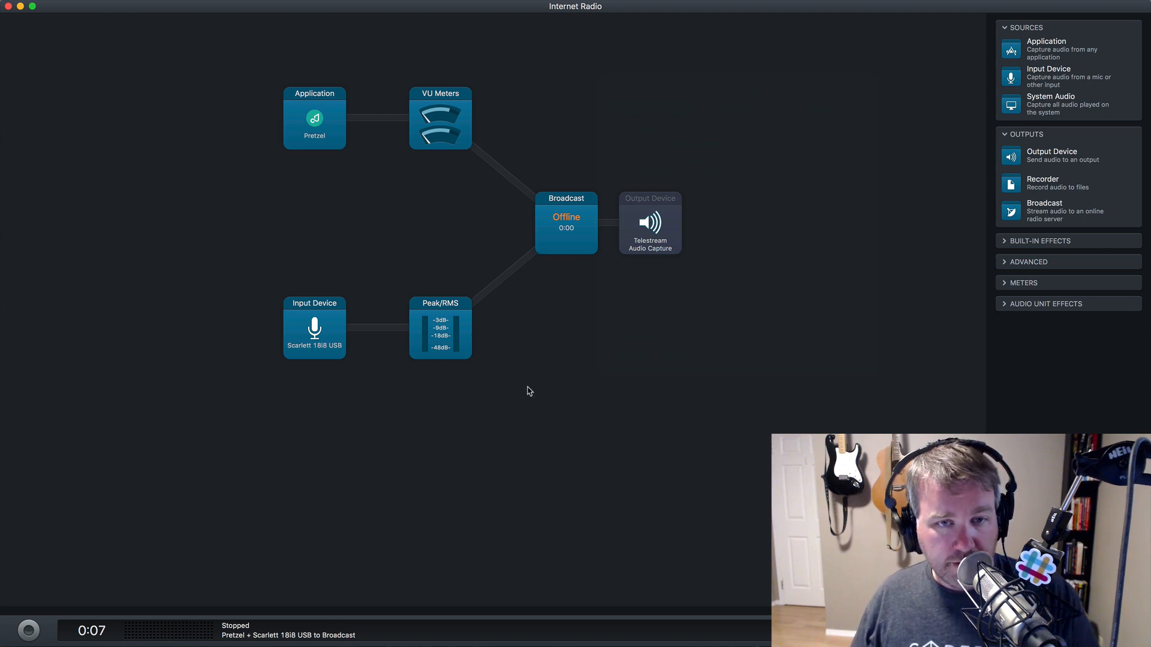
- Open the Broadcast server setup, keeping the server type on Auto Detect
{"action": "left_click", "coordinate": [550, 241]}
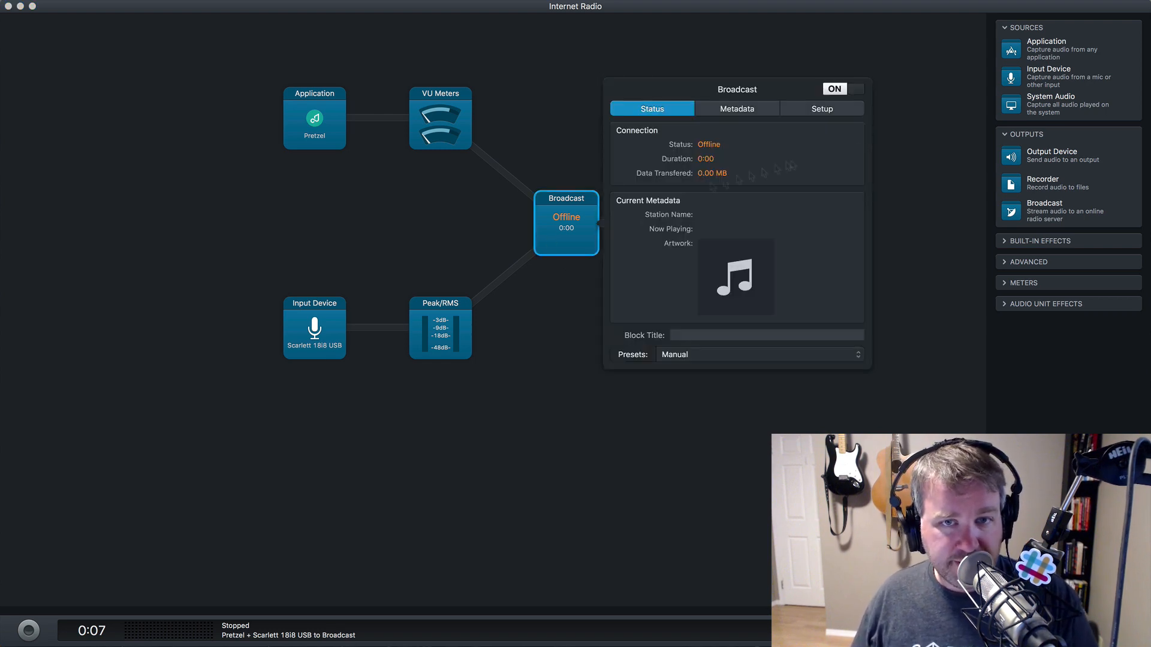
{"action": "left_click", "coordinate": [719, 111]}
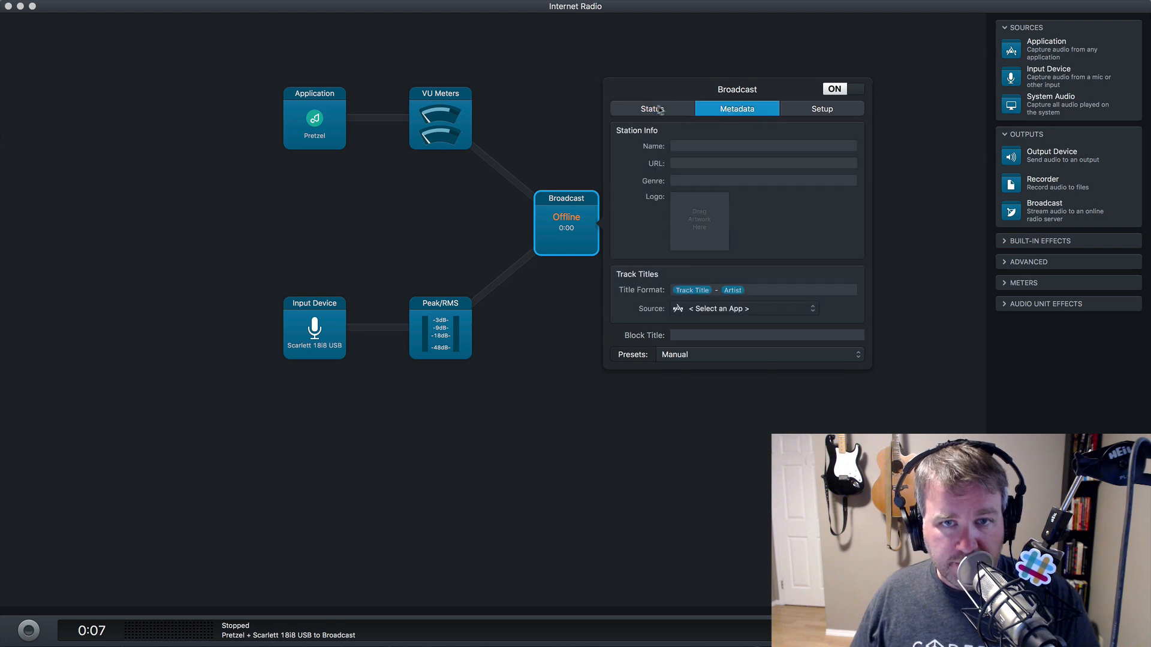
{"action": "left_click", "coordinate": [651, 112]}
{"action": "left_click", "coordinate": [719, 112]}
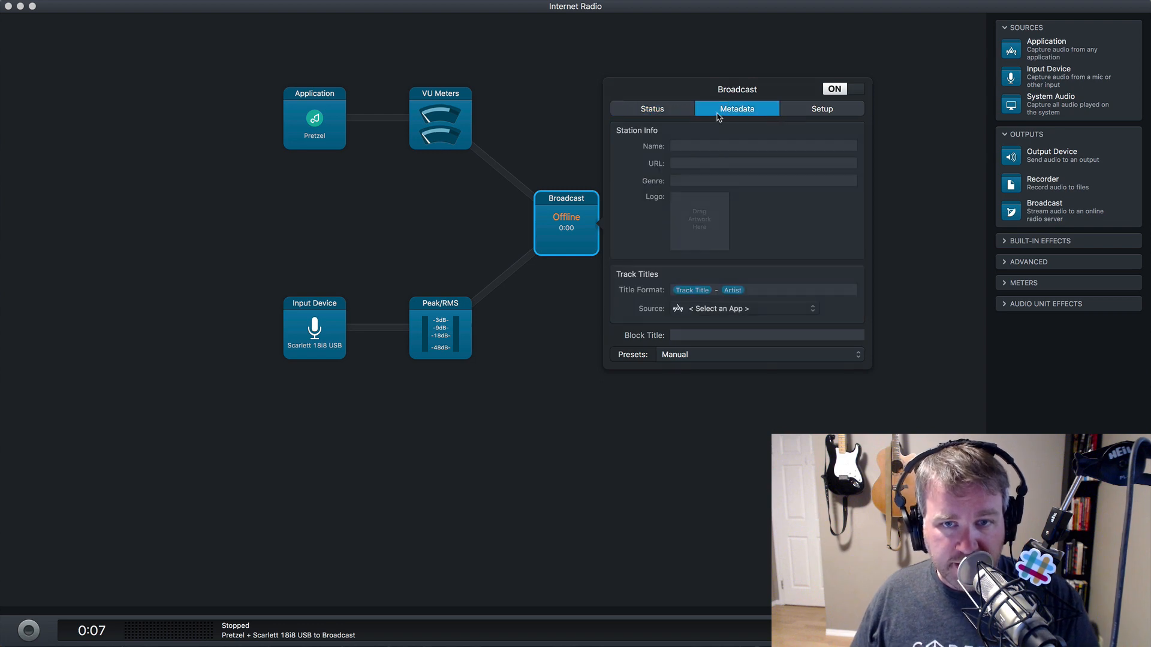
{"action": "left_click", "coordinate": [820, 111]}
{"action": "left_click", "coordinate": [782, 154]}
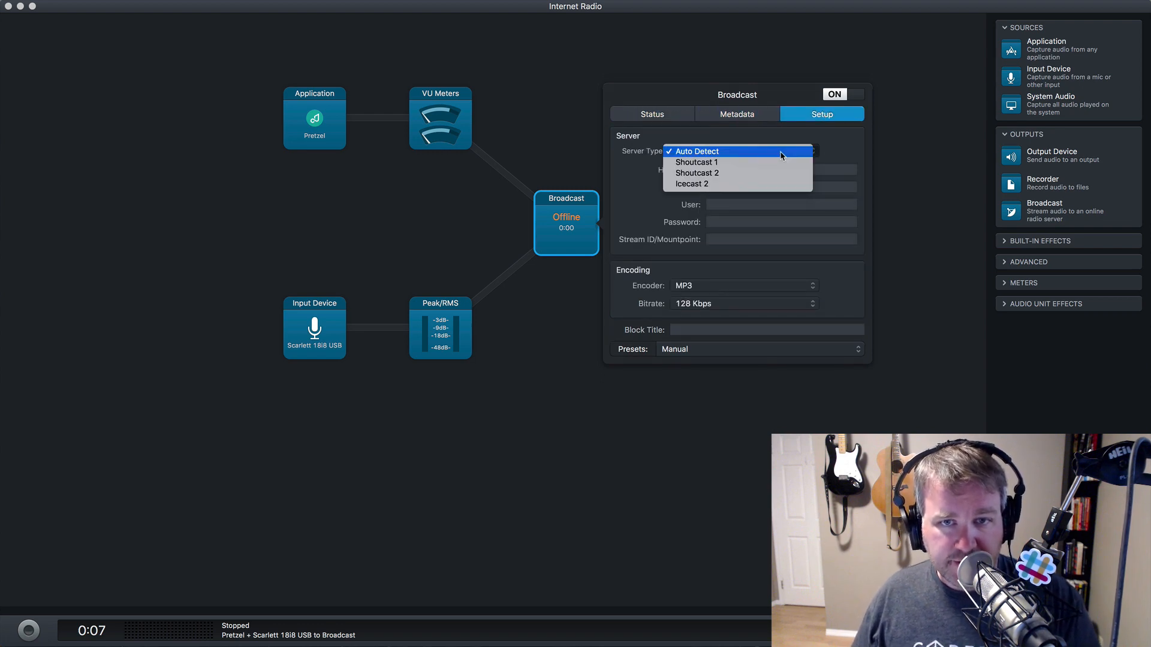
{"action": "left_click", "coordinate": [781, 153]}
- Fill in host name 198.143.144.226, copied from the Bear note
{"action": "left_click", "coordinate": [759, 172]}
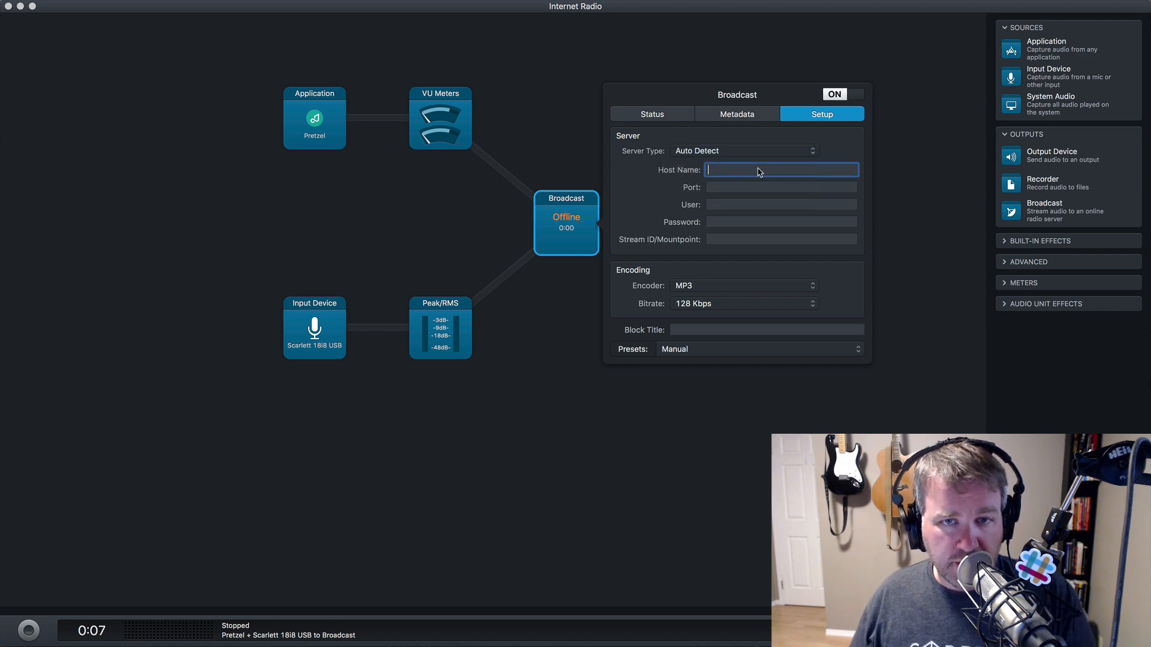
{"action": "key", "text": "super+Tab"}
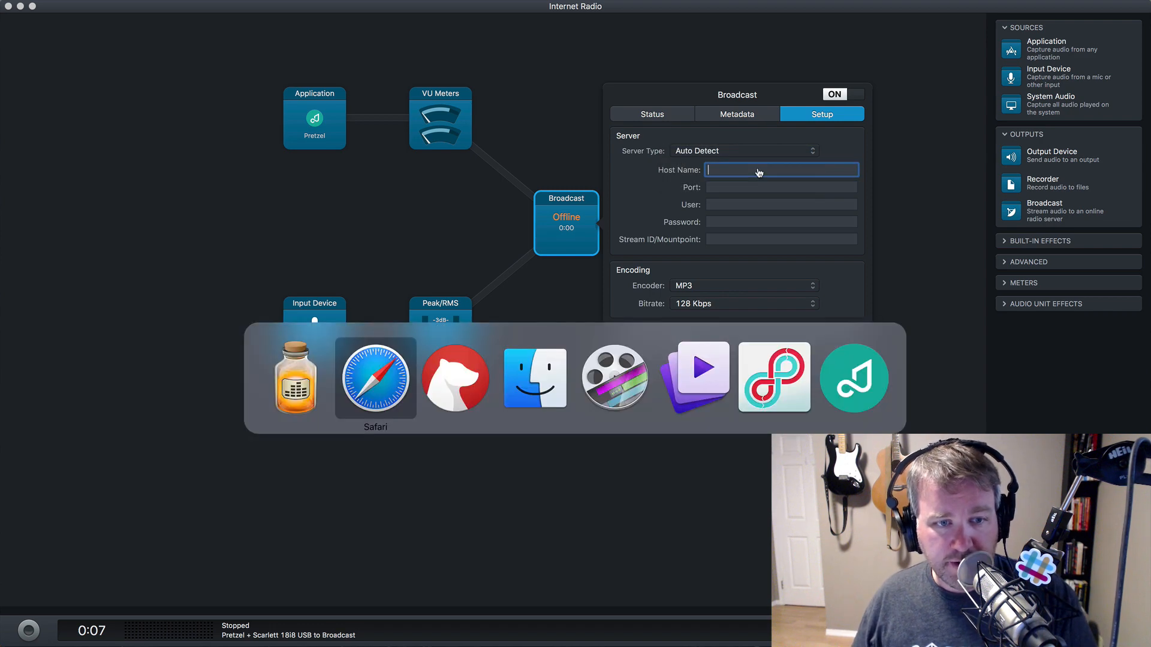
{"action": "key", "text": "super+Tab"}
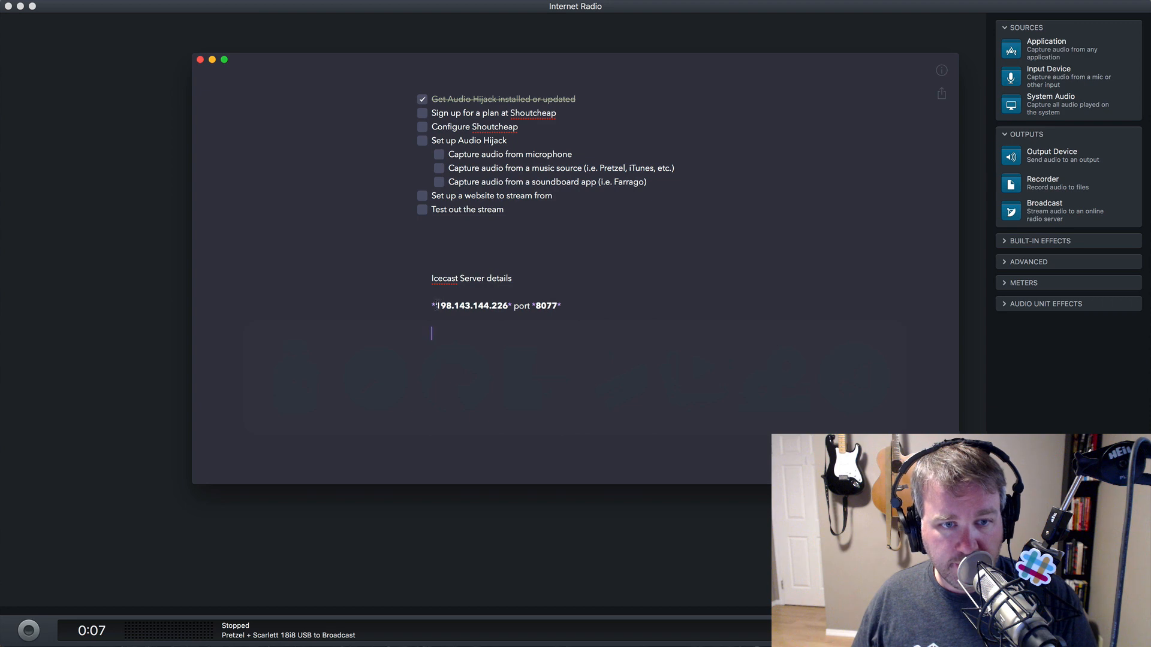
{"action": "left_click_drag", "start_coordinate": [436, 306], "coordinate": [502, 306]}
{"action": "key", "text": "super+c"}
{"action": "key", "text": "super+Tab"}
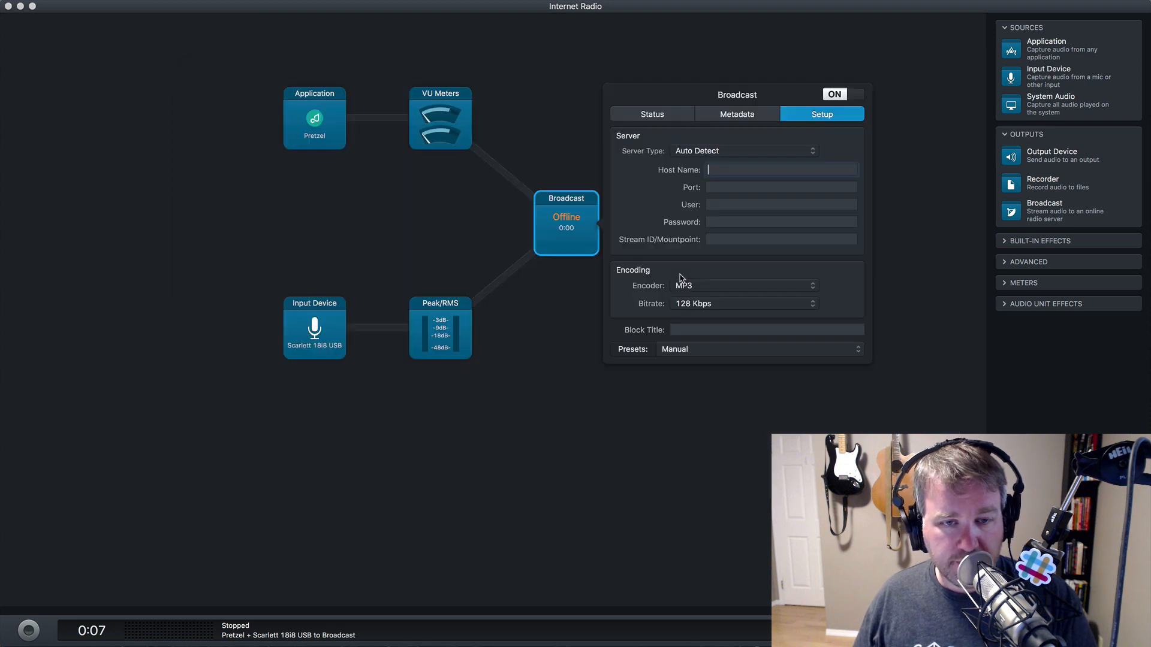
{"action": "key", "text": "super+v"}
- Fill in port 8077 from the note and bring up the ShoutCheap account page
{"action": "key", "text": "super+Tab"}
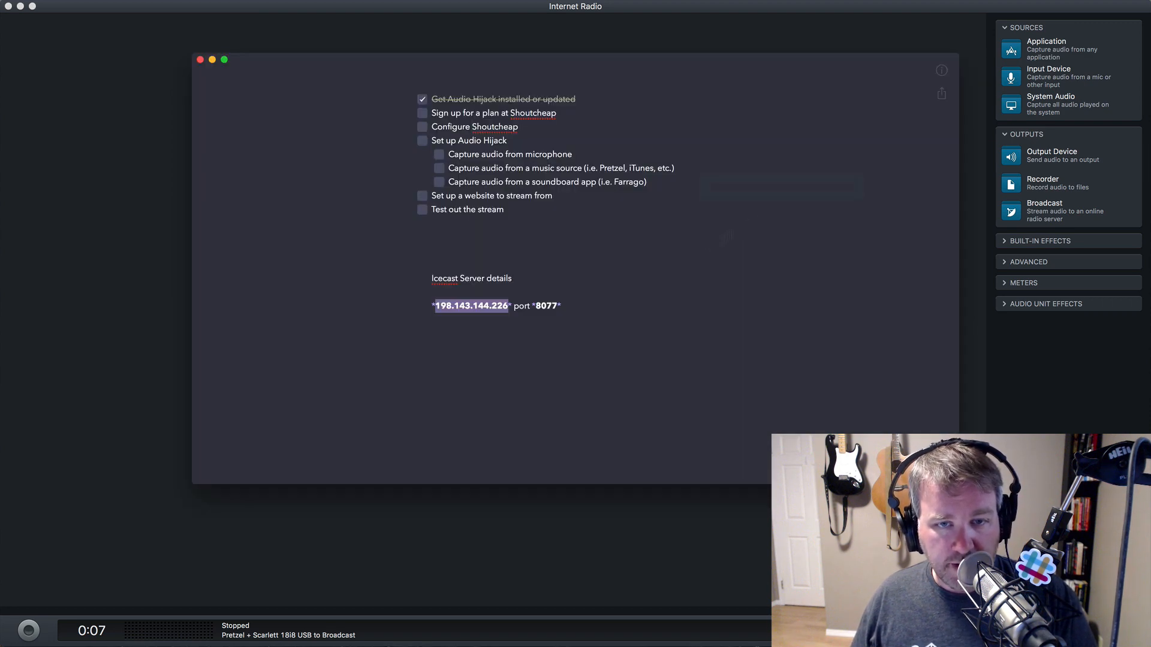
{"action": "left_click_drag", "start_coordinate": [536, 306], "coordinate": [553, 306]}
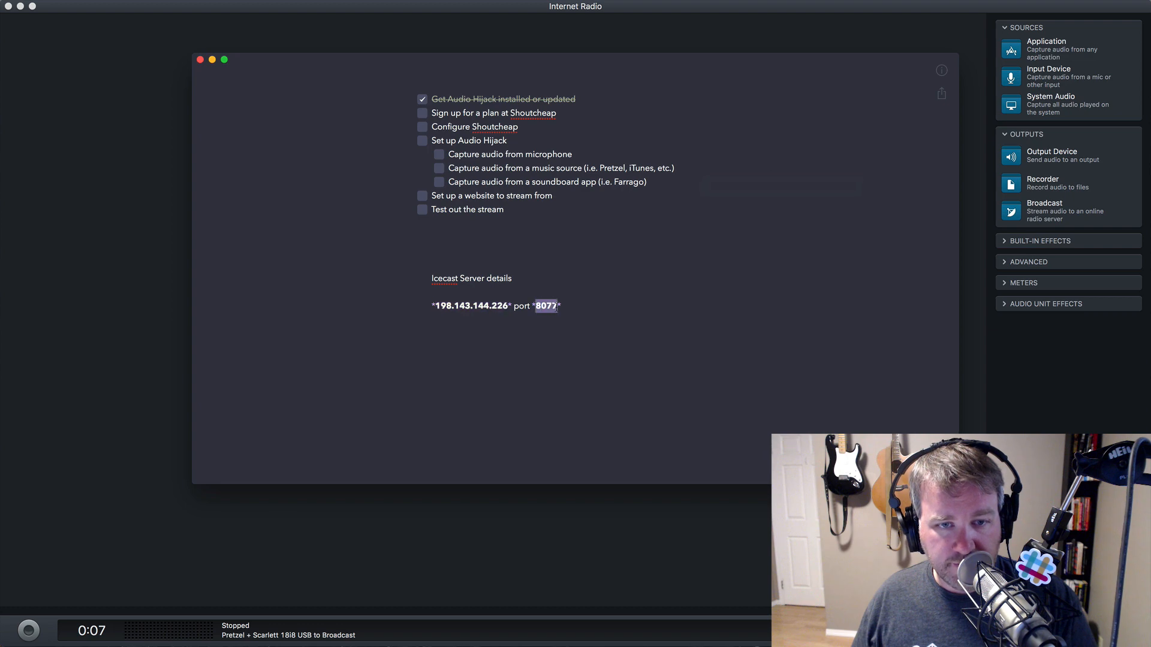
{"action": "key", "text": "super+c"}
{"action": "key", "text": "super+Tab"}
{"action": "key", "text": "super+v"}
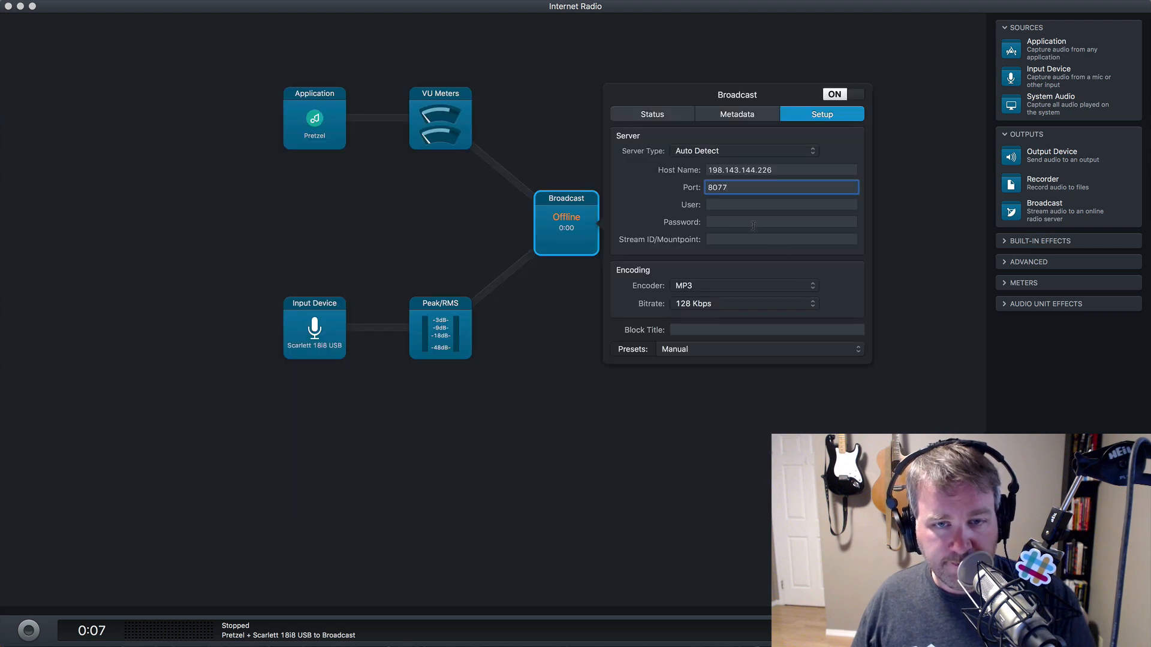
{"action": "key", "text": "super+Tab"}
{"action": "key", "text": "Tab"}
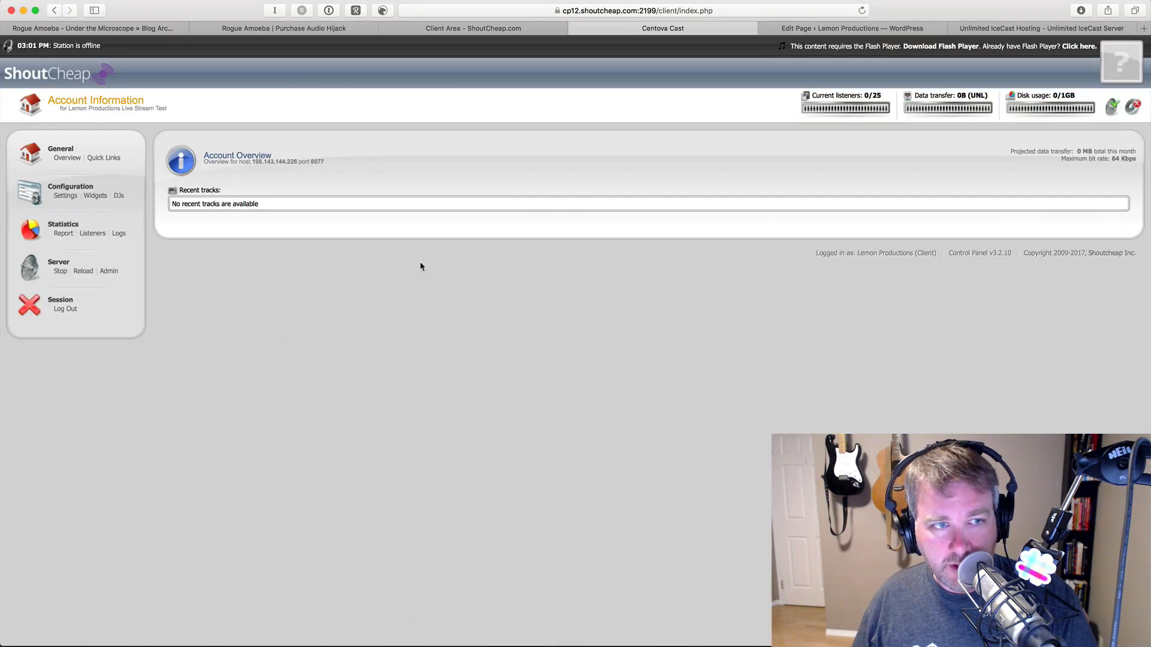
- Check Centova Cast's relaying settings and mount points (/stream), then return to the Stream ID/Mountpoint field
{"action": "left_click", "coordinate": [65, 196]}
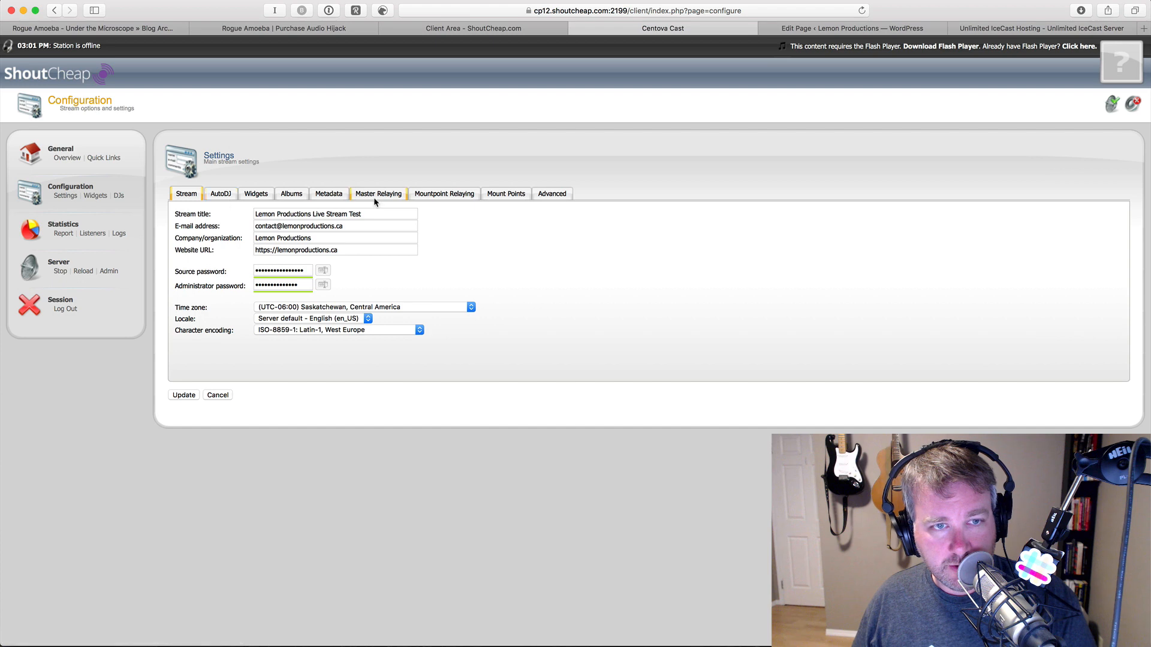
{"action": "left_click", "coordinate": [389, 201]}
{"action": "left_click", "coordinate": [432, 198]}
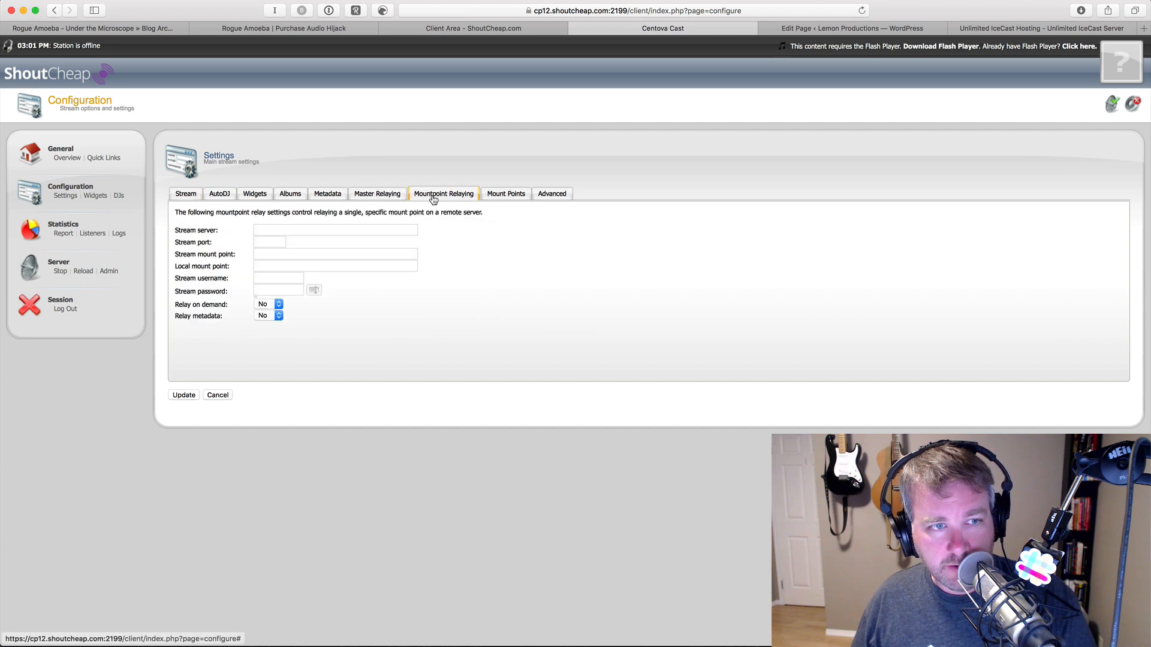
{"action": "left_click", "coordinate": [499, 198]}
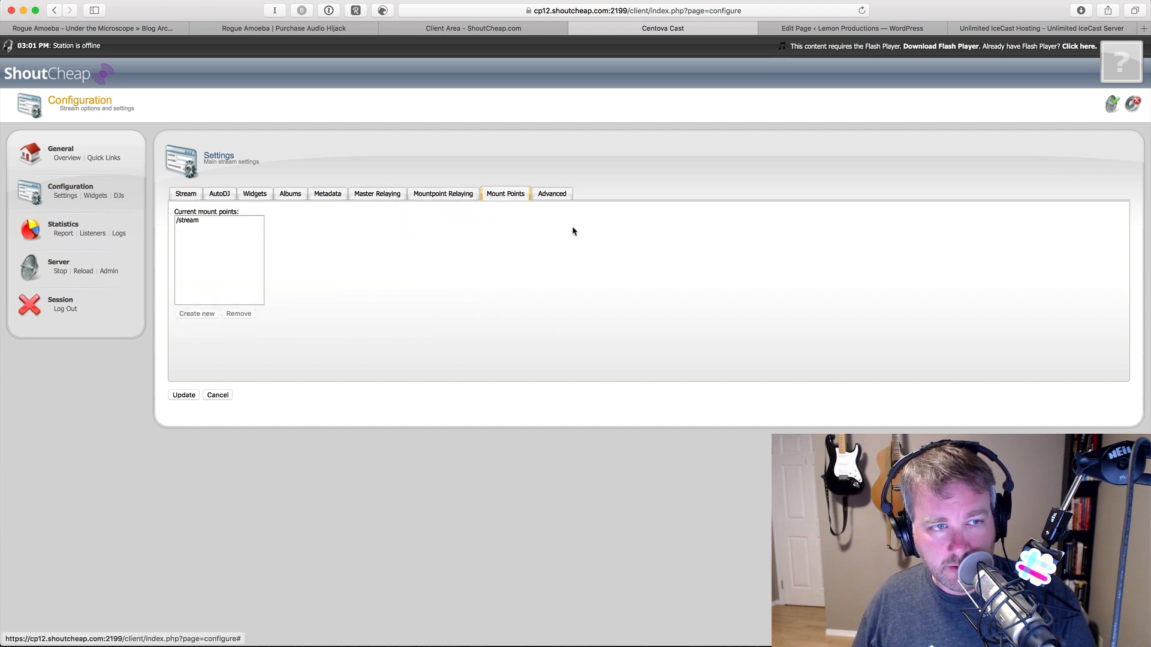
{"action": "key", "text": "super+Tab"}
{"action": "left_click", "coordinate": [741, 239]}
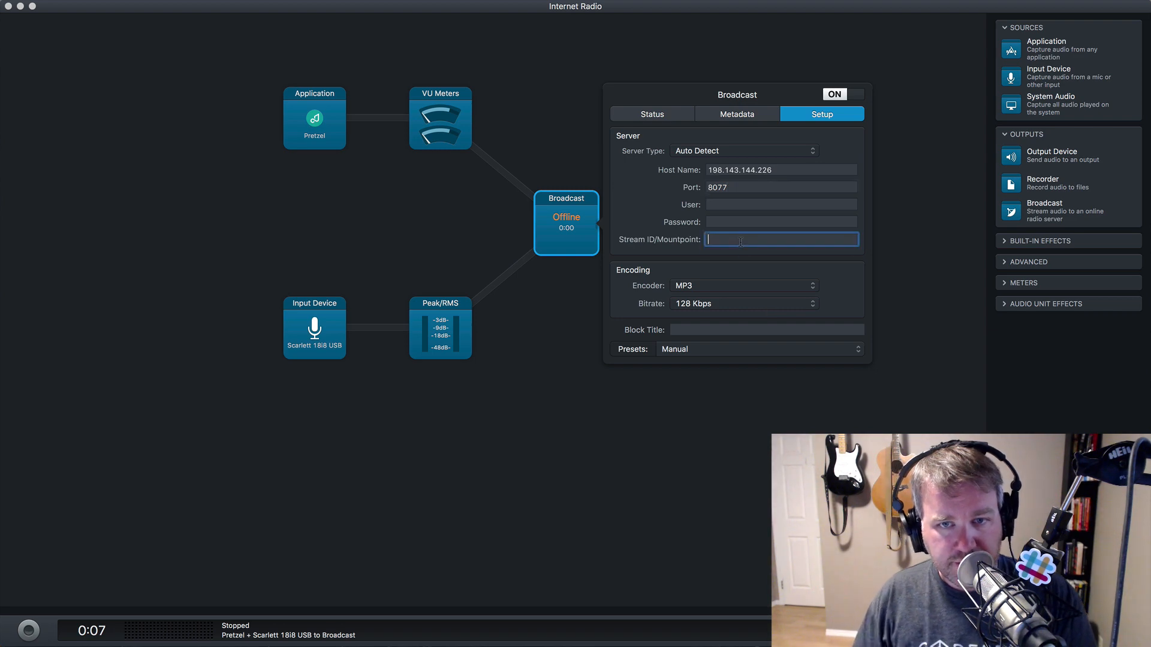
- Look up the ShoutCheap client area product page while filling in the source password
{"action": "left_click", "coordinate": [764, 223]}
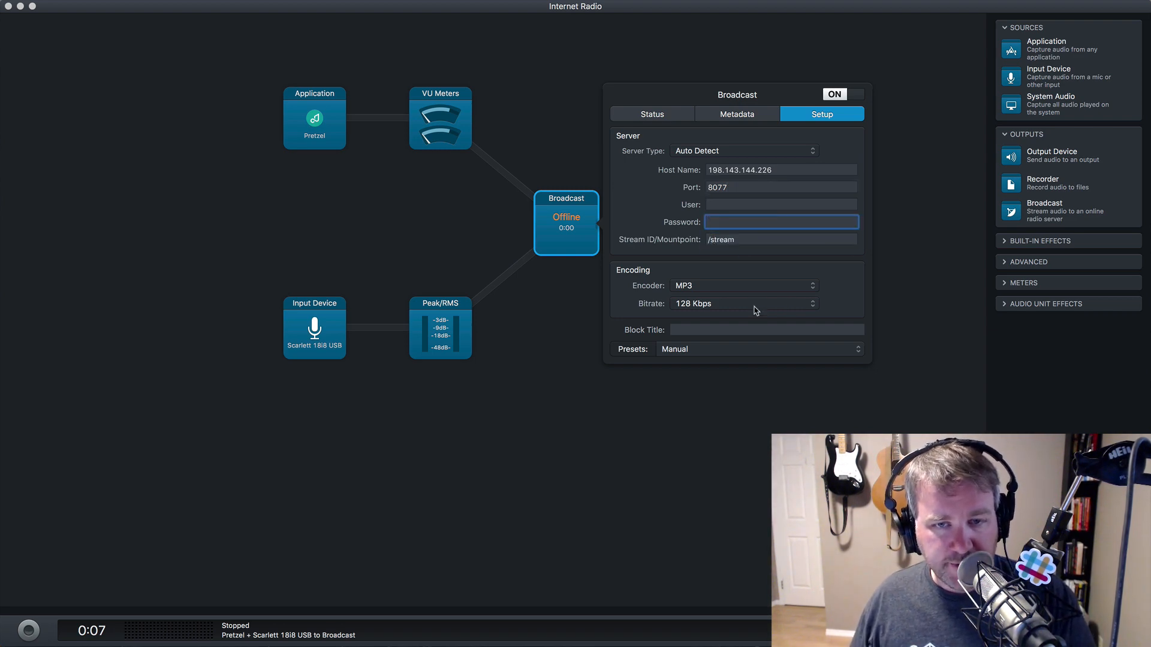
{"action": "key", "text": "super+Tab"}
{"action": "left_click", "coordinate": [495, 30]}
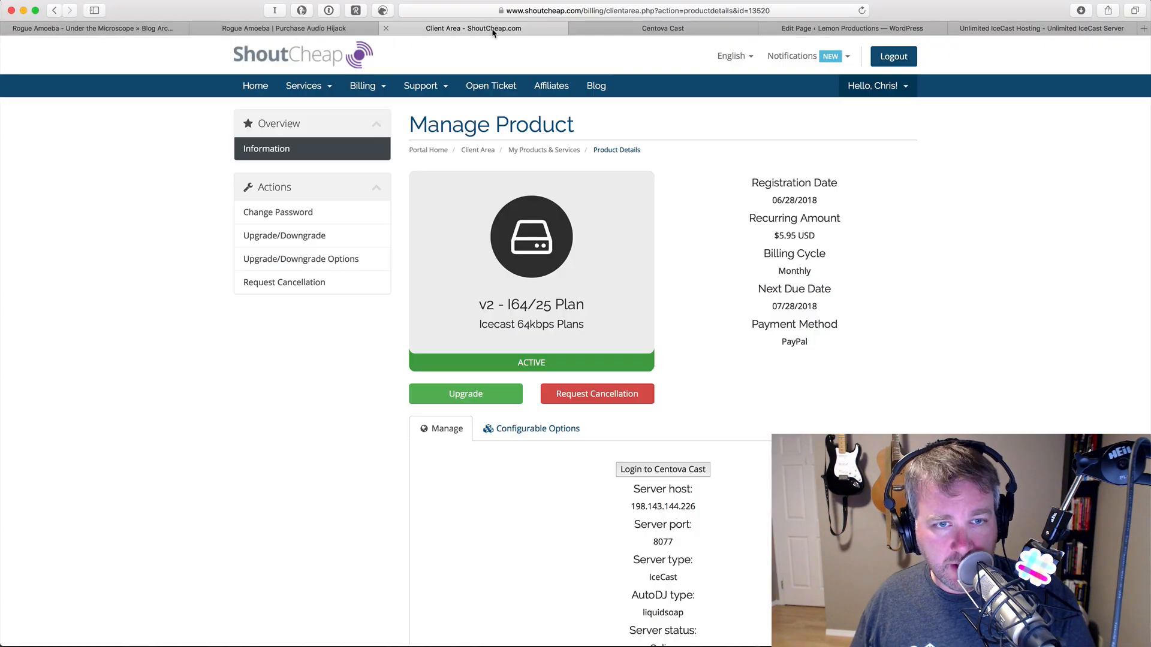
{"action": "key", "text": "super+Tab"}
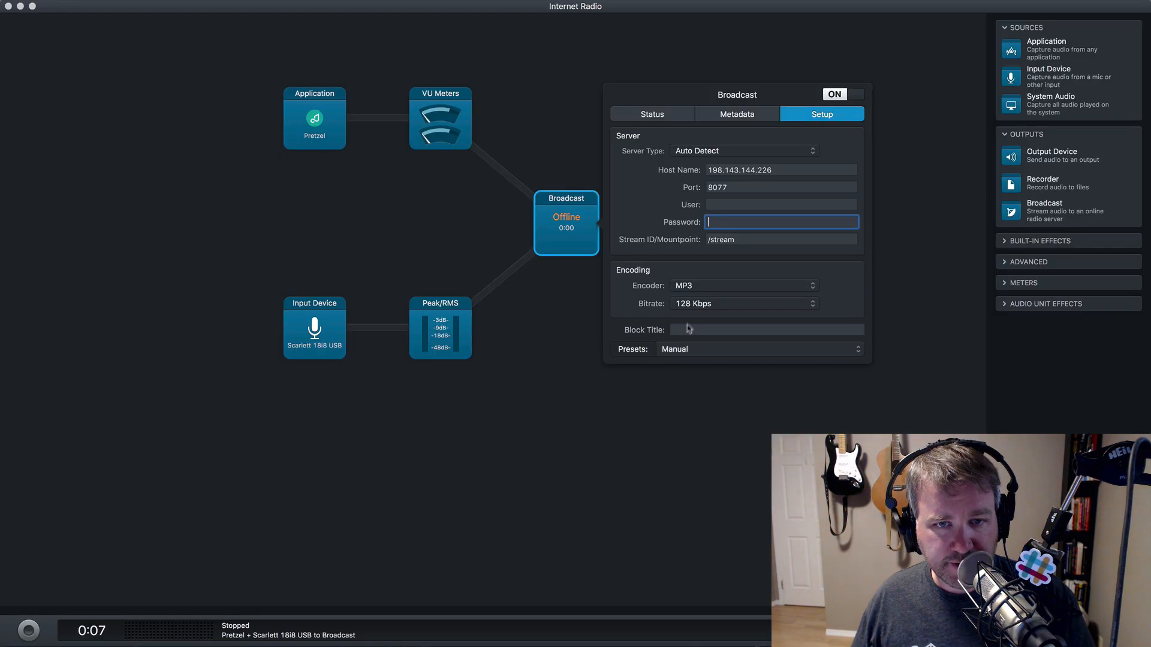
- Set the broadcast bitrate to 64 Kbps and start the session, which reports Bad password
{"action": "left_click", "coordinate": [749, 304]}
{"action": "left_click", "coordinate": [754, 283]}
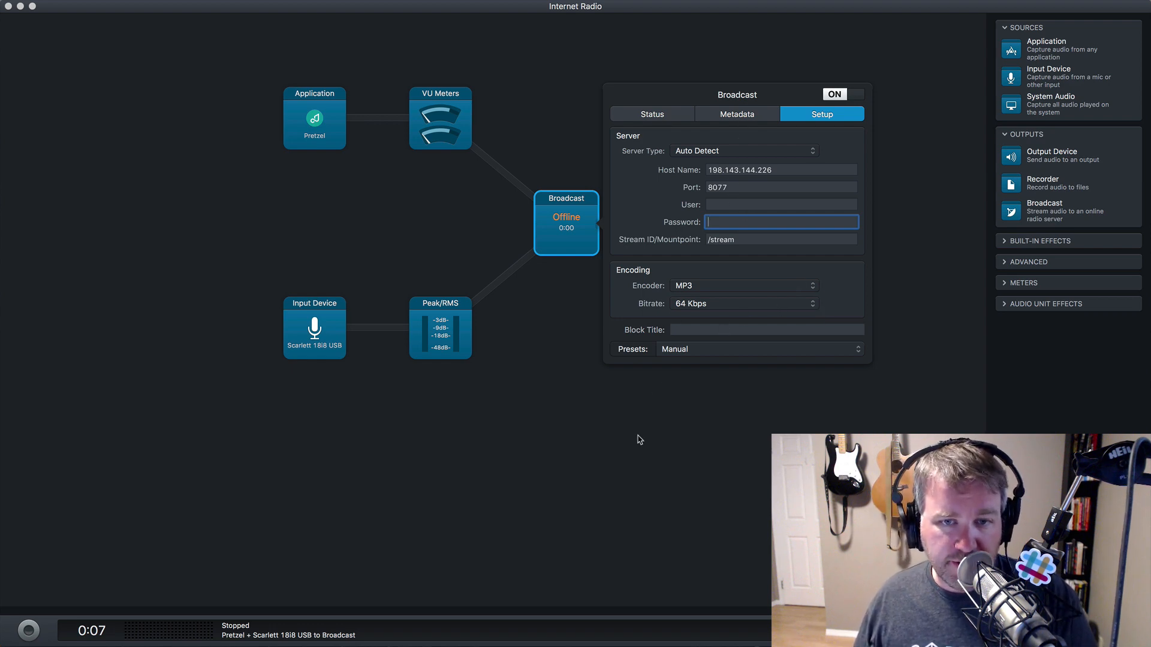
{"action": "left_click", "coordinate": [563, 391]}
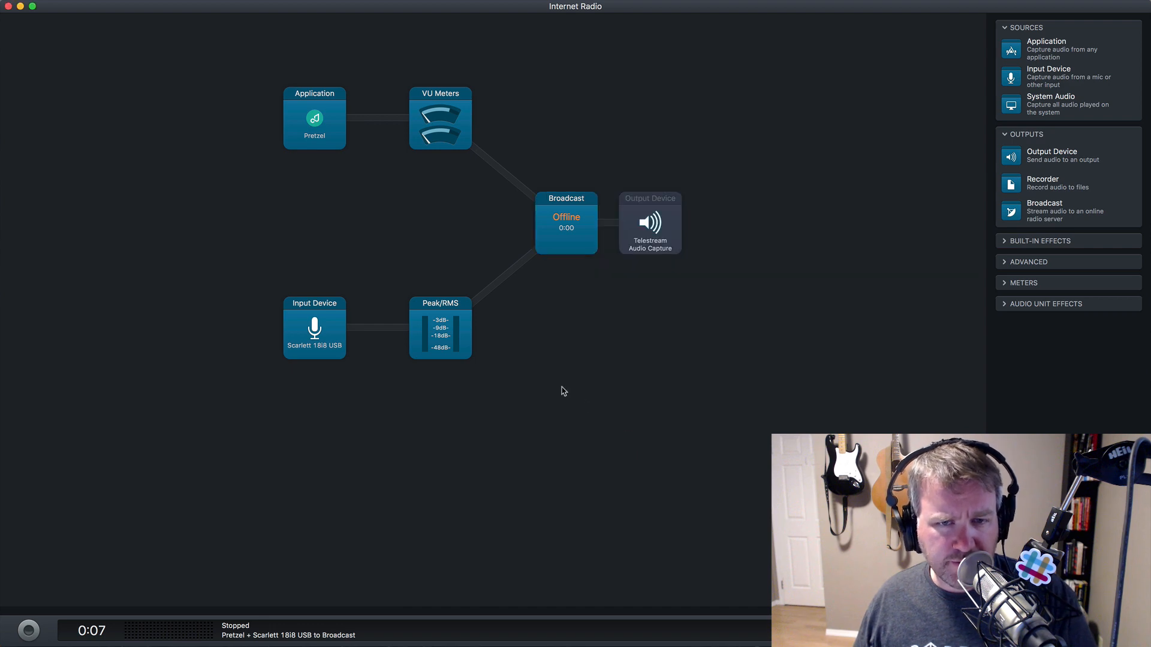
{"action": "left_click", "coordinate": [29, 630]}
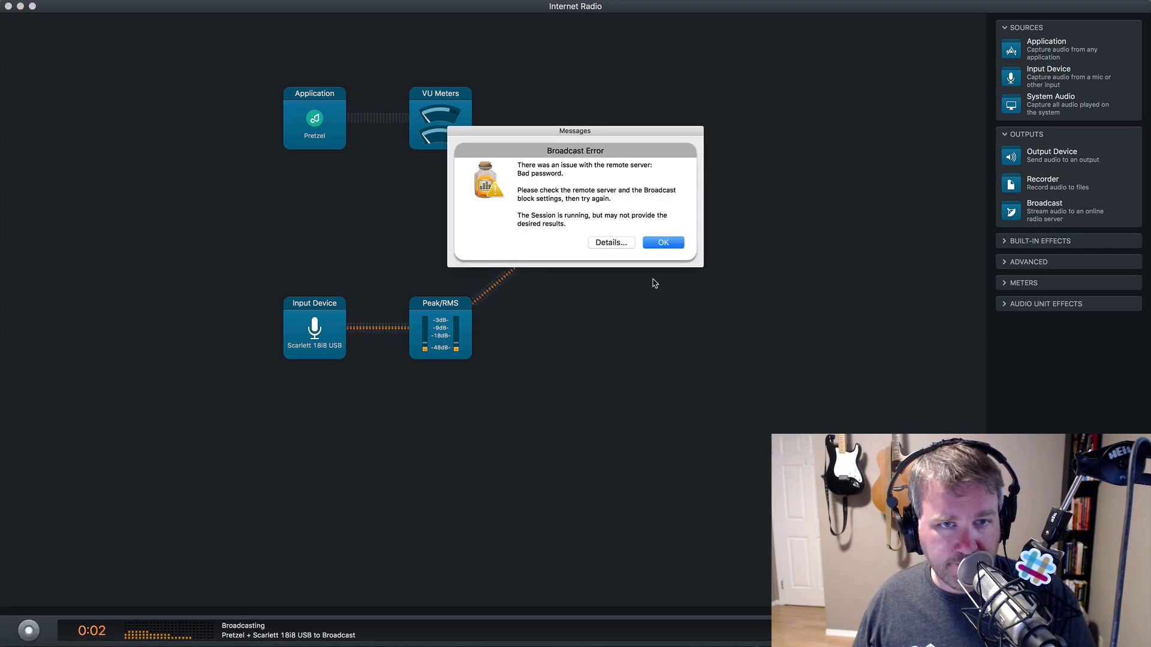
- Dismiss the Bad password error, stop the session, and go to ShoutCheap's stream settings
{"action": "left_click", "coordinate": [663, 242]}
{"action": "left_click", "coordinate": [577, 235]}
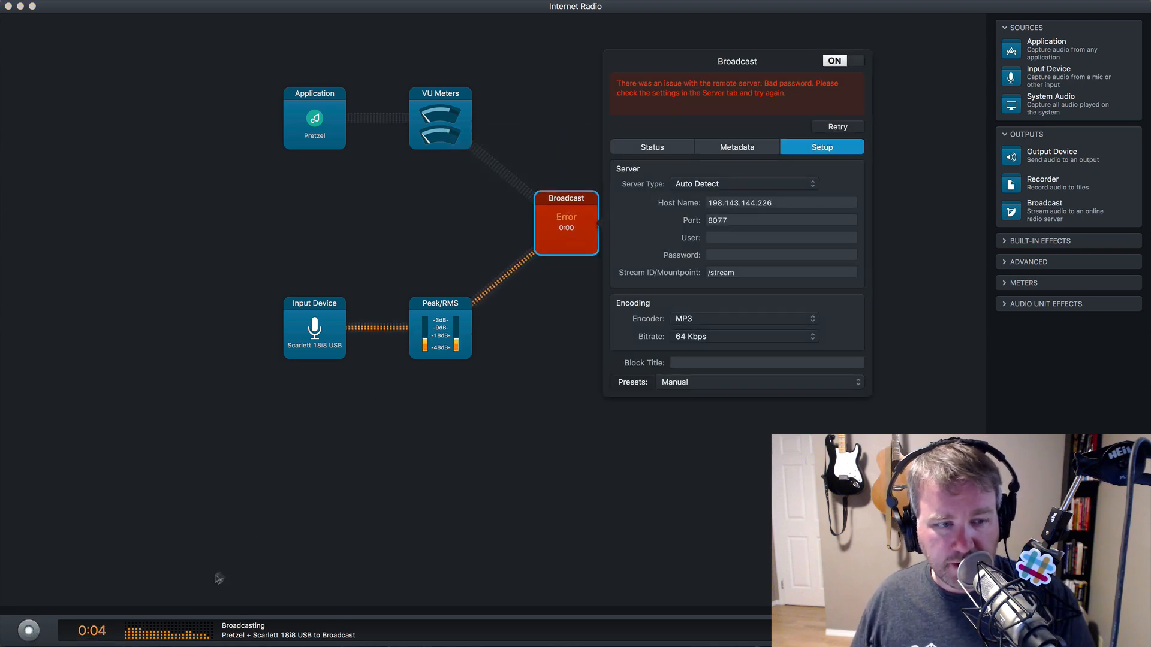
{"action": "left_click", "coordinate": [30, 630]}
{"action": "left_click", "coordinate": [30, 631]}
{"action": "left_click", "coordinate": [562, 252]}
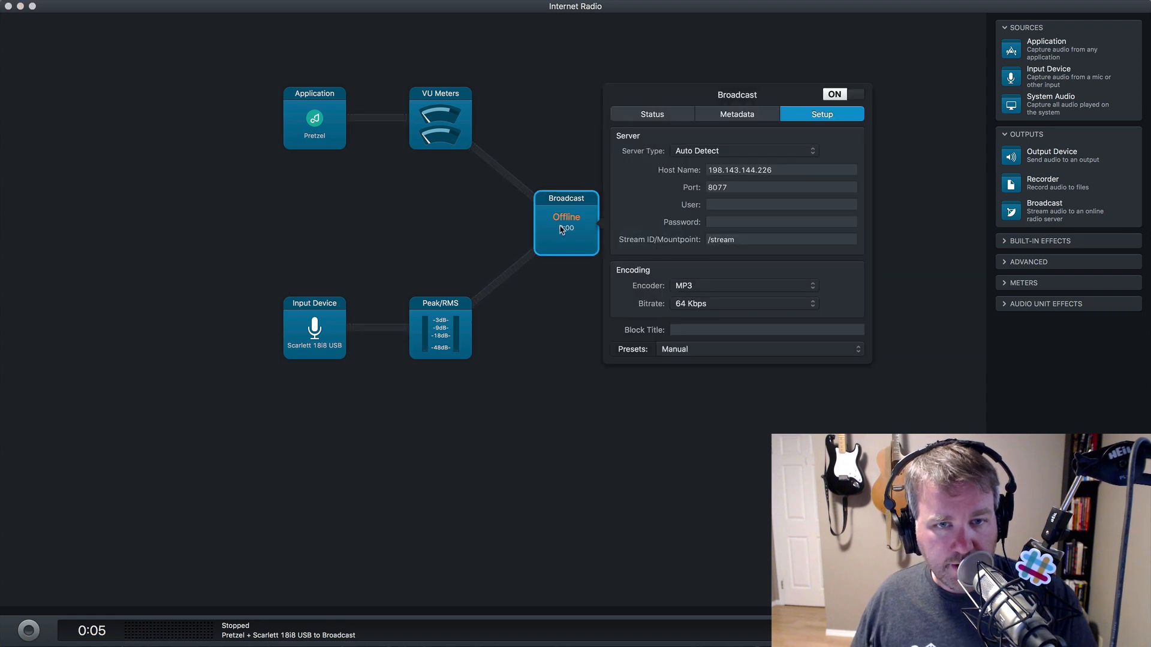
{"action": "key", "text": "super+Tab"}
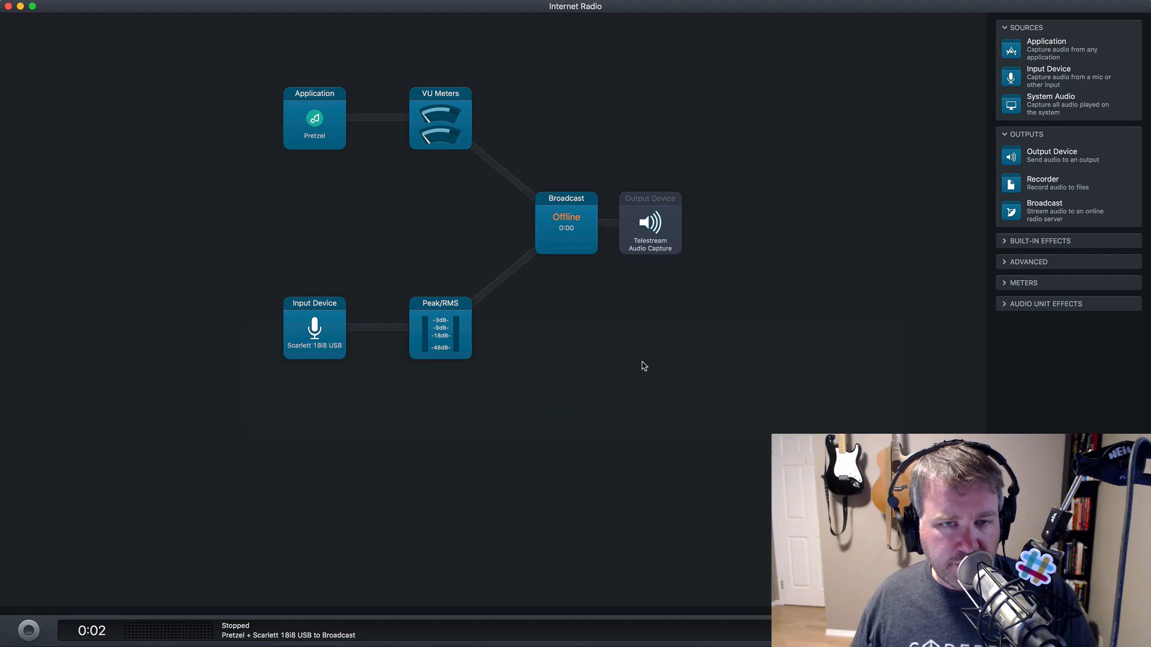
{"action": "key", "text": "super+Tab"}
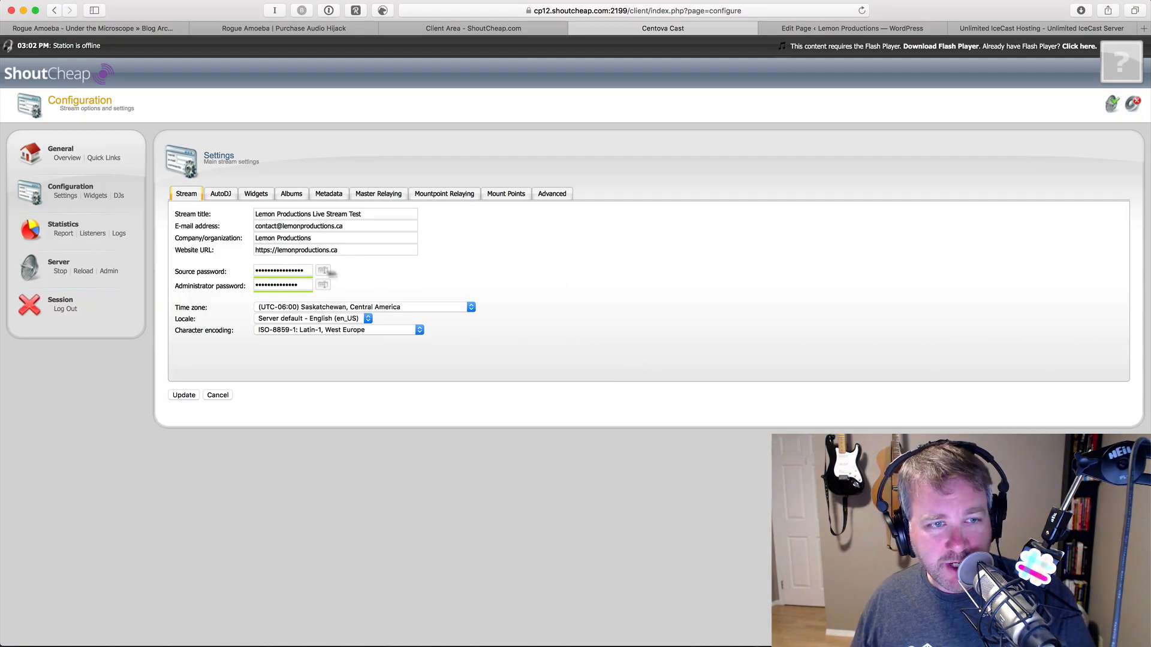
- Unmask and copy the Source password in Centova Cast, then return to Audio Hijack
{"action": "left_click", "coordinate": [276, 272]}
{"action": "left_click", "coordinate": [328, 275]}
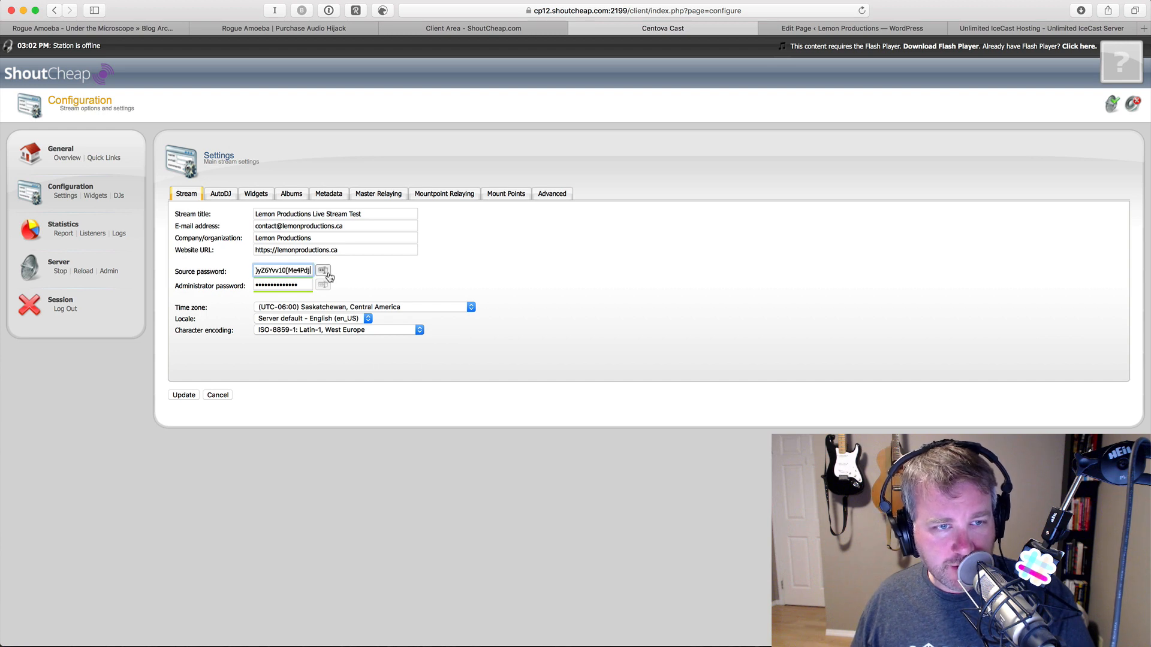
{"action": "triple_click", "coordinate": [295, 270]}
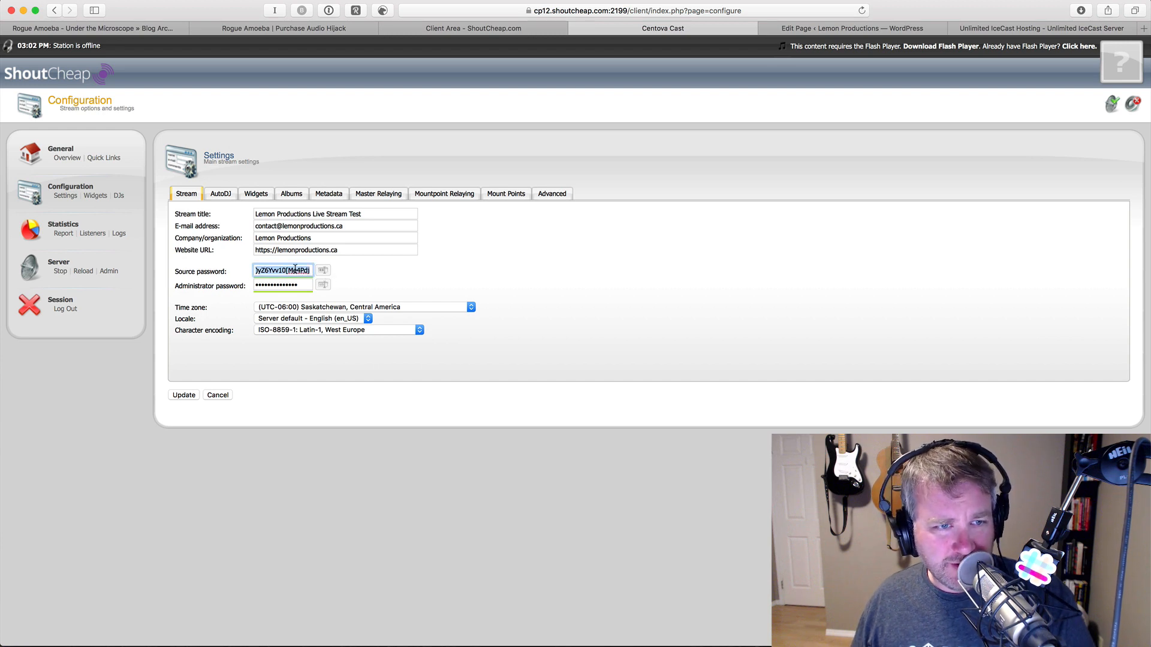
{"action": "key", "text": "super+Tab"}
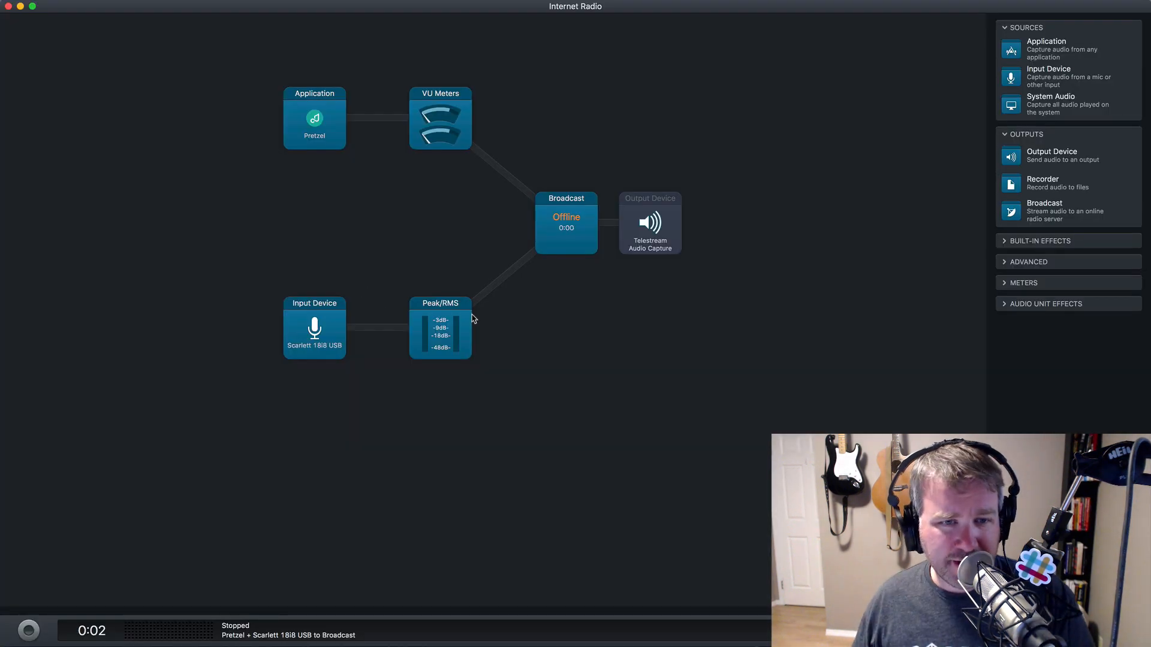
- Replace the Broadcast password with the copied source password, go On Air, and check the browser
{"action": "left_click", "coordinate": [566, 236]}
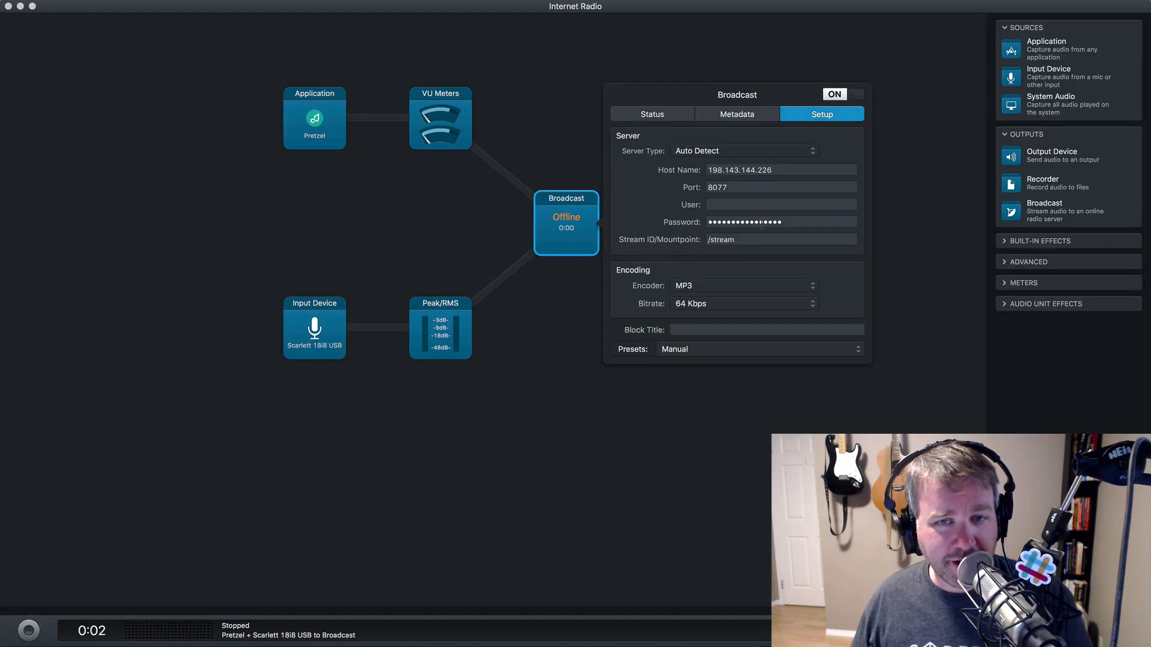
{"action": "triple_click", "coordinate": [761, 222]}
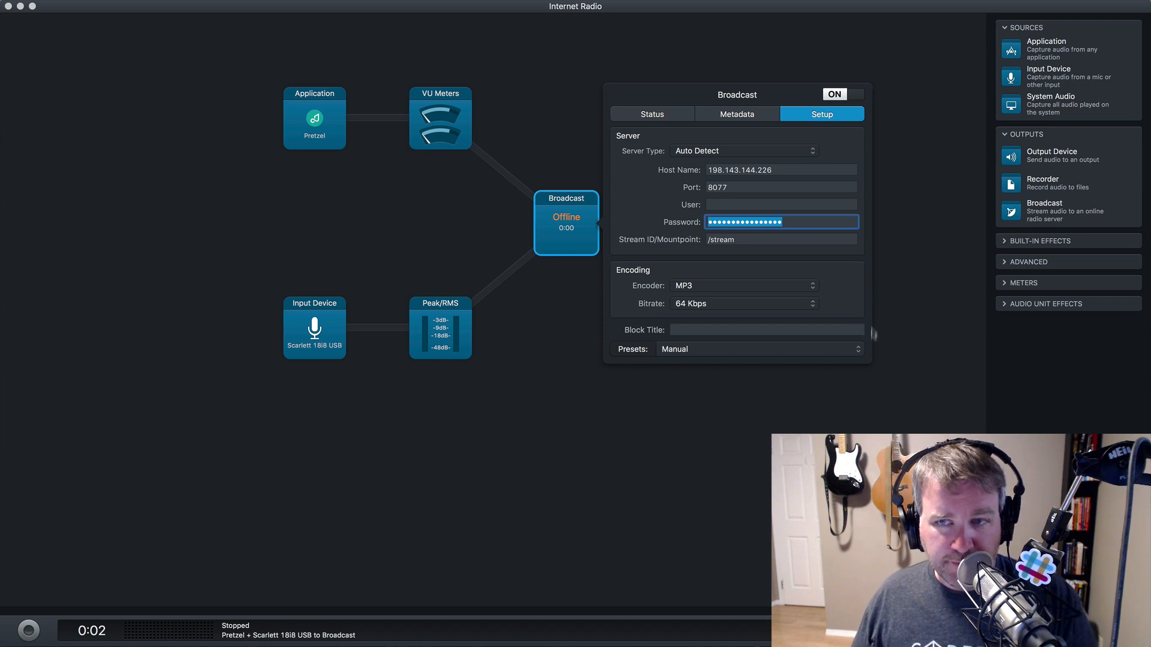
{"action": "key", "text": "super+v"}
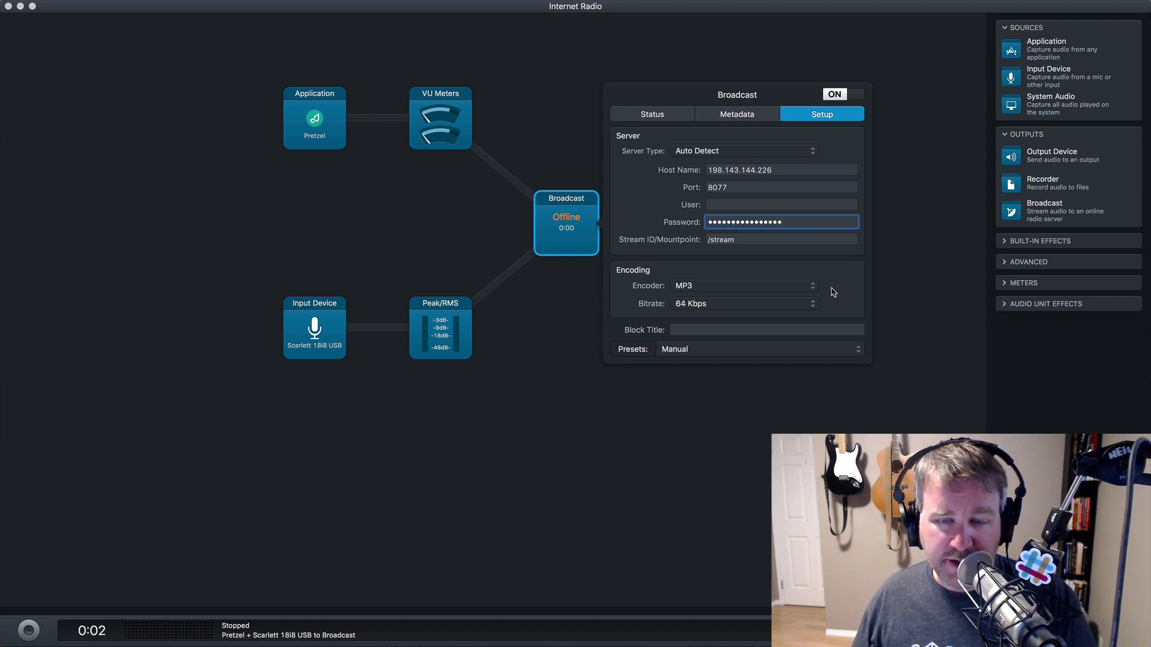
{"action": "left_click", "coordinate": [730, 426]}
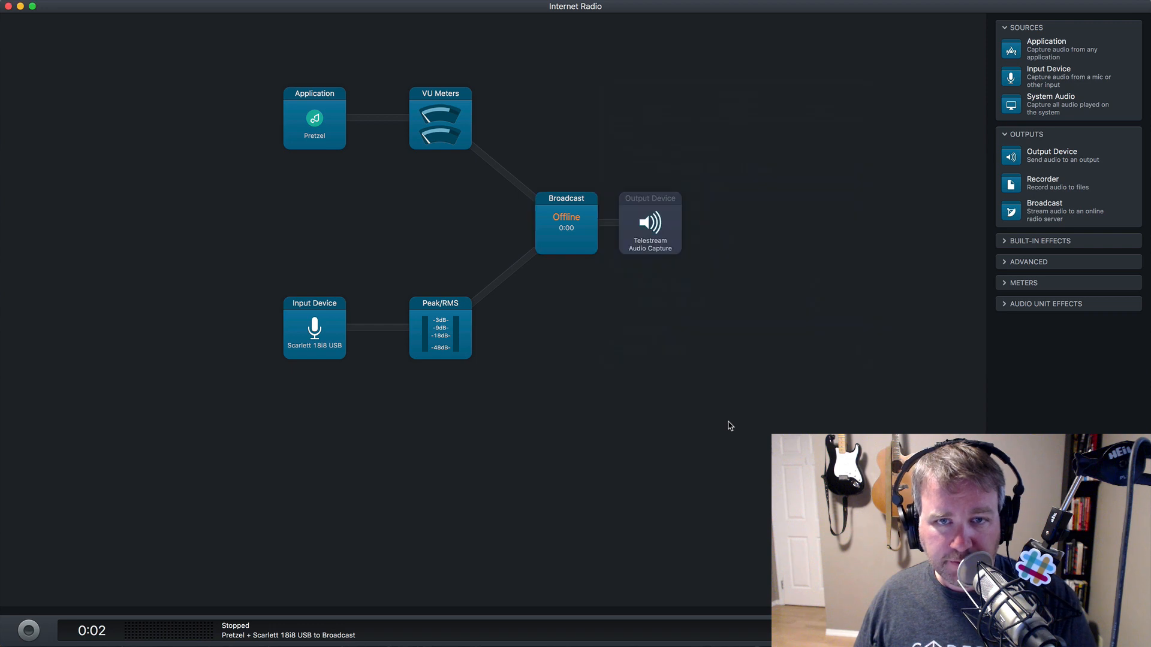
{"action": "left_click", "coordinate": [30, 631]}
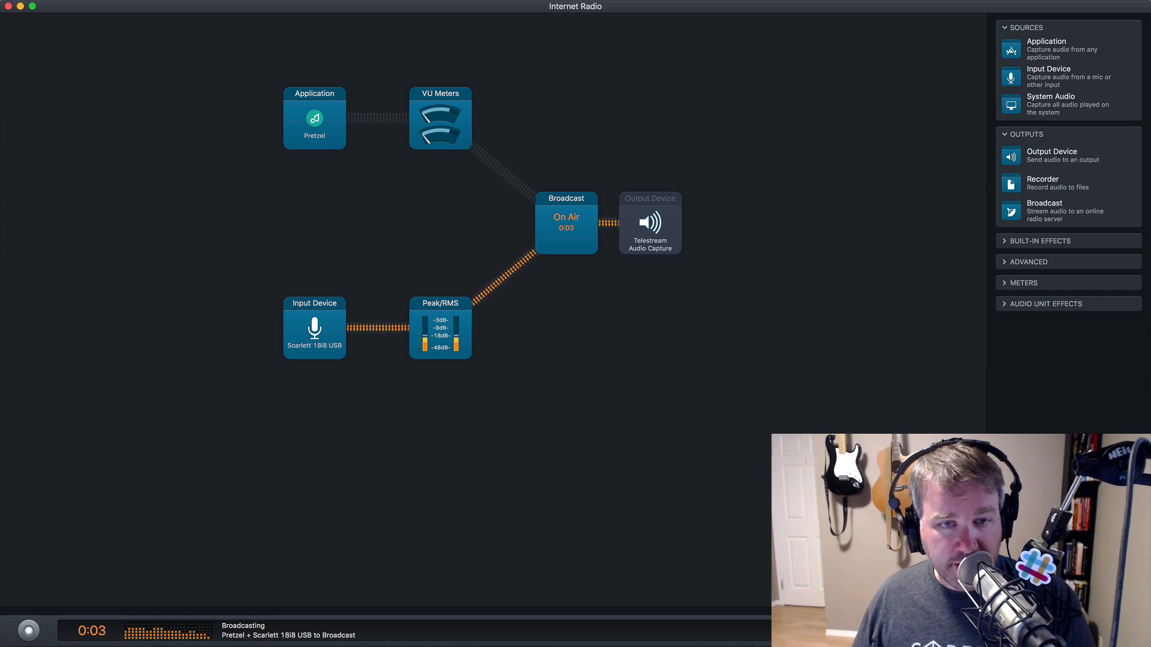
{"action": "key", "text": "super+Tab"}
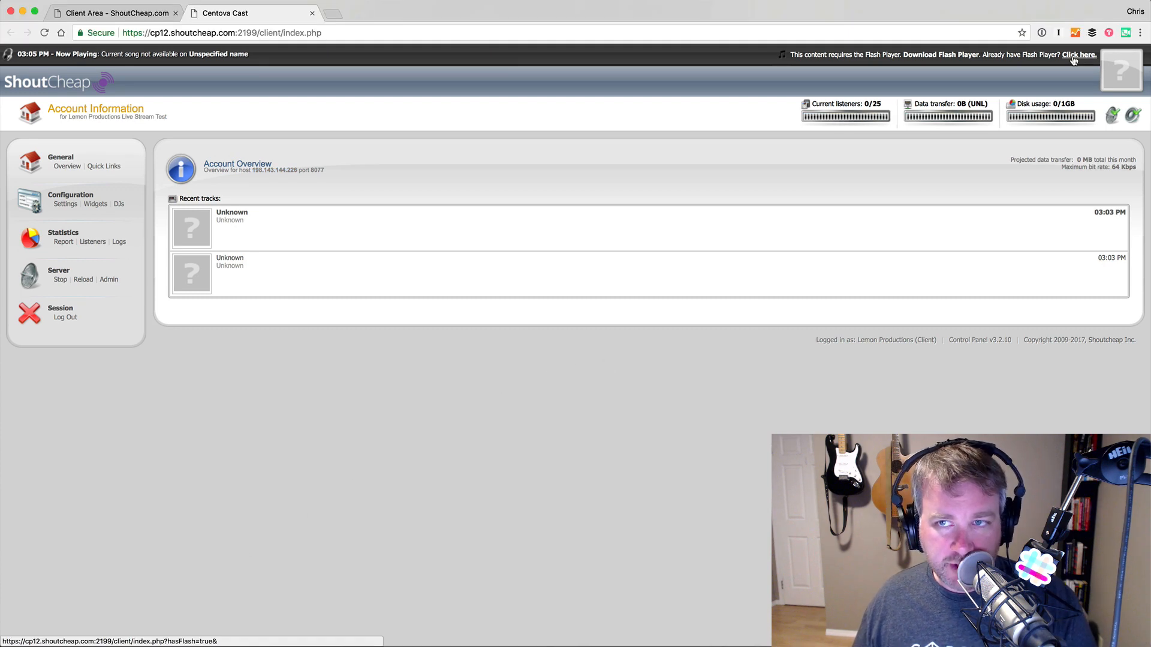
- Allow Flash on the Centova Cast page and play the live stream in its player
{"action": "left_click", "coordinate": [1073, 55]}
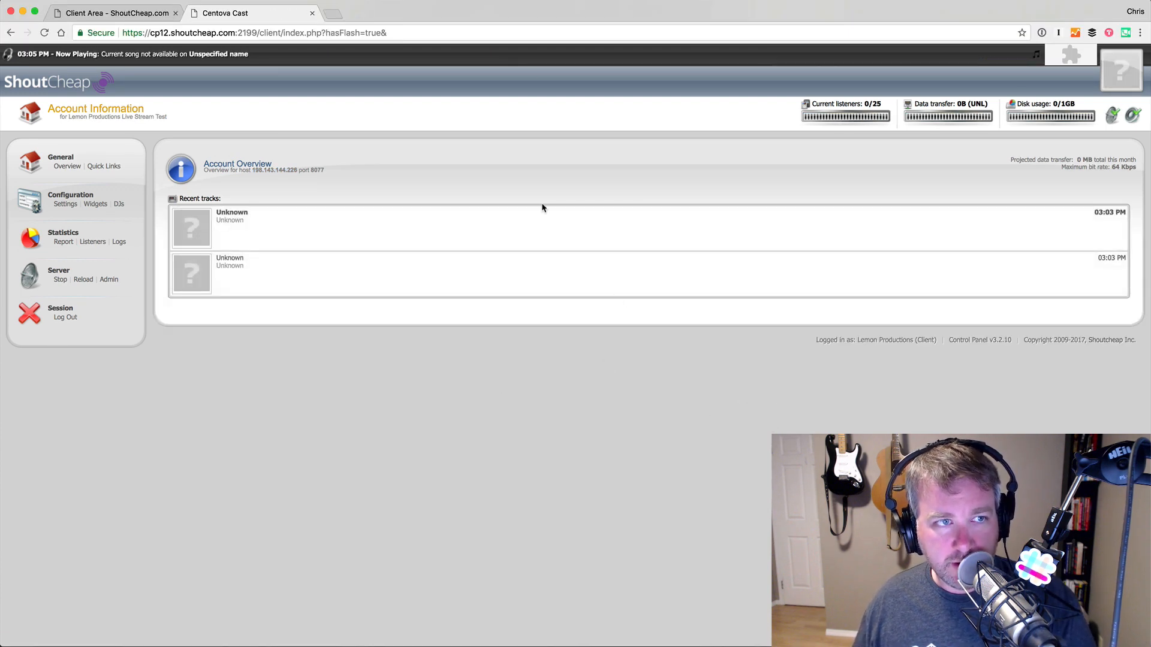
{"action": "left_click", "coordinate": [1077, 59]}
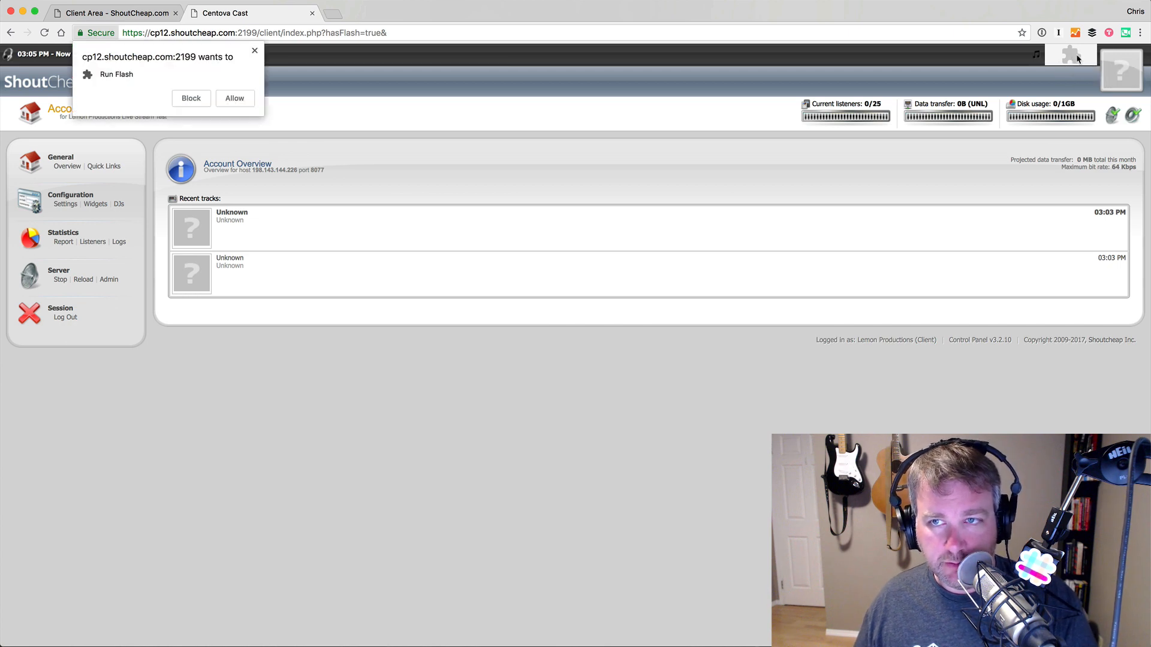
{"action": "left_click", "coordinate": [234, 99]}
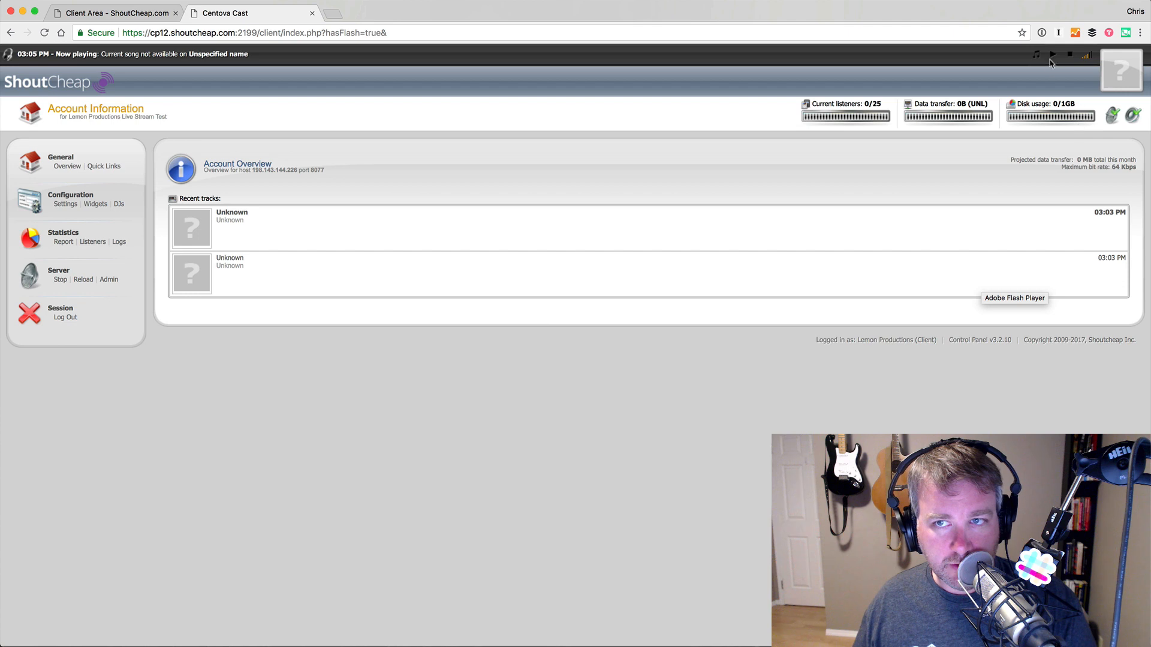
{"action": "left_click", "coordinate": [1054, 56]}
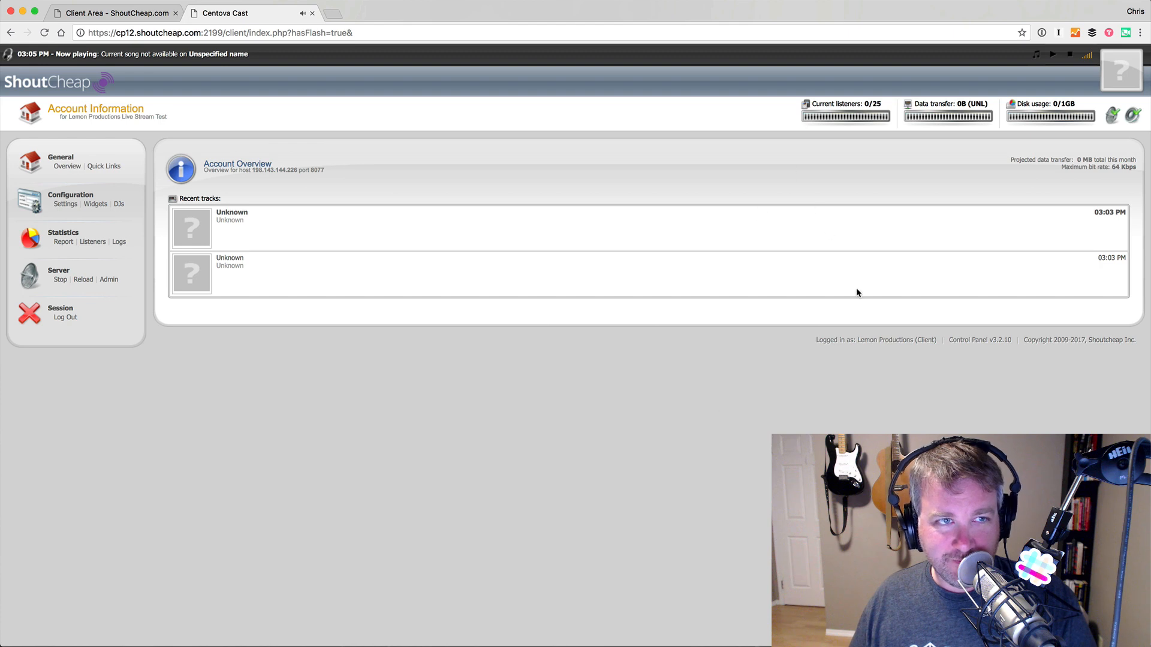
{"action": "key", "text": "super+Tab"}
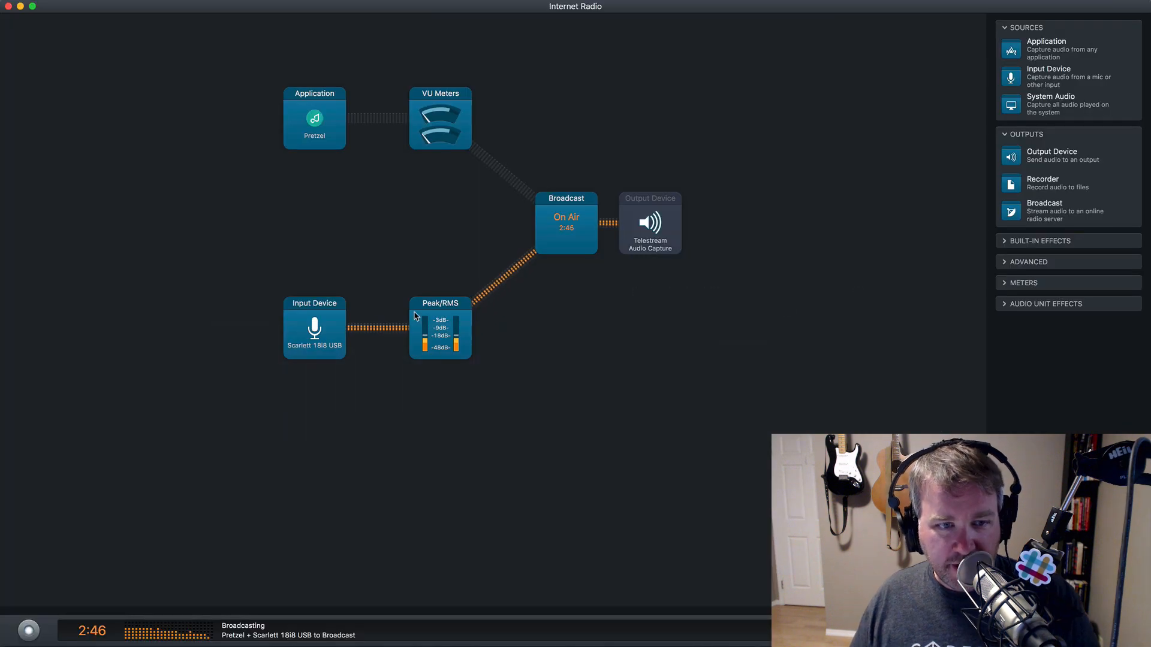
- Stop the broadcast and add a Recorder after the Broadcast block
{"action": "left_click", "coordinate": [28, 630]}
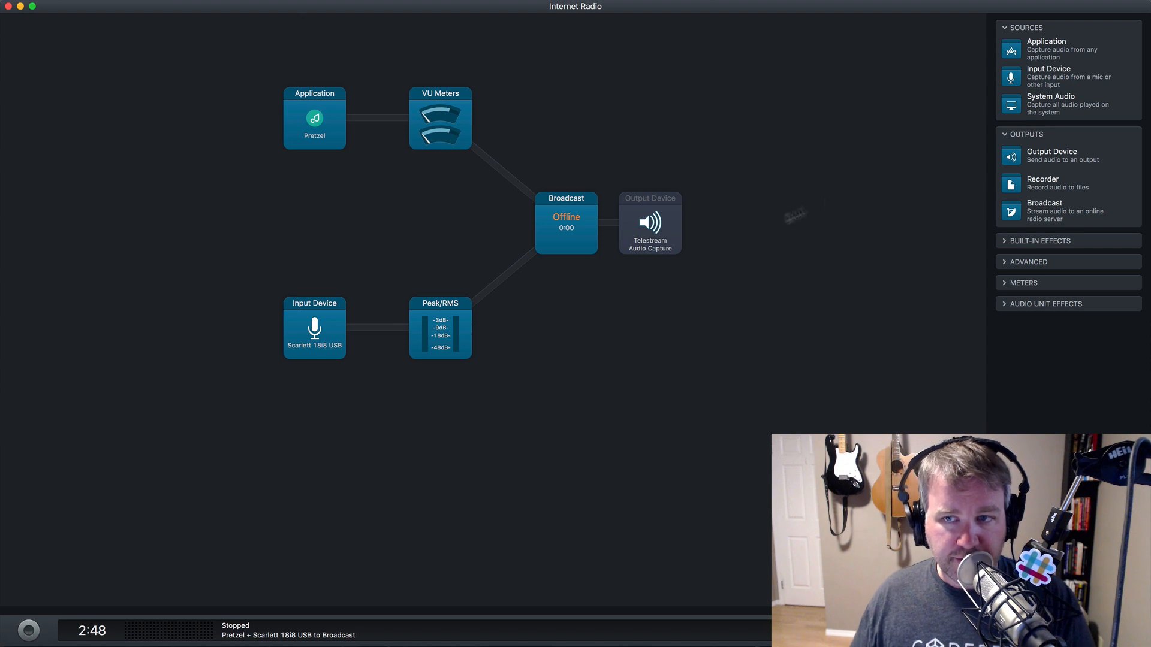
{"action": "left_click_drag", "start_coordinate": [1013, 183], "coordinate": [660, 228]}
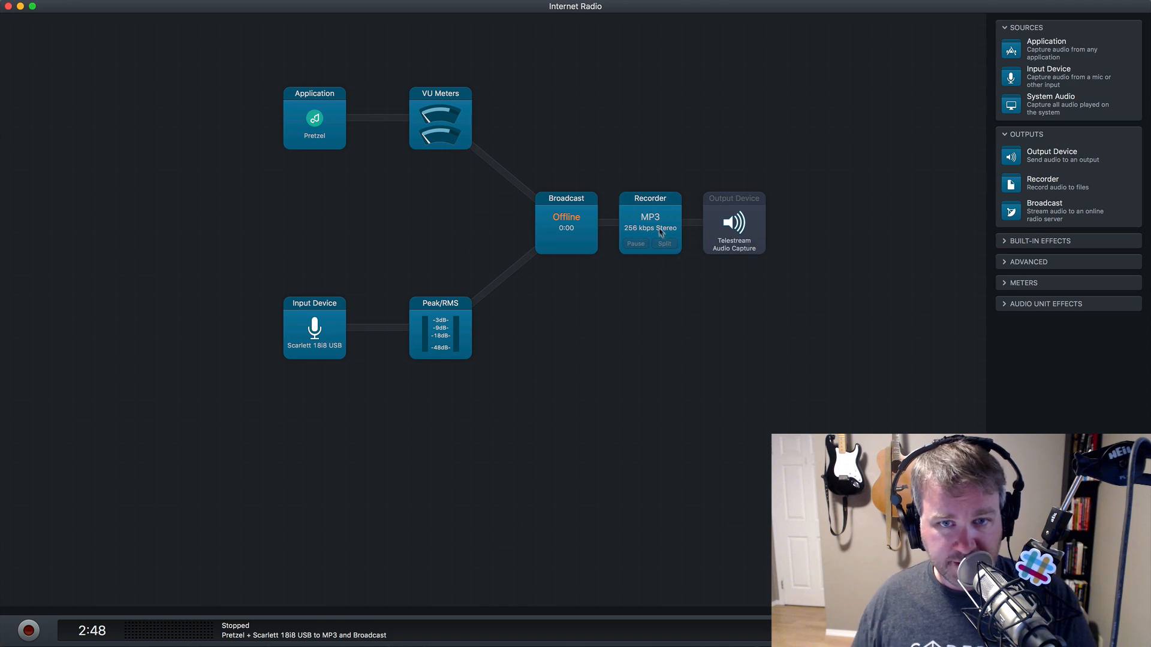
{"action": "left_click", "coordinate": [661, 232]}
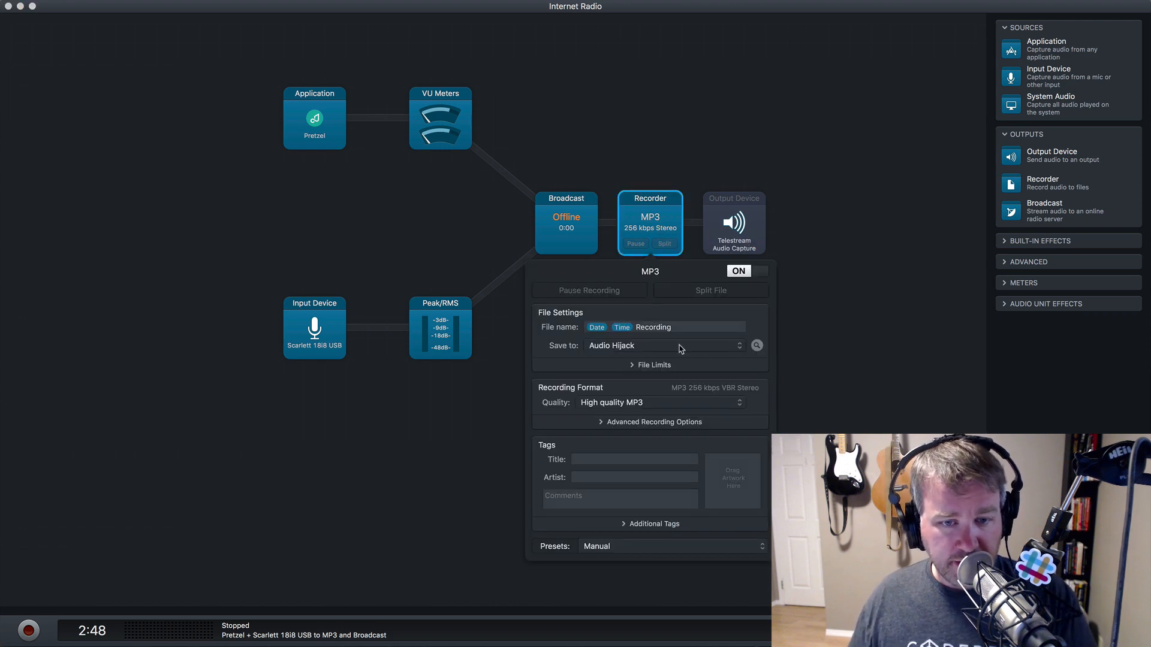
{"action": "left_click", "coordinate": [664, 407]}
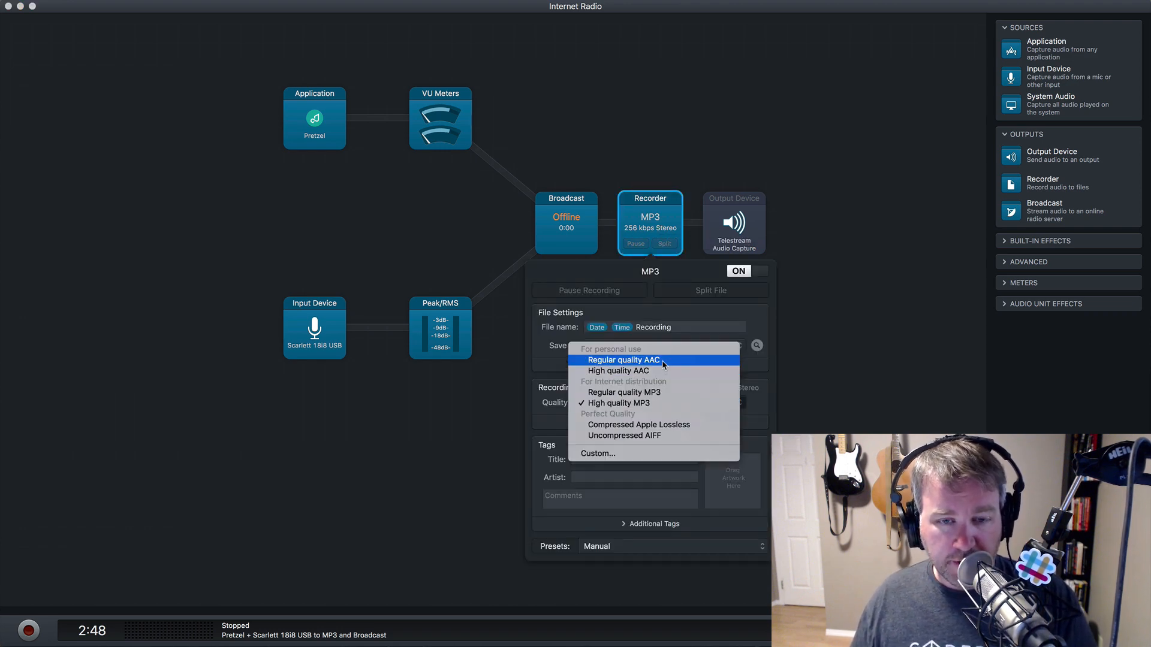
{"action": "left_click", "coordinate": [664, 371]}
{"action": "left_click", "coordinate": [694, 349]}
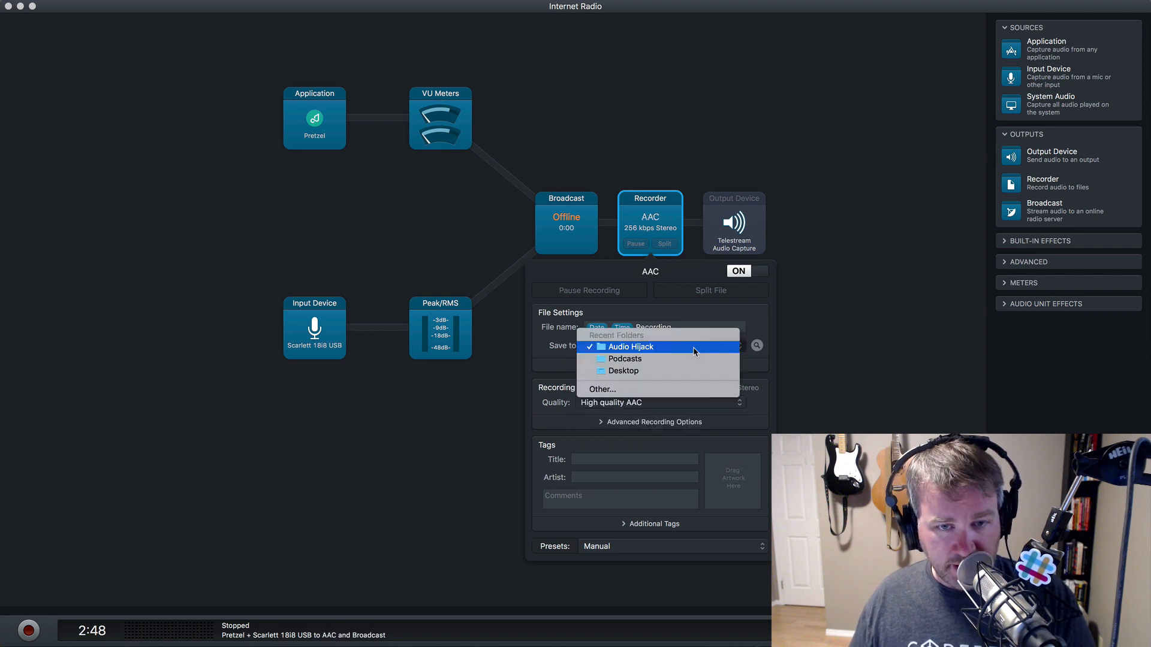
{"action": "left_click", "coordinate": [830, 323]}
- Set the Recorder quality to Uncompressed AIFF and switch the Recorder off
{"action": "left_click", "coordinate": [683, 402]}
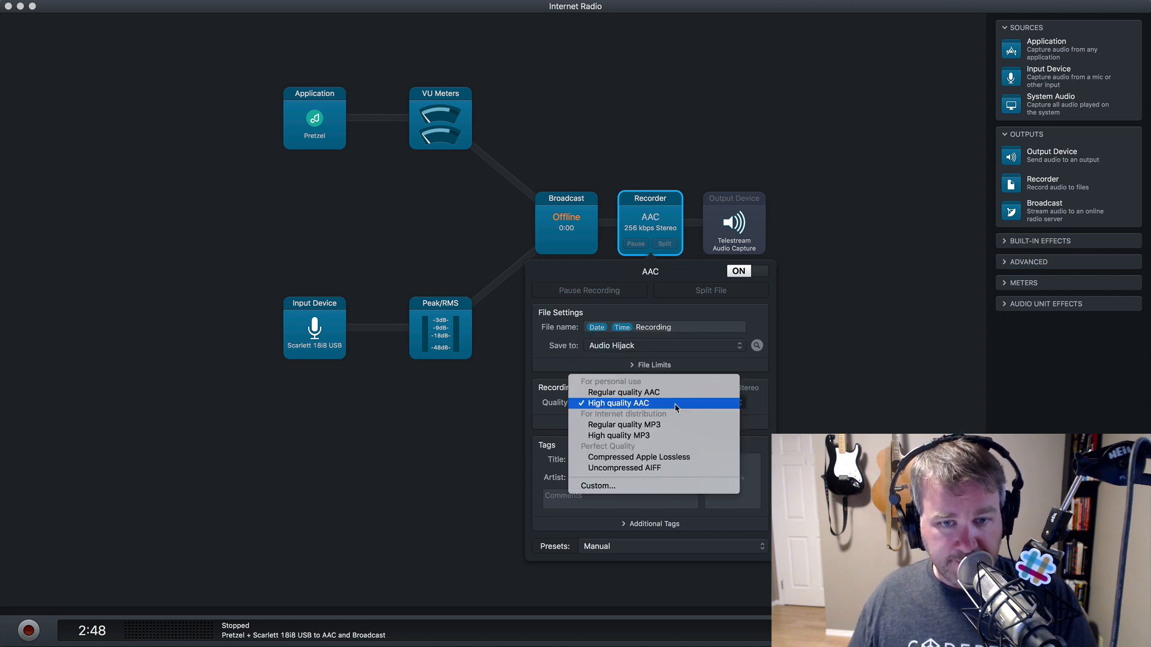
{"action": "left_click", "coordinate": [666, 469]}
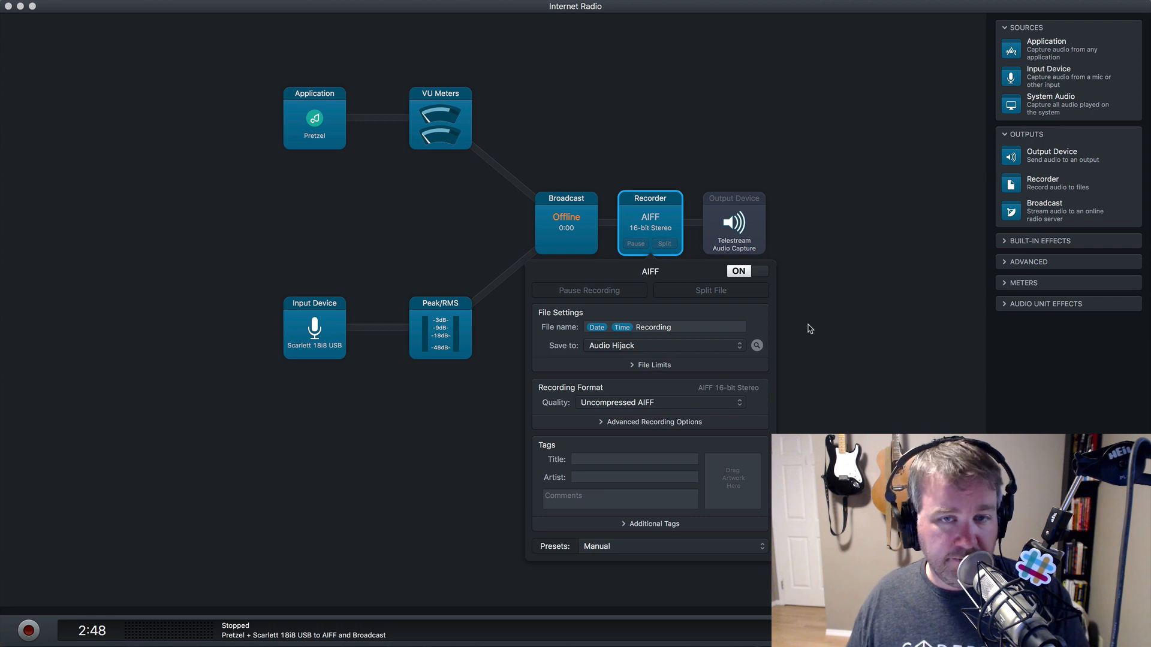
{"action": "left_click", "coordinate": [675, 409]}
{"action": "left_click", "coordinate": [871, 329]}
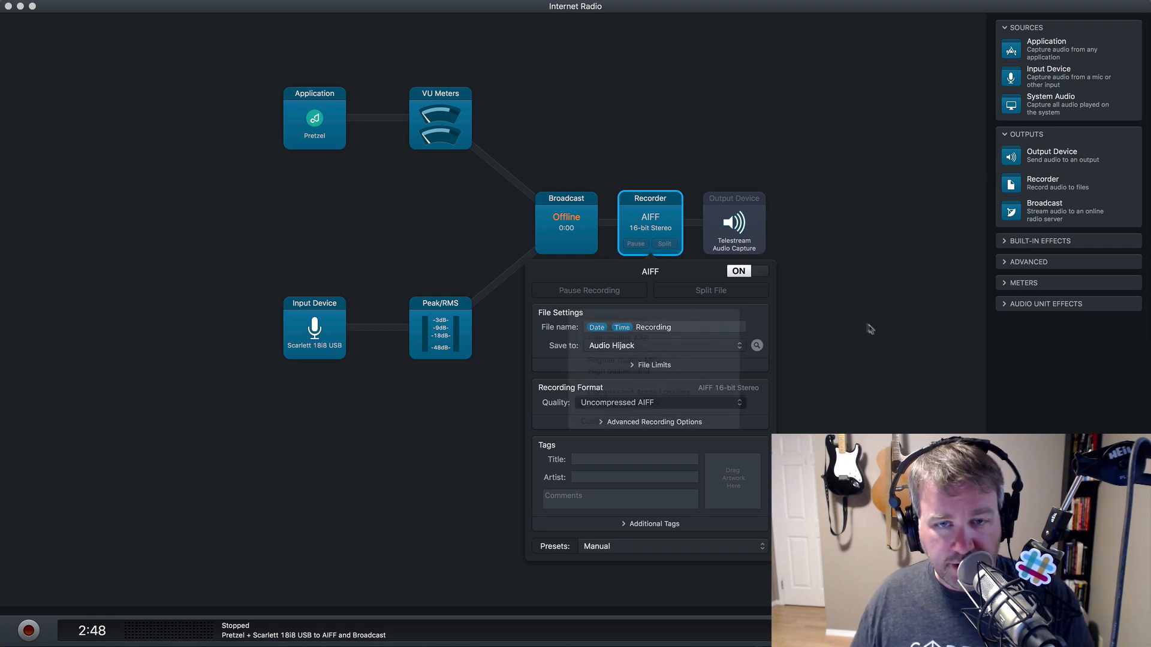
{"action": "left_click", "coordinate": [748, 272]}
{"action": "left_click", "coordinate": [821, 286]}
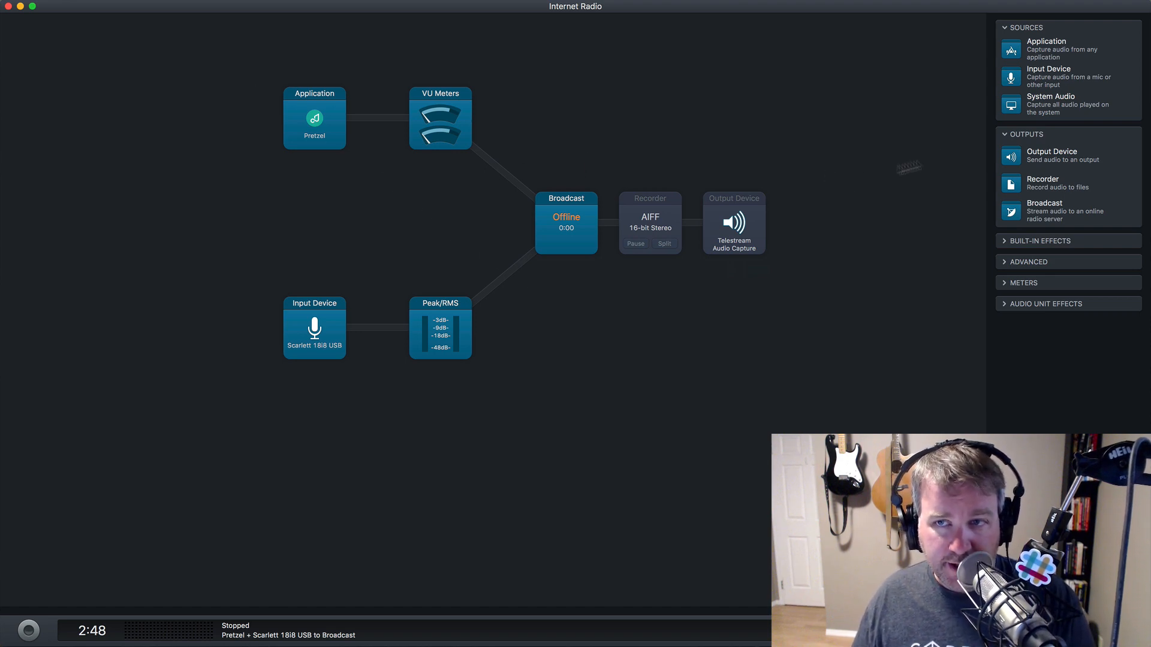
- Add another Application source capturing Farrago, then switch to the Farrago soundboard
{"action": "left_click_drag", "start_coordinate": [1012, 53], "coordinate": [355, 223]}
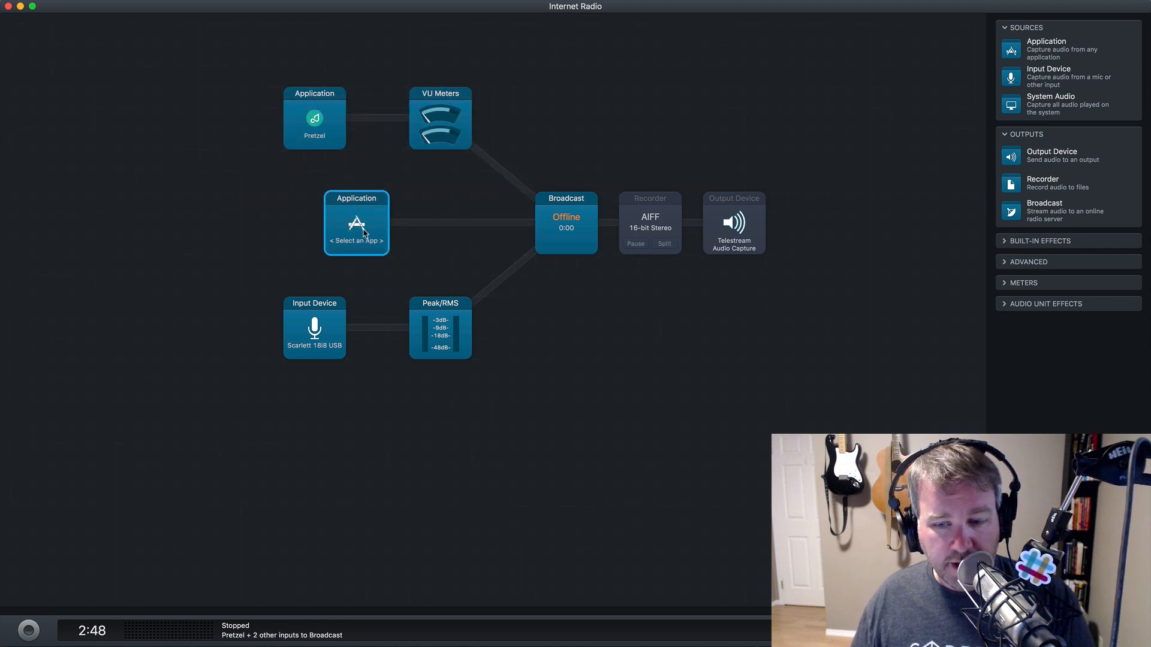
{"action": "left_click", "coordinate": [363, 233]}
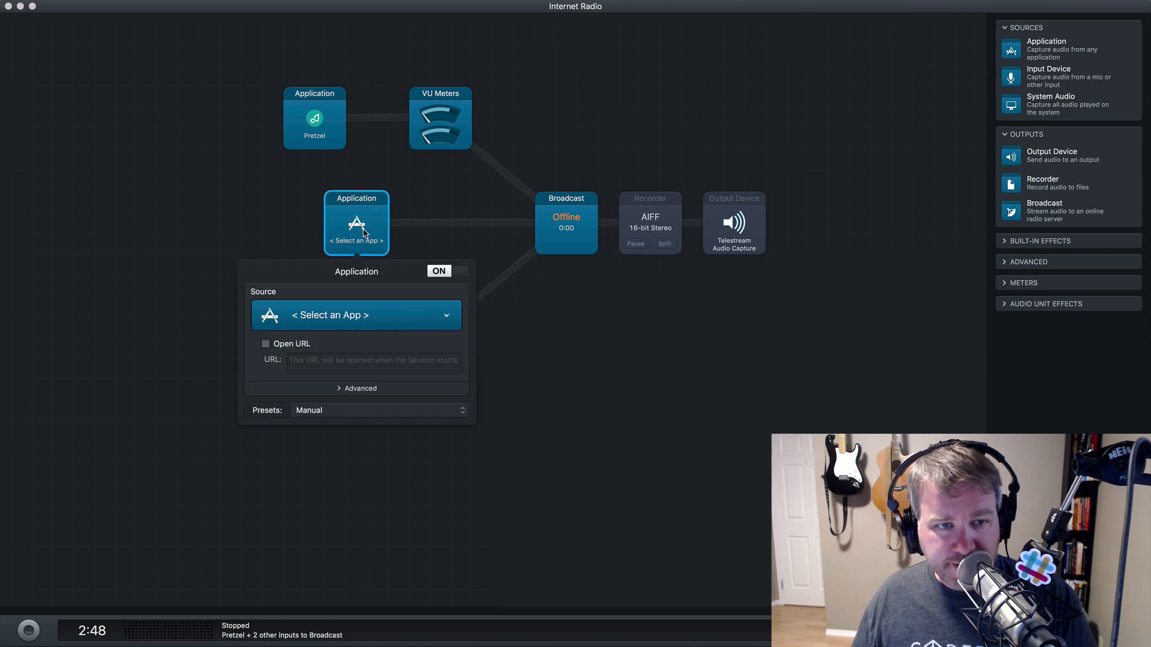
{"action": "left_click", "coordinate": [373, 313]}
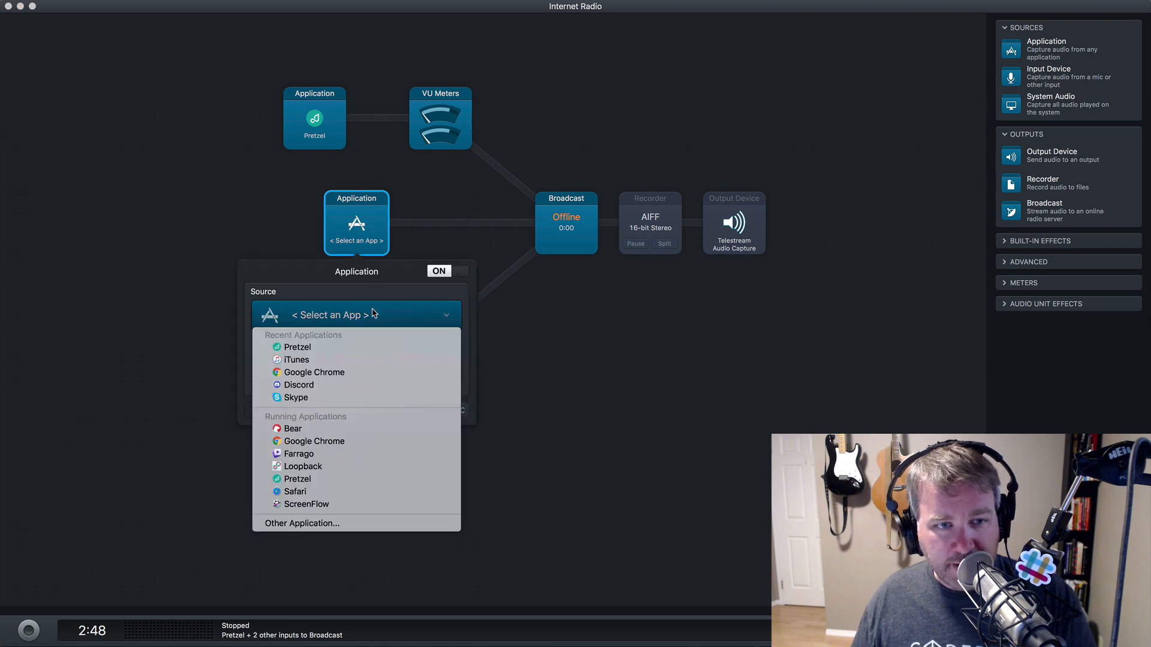
{"action": "left_click", "coordinate": [390, 453]}
{"action": "left_click", "coordinate": [604, 341]}
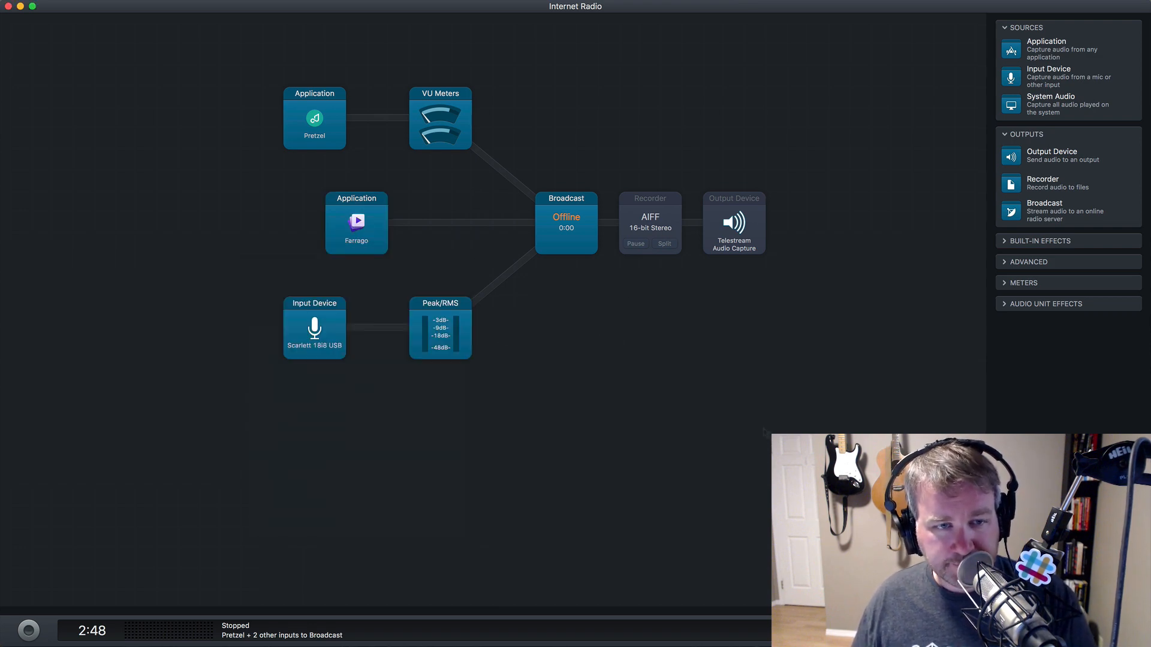
{"action": "key", "text": "super+Tab"}
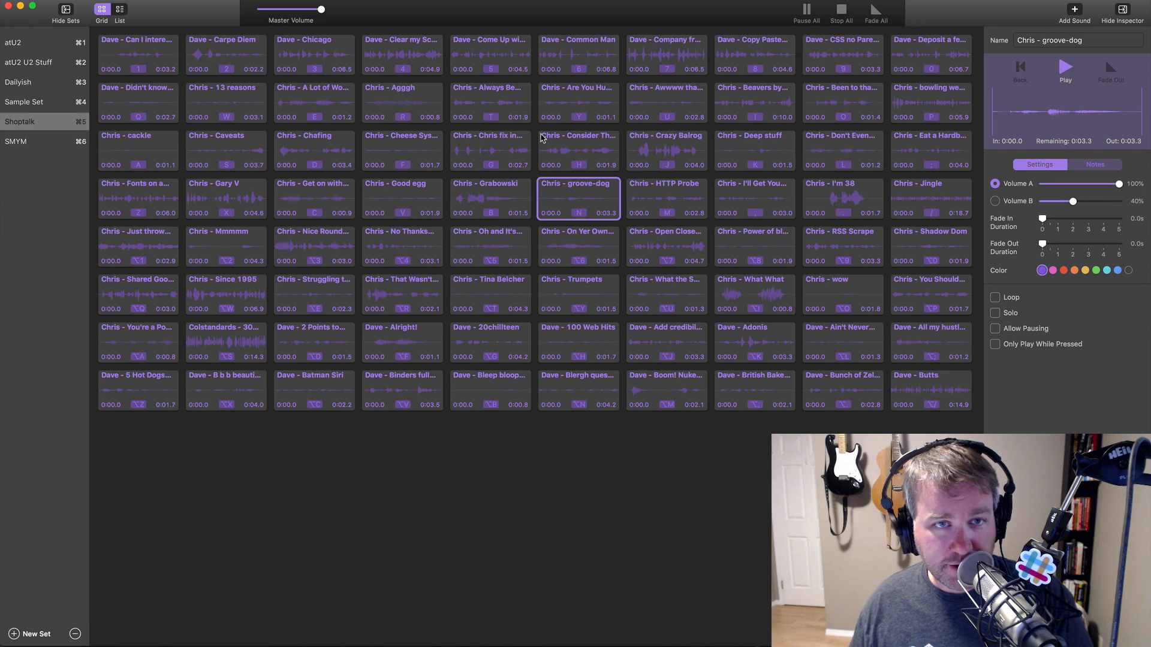
- Play Shoptalk clips like 'Can I interest you in some jQuery' and 'Dave - Batman Siri'
{"action": "left_click", "coordinate": [502, 59]}
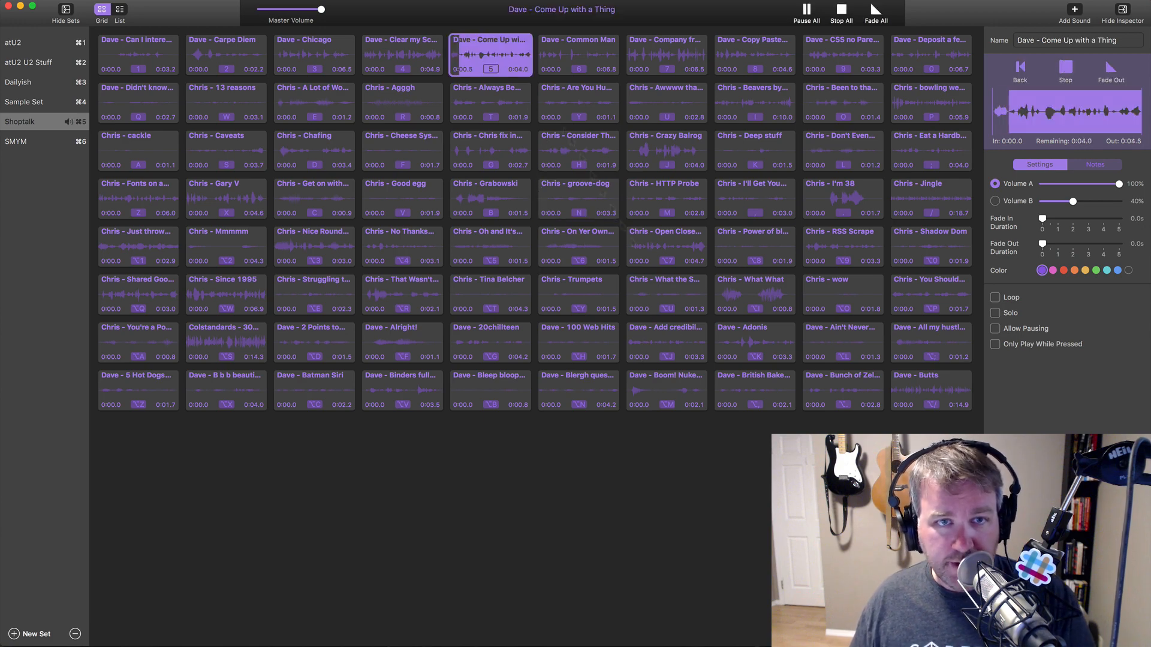
{"action": "key", "text": "super+Tab"}
{"action": "key", "text": "super+Tab"}
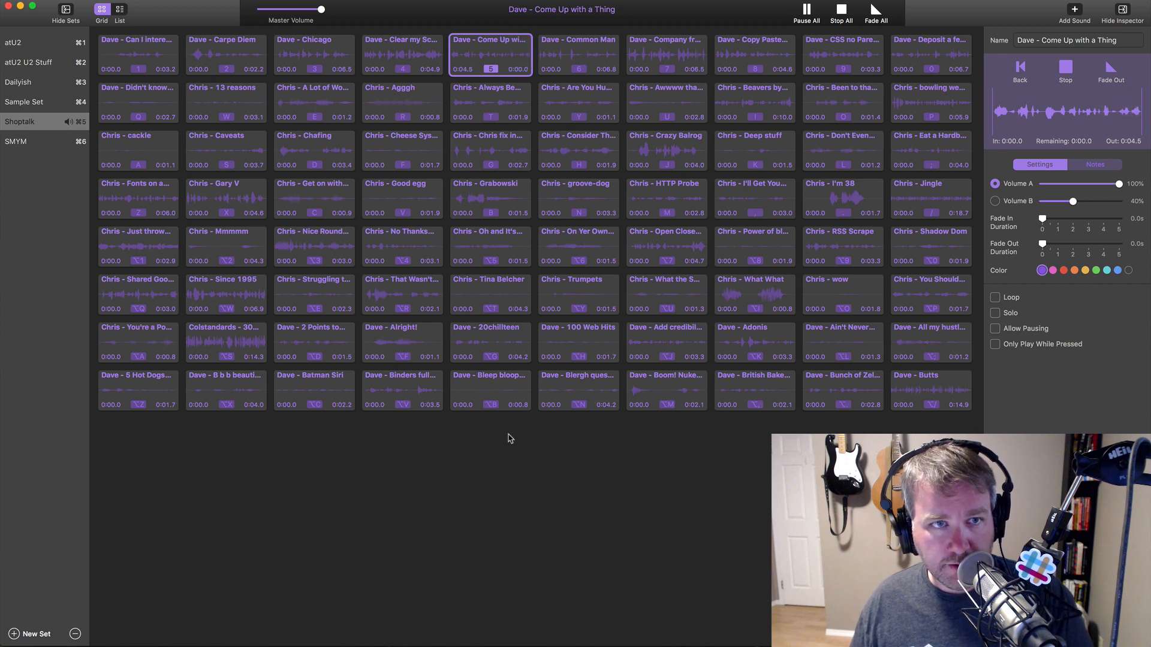
{"action": "key", "text": "1"}
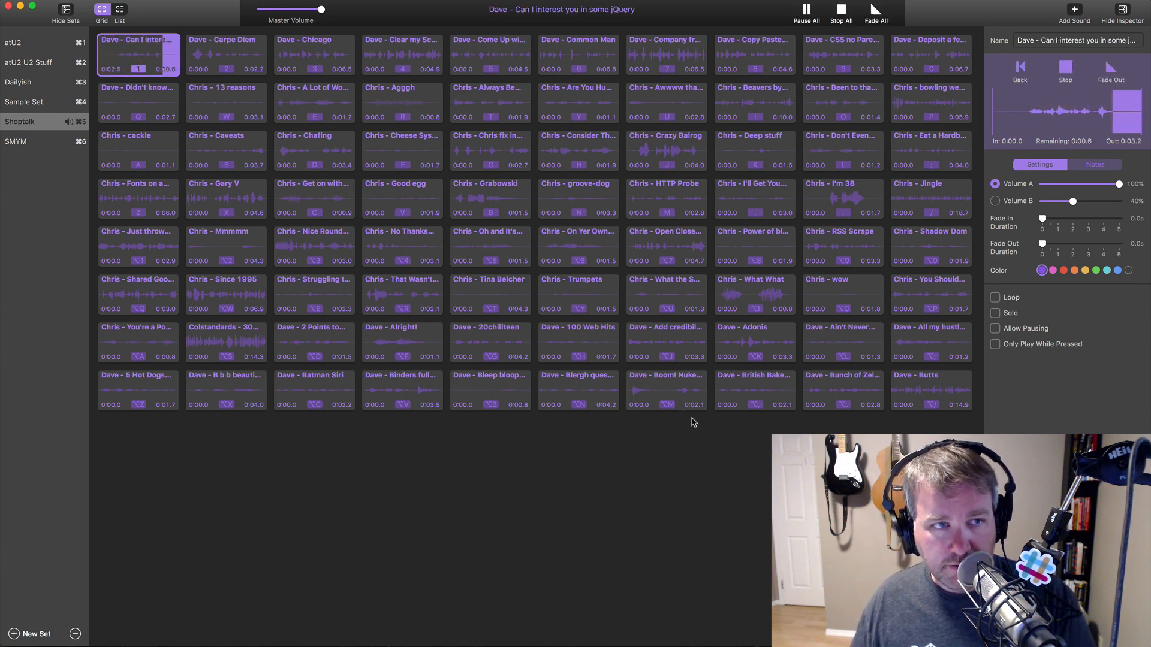
{"action": "left_click", "coordinate": [329, 407]}
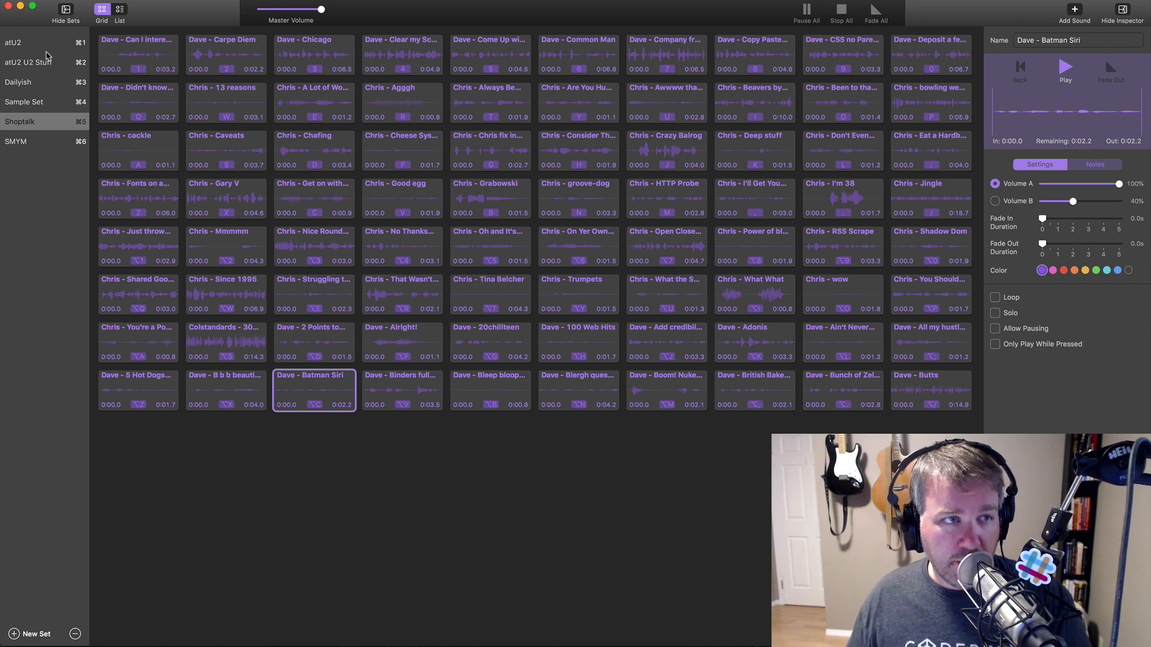
- Play and stop the intro sounds of the Dailyish and SMYM sets
{"action": "left_click", "coordinate": [46, 81]}
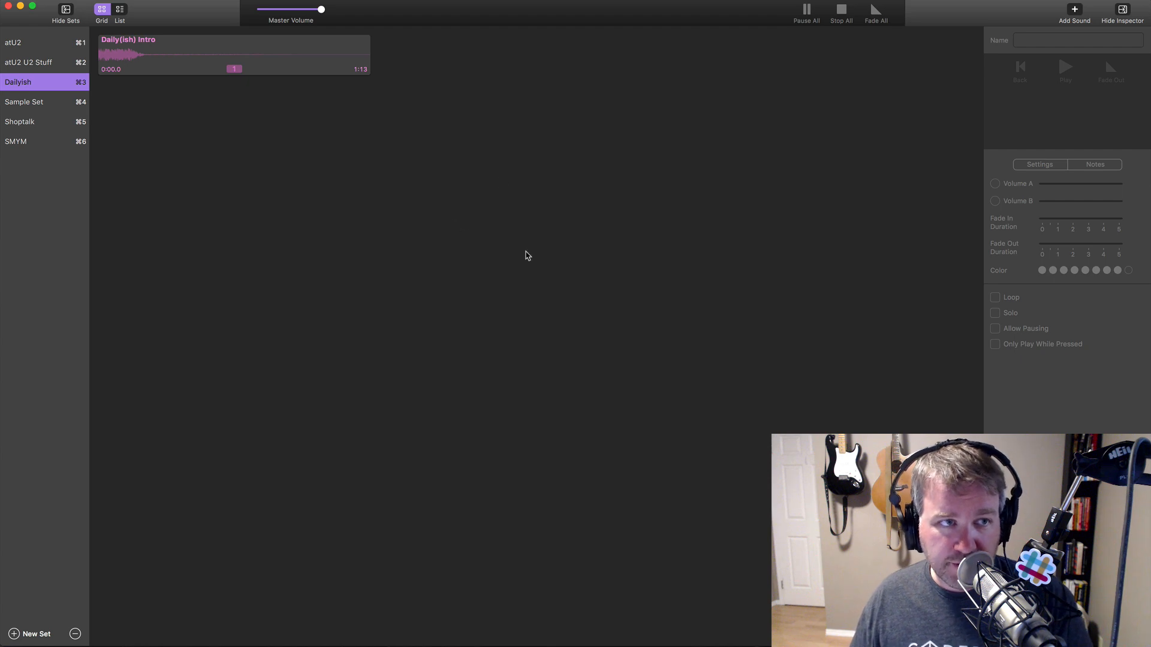
{"action": "key", "text": "1"}
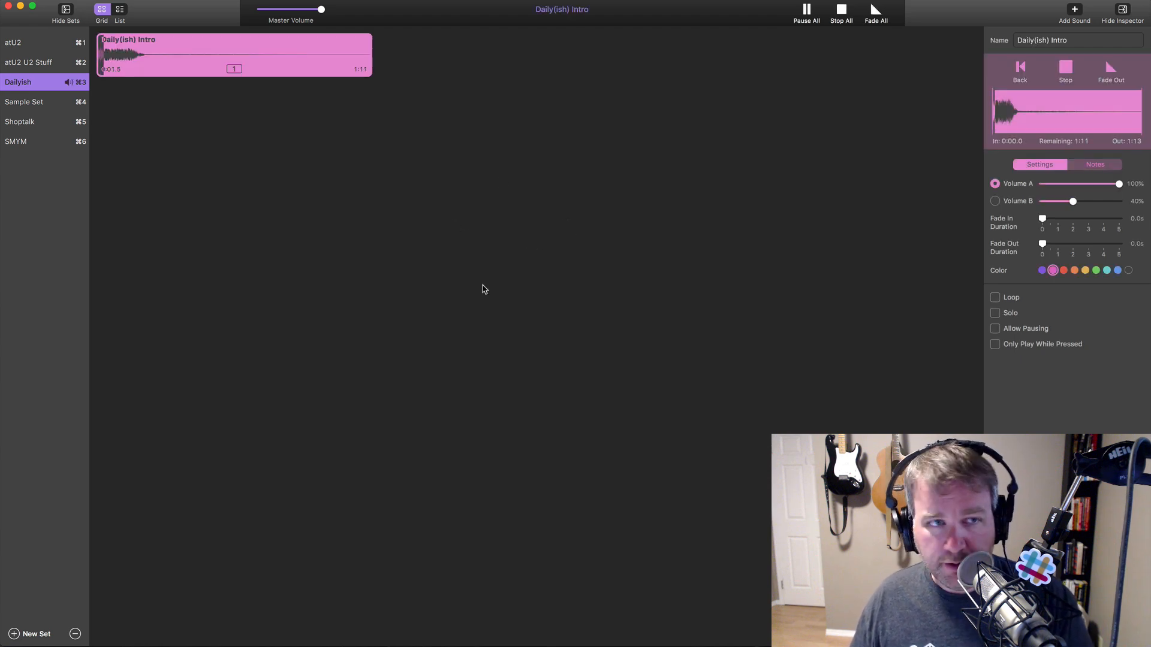
{"action": "key", "text": "1"}
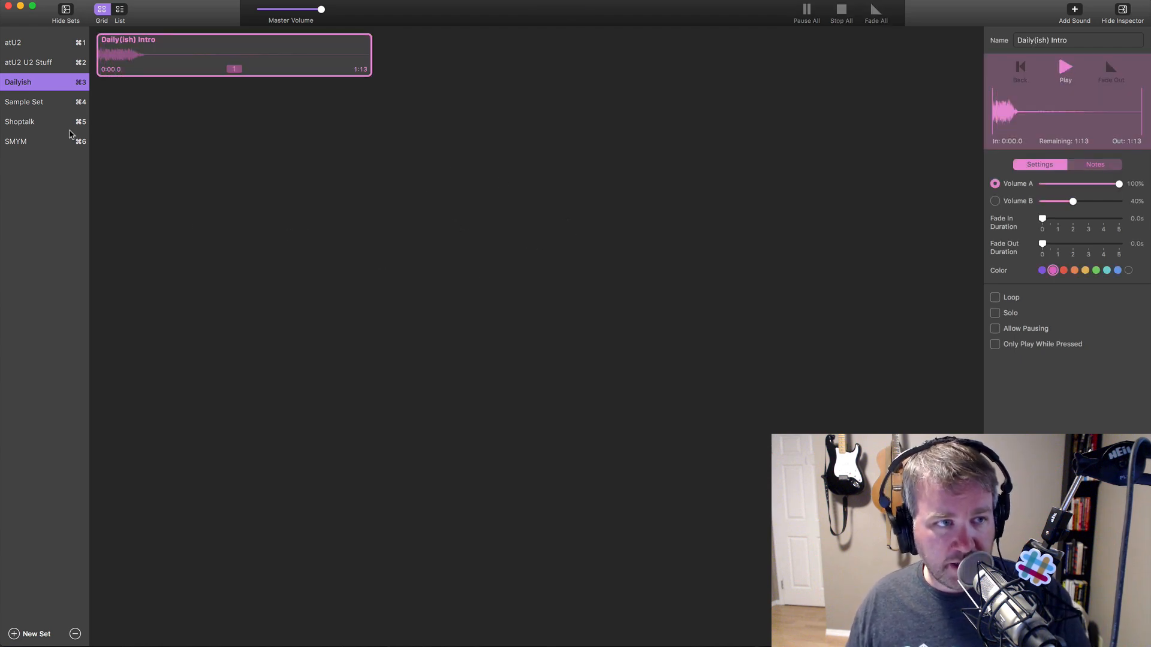
{"action": "left_click", "coordinate": [46, 142]}
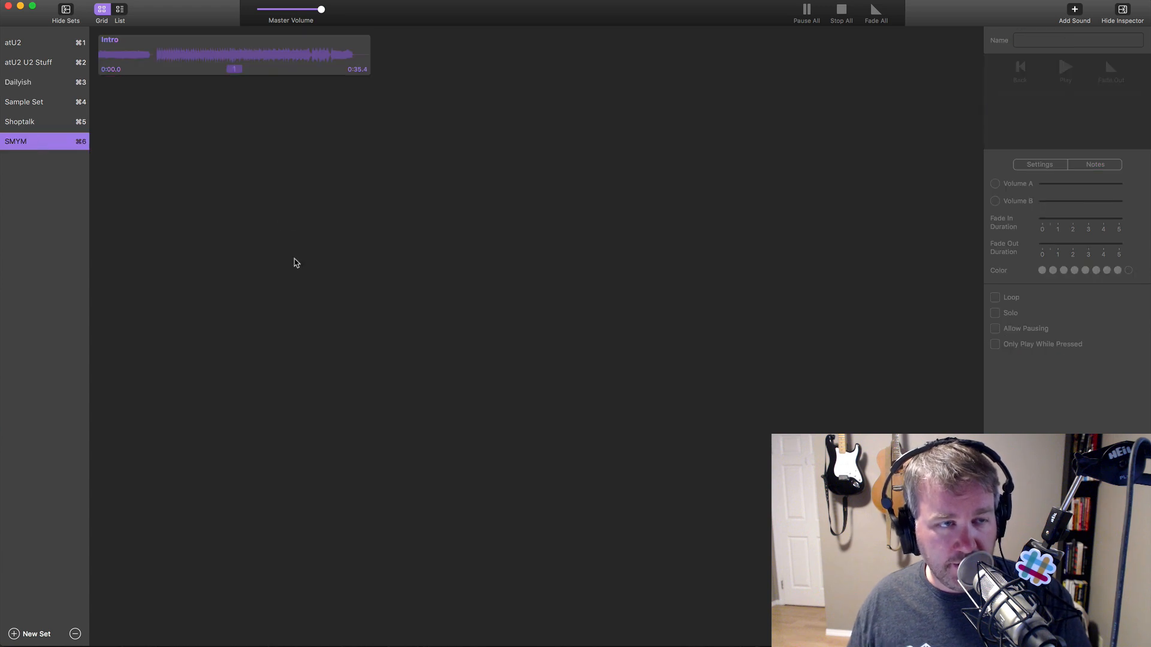
{"action": "key", "text": "1"}
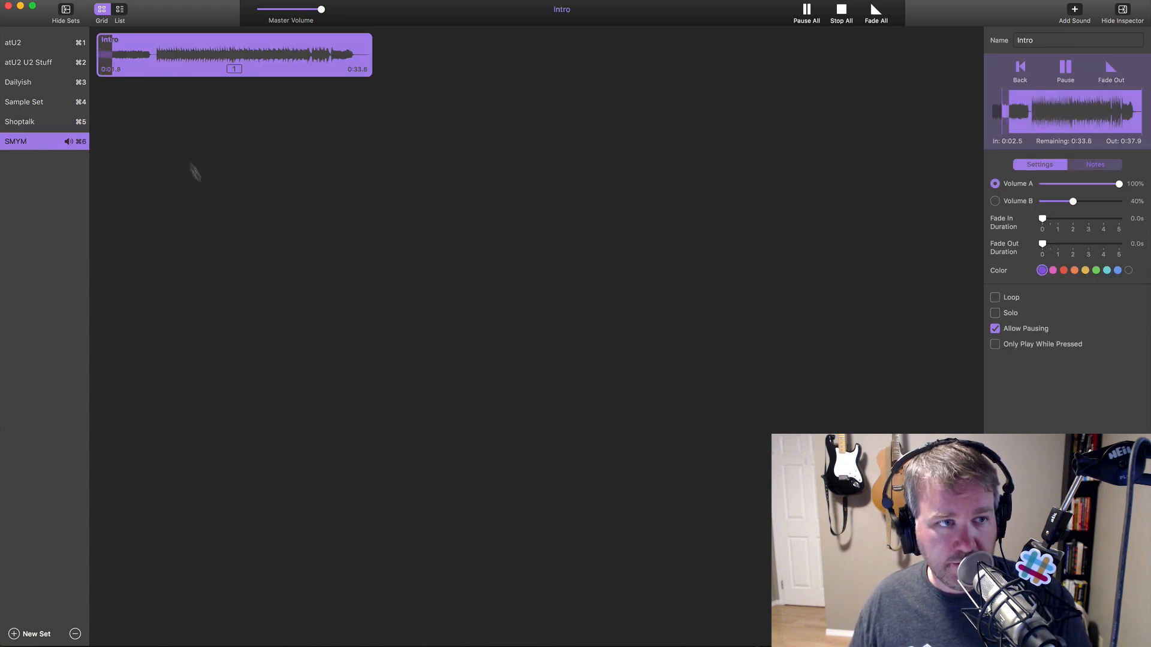
{"action": "key", "text": "1"}
- Play Sad Trombone from Sample Set and 'Matt - You Know What Else I Don't Like' from atU2
{"action": "left_click", "coordinate": [37, 102]}
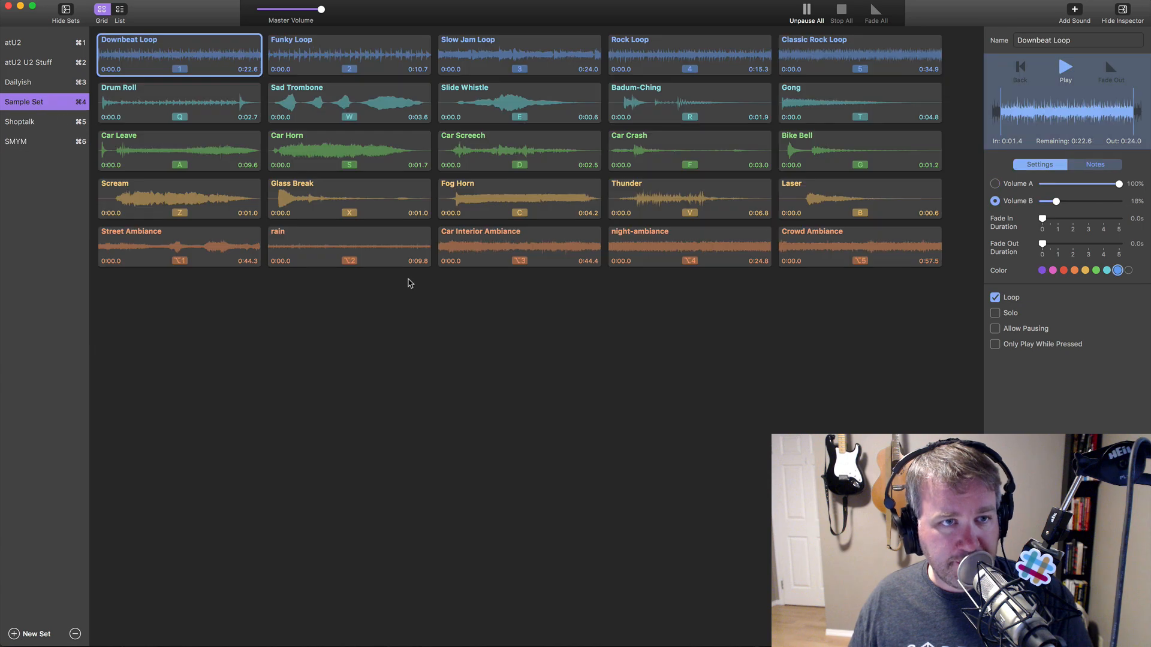
{"action": "left_click", "coordinate": [346, 104]}
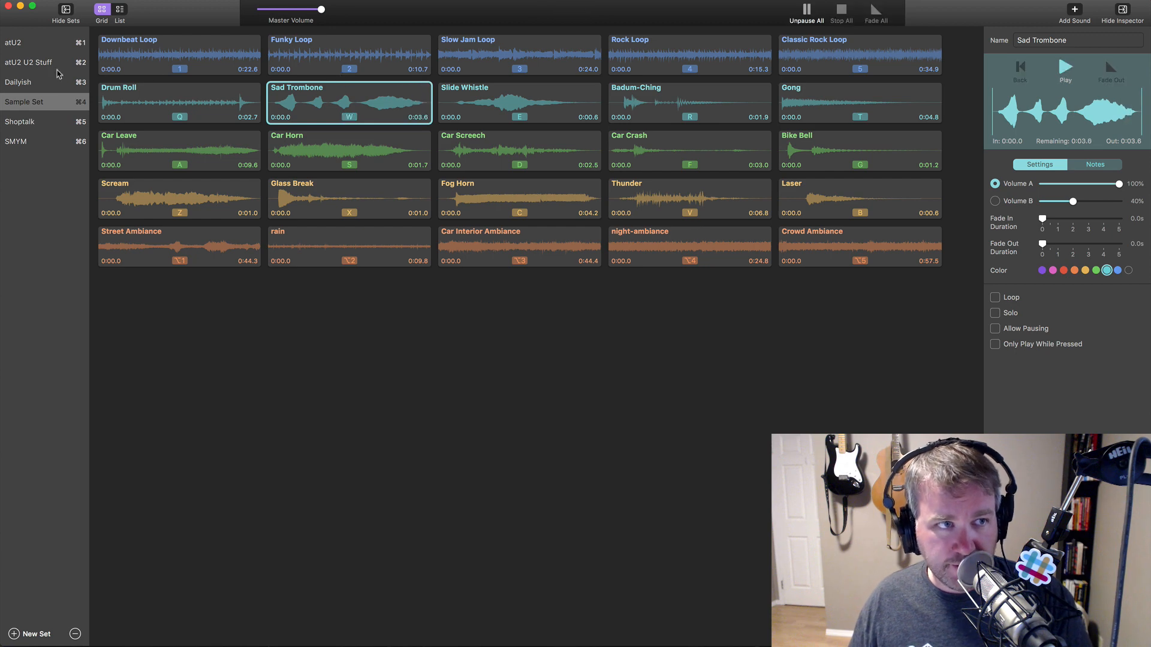
{"action": "left_click", "coordinate": [27, 44]}
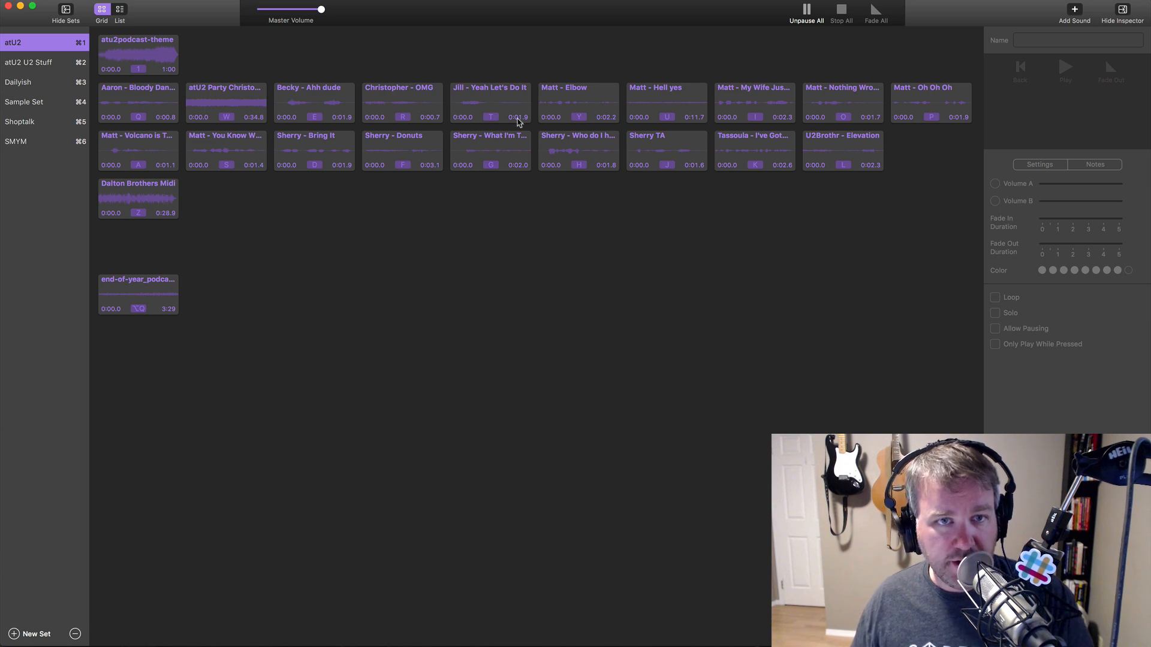
{"action": "left_click", "coordinate": [663, 109]}
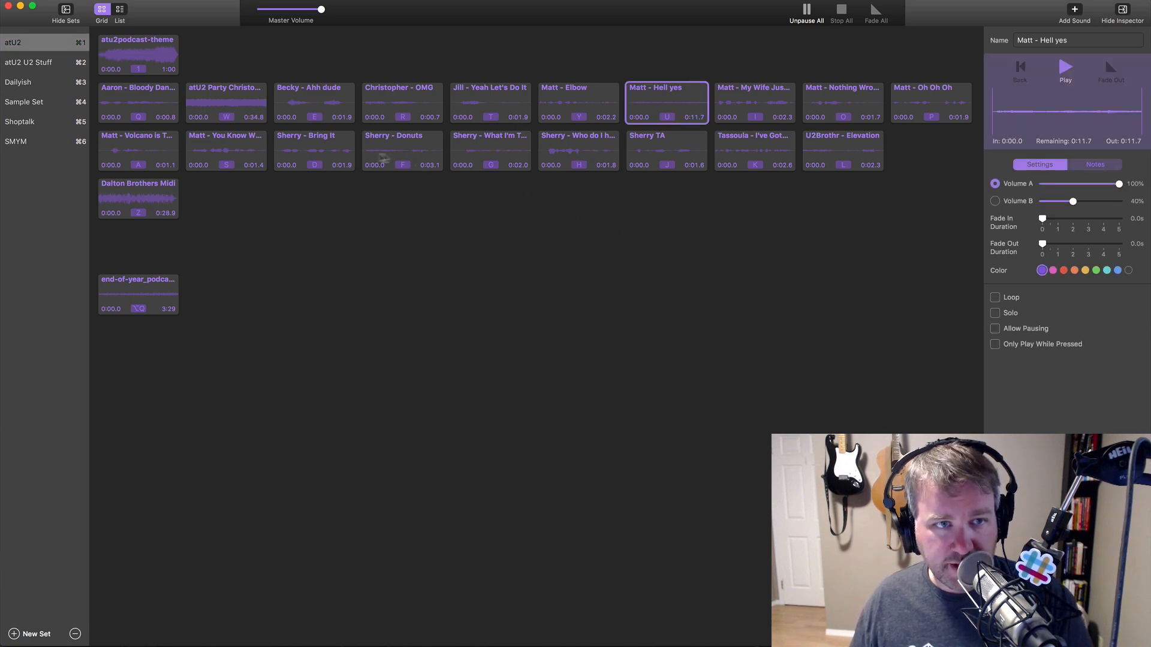
{"action": "left_click", "coordinate": [231, 162]}
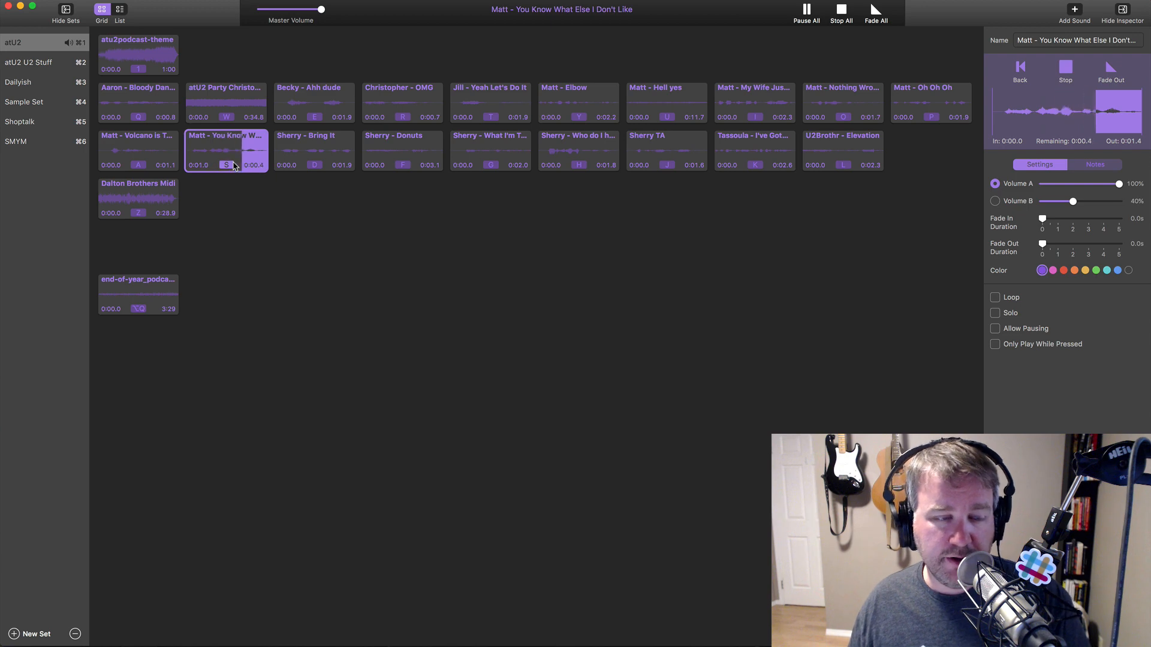
- Play 'Chris - Grabowski' from the Shoptalk set, then return to Audio Hijack
{"action": "left_click", "coordinate": [39, 83]}
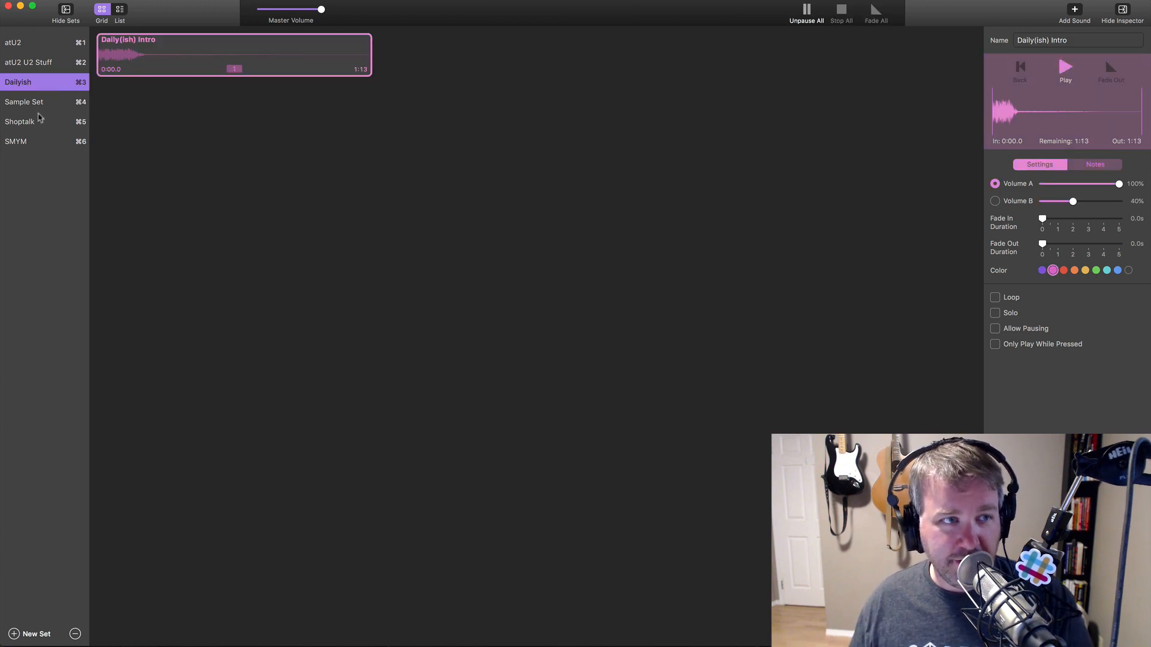
{"action": "key", "text": "super+5"}
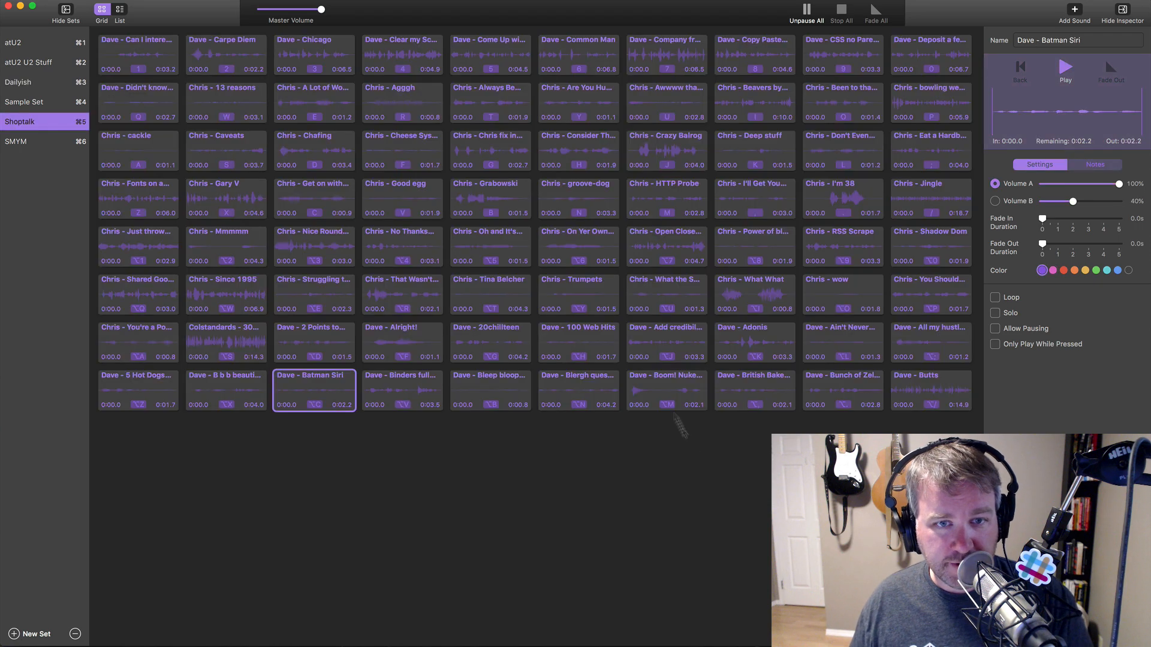
{"action": "left_click", "coordinate": [514, 207]}
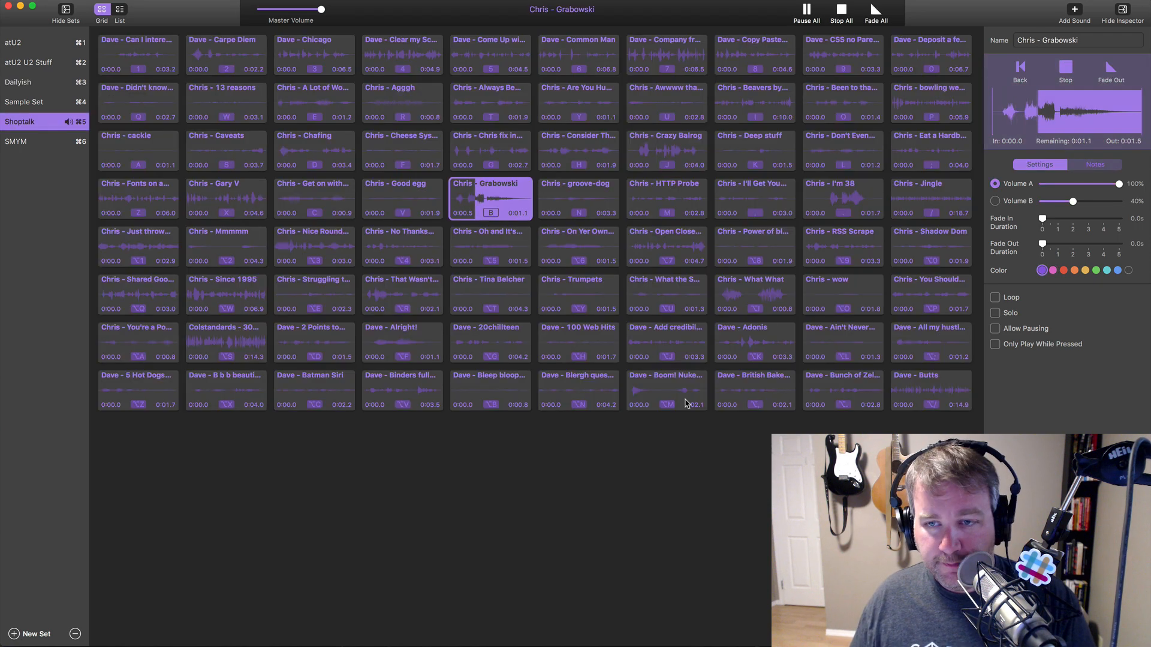
{"action": "key", "text": "super+Tab"}
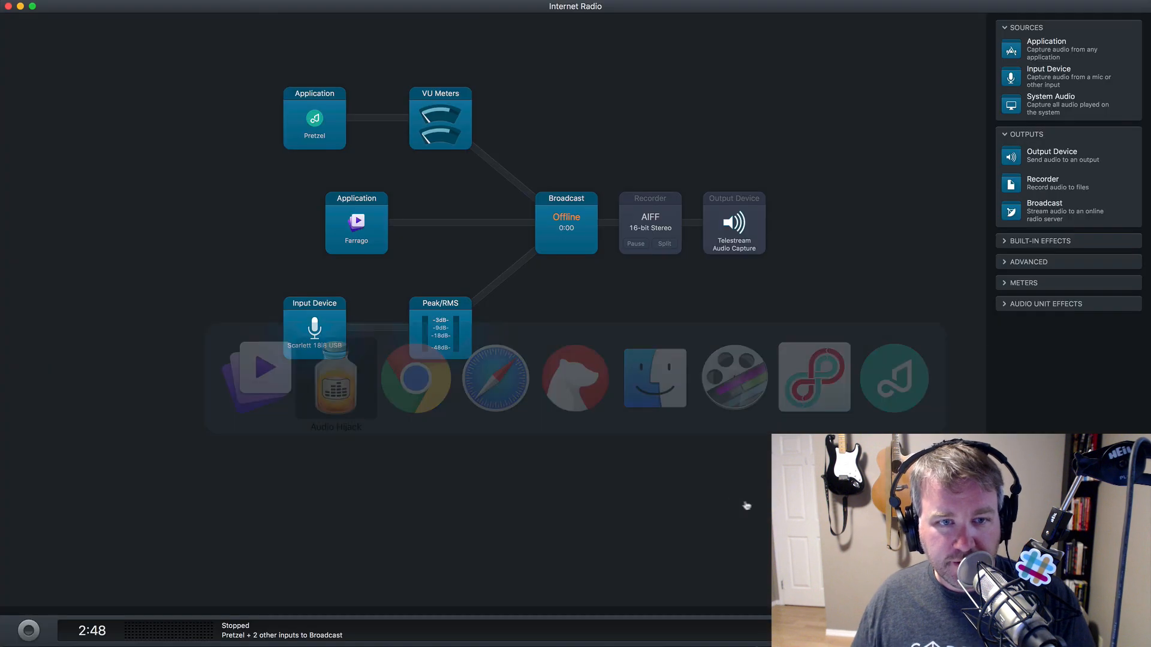
- Insert a Peak/RMS meter between the Farrago source and Broadcast, then switch to Loopback
{"action": "mouse_move", "coordinate": [367, 222]}
{"action": "left_mouse_down"}
{"action": "mouse_move", "coordinate": [328, 224]}
{"action": "mouse_move", "coordinate": [370, 223]}
{"action": "left_mouse_up"}
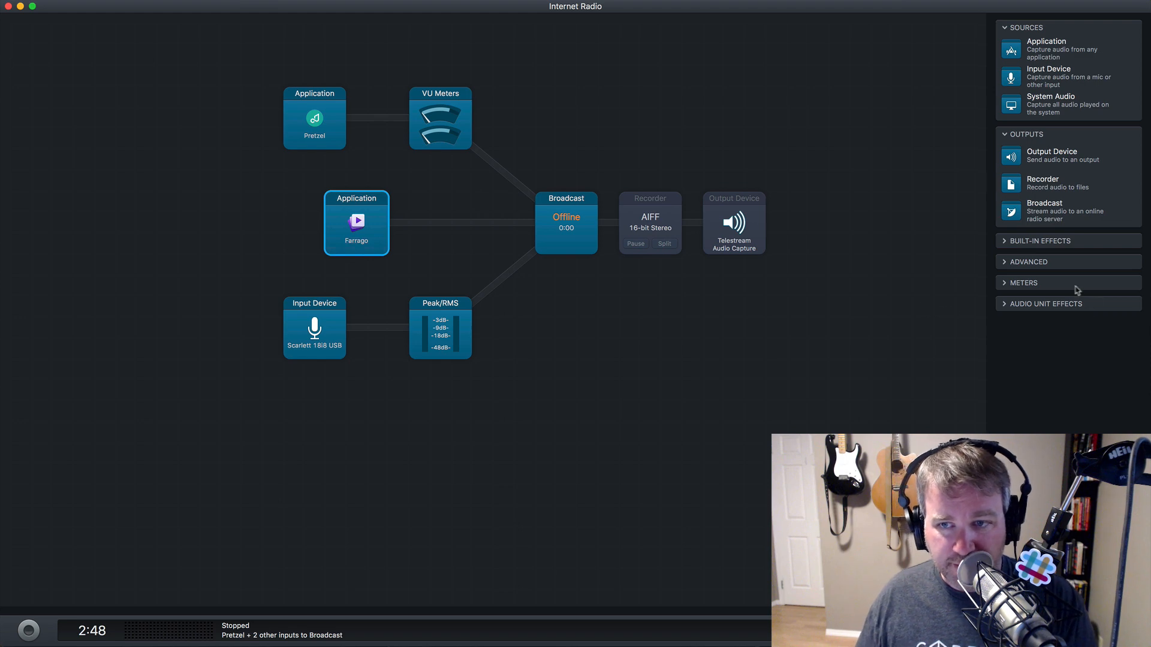
{"action": "left_click", "coordinate": [1053, 284]}
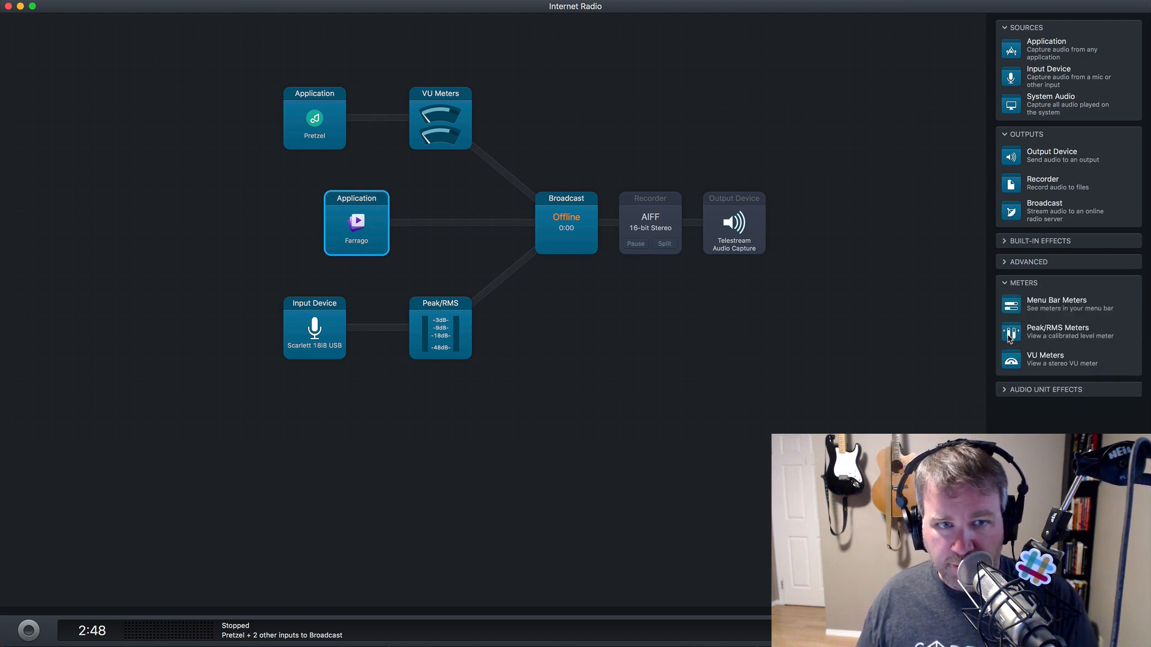
{"action": "left_click_drag", "start_coordinate": [1012, 333], "coordinate": [454, 237]}
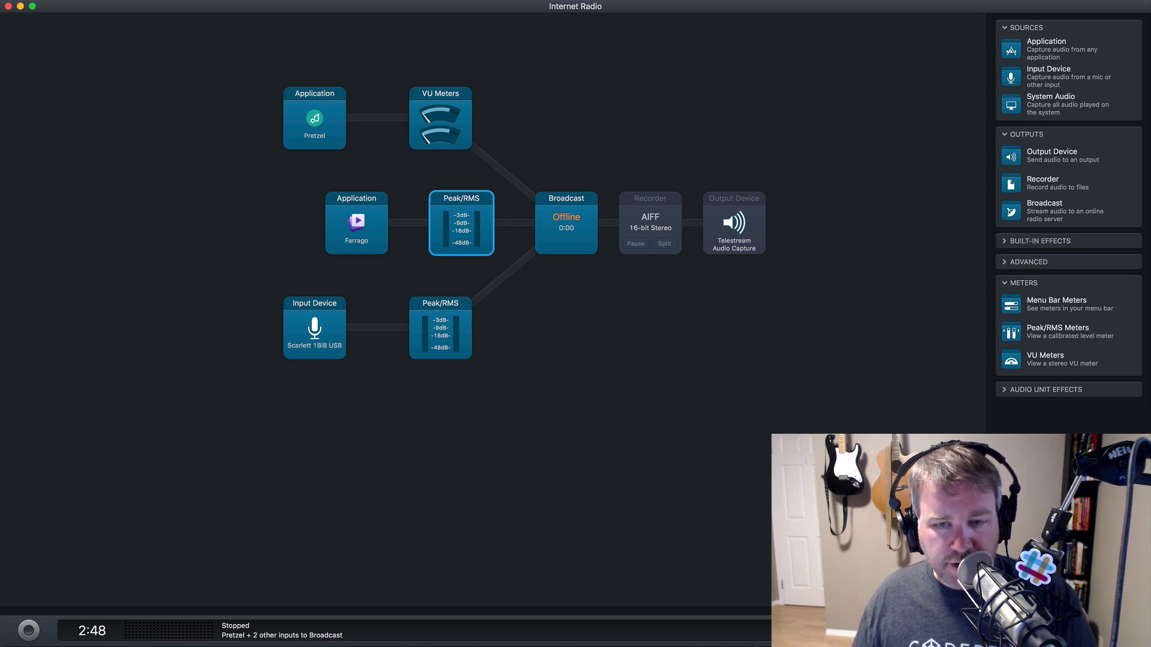
{"action": "key", "text": "super+Tab"}
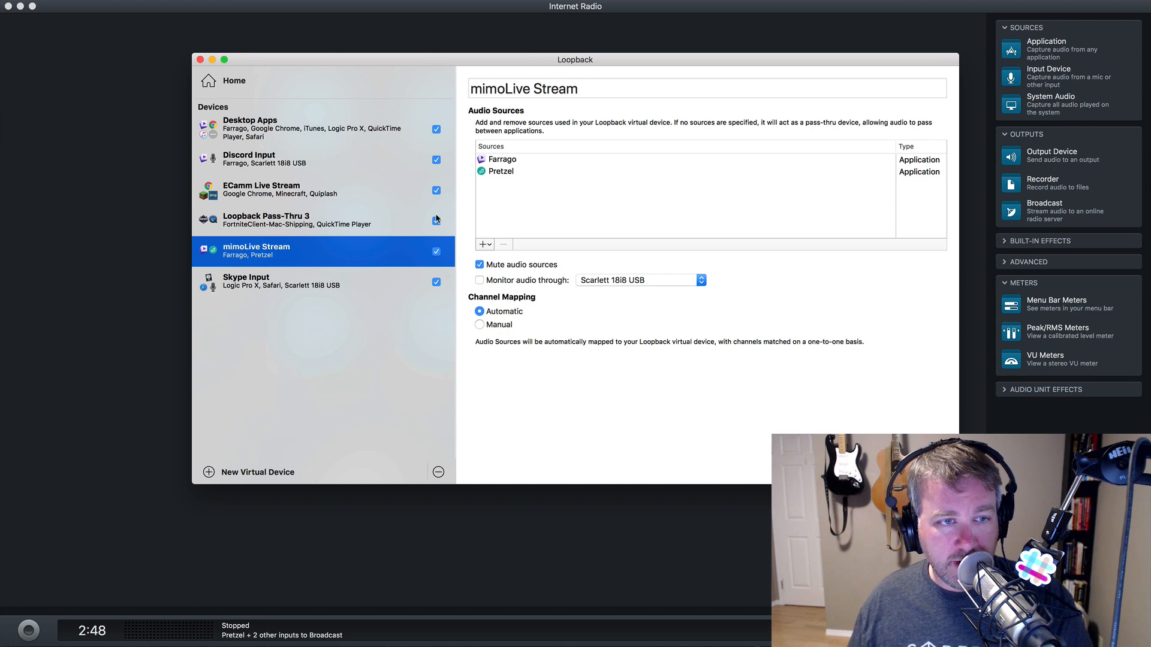
- Review the Farrago and Pretzel sources of the mimoLive Stream device, then return to Audio Hijack
{"action": "left_click", "coordinate": [518, 163]}
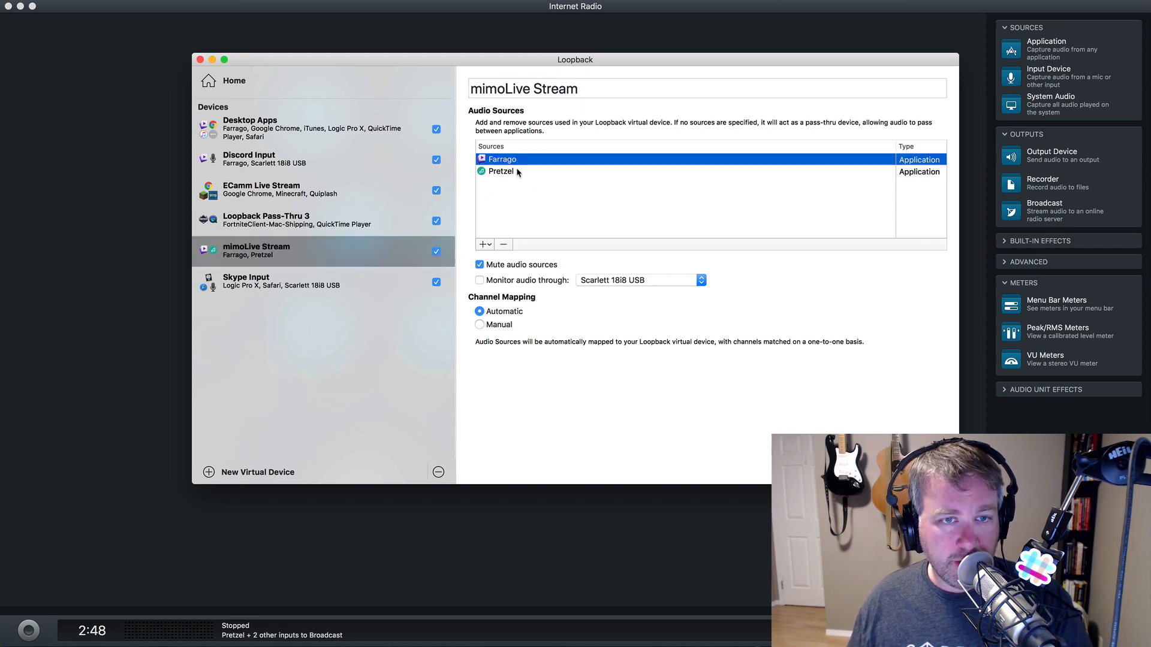
{"action": "left_click", "coordinate": [519, 173]}
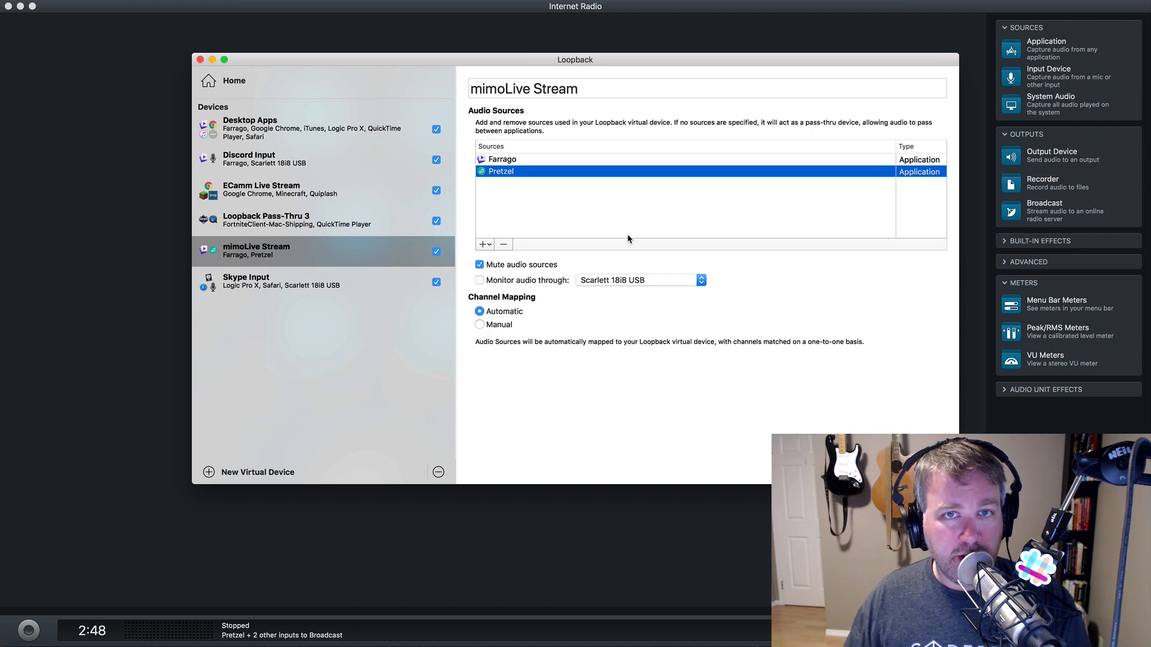
{"action": "left_click", "coordinate": [286, 260]}
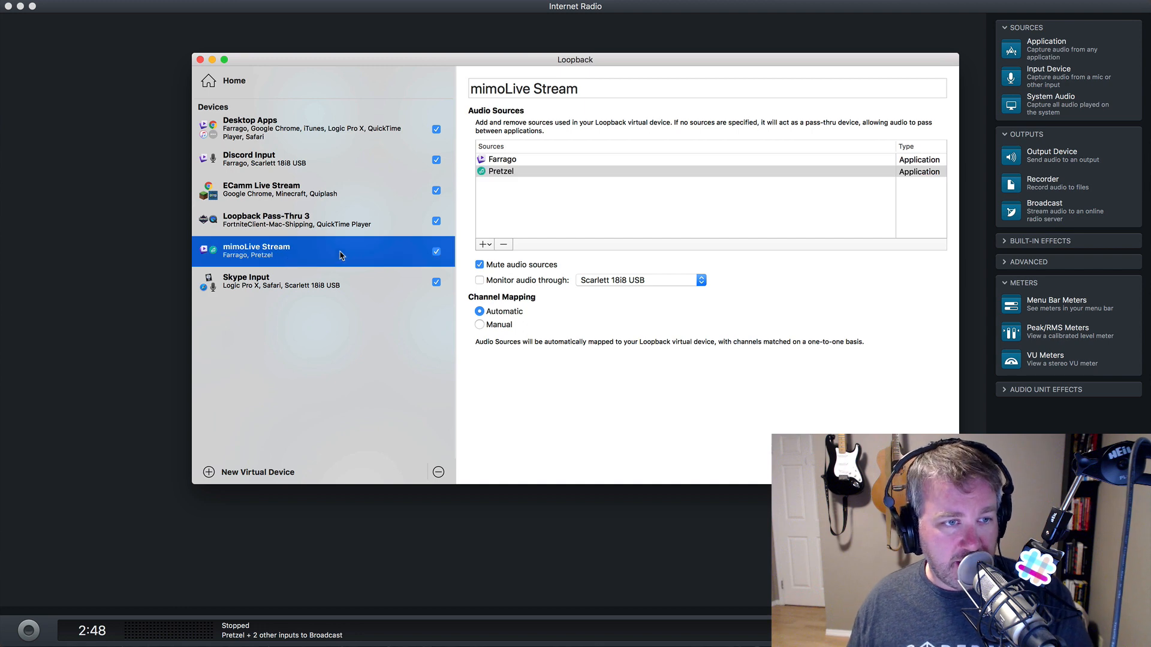
{"action": "key", "text": "super+Tab"}
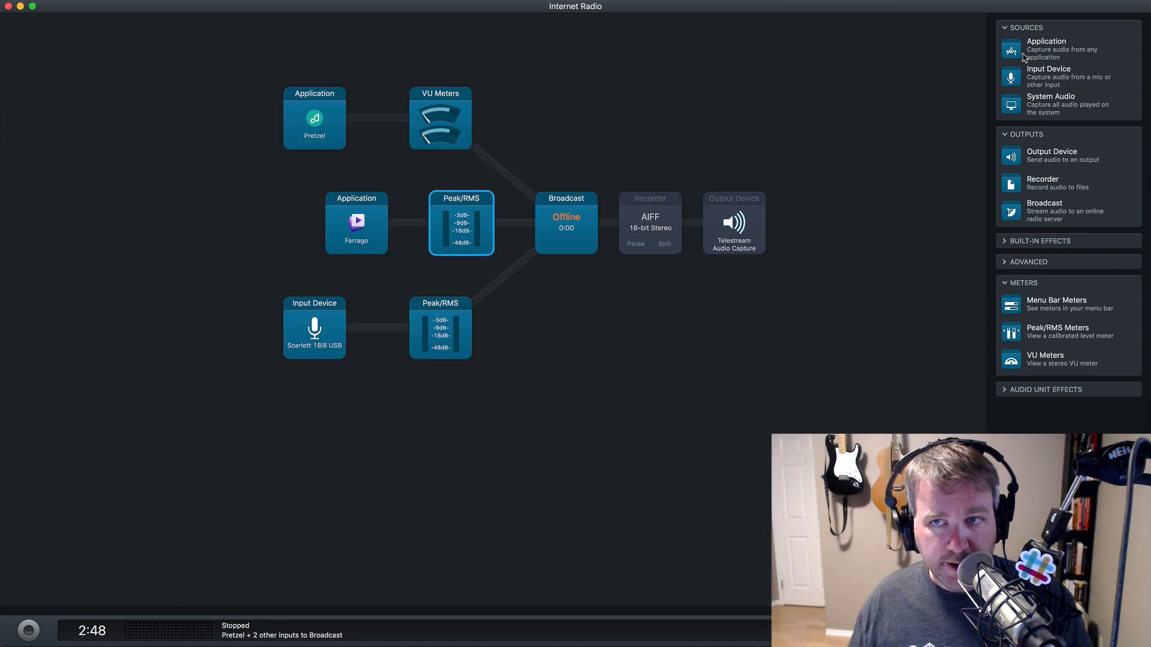
- Add a new Input Device source set to mimoLive Stream and check that device in Loopback
{"action": "left_click_drag", "start_coordinate": [1019, 78], "coordinate": [328, 507]}
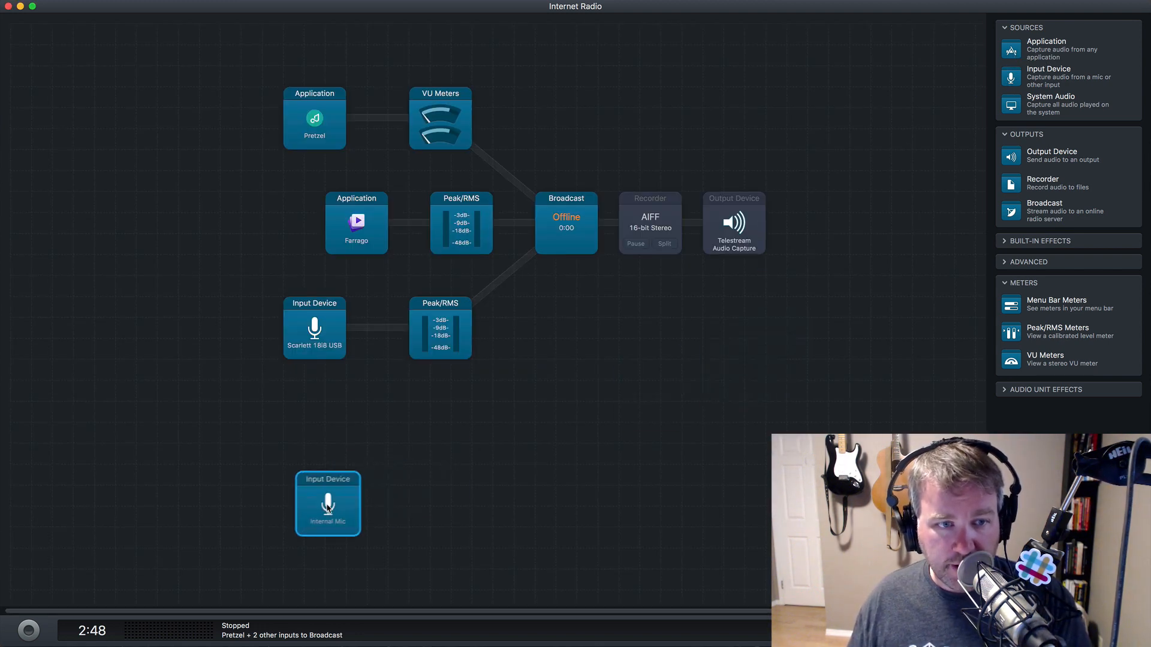
{"action": "left_click", "coordinate": [334, 474]}
{"action": "left_click", "coordinate": [358, 539]}
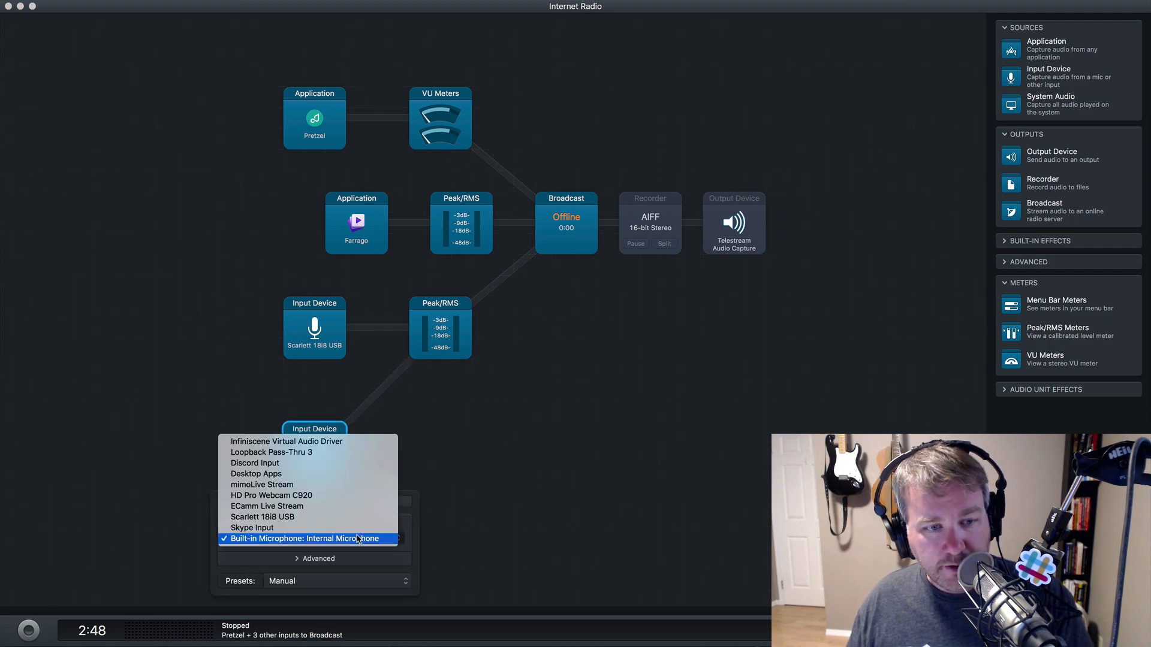
{"action": "left_click", "coordinate": [352, 509]}
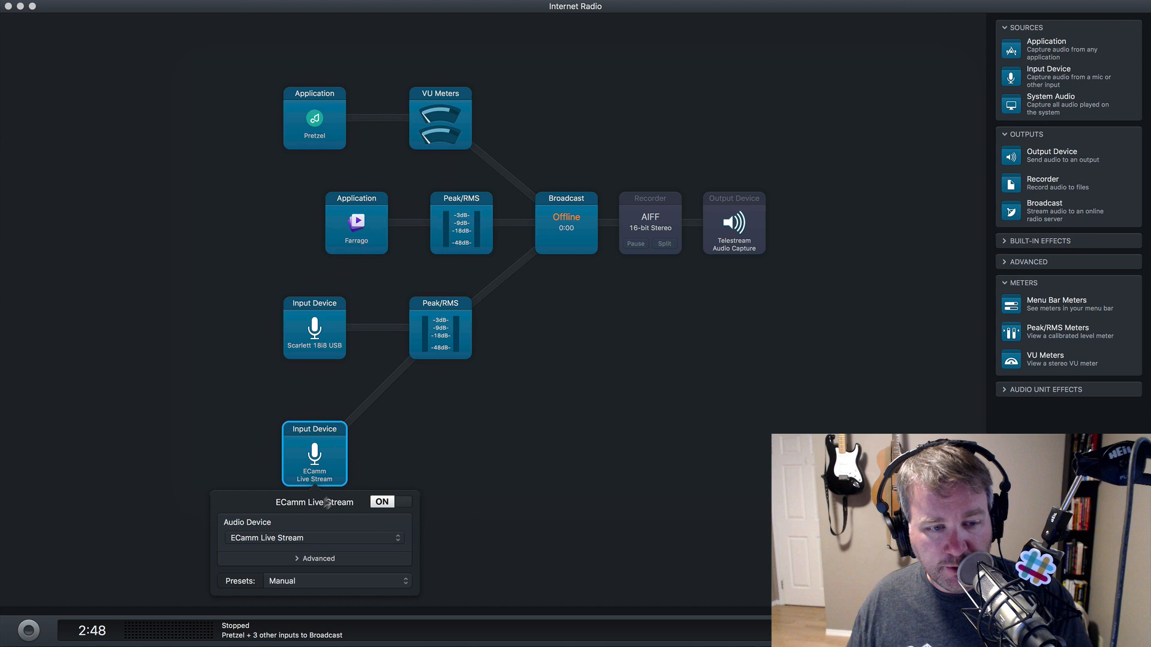
{"action": "left_click", "coordinate": [306, 539]}
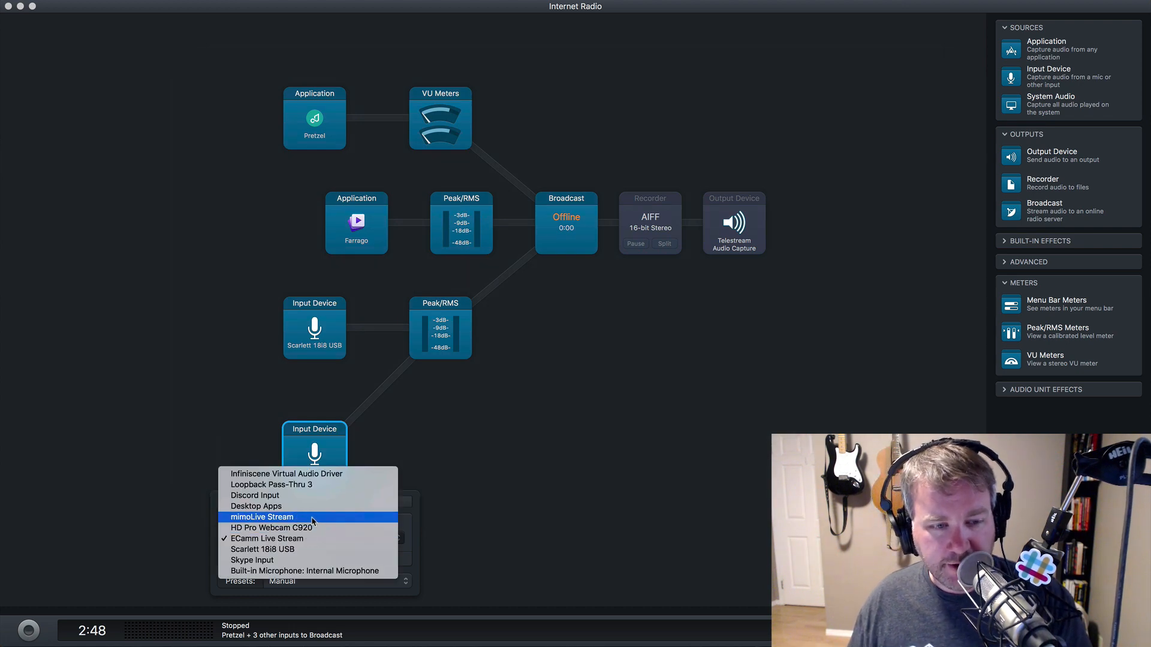
{"action": "left_click", "coordinate": [312, 519]}
{"action": "left_click", "coordinate": [457, 478]}
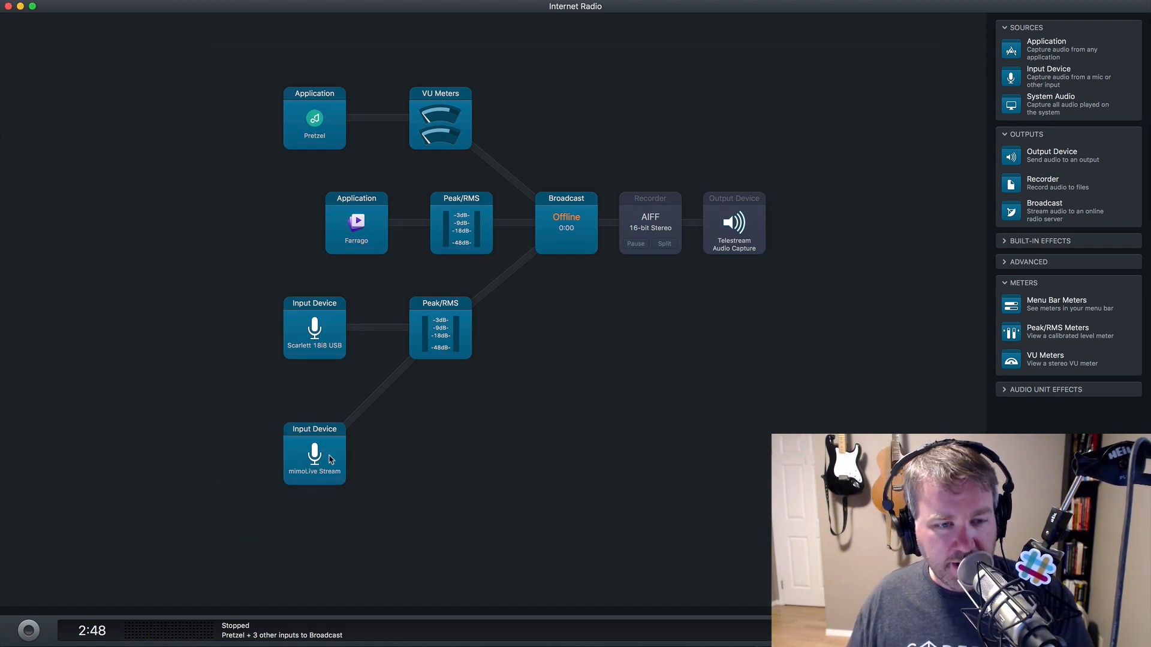
{"action": "left_click", "coordinate": [330, 459]}
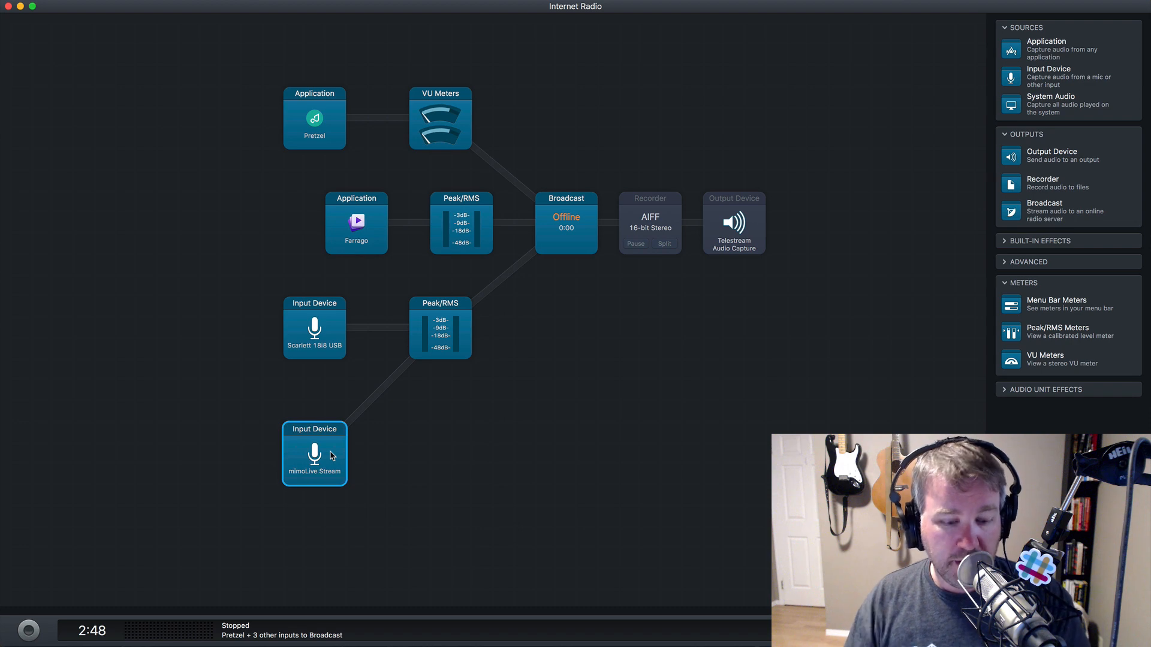
{"action": "key", "text": "super+Tab"}
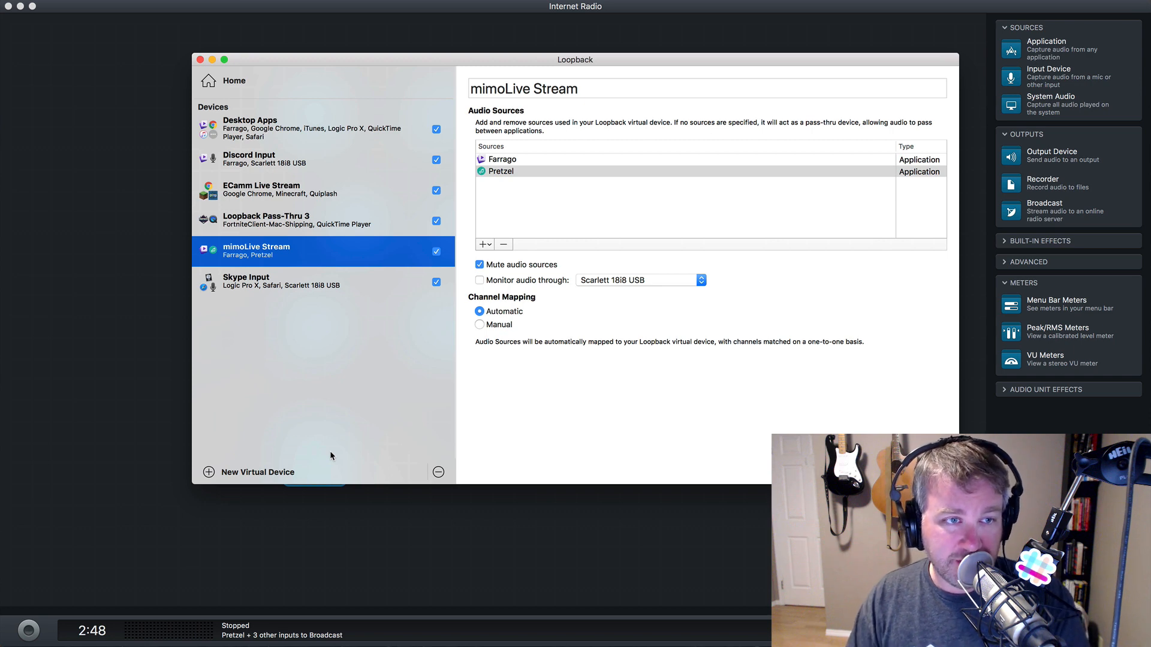
- Delete the mimoLive Stream input block from the session
{"action": "key", "text": "super+Tab"}
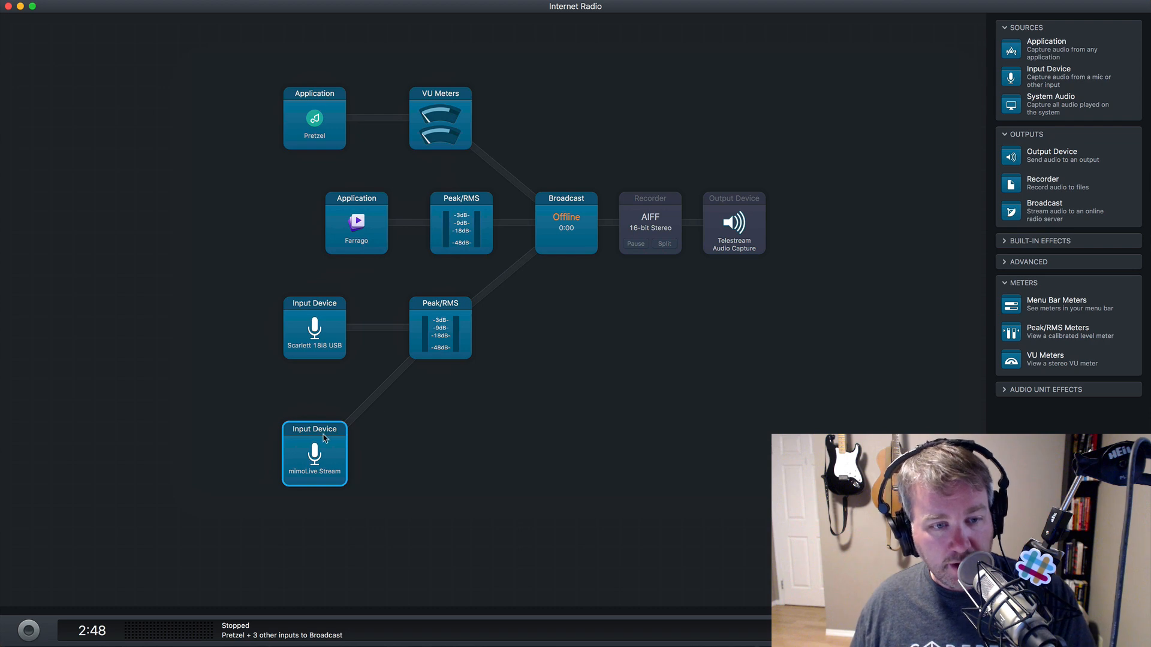
{"action": "right_click", "coordinate": [323, 437]}
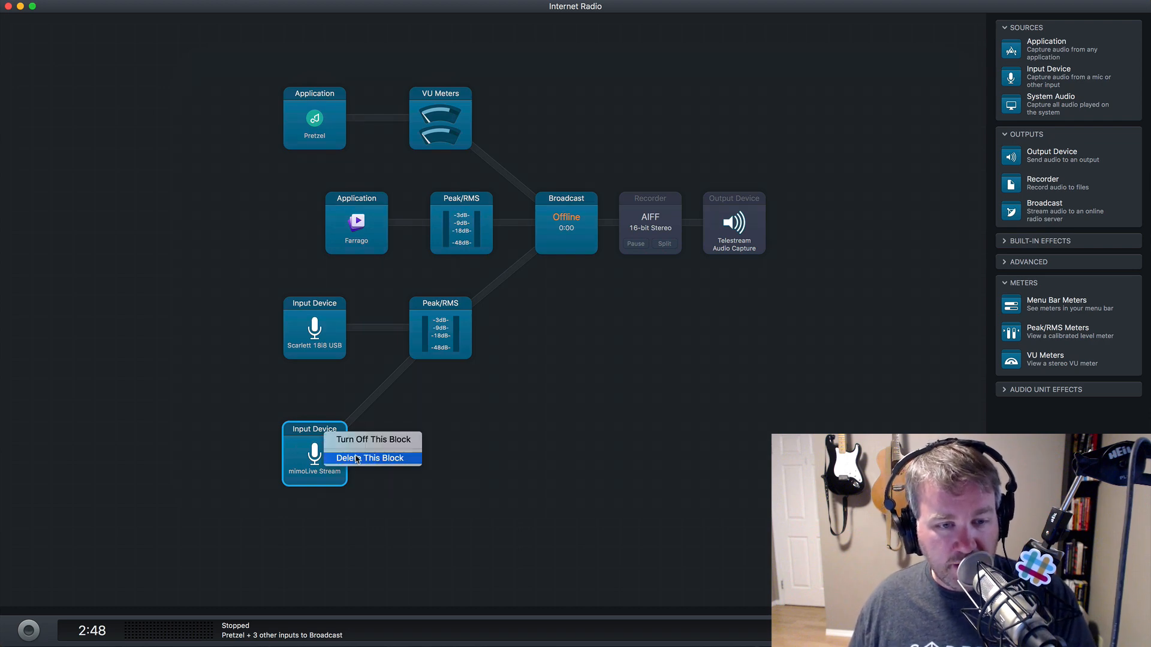
{"action": "left_click", "coordinate": [356, 459]}
- Move the Farrago source left in line with the others and check the microphone input's settings
{"action": "left_click_drag", "start_coordinate": [349, 227], "coordinate": [307, 227]}
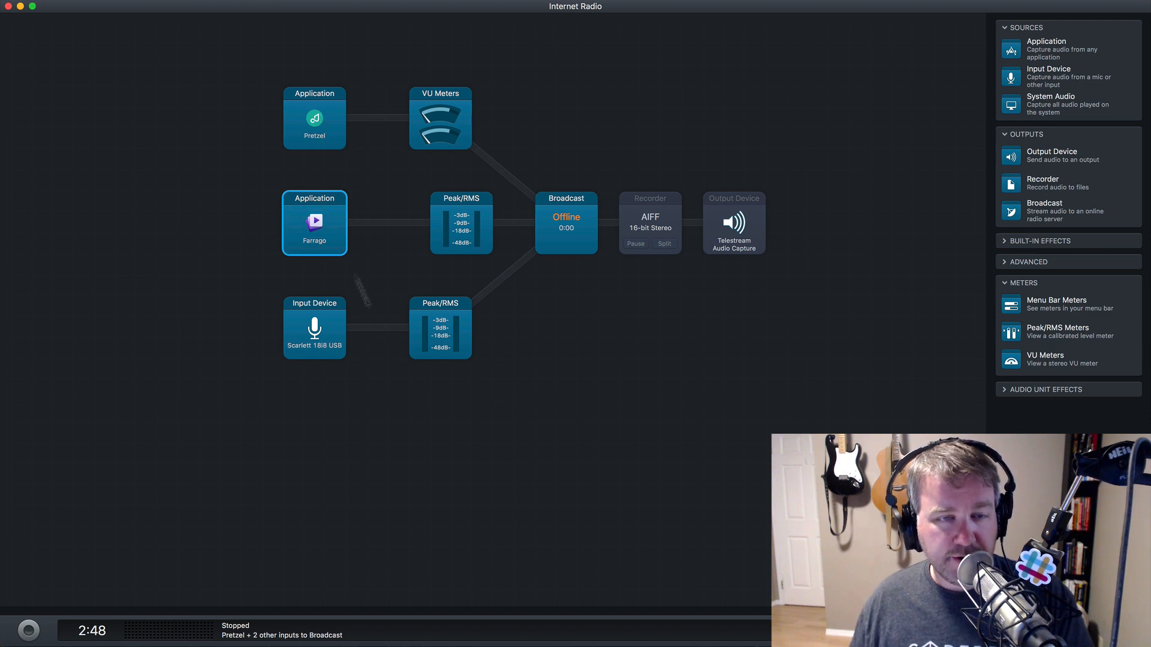
{"action": "left_click", "coordinate": [335, 349]}
{"action": "left_click", "coordinate": [472, 407]}
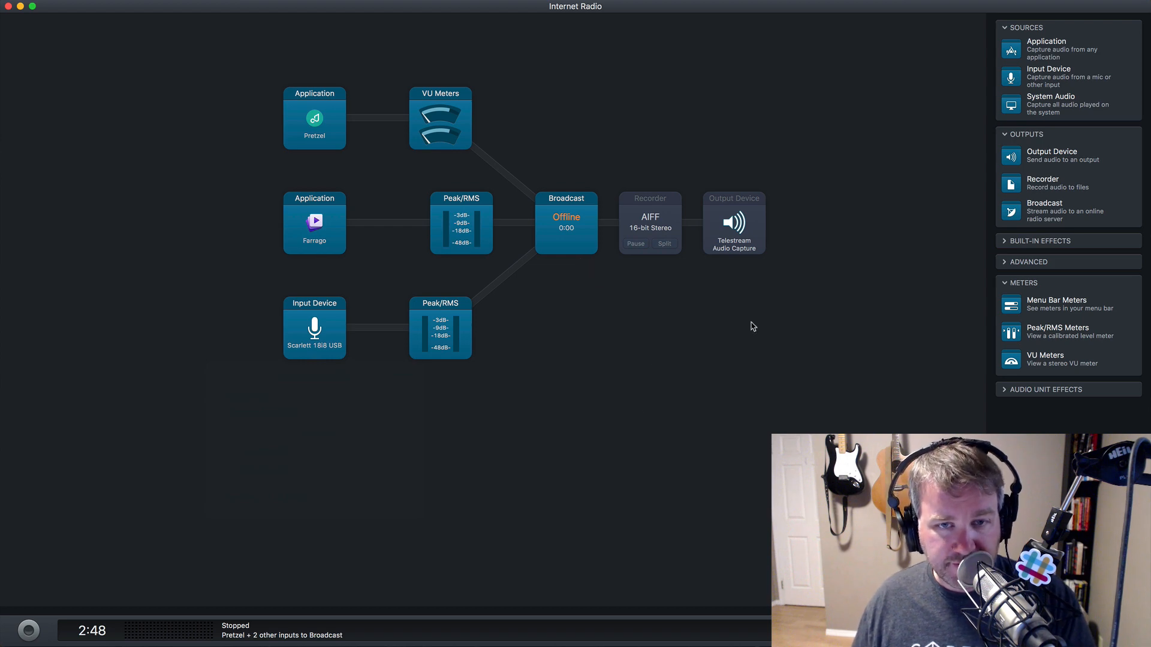
- Turn on the AIFF recorder and start the session broadcasting and recording
{"action": "left_click", "coordinate": [639, 219]}
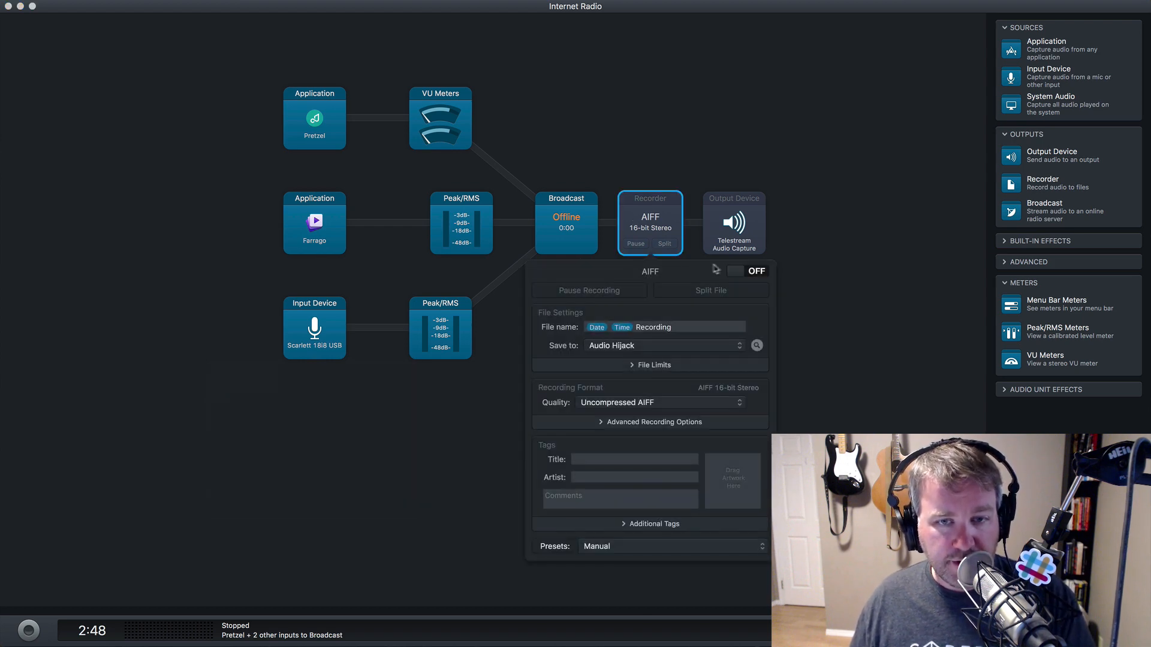
{"action": "left_click", "coordinate": [750, 272]}
{"action": "left_click", "coordinate": [827, 319]}
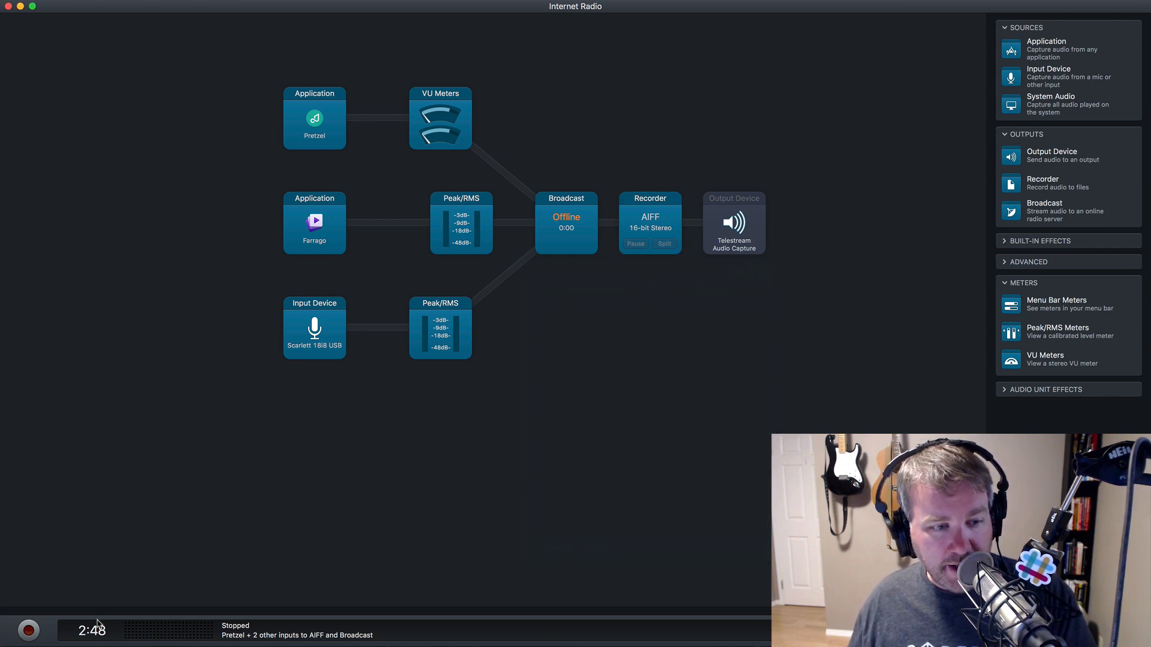
{"action": "left_click", "coordinate": [30, 631]}
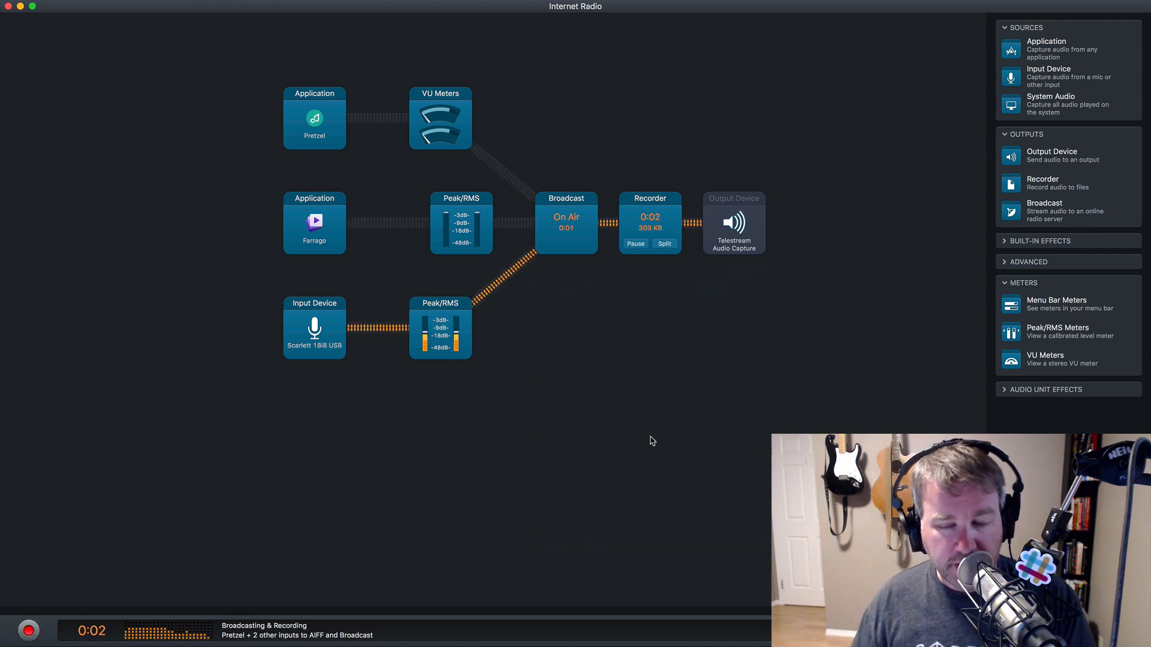
- Check the ShoutCheap control panel in the browser, then bring Pretzel's player forward
{"action": "key", "text": "super+Tab"}
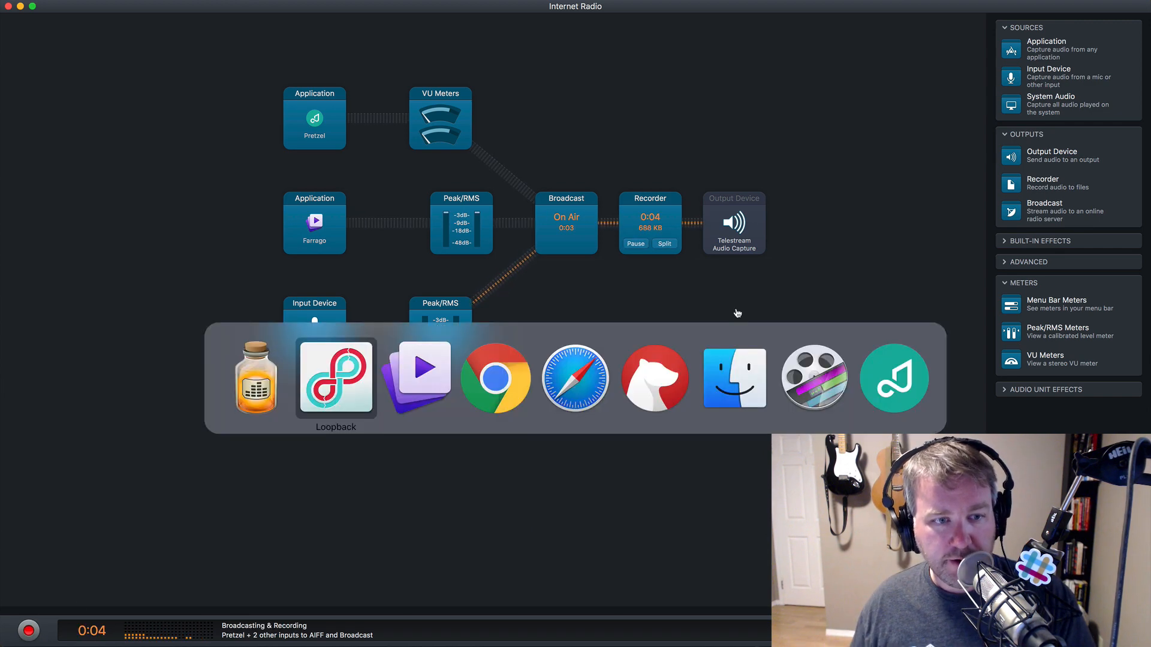
{"action": "key", "text": "super+Tab"}
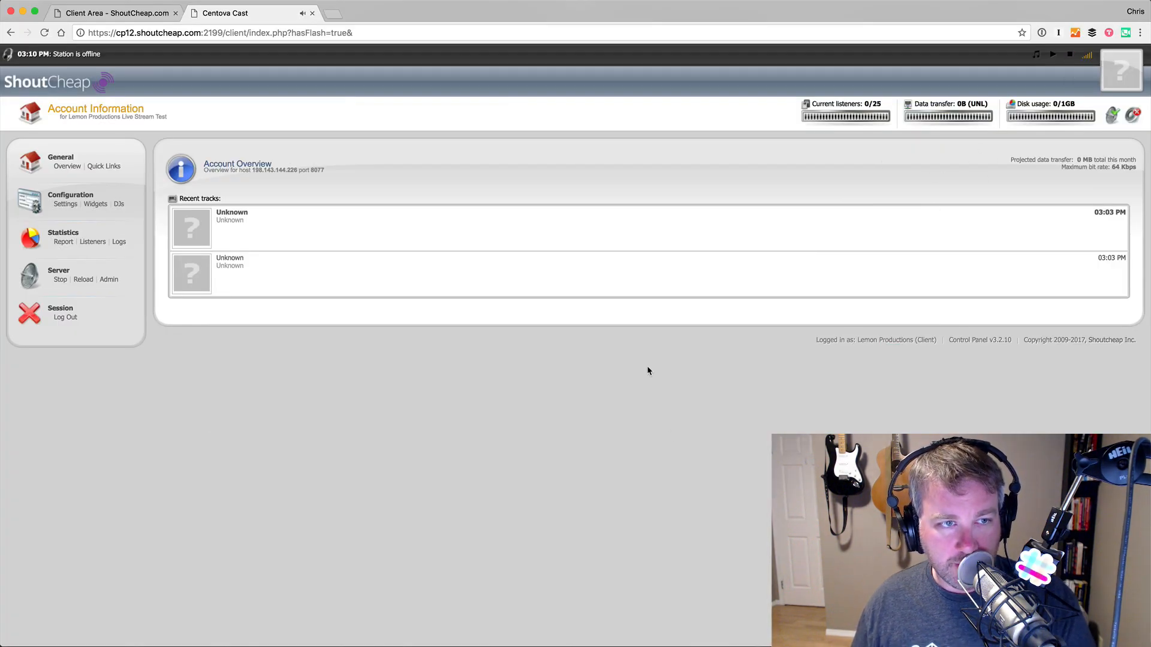
{"action": "key", "text": "super+Tab"}
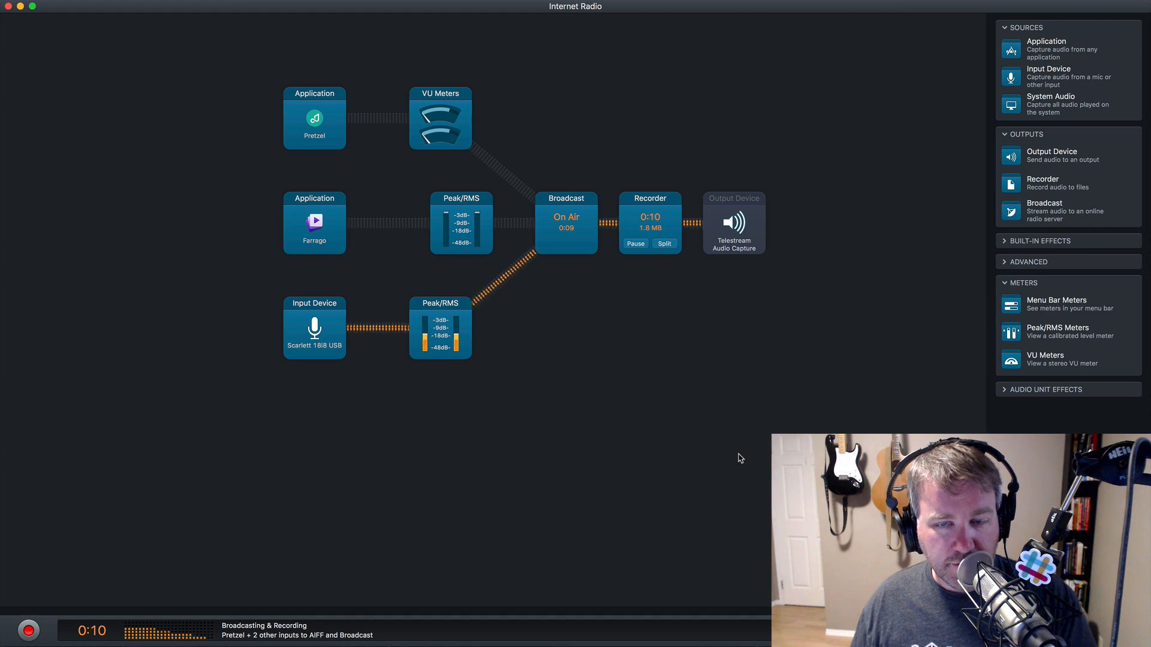
{"action": "key", "text": "super+Tab"}
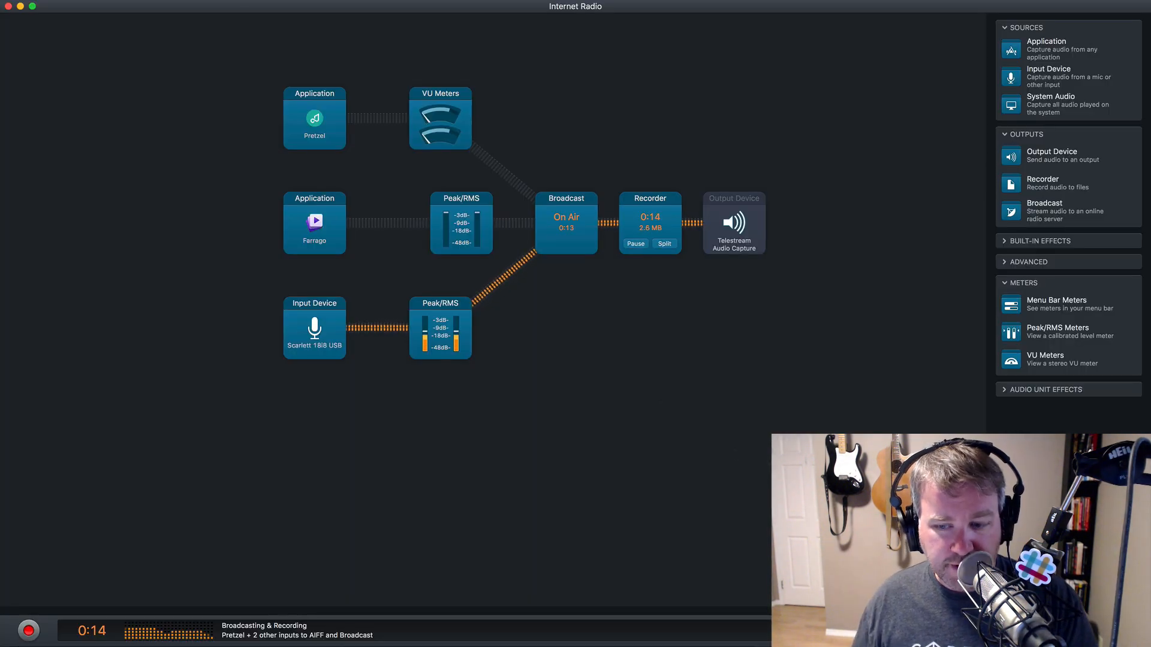
{"action": "key", "text": "super+Tab"}
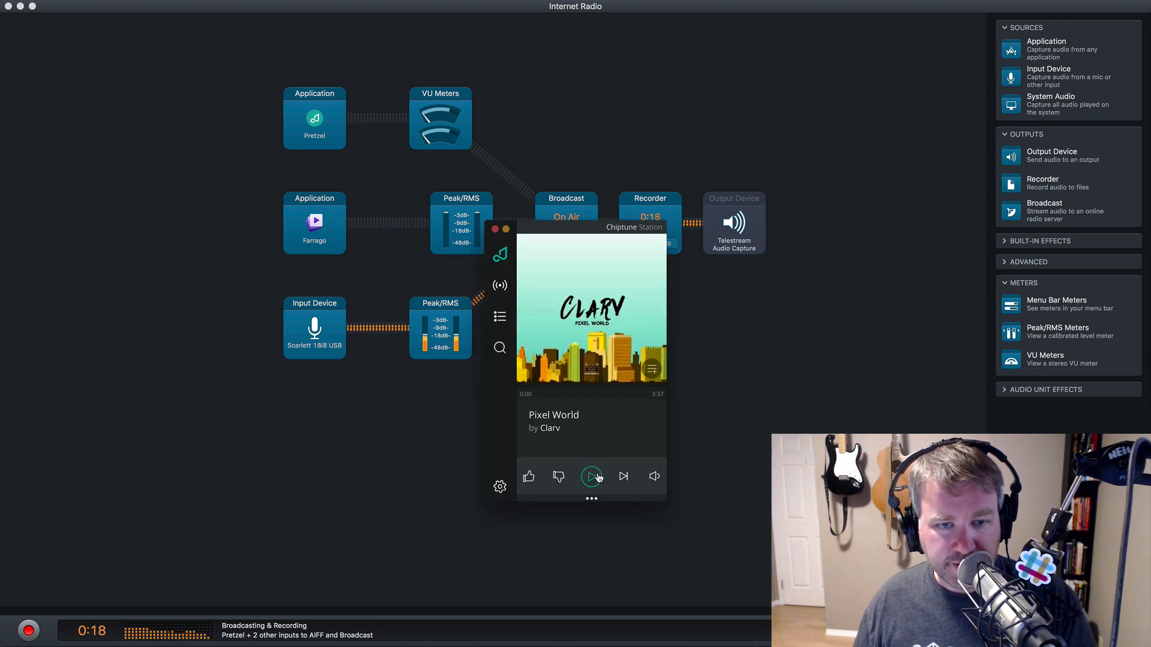
- Set the Output Device block to Scarlett 18i8 USB and switch it off
{"action": "left_click", "coordinate": [726, 421]}
{"action": "left_click", "coordinate": [735, 221]}
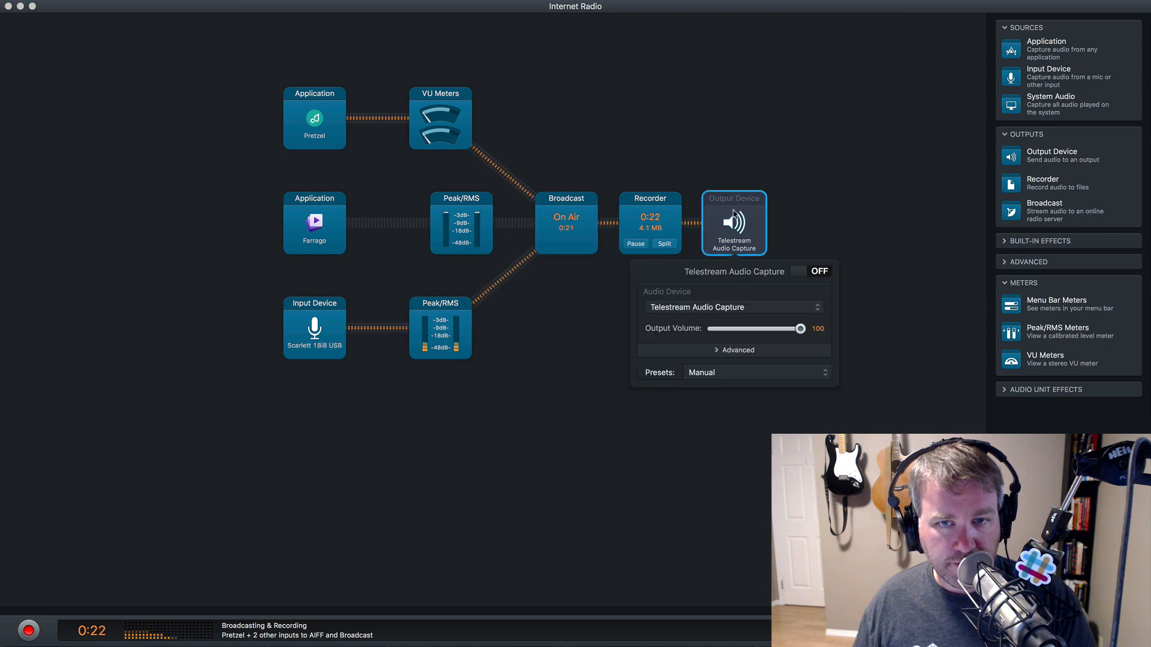
{"action": "left_click", "coordinate": [806, 273]}
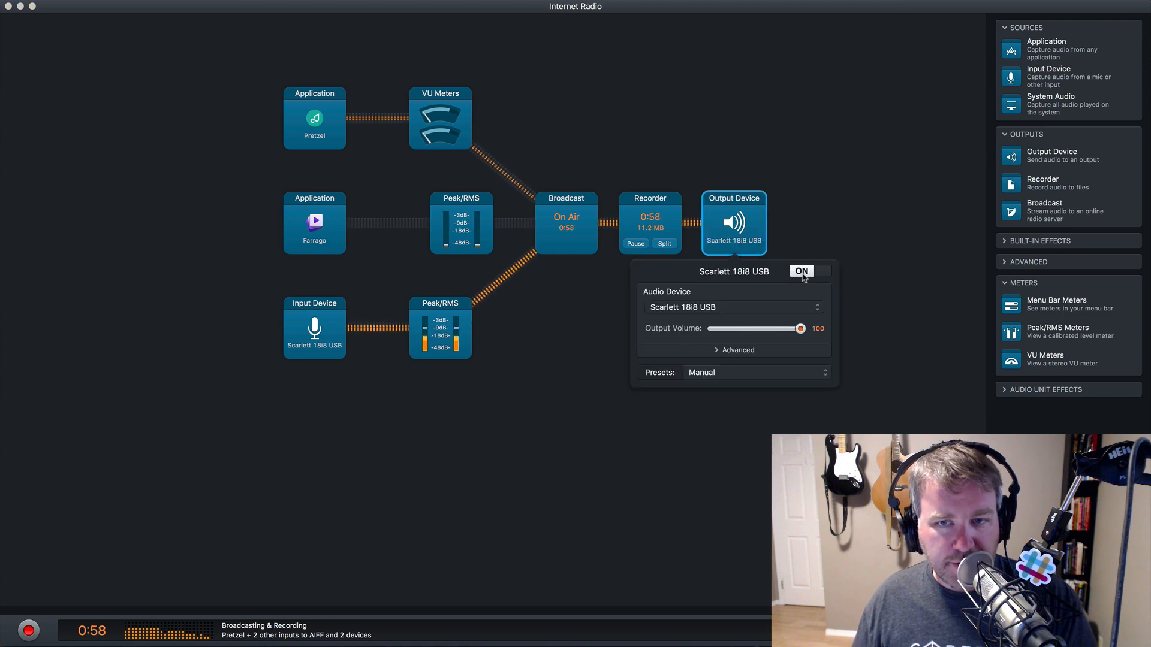
{"action": "left_click", "coordinate": [805, 274]}
{"action": "left_click", "coordinate": [871, 290]}
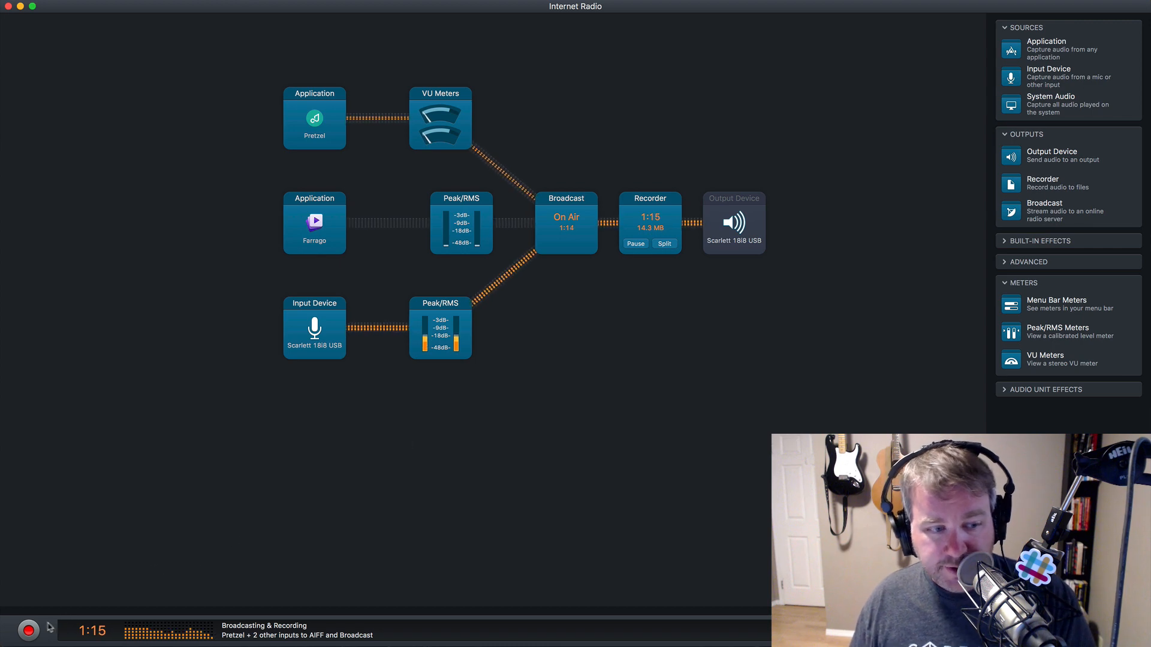
- Stop broadcasting and recording, and pause the music in Pretzel
{"action": "key", "text": "super+r"}
{"action": "key", "text": "super+Tab"}
{"action": "key", "text": "super+Tab"}
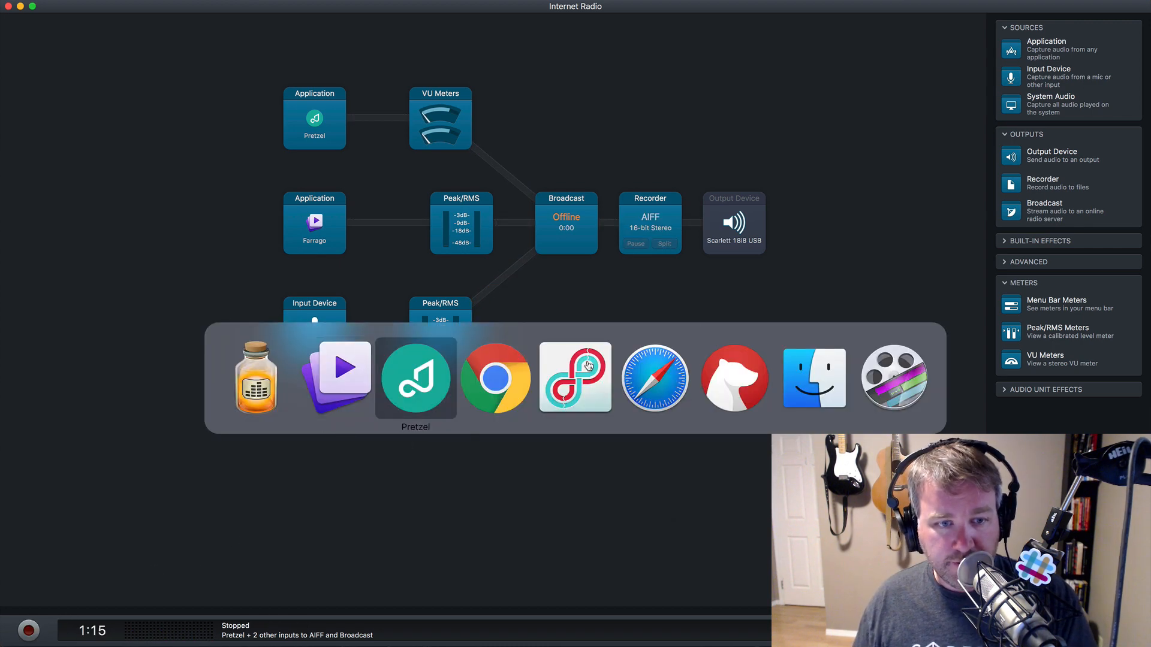
{"action": "left_click", "coordinate": [592, 476]}
{"action": "left_click", "coordinate": [767, 419]}
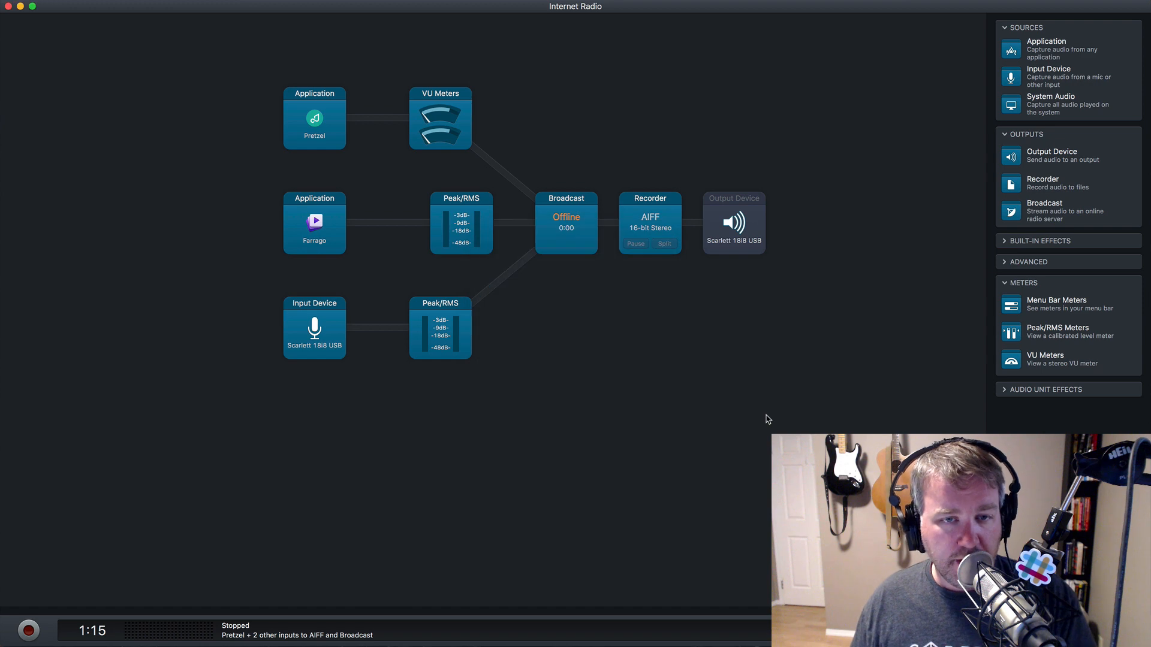
{"action": "key", "text": "super+Tab"}
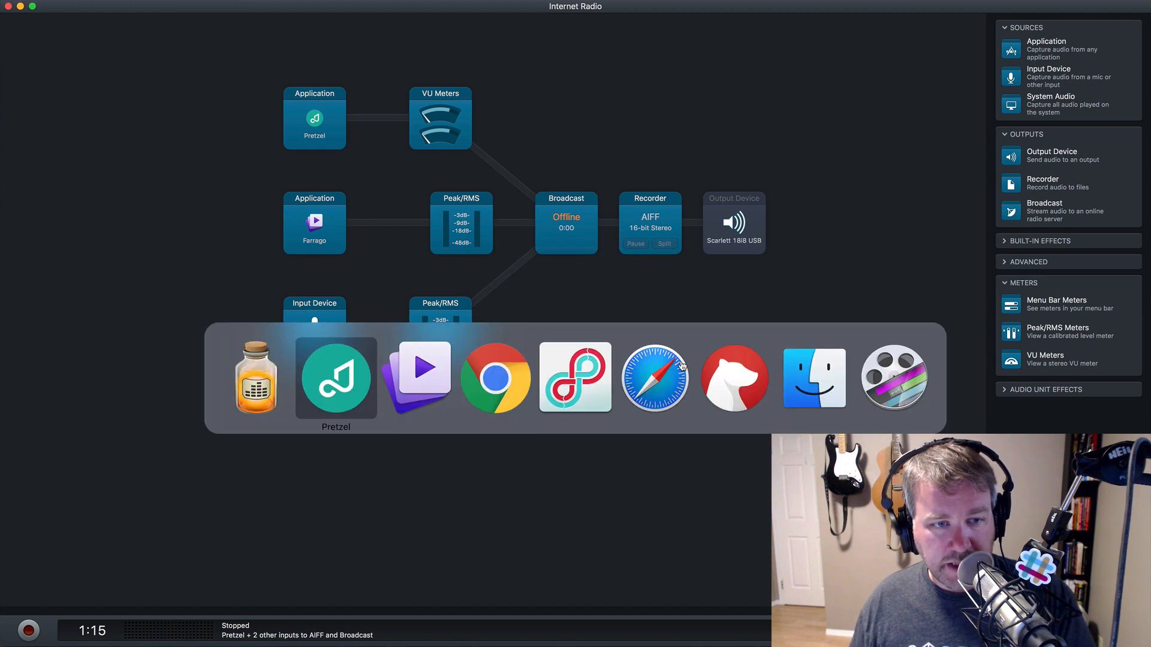
- Review Centova Cast's Web Player, Stream Details and Stream Status Summary widget embed codes
{"action": "key", "text": "super+Tab"}
{"action": "key", "text": "super+Tab"}
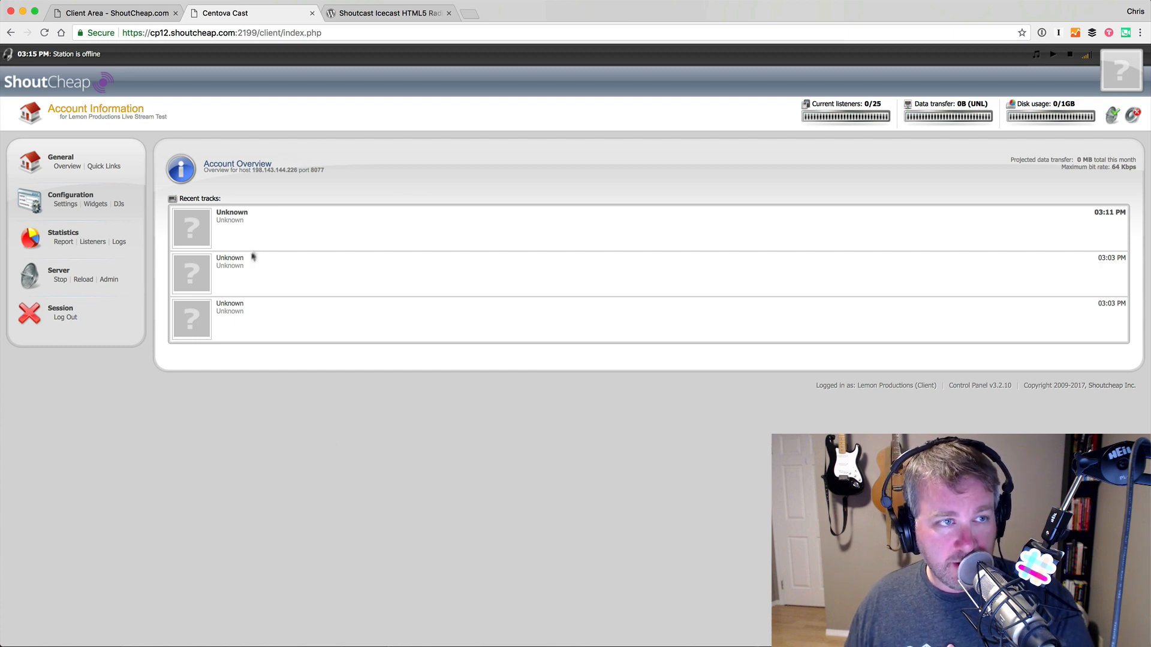
{"action": "left_click", "coordinate": [96, 204]}
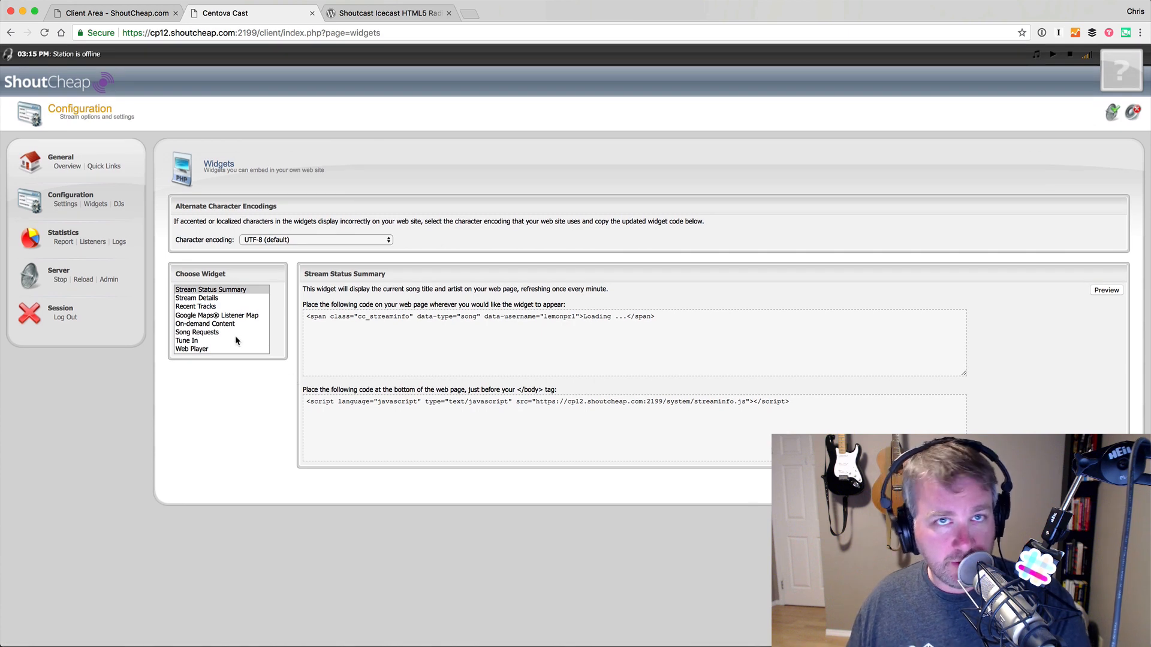
{"action": "left_click", "coordinate": [227, 349]}
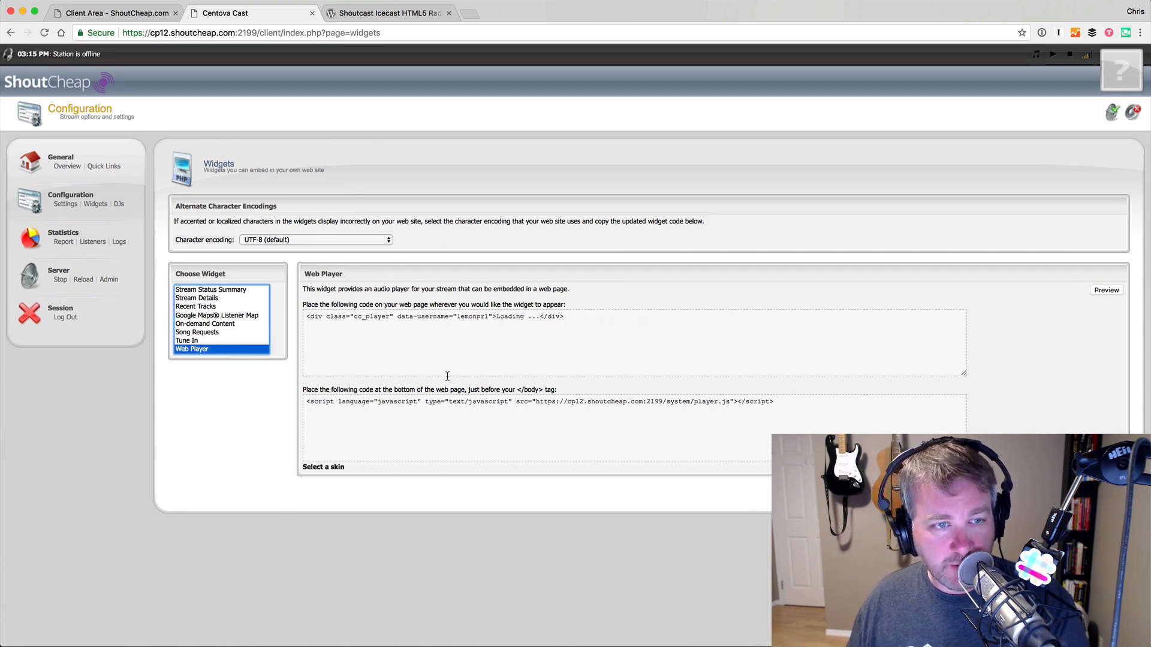
{"action": "left_click_drag", "start_coordinate": [310, 317], "coordinate": [448, 316]}
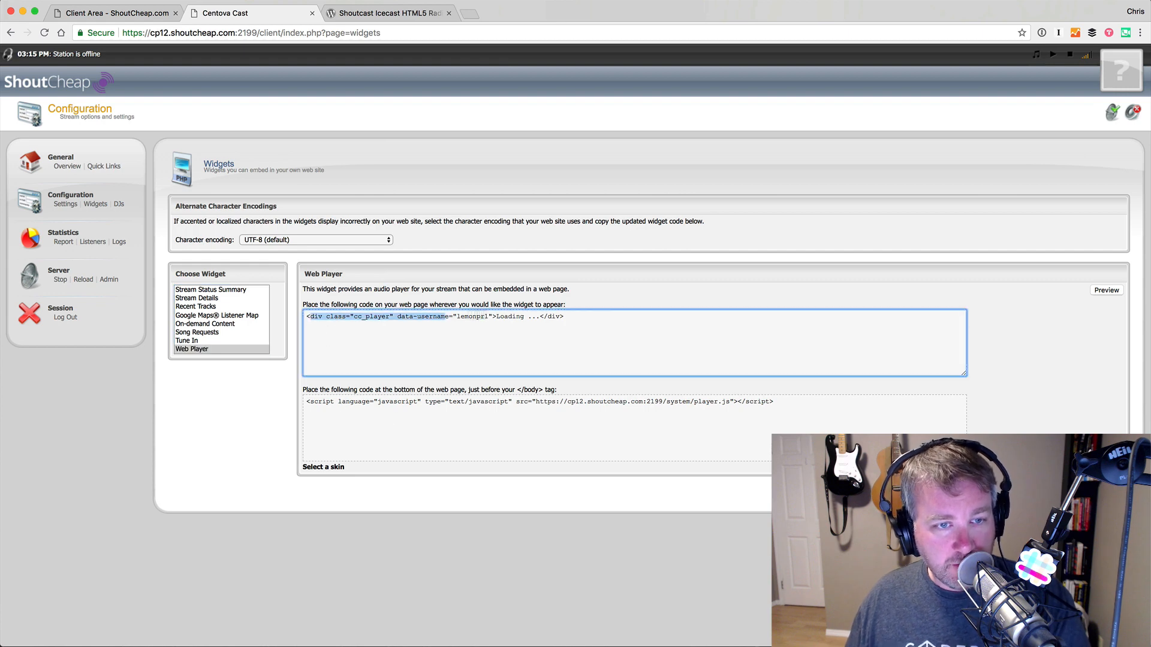
{"action": "left_click", "coordinate": [597, 316]}
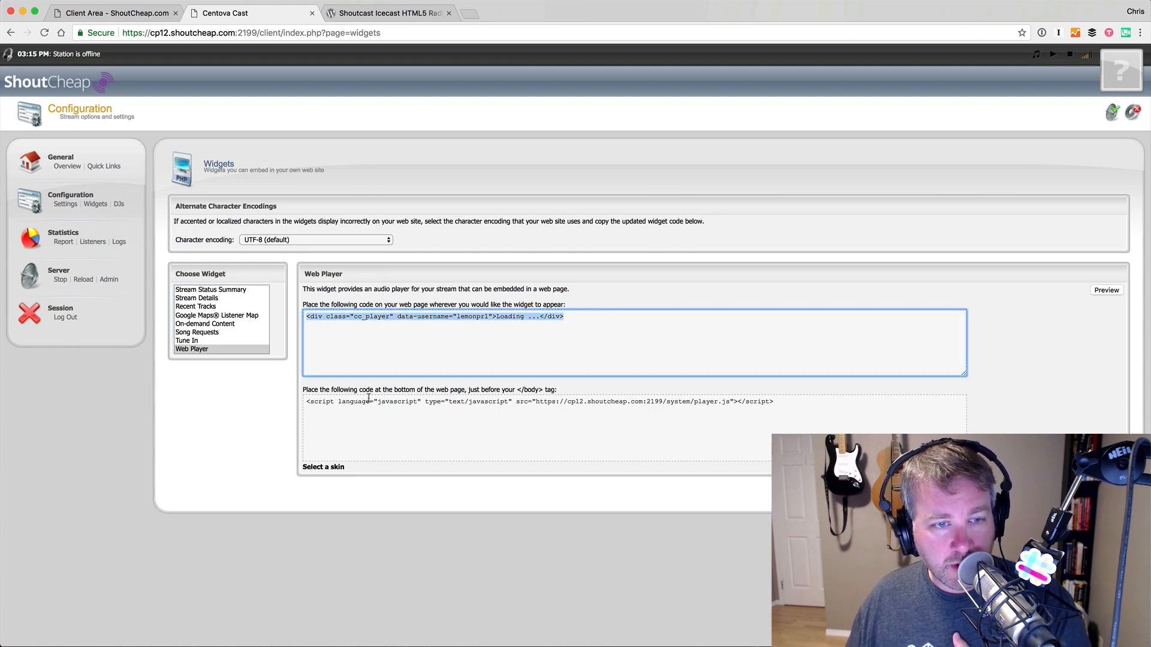
{"action": "left_click", "coordinate": [320, 402]}
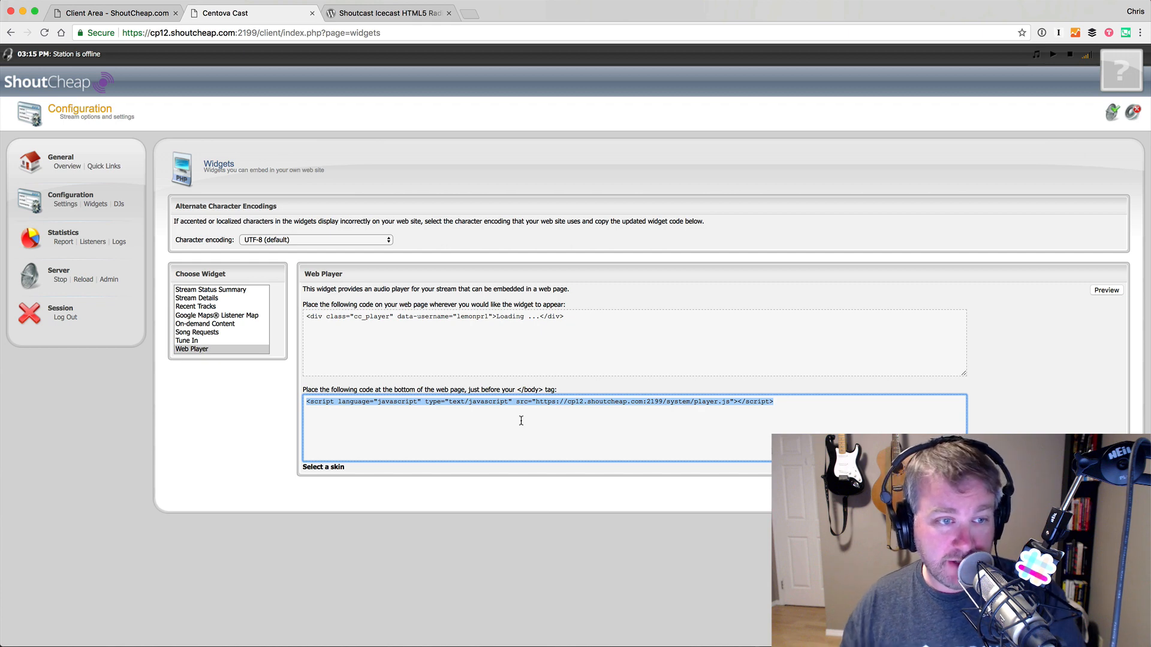
{"action": "left_click", "coordinate": [214, 300]}
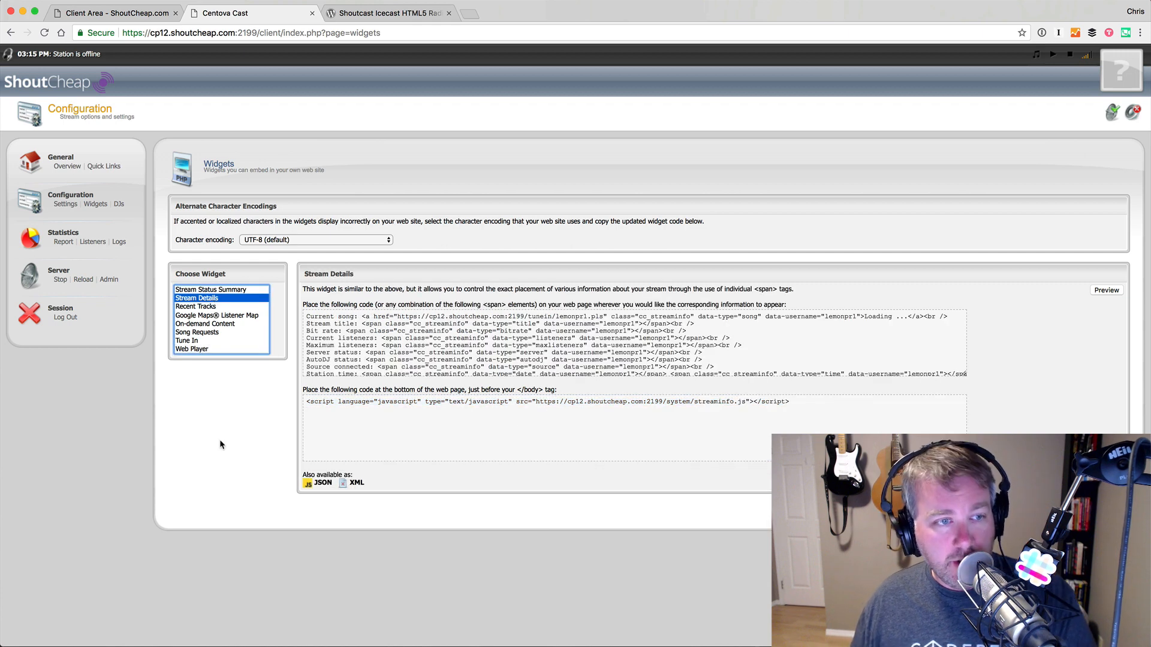
{"action": "left_click", "coordinate": [226, 290]}
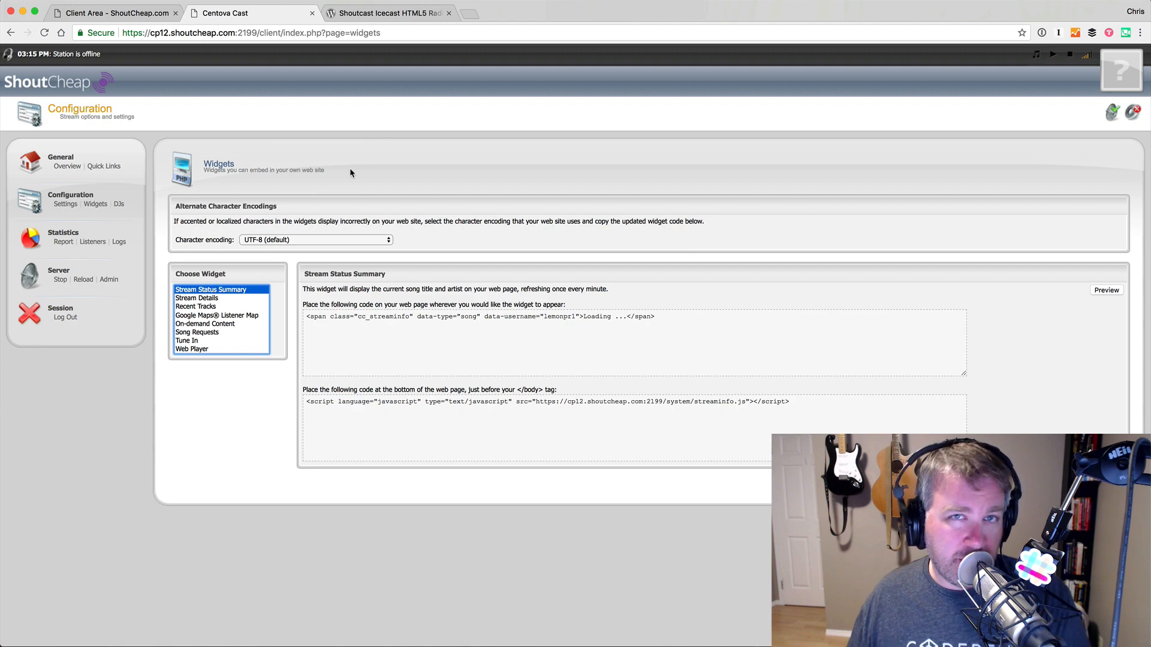
- Switch to the Lemon Productions WordPress admin Posts list in Safari
{"action": "key", "text": "super+Tab"}
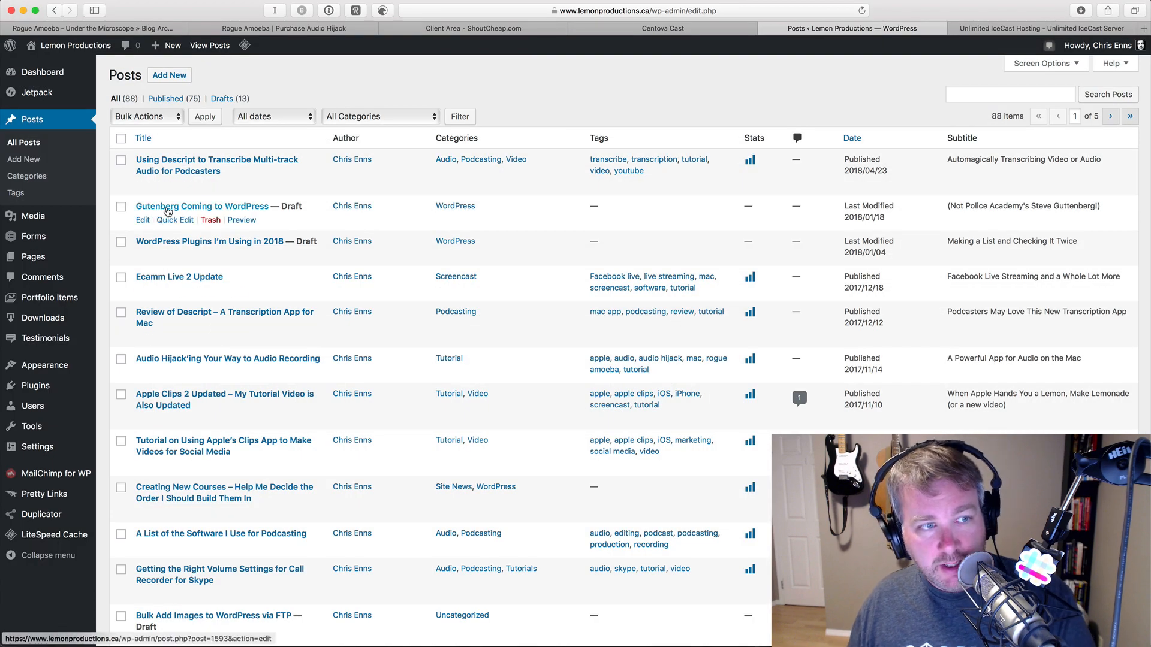
{"action": "mouse_move", "coordinate": [52, 408]}
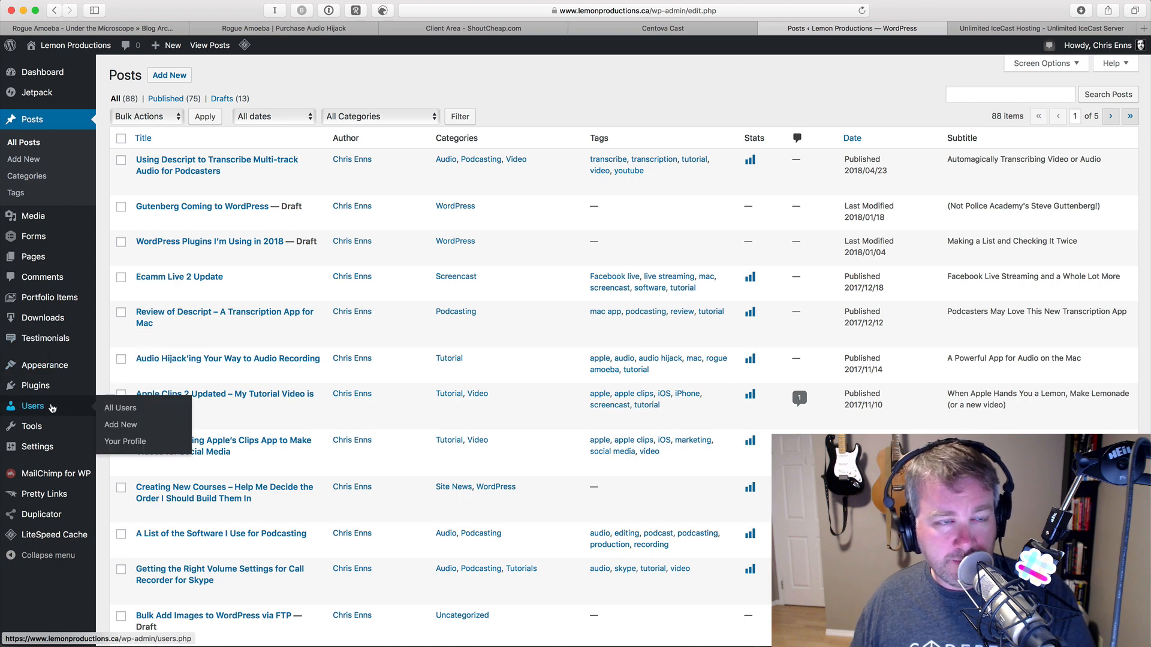
{"action": "mouse_move", "coordinate": [42, 386]}
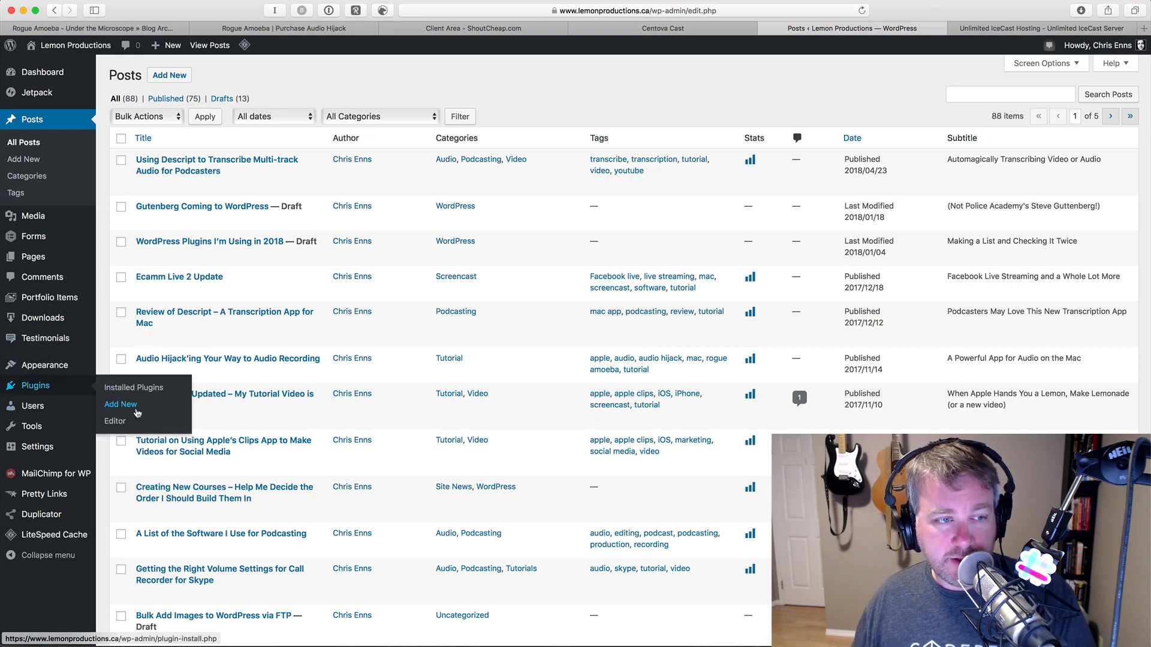
- Search plugins for 'icecast', then install and activate Shoutcast Icecast HTML5 Radio Player
{"action": "left_click", "coordinate": [137, 413]}
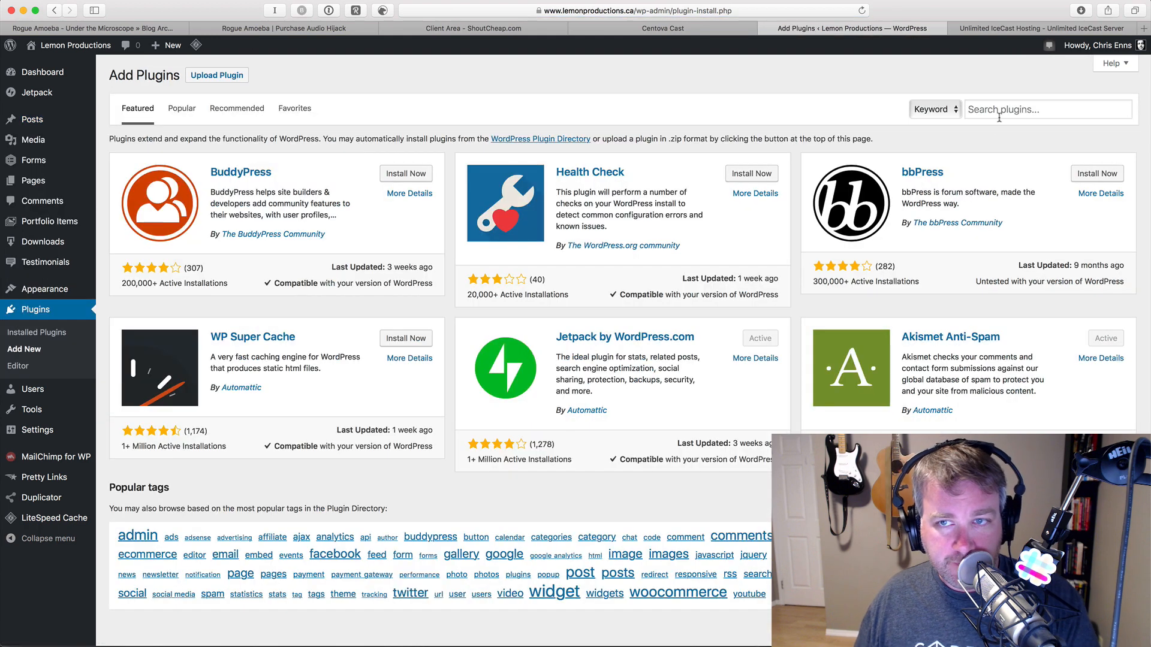
{"action": "left_click", "coordinate": [1049, 107]}
{"action": "type", "text": "ice"}
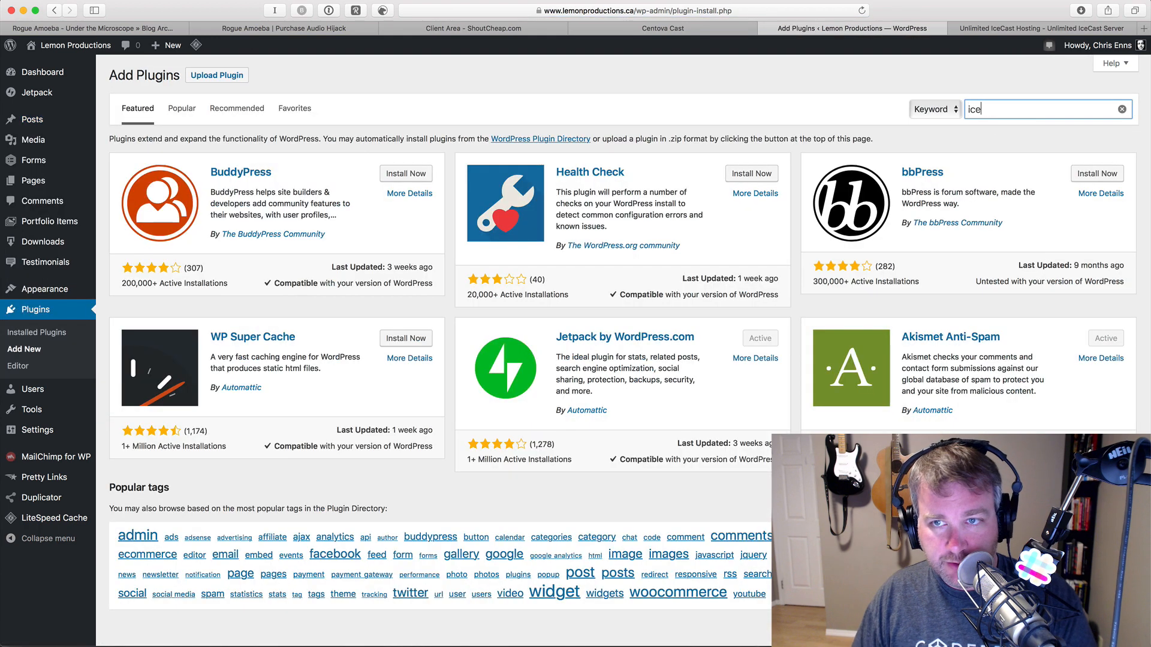
{"action": "type", "text": "cast"}
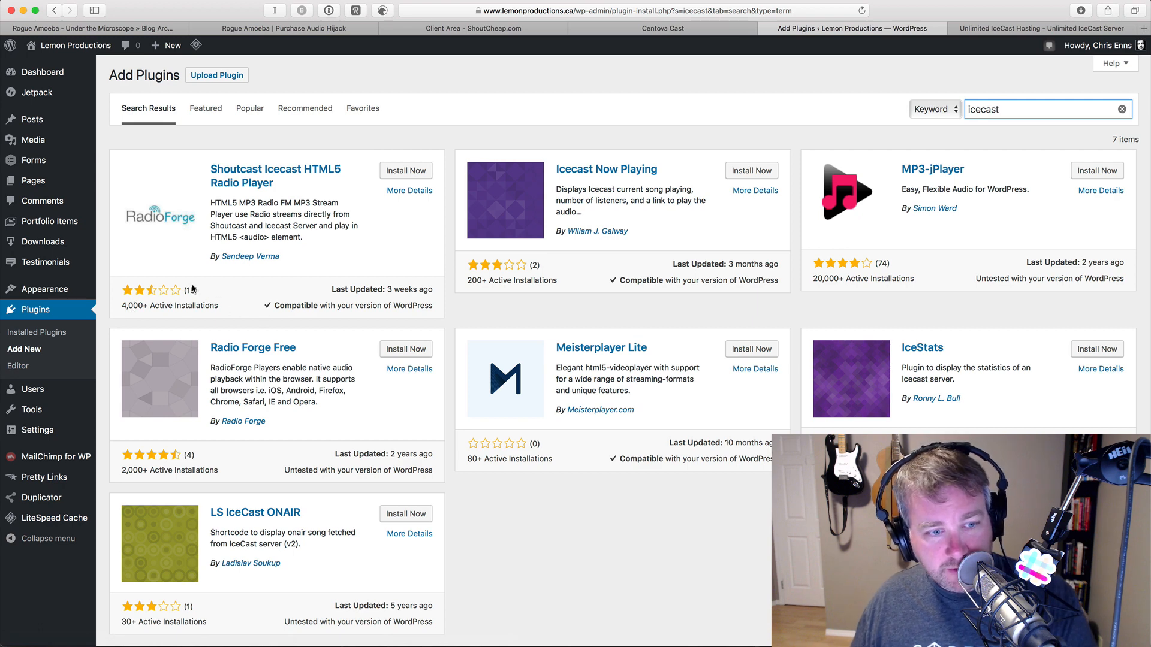
{"action": "left_click", "coordinate": [406, 173]}
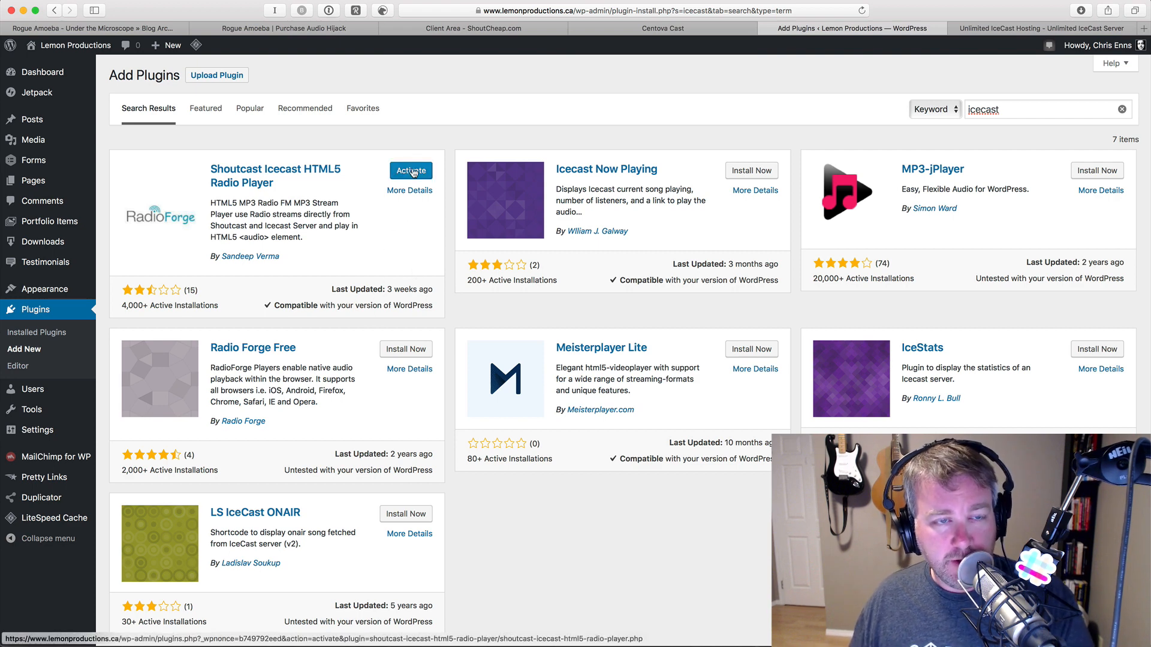
{"action": "left_click", "coordinate": [412, 173]}
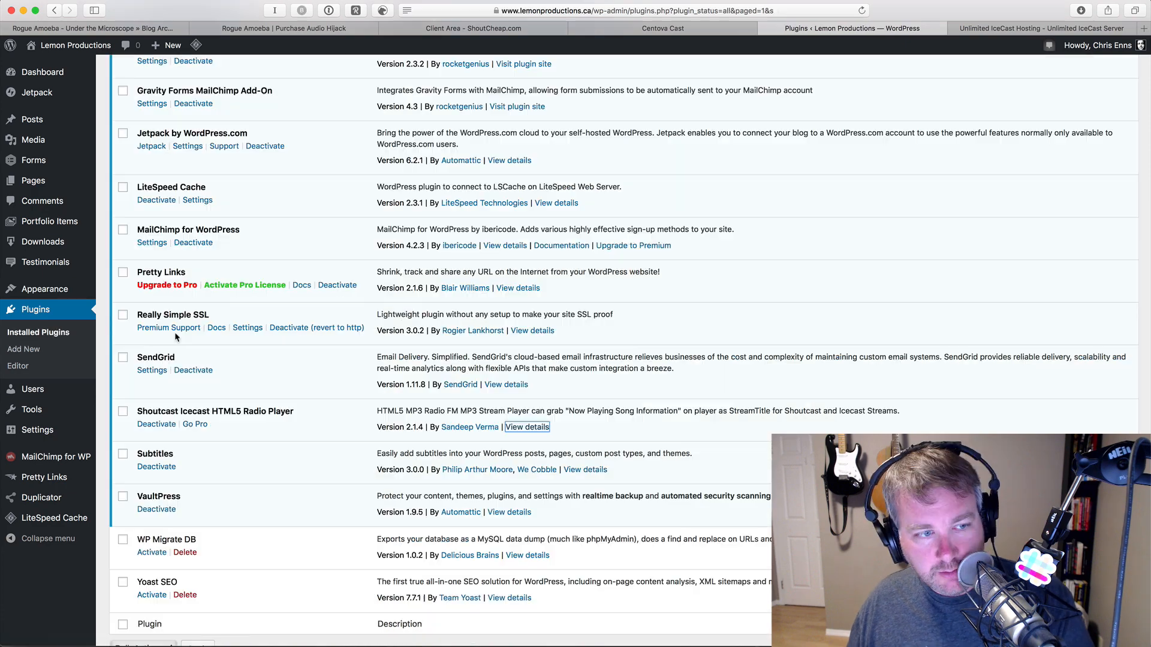
- Open the Shoutcast Icecast HTML5 Radio Player options and inspect the example stream address
{"action": "mouse_move", "coordinate": [57, 431]}
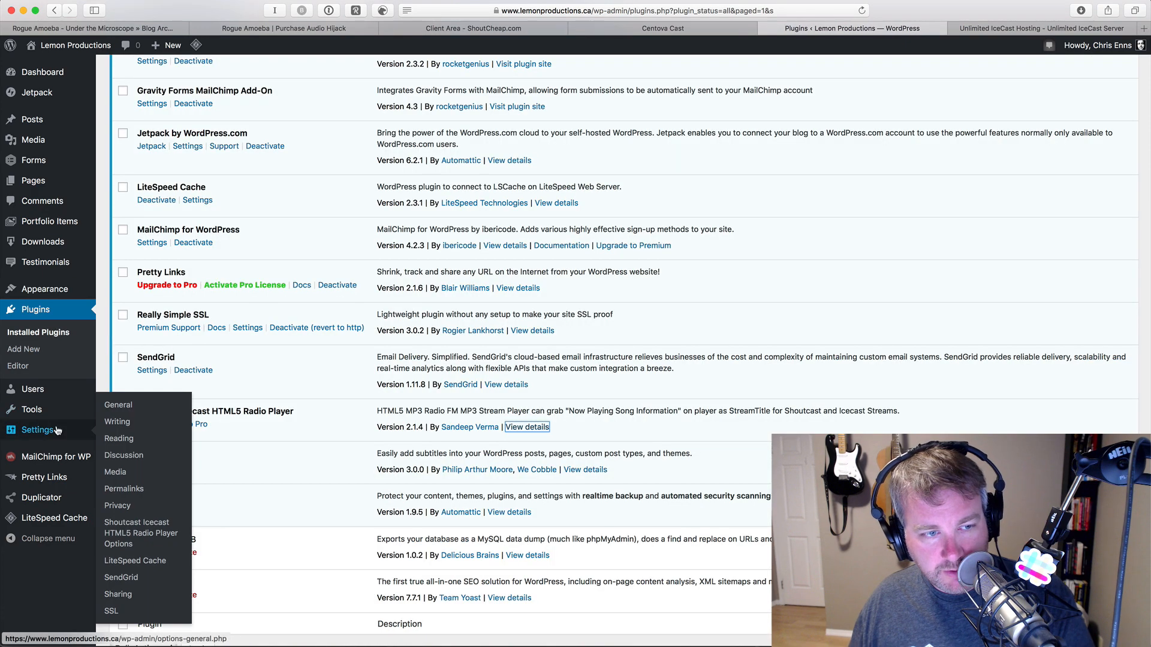
{"action": "left_click", "coordinate": [149, 527]}
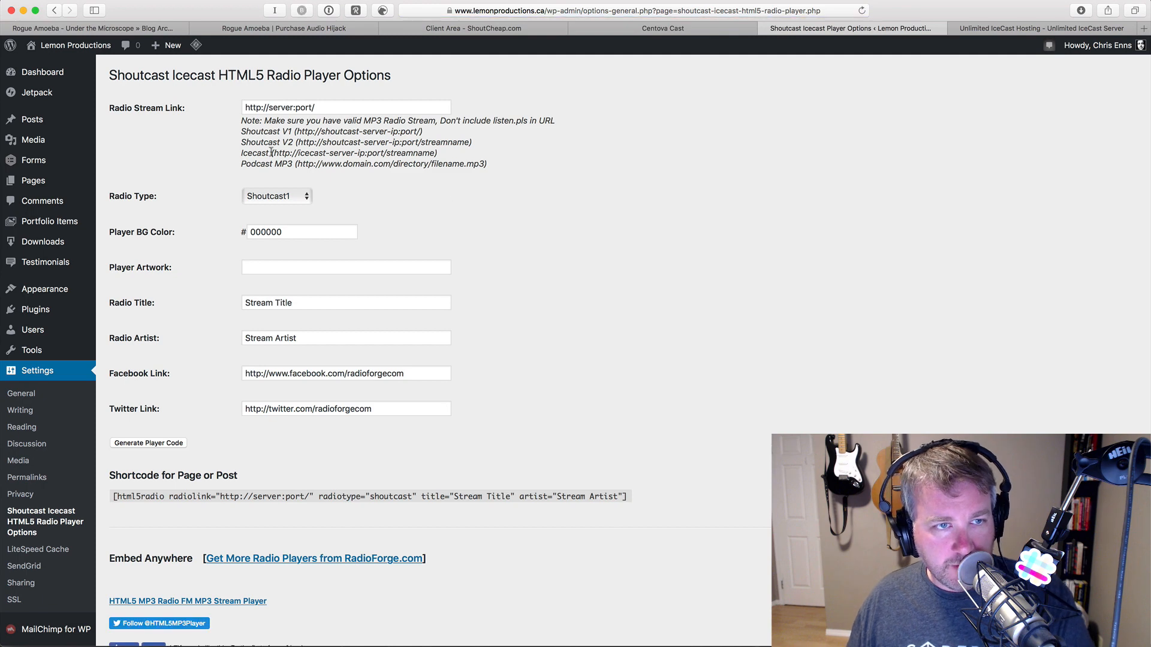
{"action": "left_click_drag", "start_coordinate": [271, 153], "coordinate": [449, 157]}
{"action": "left_click", "coordinate": [462, 161]}
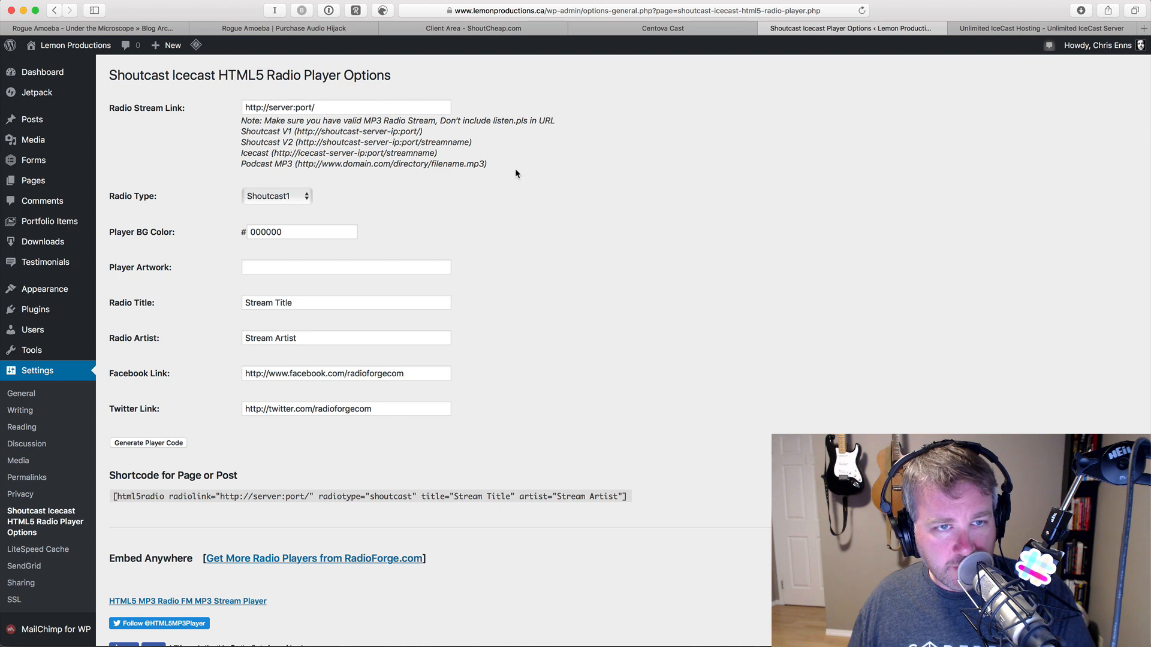
- Copy the server IP 198.143.144.226 from the Bear server-details note
{"action": "key", "text": "super+Tab"}
{"action": "key", "text": "super+Tab"}
{"action": "key", "text": "super+Tab"}
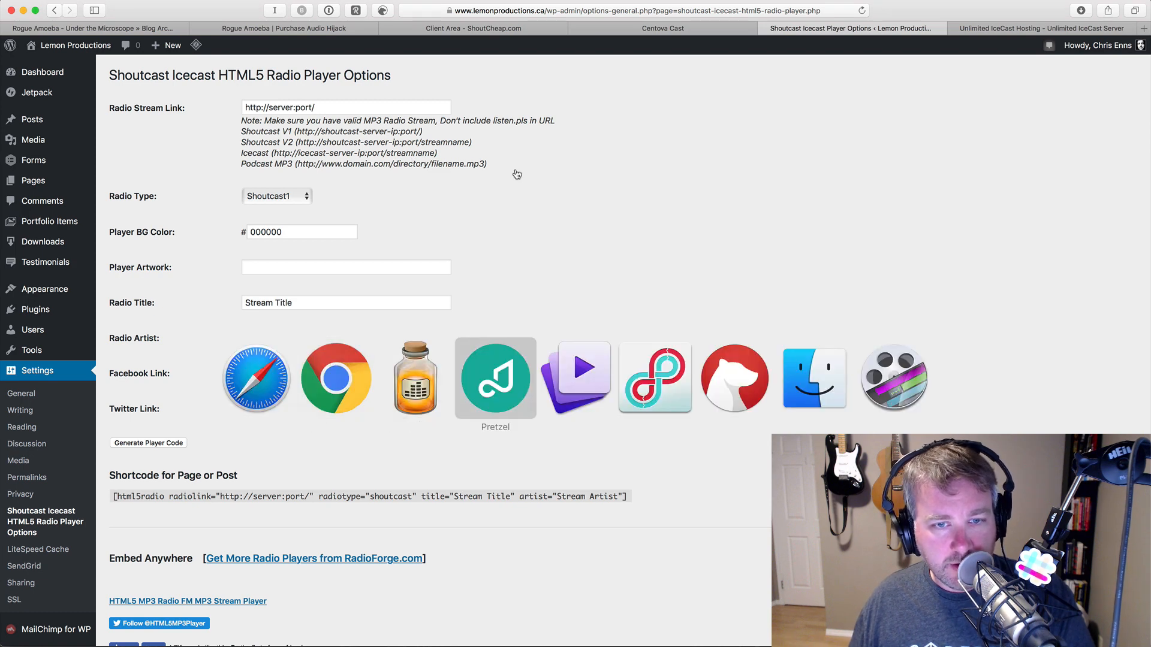
{"action": "key", "text": "super+Tab"}
{"action": "key", "text": "super+Tab"}
{"action": "key", "text": "super+Tab"}
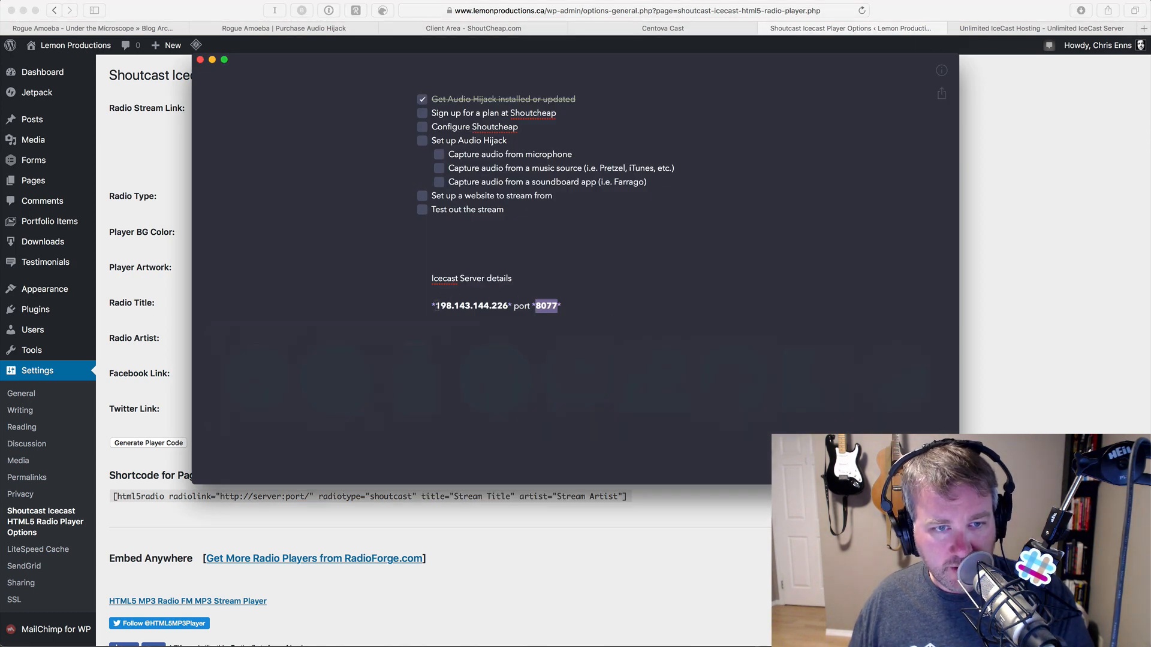
{"action": "left_click_drag", "start_coordinate": [435, 306], "coordinate": [506, 307]}
{"action": "key", "text": "super+c"}
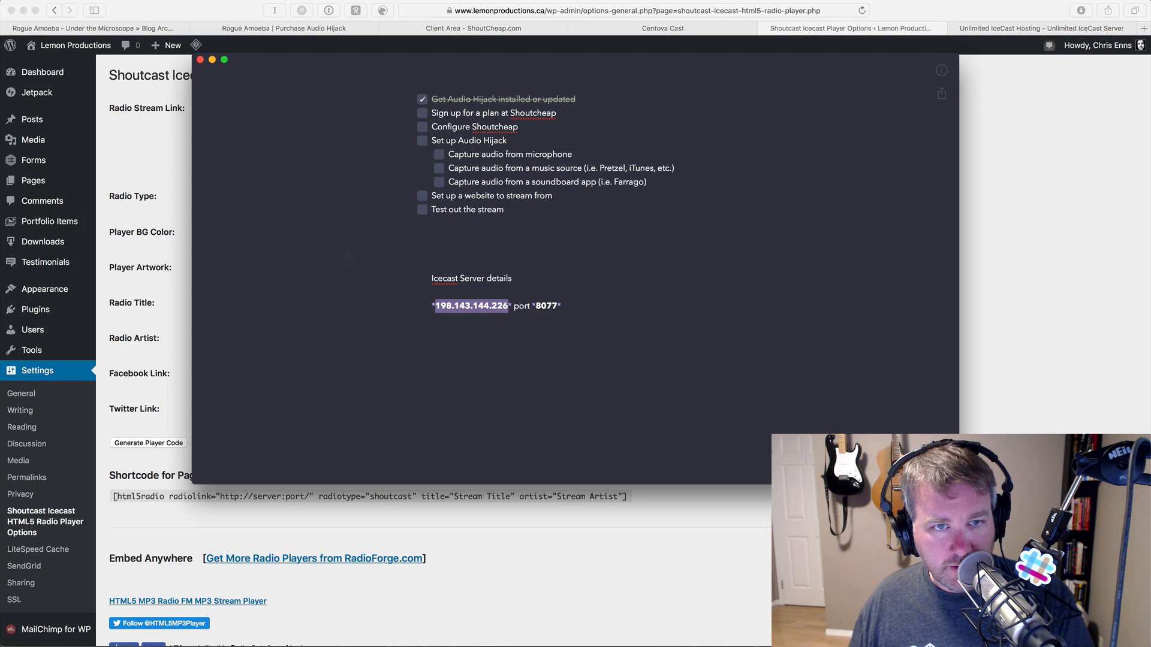
{"action": "key", "text": "super+h"}
- Set the Radio Stream Link to 198.143.144.226:8077/
{"action": "double_click", "coordinate": [289, 107]}
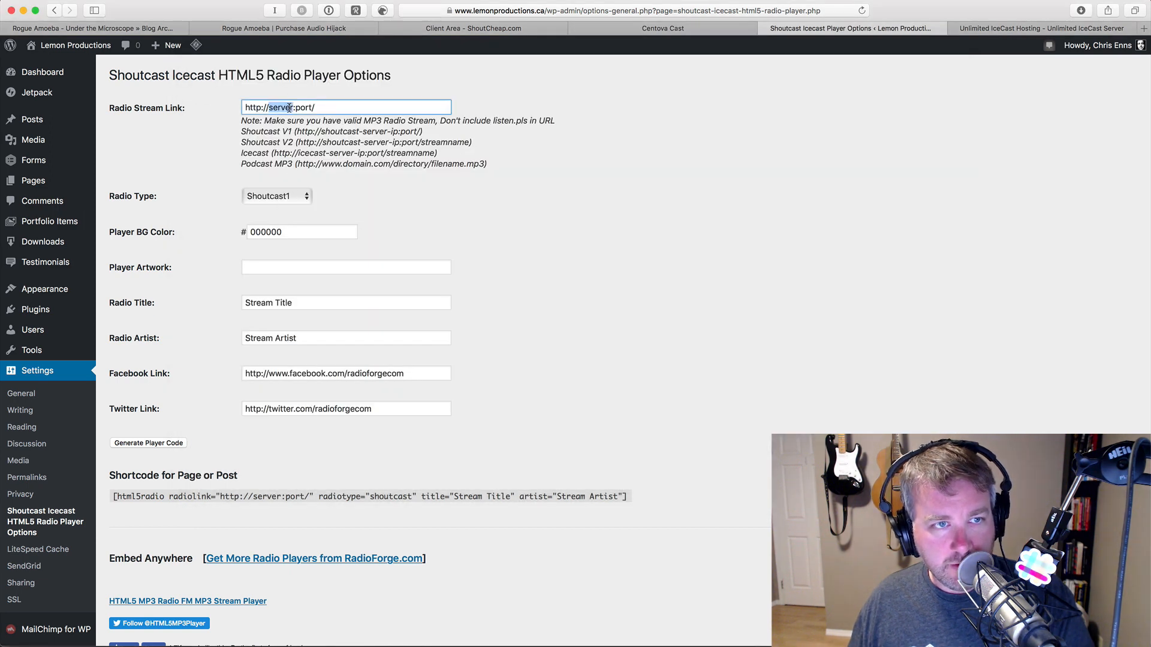
{"action": "triple_click", "coordinate": [289, 107]}
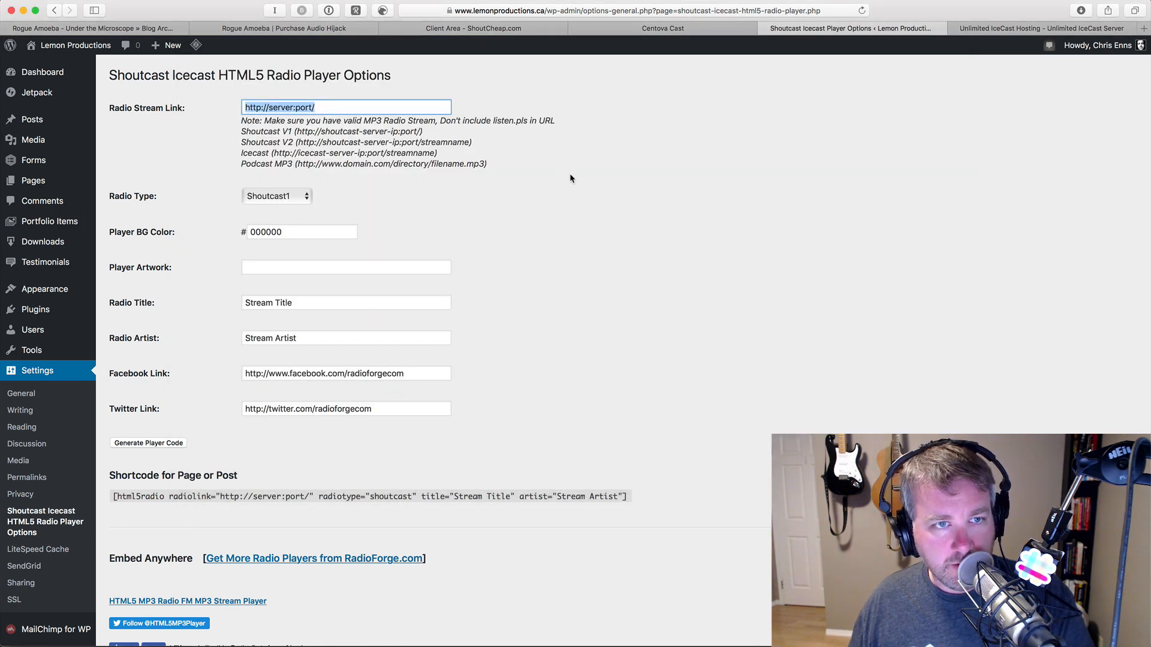
{"action": "key", "text": "super+v"}
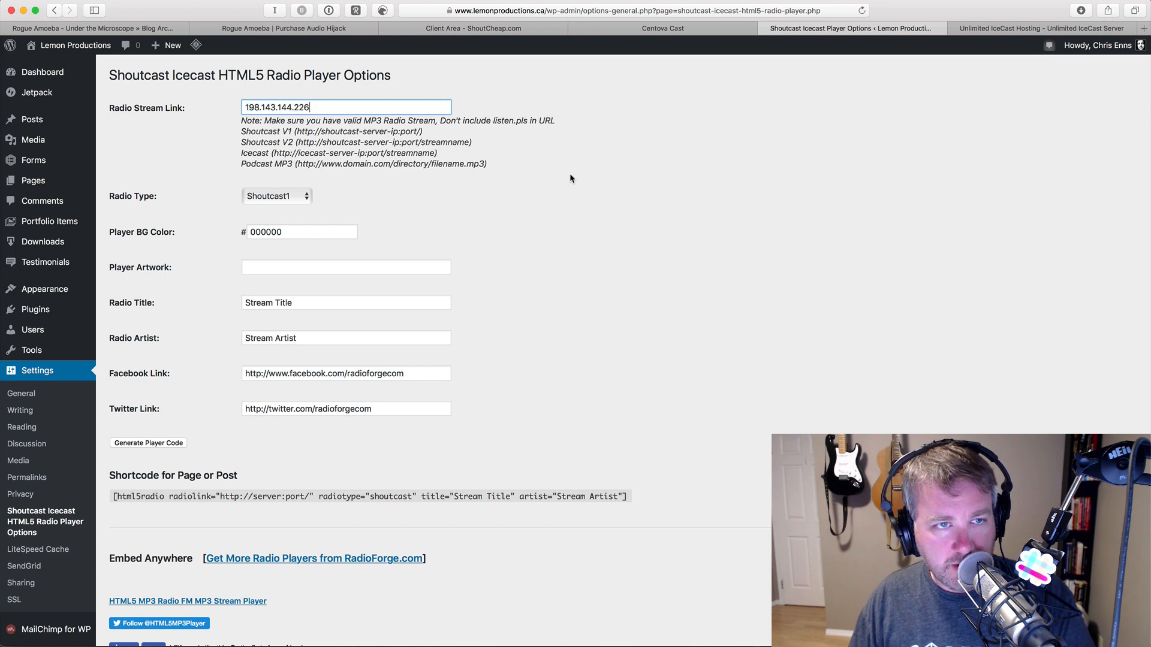
{"action": "key", "text": "super+Tab"}
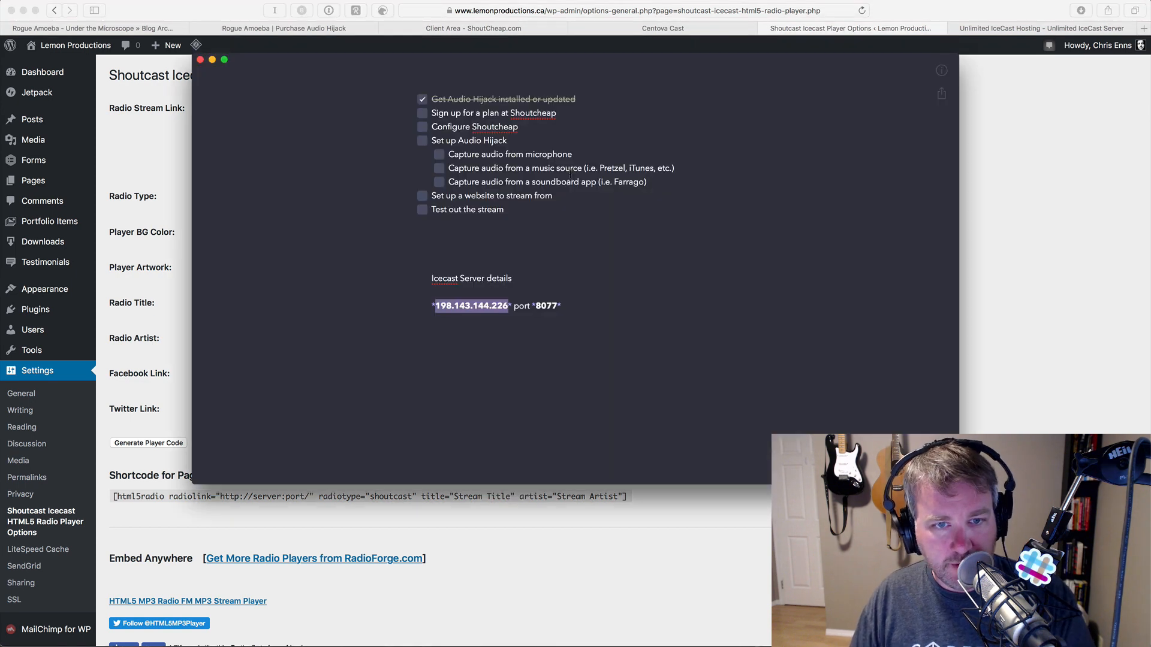
{"action": "key", "text": "super+Tab"}
{"action": "type", "text": ":8077/"}
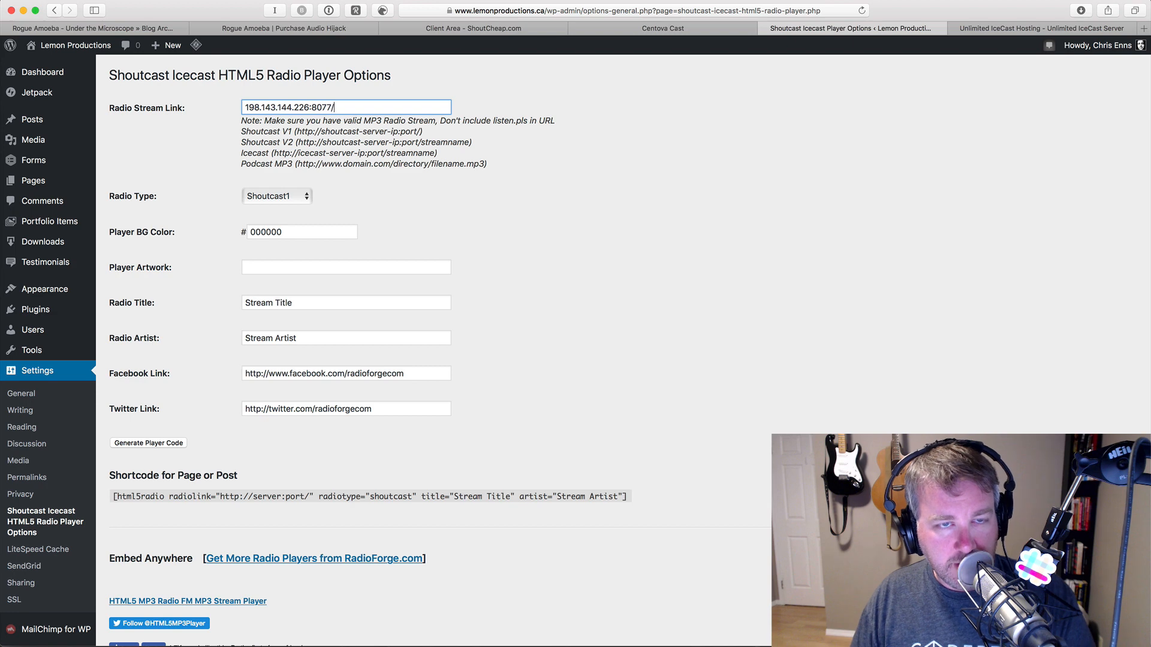
{"action": "key", "text": "super+Tab"}
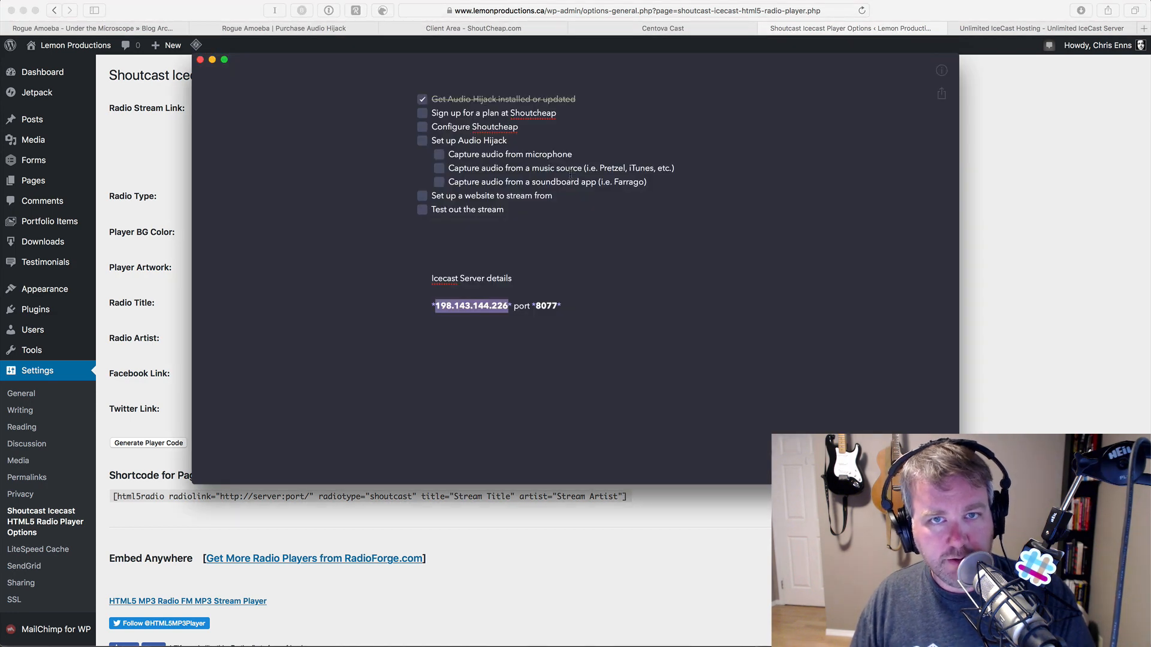
{"action": "key", "text": "super+Tab"}
{"action": "key", "text": "super+Tab"}
{"action": "key", "text": "super+Tab"}
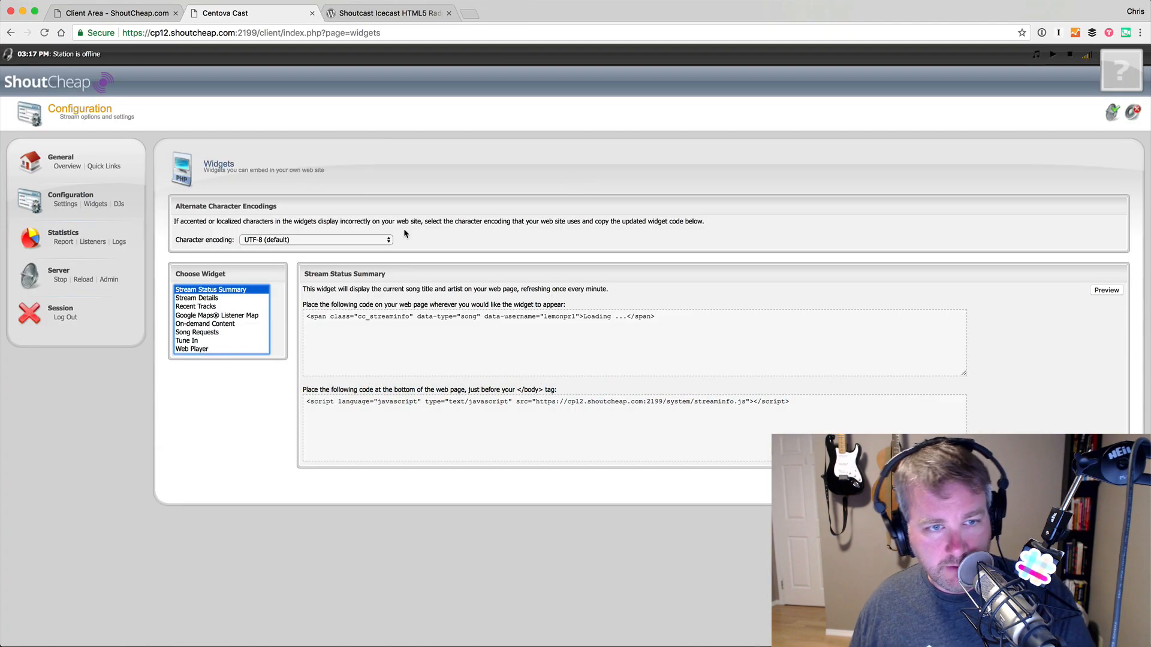
- Open the Centova Cast stream Configuration Settings page
{"action": "left_click", "coordinate": [66, 204]}
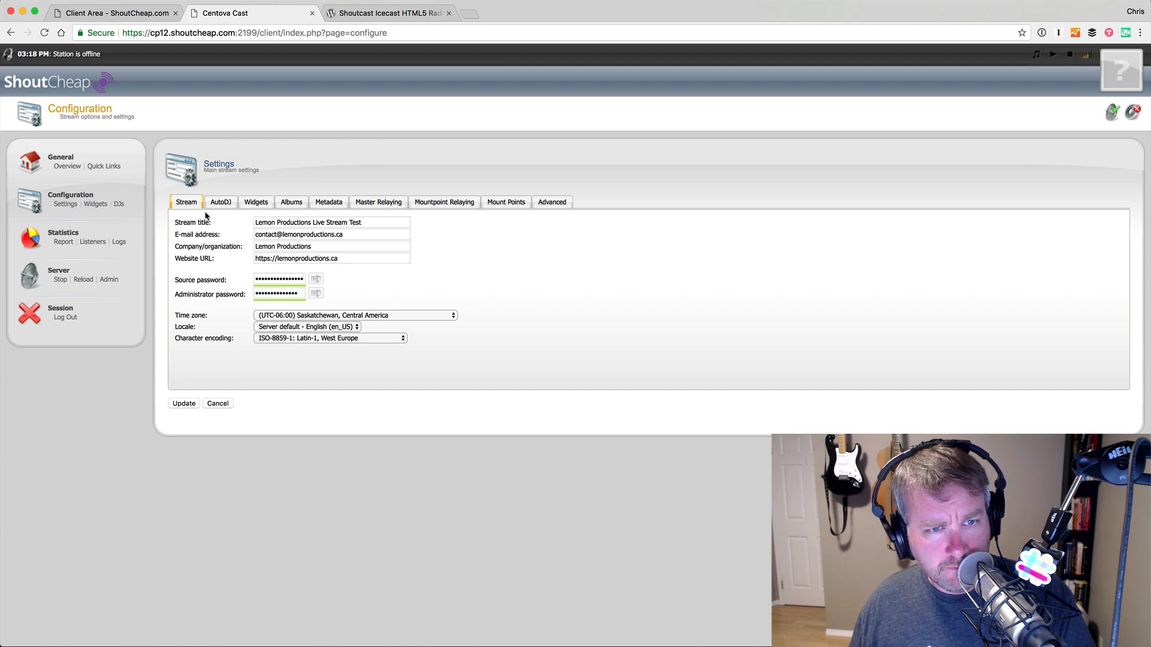
{"action": "key", "text": "super+Tab"}
{"action": "key", "text": "super+Tab"}
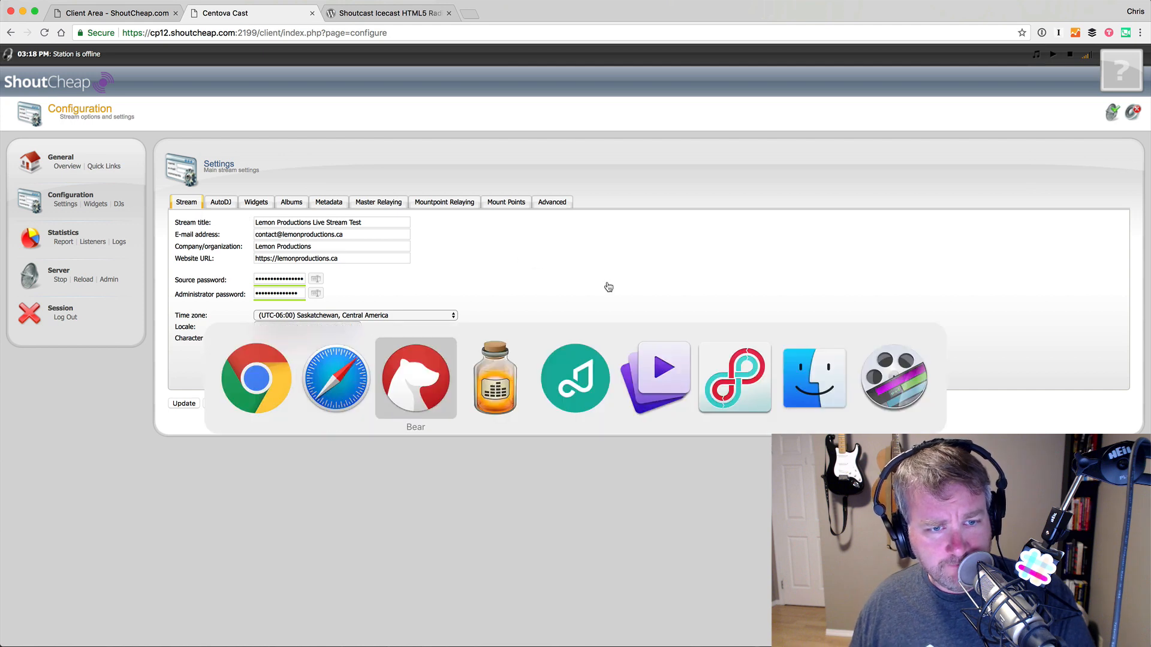
- Copy the '/stream' mountpoint from the Broadcast block's settings
{"action": "left_click", "coordinate": [565, 229]}
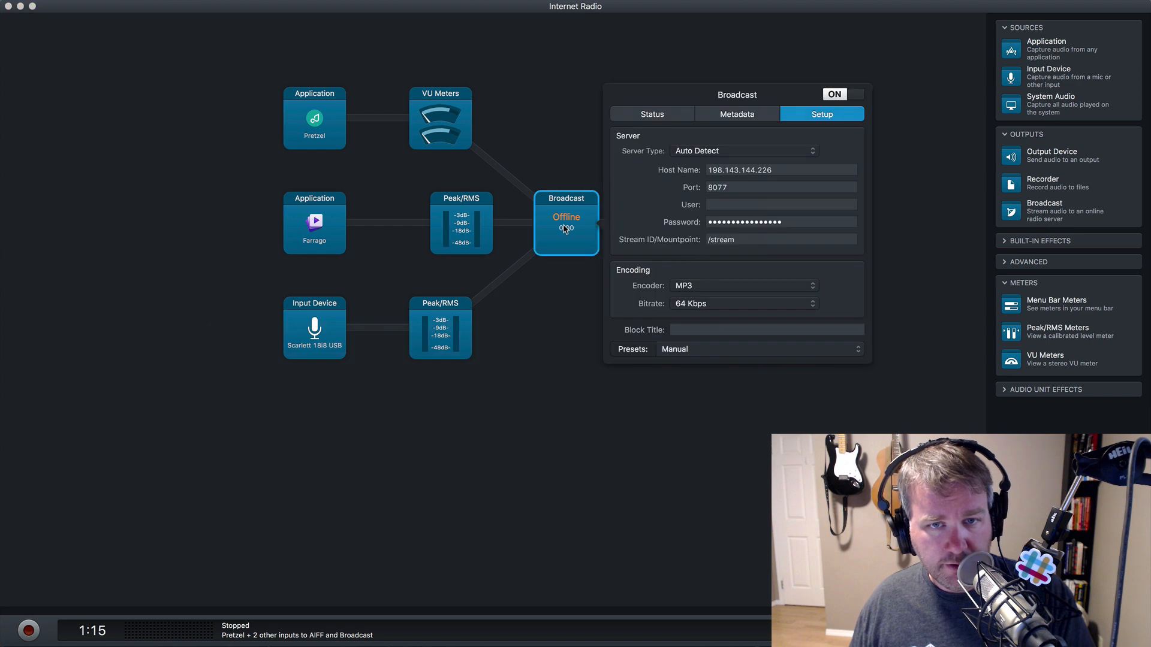
{"action": "left_click", "coordinate": [760, 238]}
{"action": "triple_click", "coordinate": [761, 239]}
{"action": "key", "text": "super+c"}
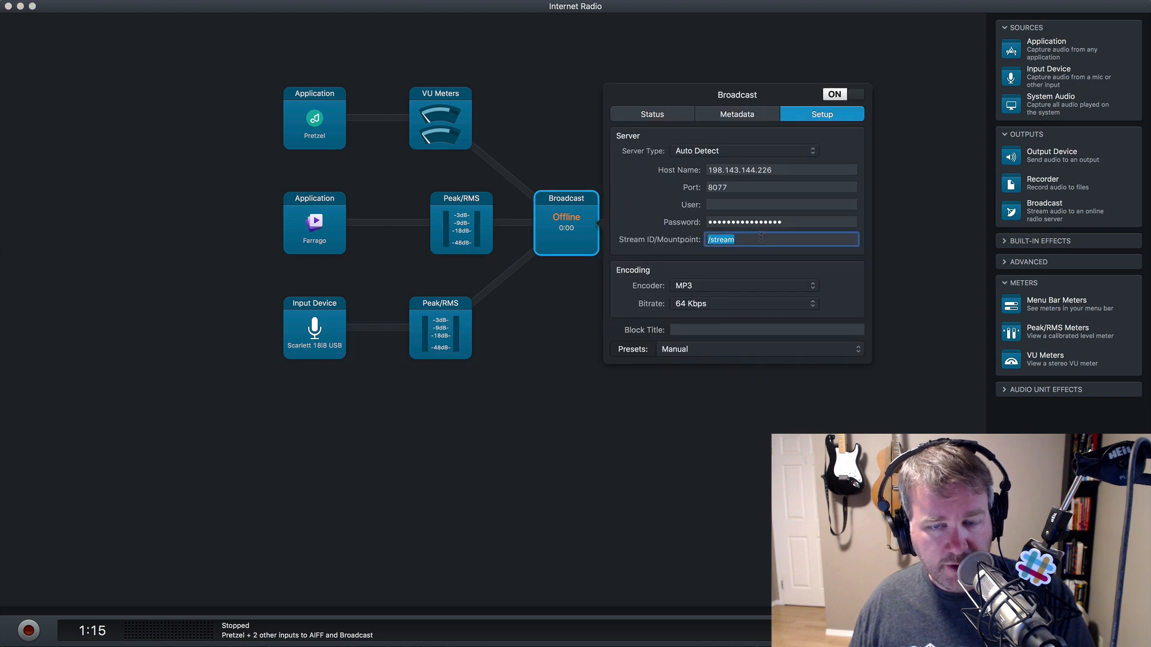
{"action": "left_click", "coordinate": [606, 498]}
{"action": "key", "text": "super+Tab"}
{"action": "key", "text": "super+Tab"}
{"action": "key", "text": "super+Tab"}
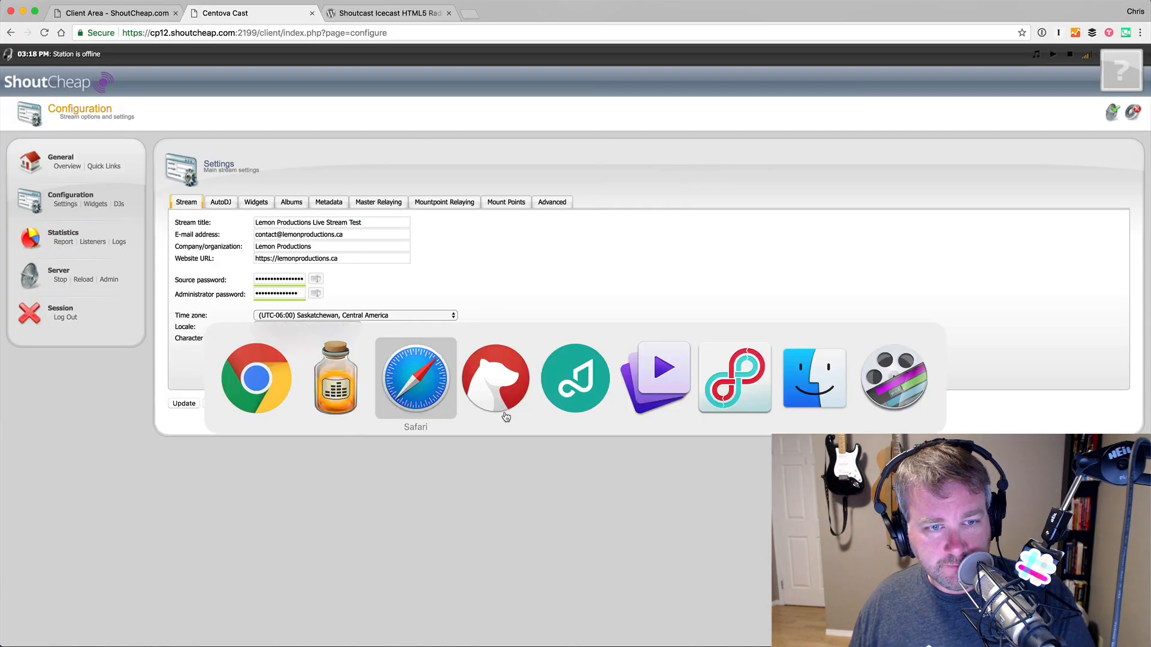
{"action": "key", "text": "super+Tab"}
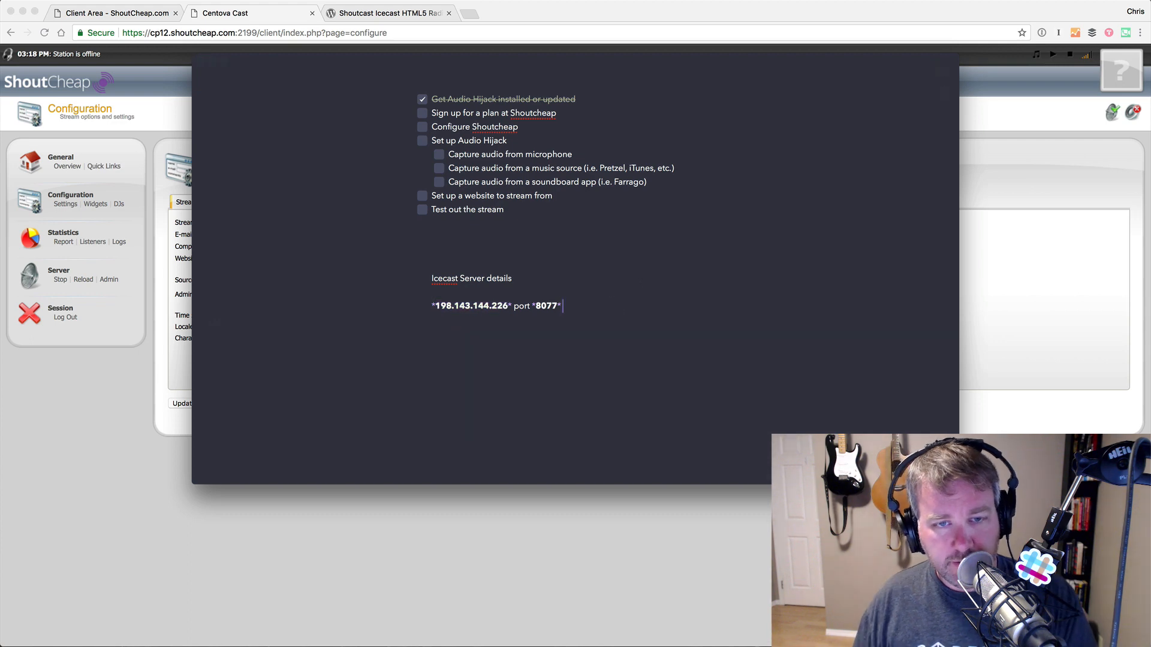
- Add '/stream' after port 8077 in the Bear note of Icecast server details
{"action": "key", "text": "super+v"}
{"action": "key", "text": "alt+BackSpace"}
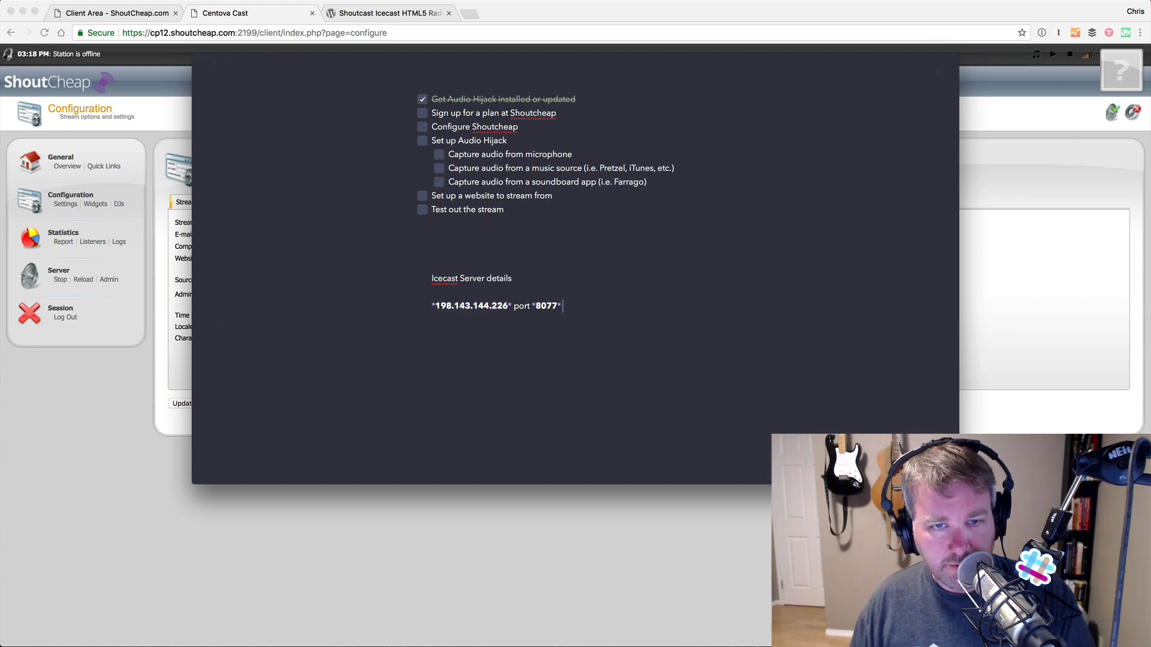
{"action": "type", "text": "stream"}
{"action": "key", "text": "super+Tab"}
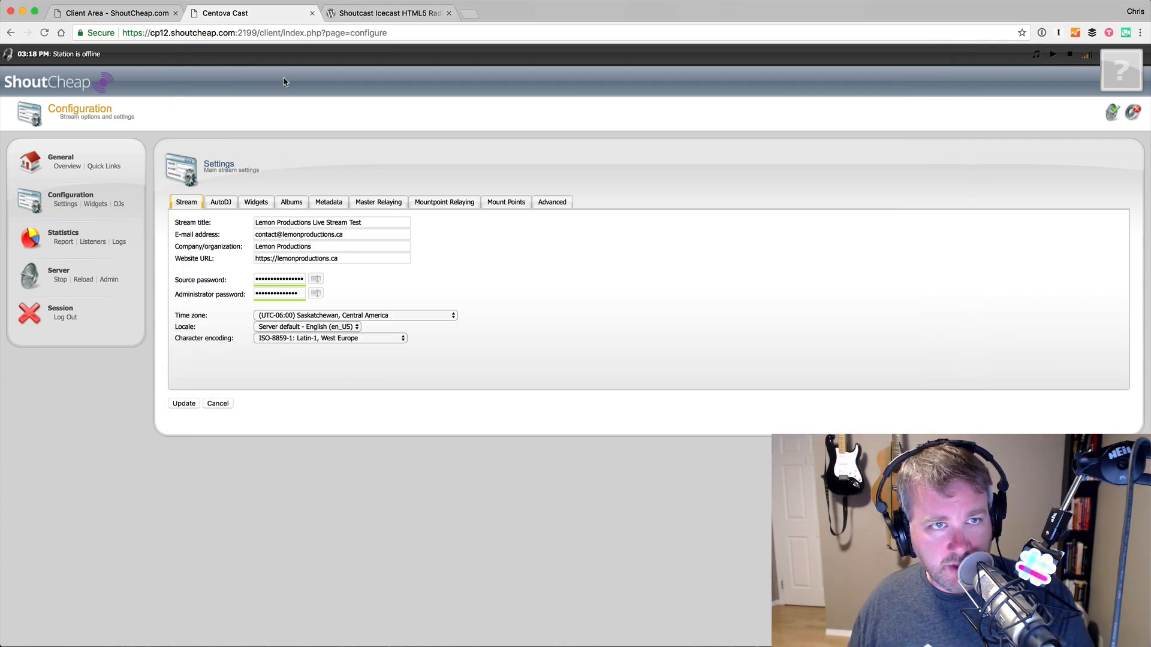
{"action": "key", "text": "super+Tab"}
{"action": "key", "text": "super+Tab"}
{"action": "key", "text": "super+Tab"}
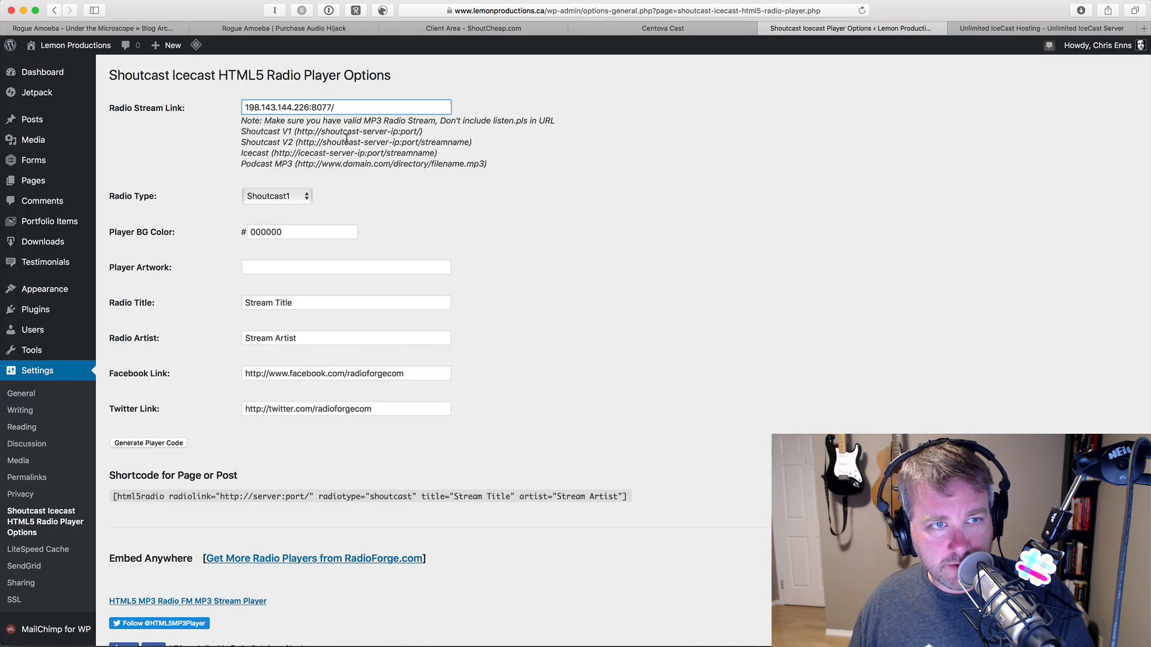
- Complete the stream path with 'stream' and set the radio type to Icecast
{"action": "type", "text": "stream"}
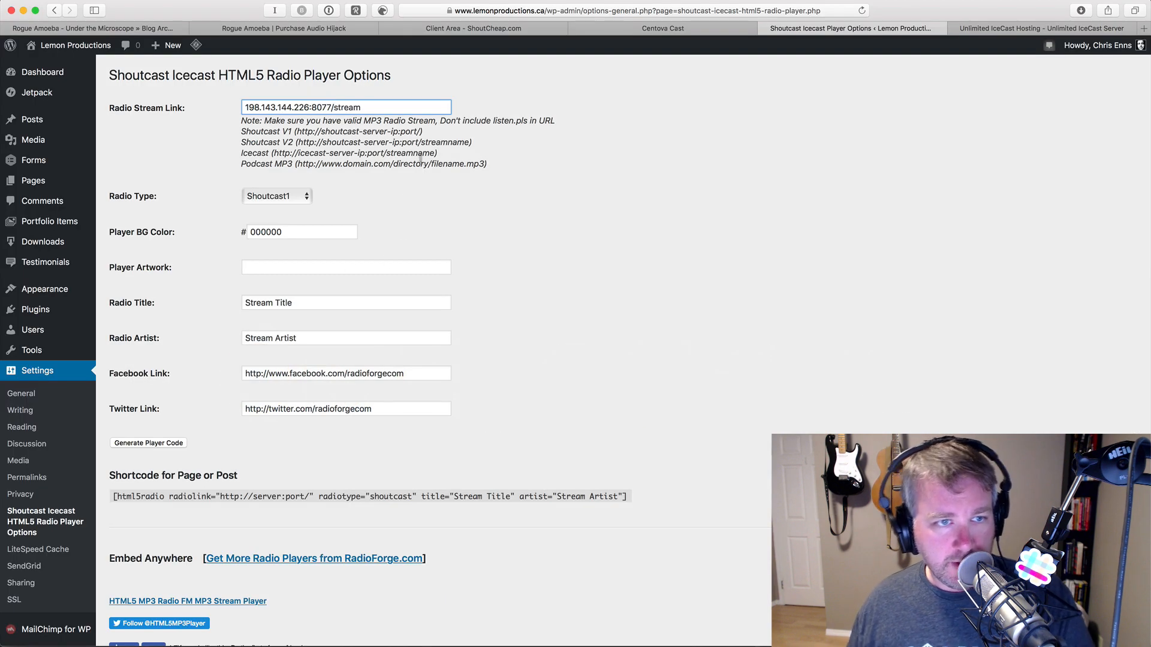
{"action": "left_click", "coordinate": [294, 196]}
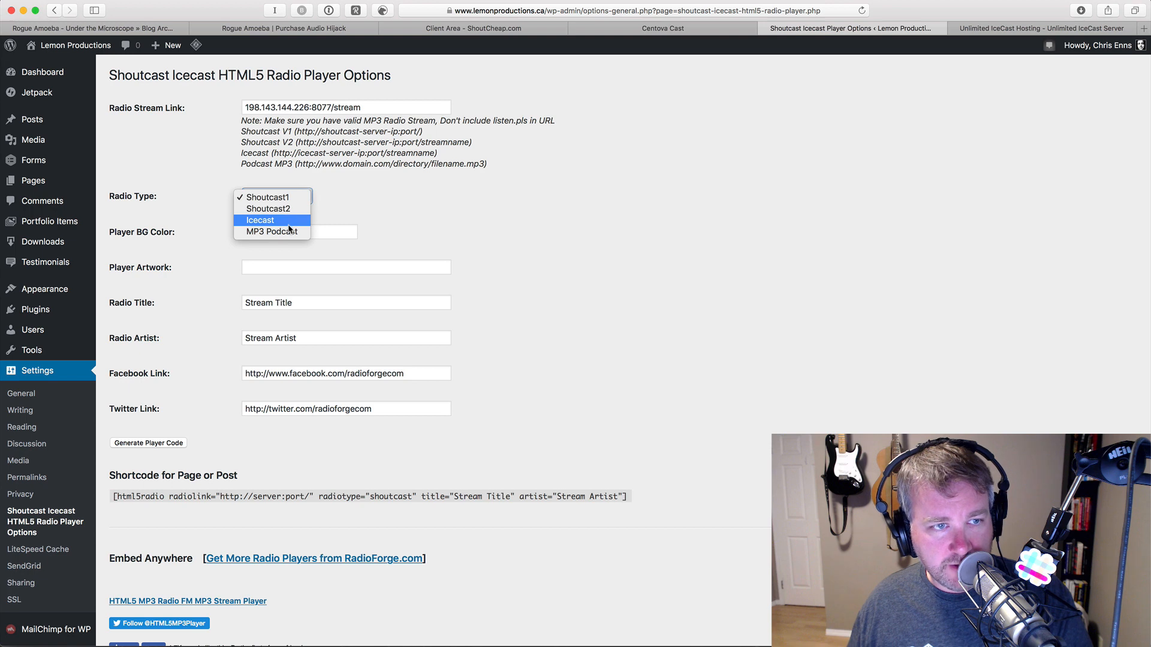
{"action": "left_click", "coordinate": [275, 220]}
{"action": "scroll", "coordinate": [469, 253], "scroll_direction": "down", "scroll_amount": 2}
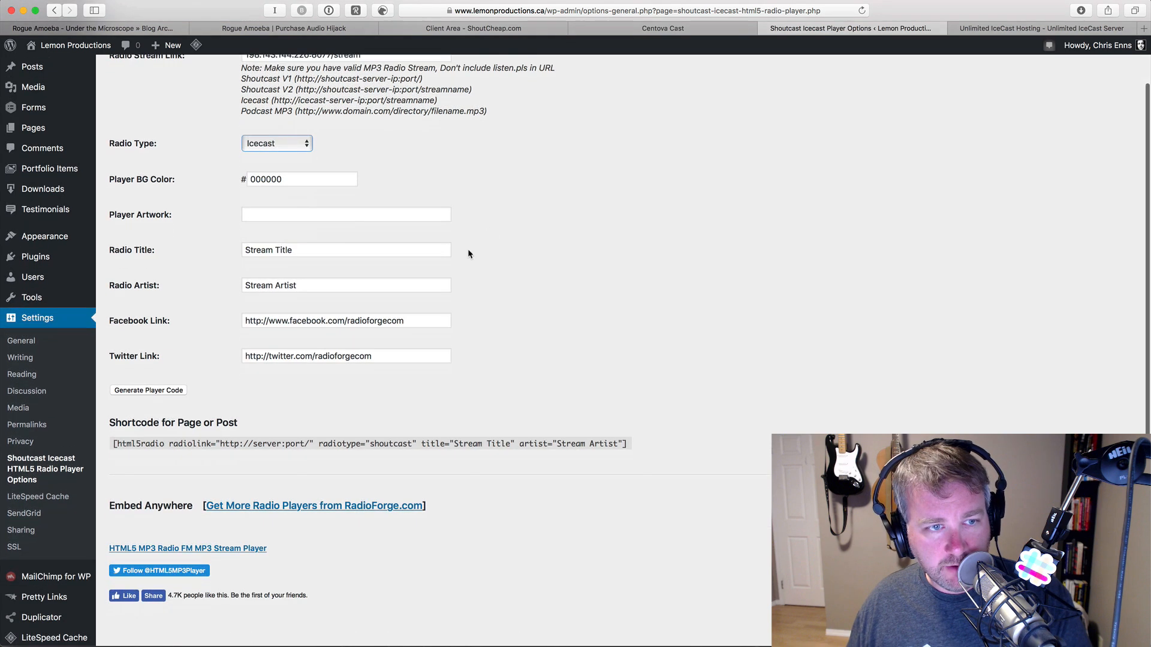
{"action": "left_click", "coordinate": [355, 253]}
{"action": "scroll", "coordinate": [464, 287], "scroll_direction": "down", "scroll_amount": 1}
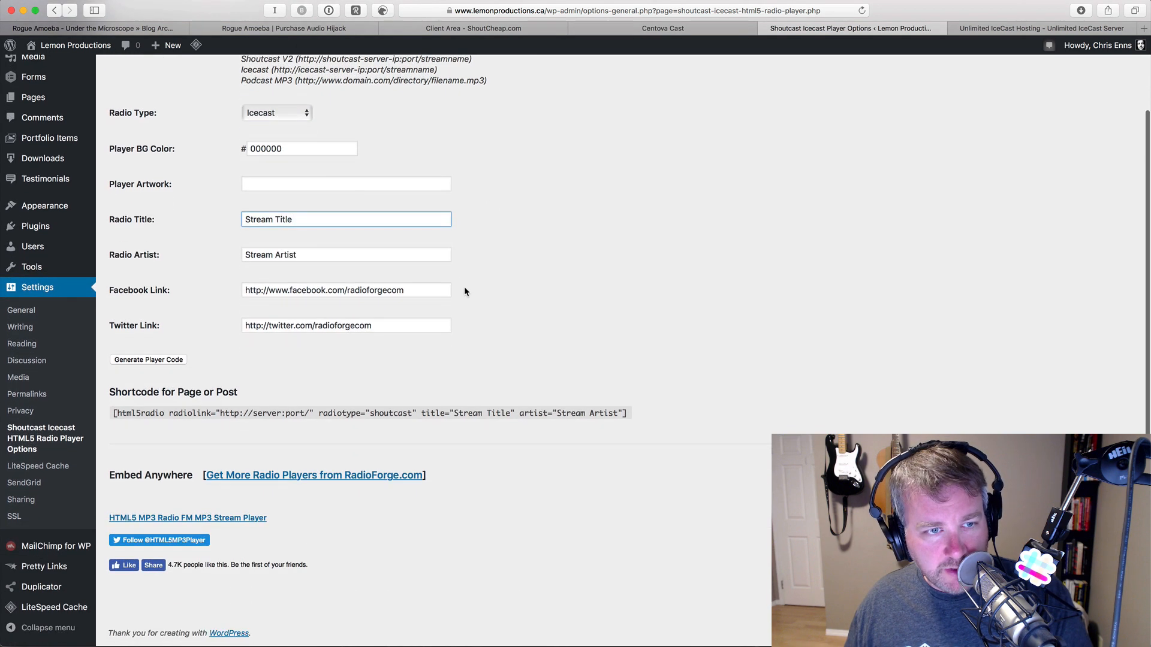
{"action": "left_click", "coordinate": [354, 254]}
- Replace the Facebook and Twitter links with the Lemon Productions addresses
{"action": "triple_click", "coordinate": [413, 290]}
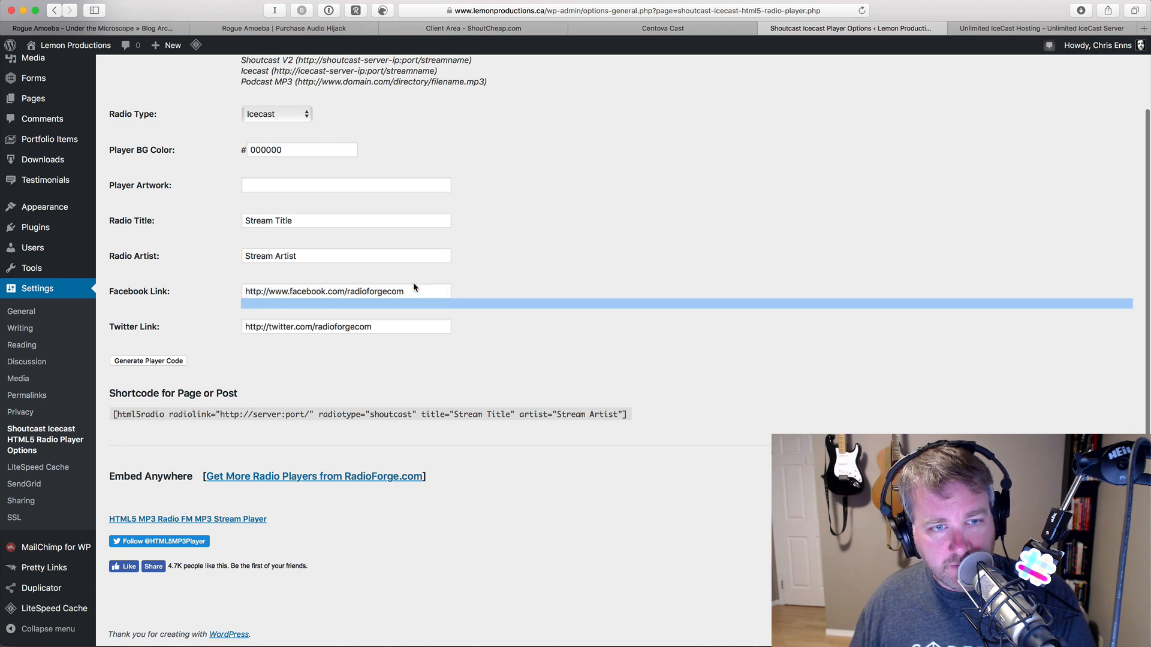
{"action": "left_click", "coordinate": [385, 291]}
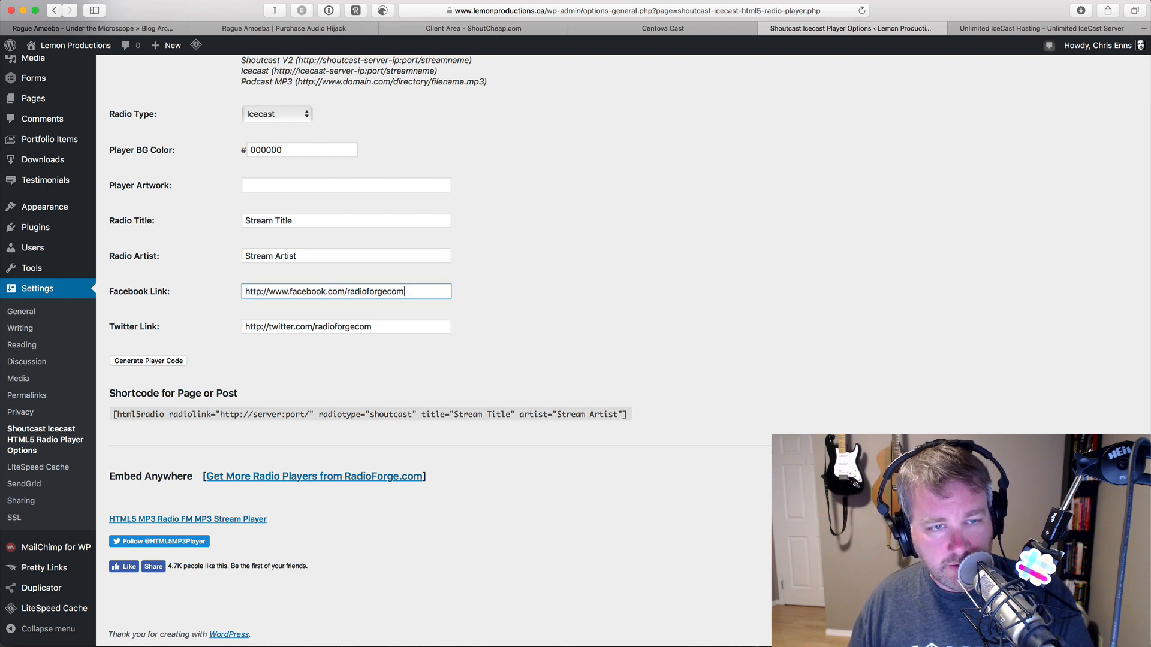
{"action": "double_click", "coordinate": [385, 290]}
{"action": "key", "text": "super+a"}
{"action": "type", "text": "https://www.facebook.com/lemonproductionsca/"}
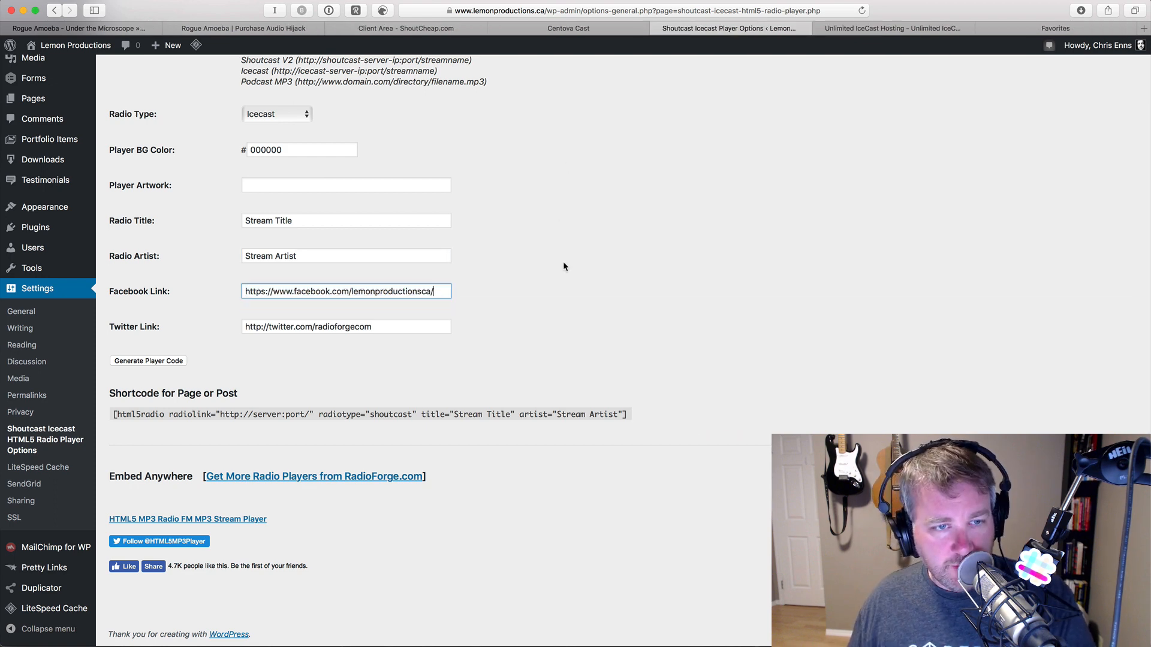
{"action": "key", "text": "Tab"}
{"action": "type", "text": "https://twitter.com/lemonproduction"}
{"action": "left_click", "coordinate": [591, 352]}
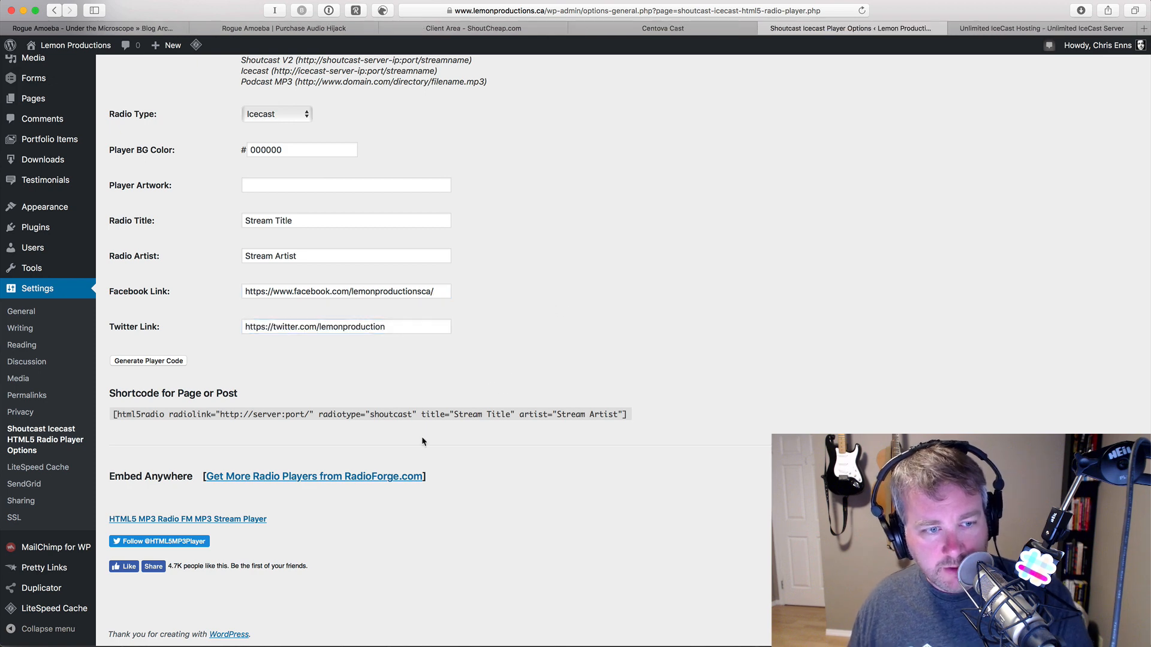
- Generate the player shortcode and select the whole generated code
{"action": "left_click", "coordinate": [152, 362]}
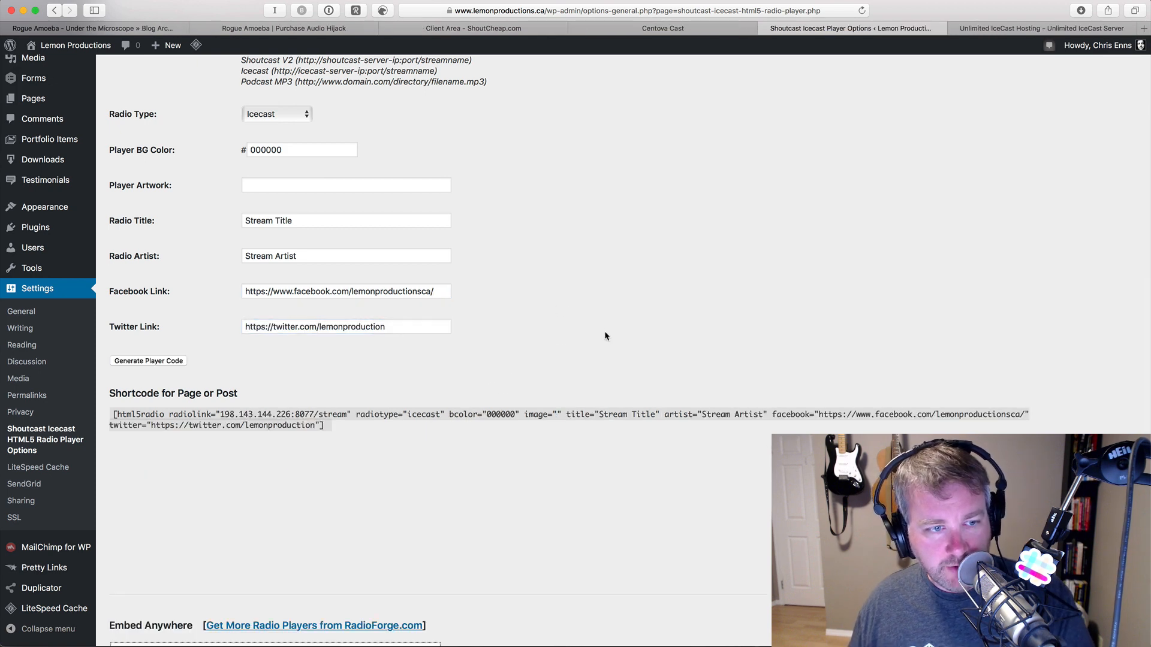
{"action": "scroll", "coordinate": [430, 472], "scroll_direction": "down", "scroll_amount": 8}
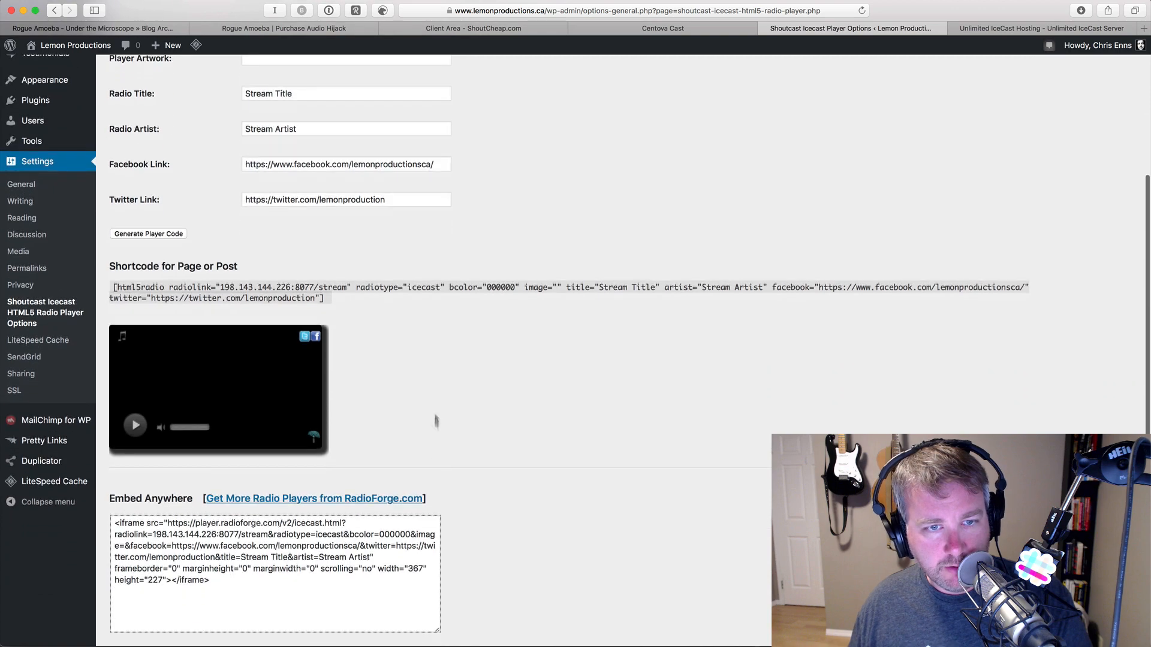
{"action": "scroll", "coordinate": [478, 424], "scroll_direction": "up", "scroll_amount": 5}
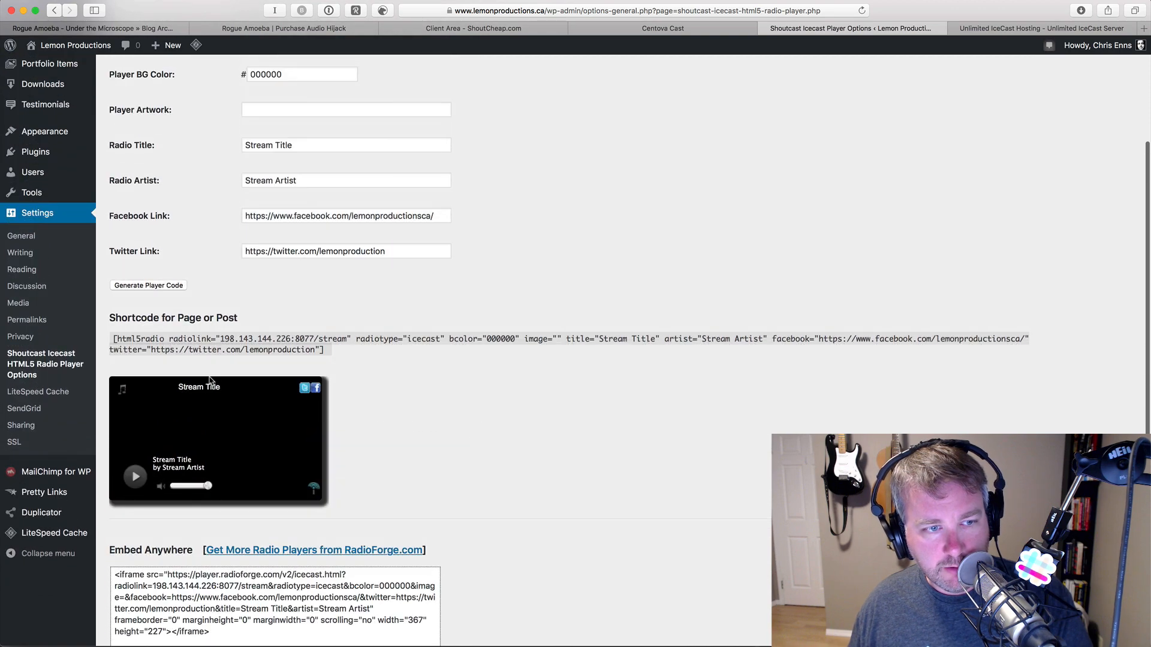
{"action": "left_click_drag", "start_coordinate": [114, 339], "coordinate": [338, 350]}
{"action": "key", "text": "super+c"}
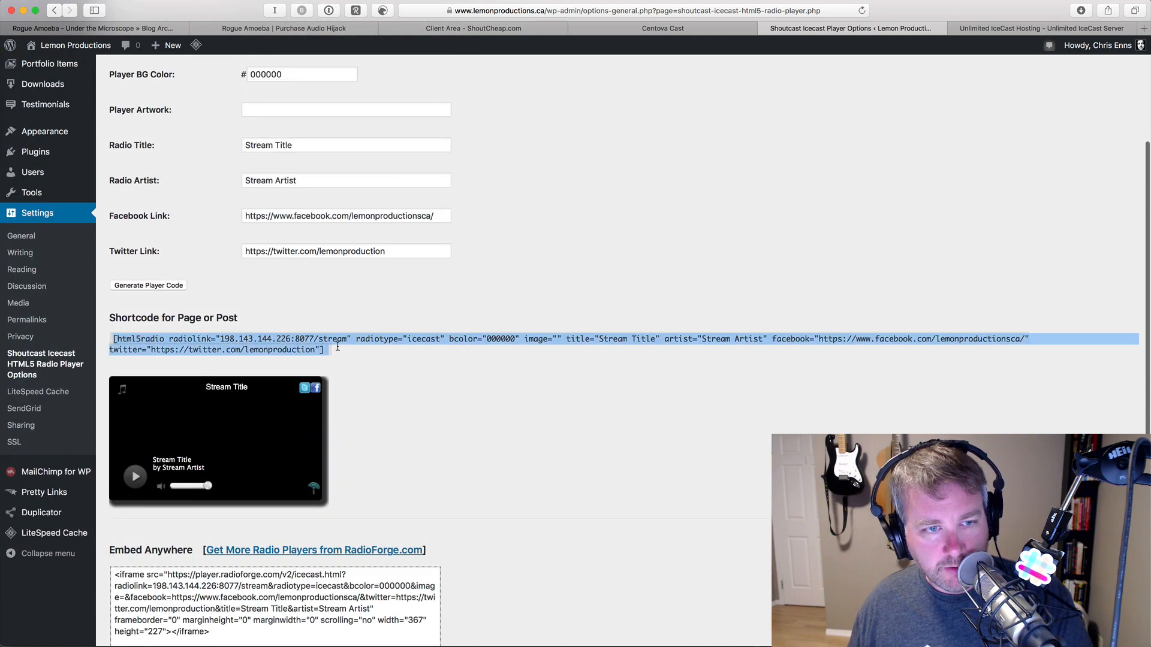
{"action": "scroll", "coordinate": [526, 449], "scroll_direction": "down", "scroll_amount": 5}
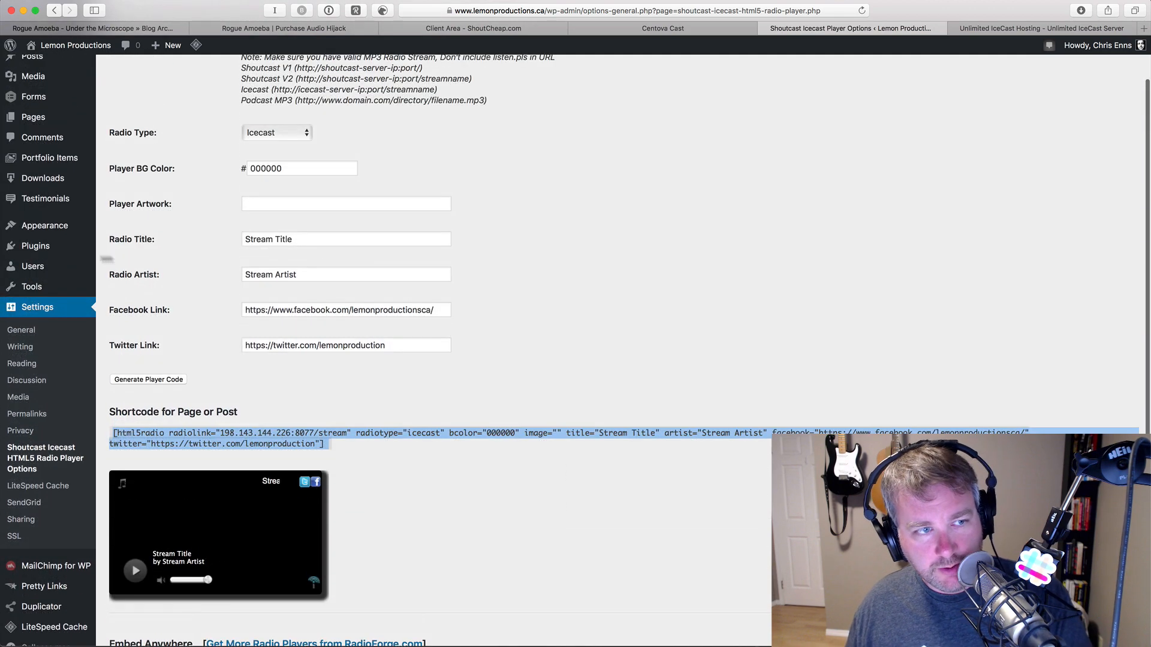
{"action": "scroll", "coordinate": [36, 285], "scroll_direction": "up", "scroll_amount": 2}
- Paste the Icecast player shortcode into the Livestreaming Audio page and publish it
{"action": "left_click", "coordinate": [48, 188]}
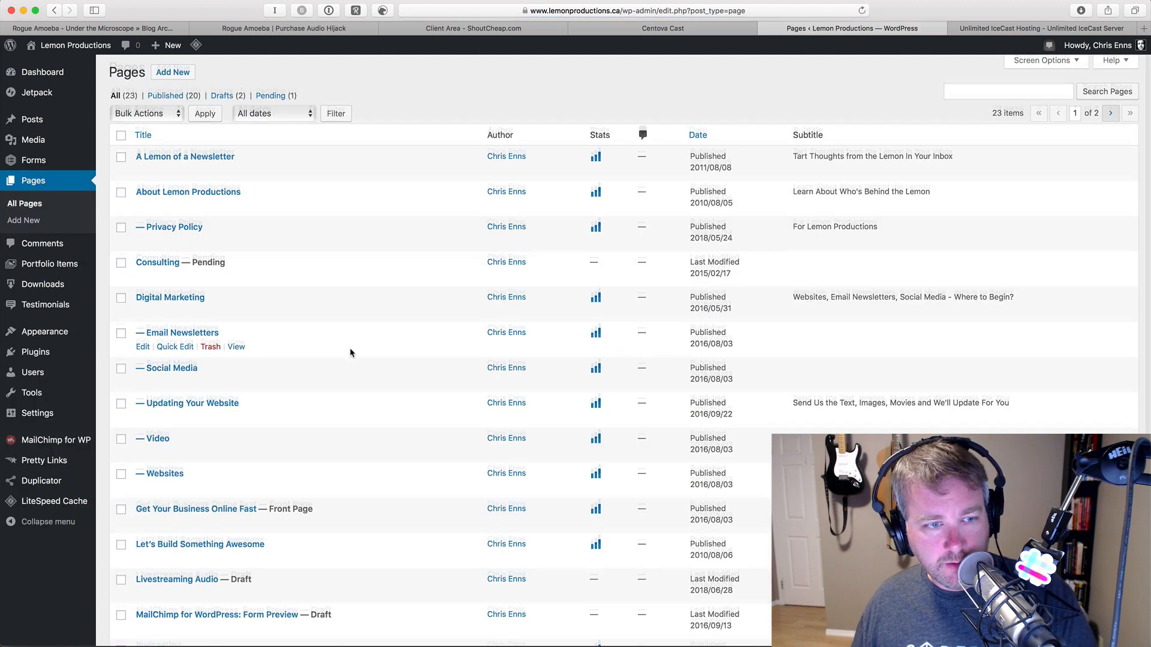
{"action": "scroll", "coordinate": [352, 352], "scroll_direction": "down", "scroll_amount": 5}
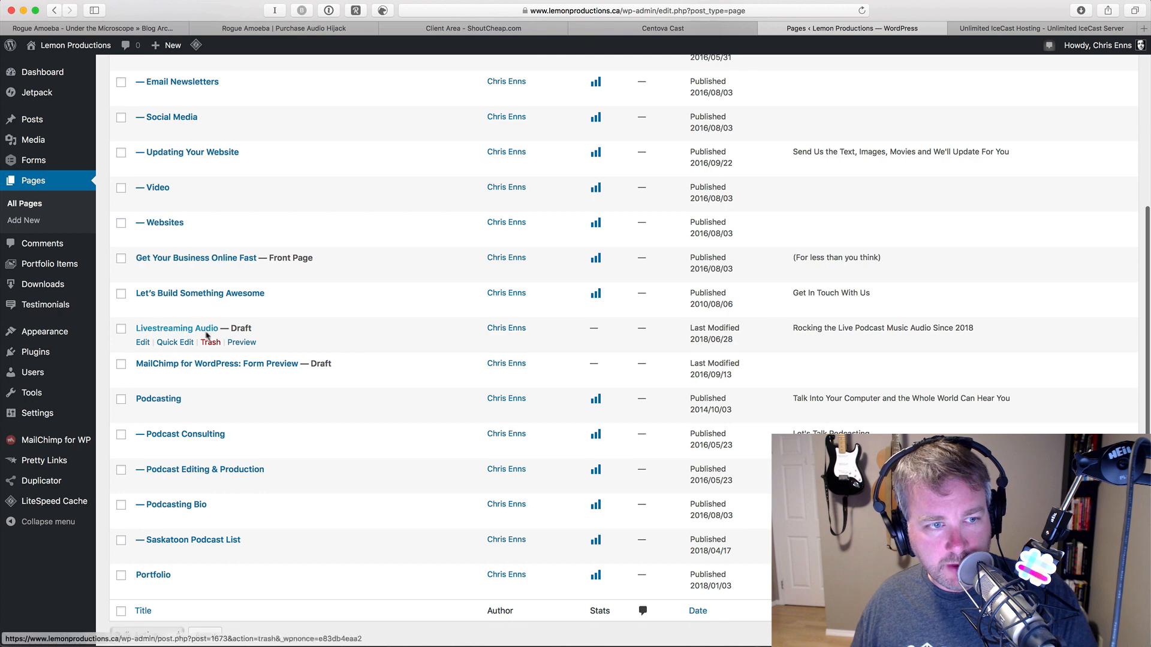
{"action": "left_click", "coordinate": [177, 329]}
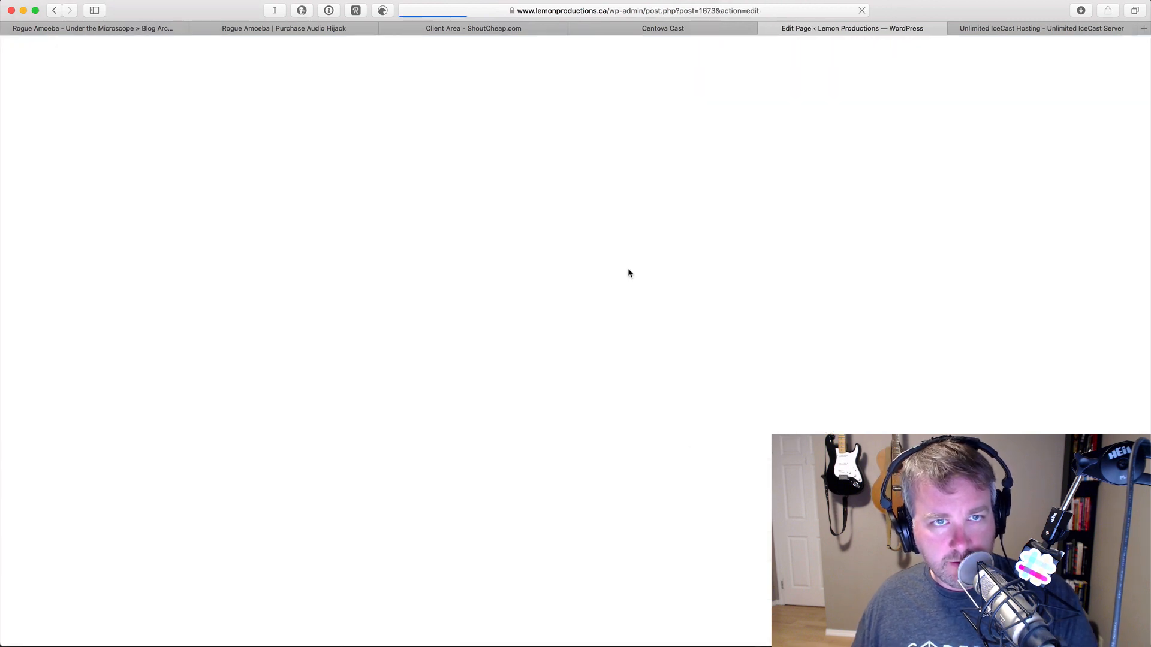
{"action": "key", "text": "super+v"}
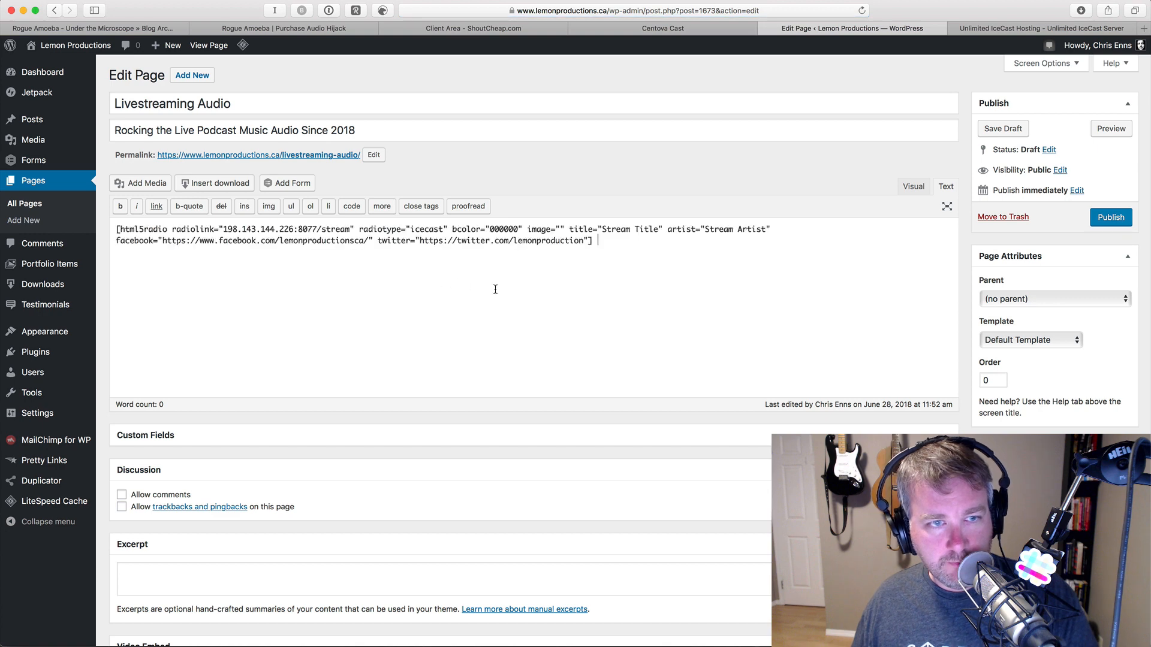
{"action": "left_click", "coordinate": [1111, 219]}
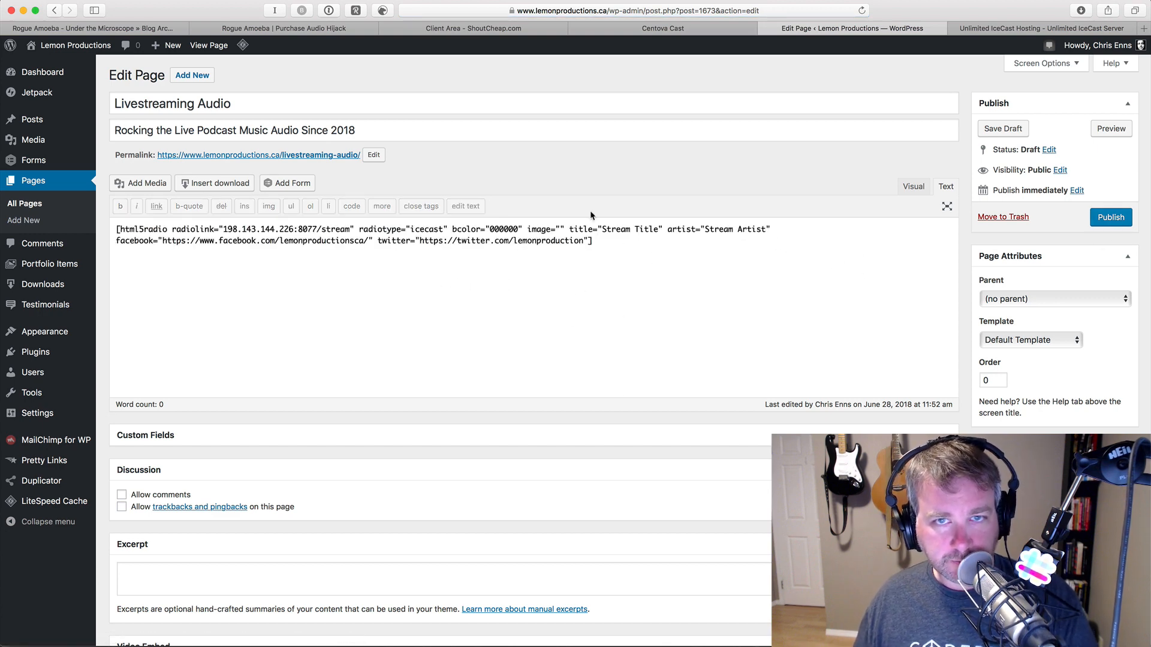
{"action": "key", "text": "Return"}
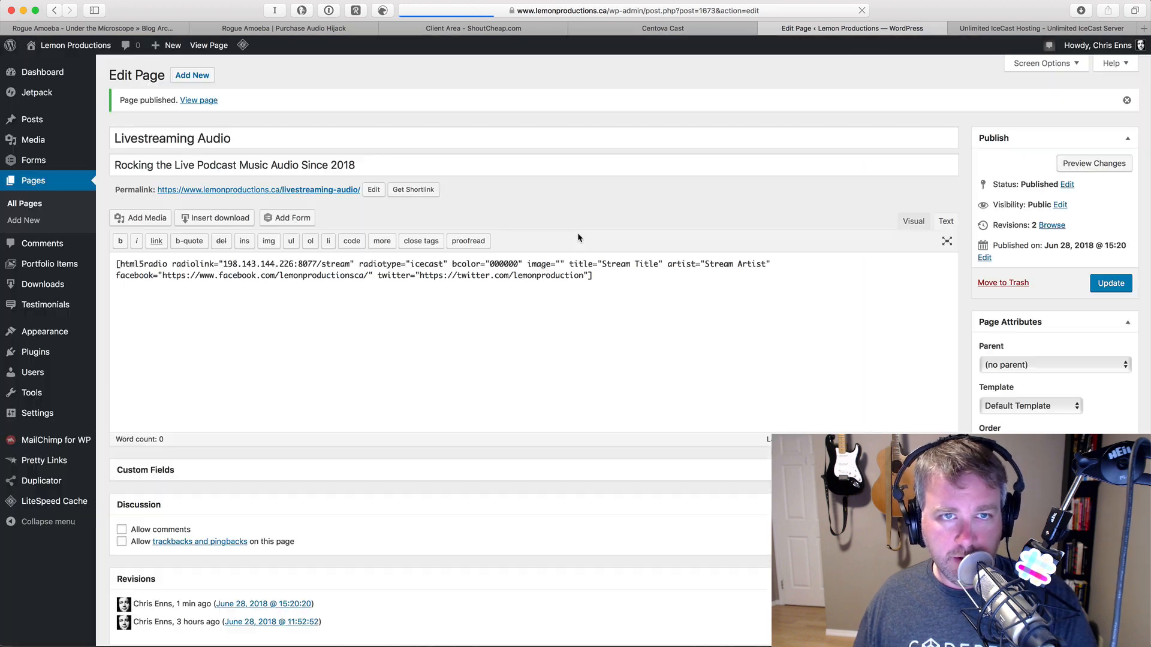
{"action": "left_click", "coordinate": [286, 195], "text": "super"}
- Look over the live Livestreaming Audio page's stream player, then return to Audio Hijack
{"action": "left_click", "coordinate": [839, 28]}
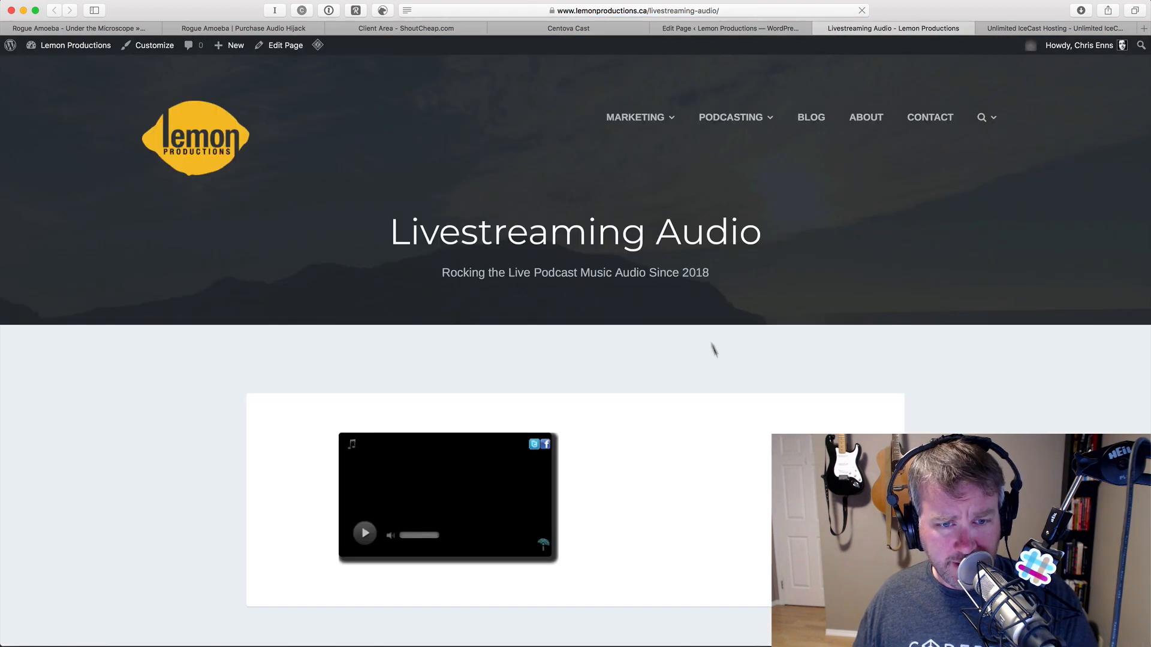
{"action": "scroll", "coordinate": [714, 354], "scroll_direction": "down", "scroll_amount": 5}
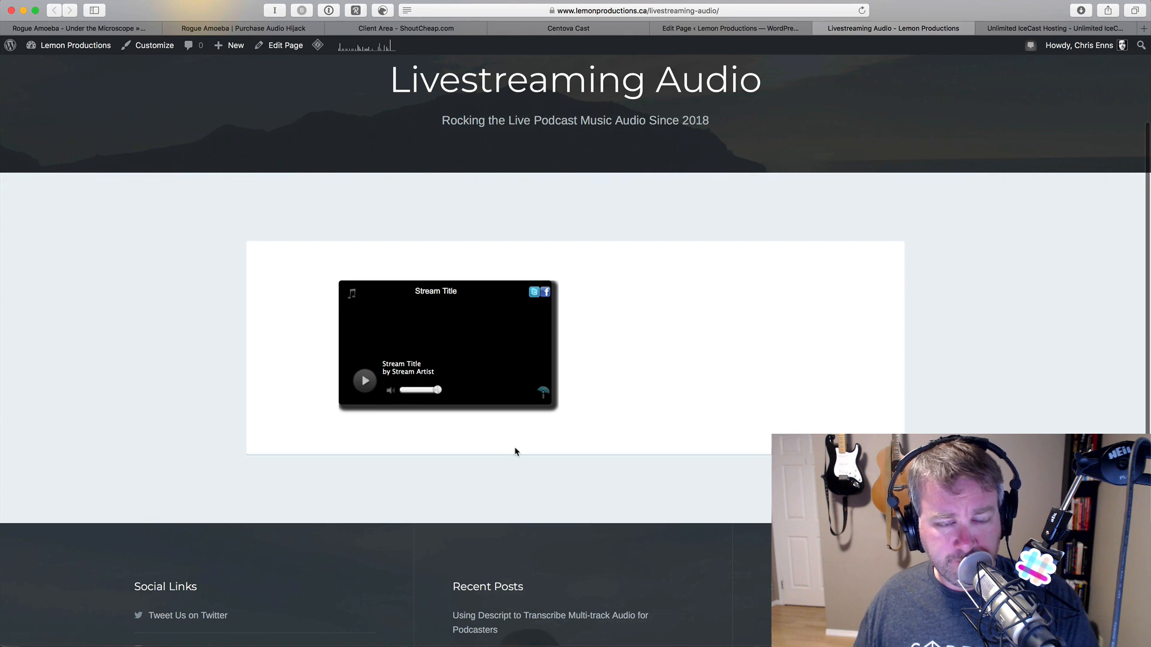
{"action": "scroll", "coordinate": [730, 360], "scroll_direction": "up", "scroll_amount": 3}
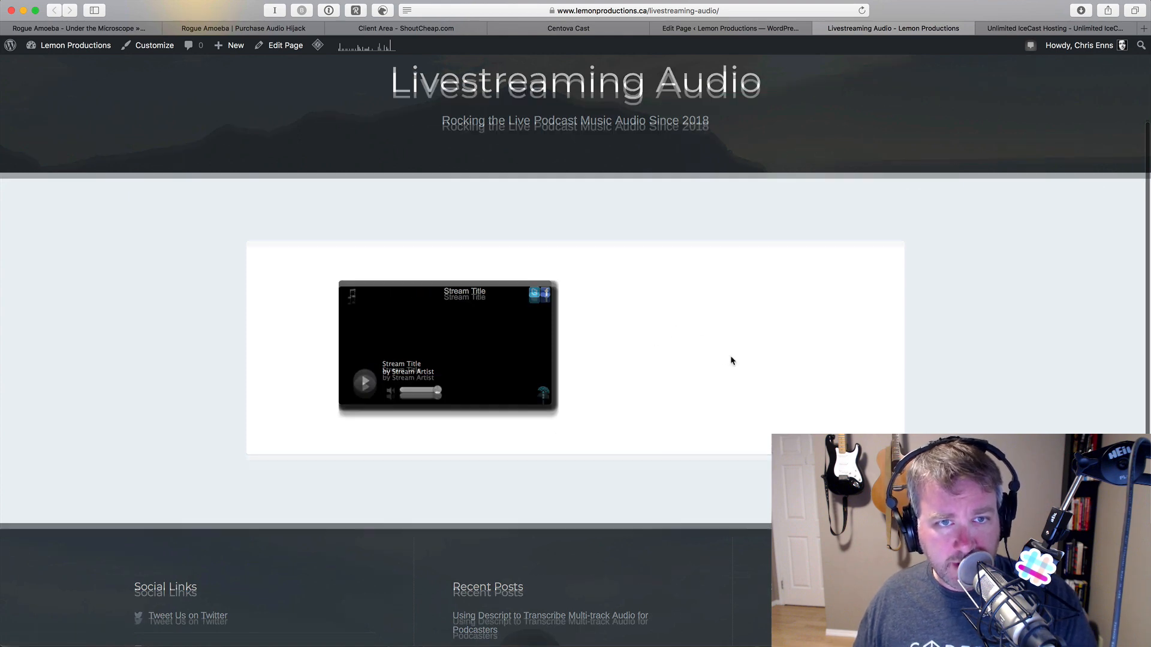
{"action": "key", "text": "super+Tab"}
{"action": "key", "text": "super+Tab"}
{"action": "key", "text": "super+Tab"}
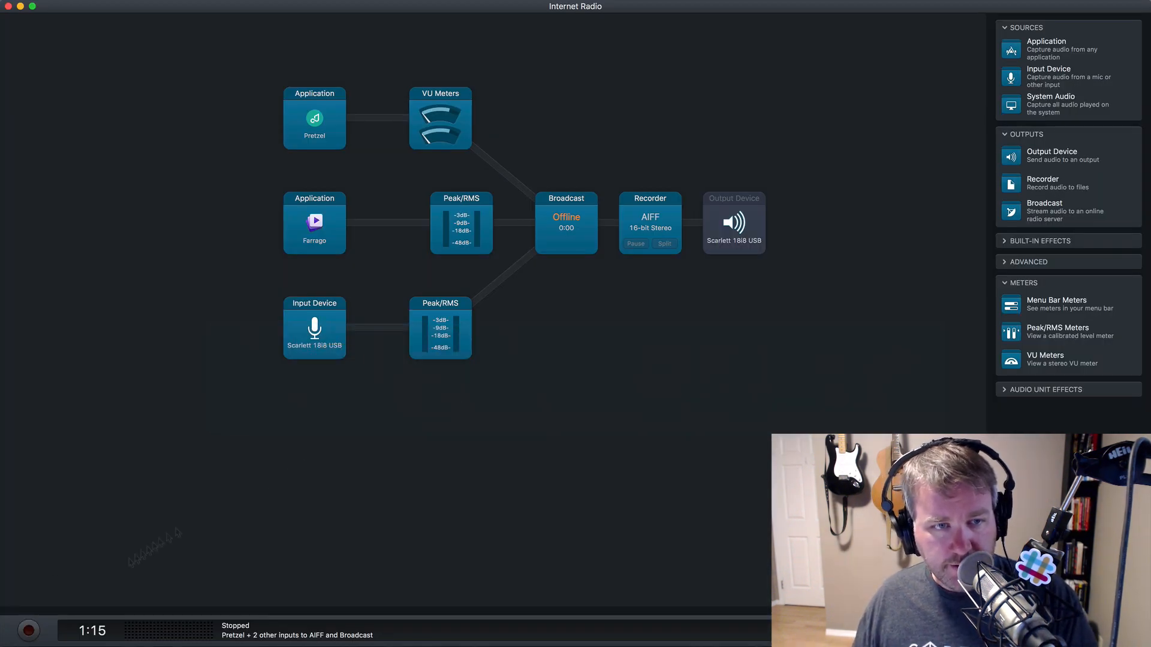
- Start broadcasting and recording, play Pixel World in Pretzel, and return to the Livestreaming Audio page
{"action": "left_click", "coordinate": [29, 631]}
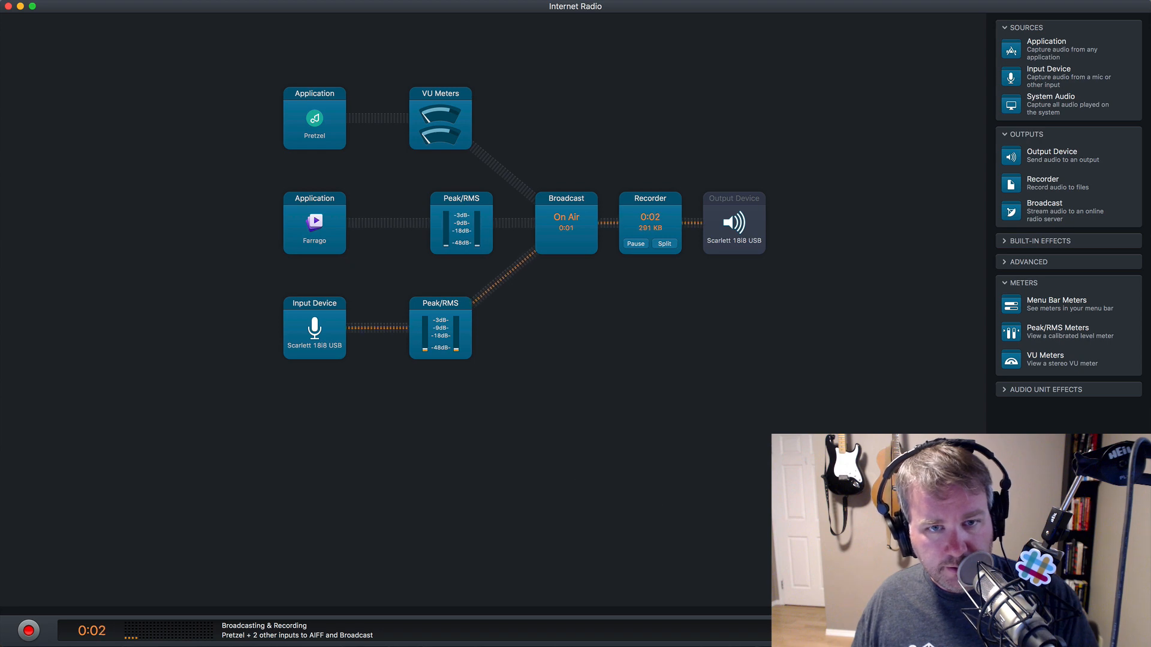
{"action": "key", "text": "super+Tab"}
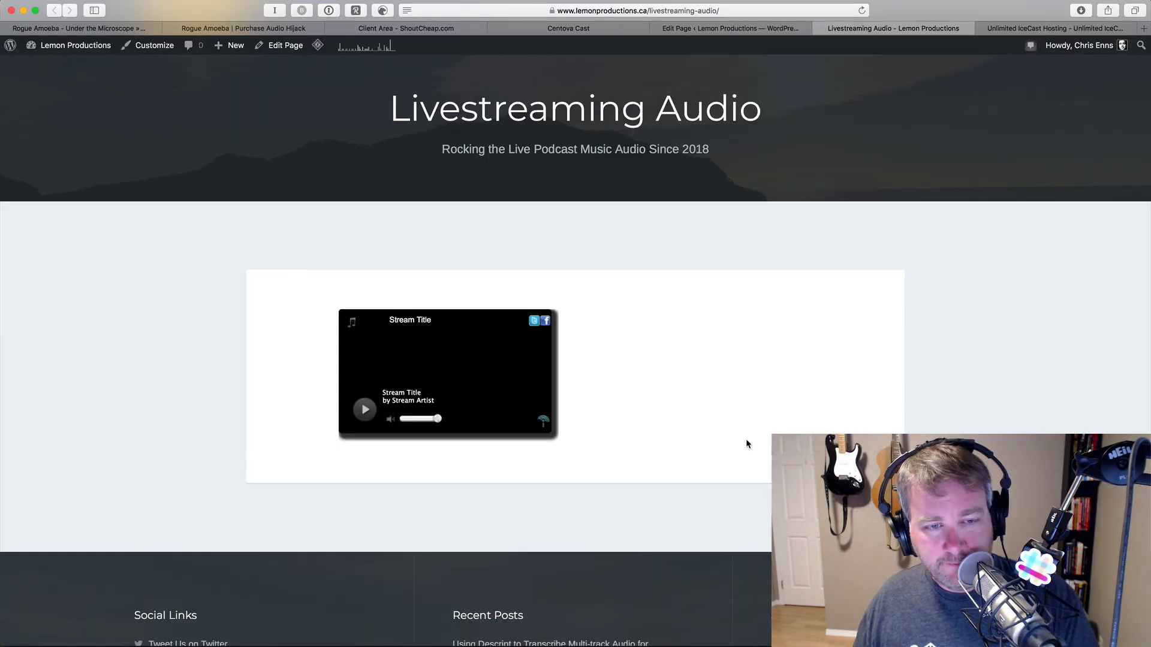
{"action": "key", "text": "super+Tab"}
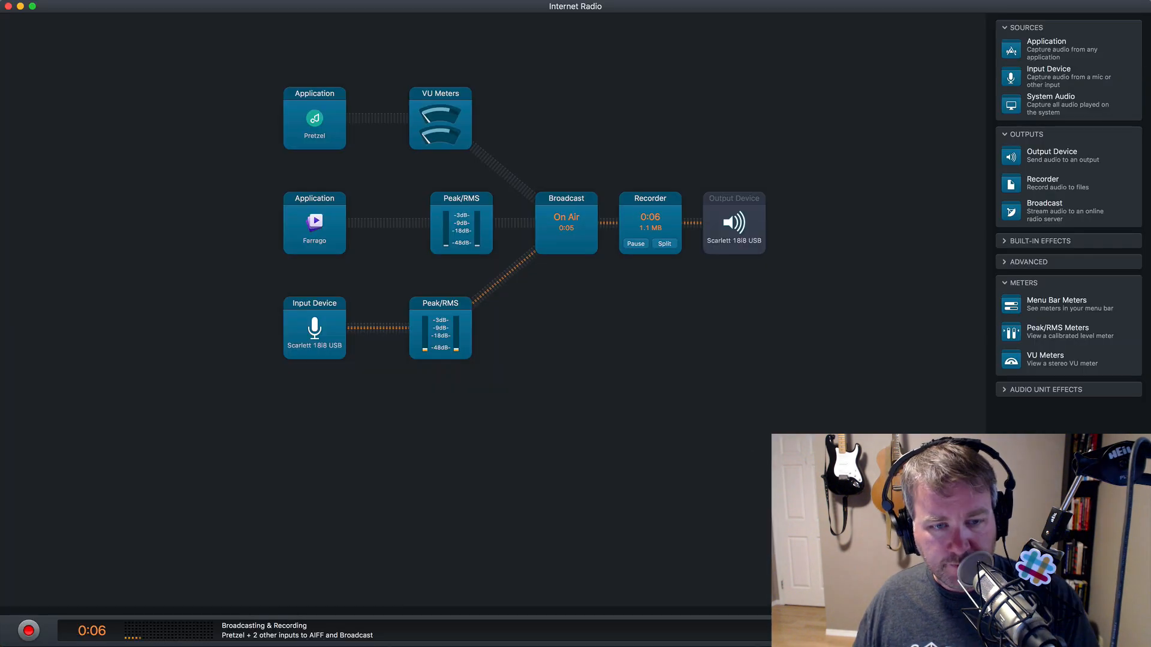
{"action": "key", "text": "super+Tab"}
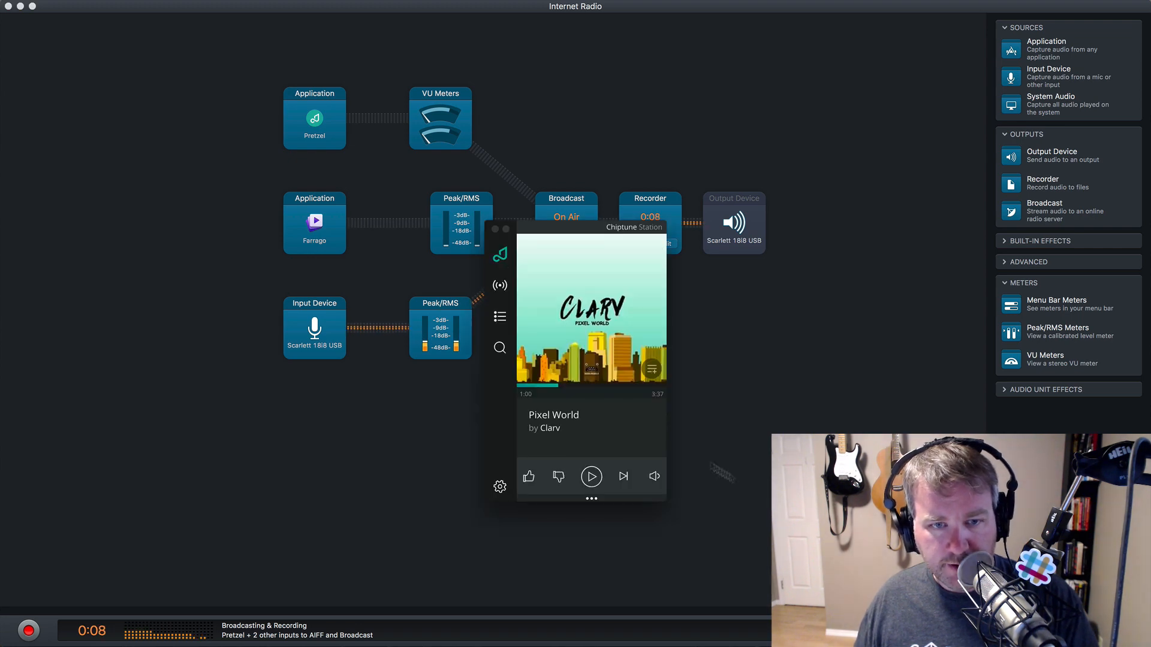
{"action": "left_click", "coordinate": [585, 482]}
{"action": "left_click", "coordinate": [798, 414]}
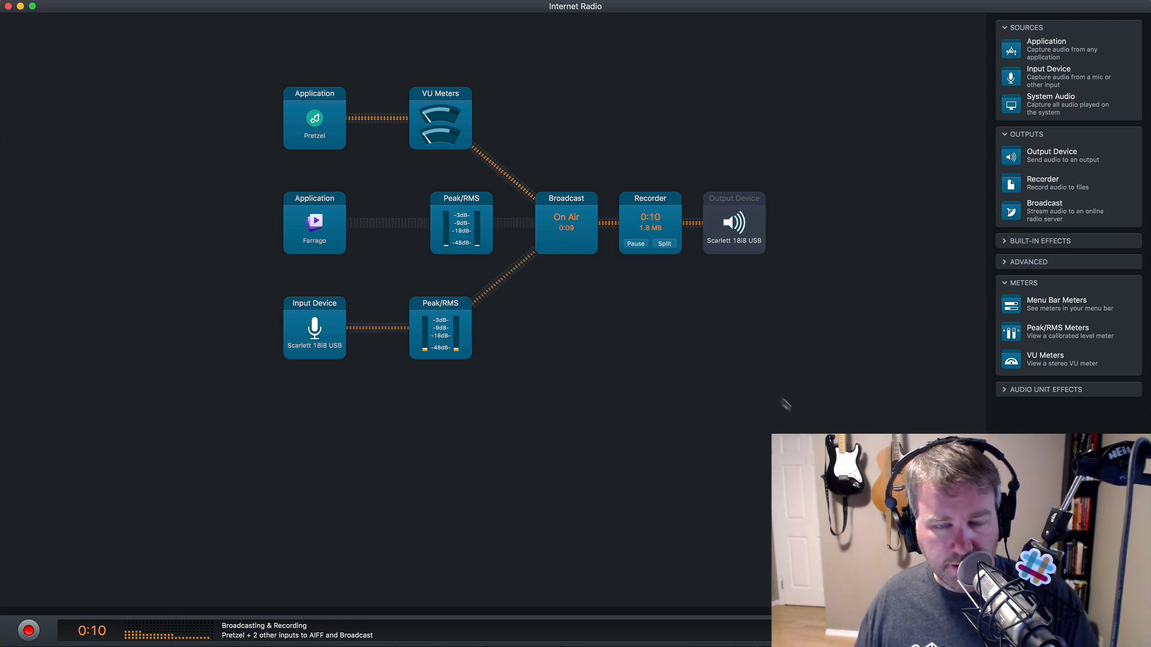
{"action": "key", "text": "super+Tab"}
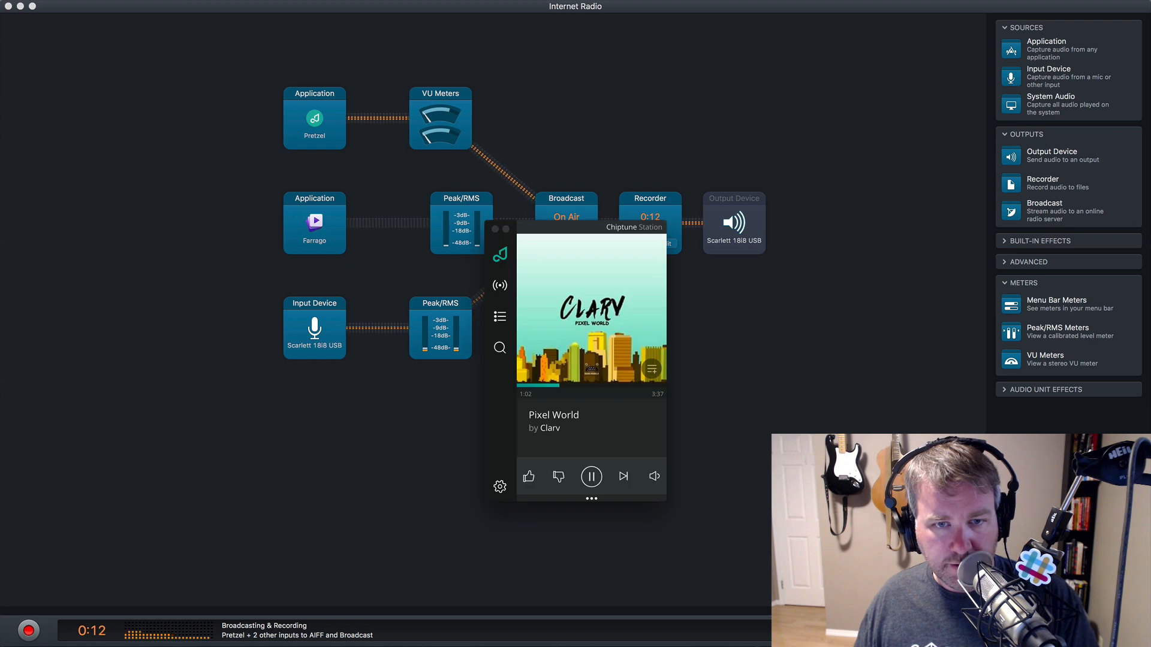
{"action": "key", "text": "super+Tab"}
{"action": "key", "text": "Tab"}
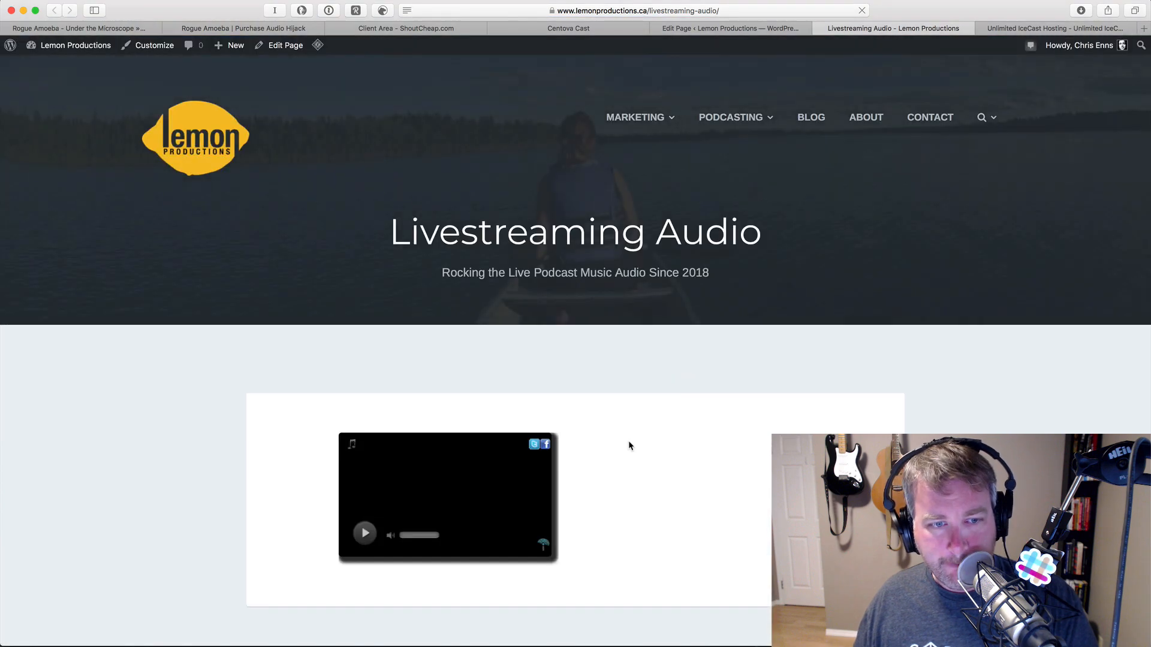
- Reload the Livestreaming Audio page, play then stop its player, and return to the editor
{"action": "scroll", "coordinate": [630, 445], "scroll_direction": "down", "scroll_amount": 3}
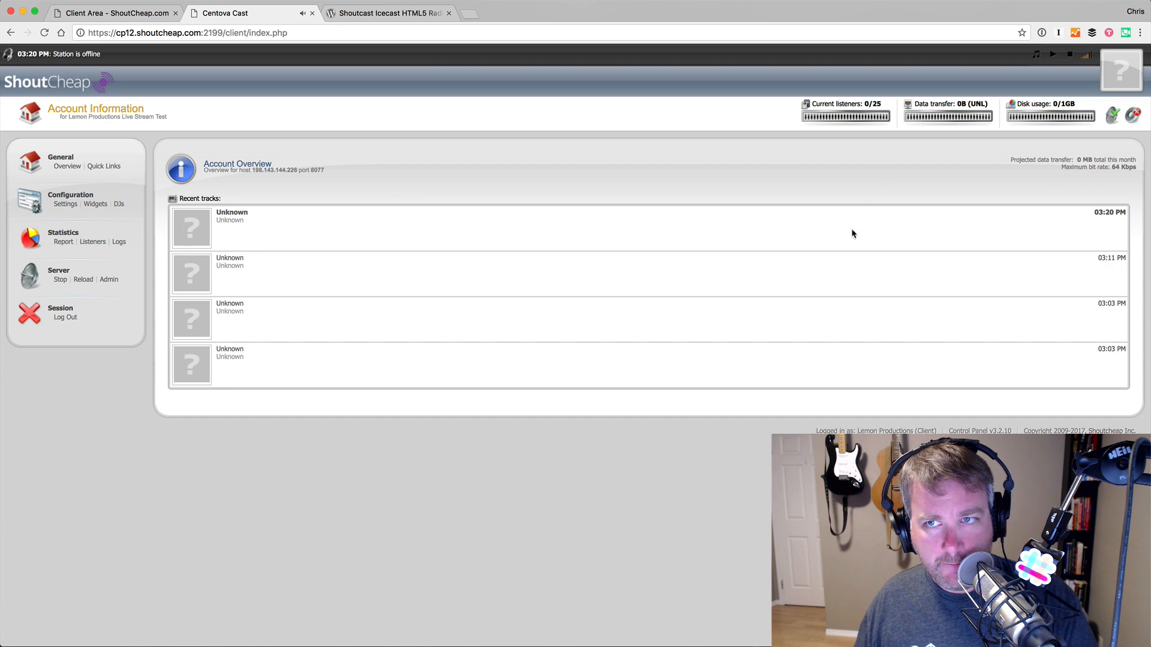
{"action": "key", "text": "super+Tab"}
{"action": "key", "text": "super+Tab"}
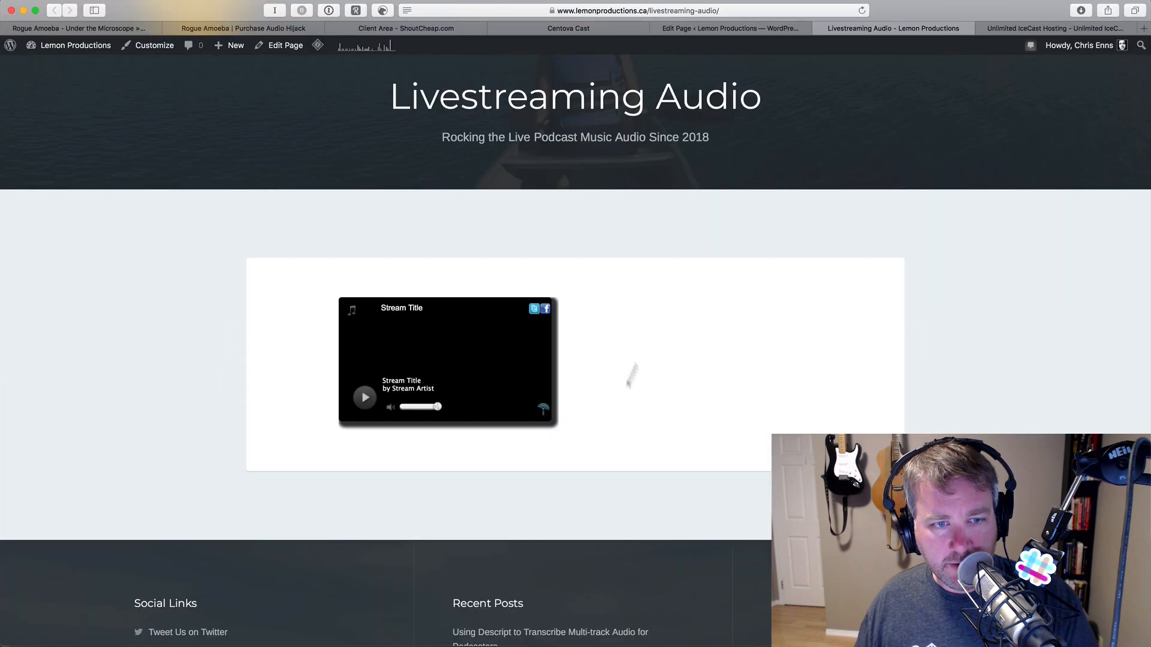
{"action": "key", "text": "super+r"}
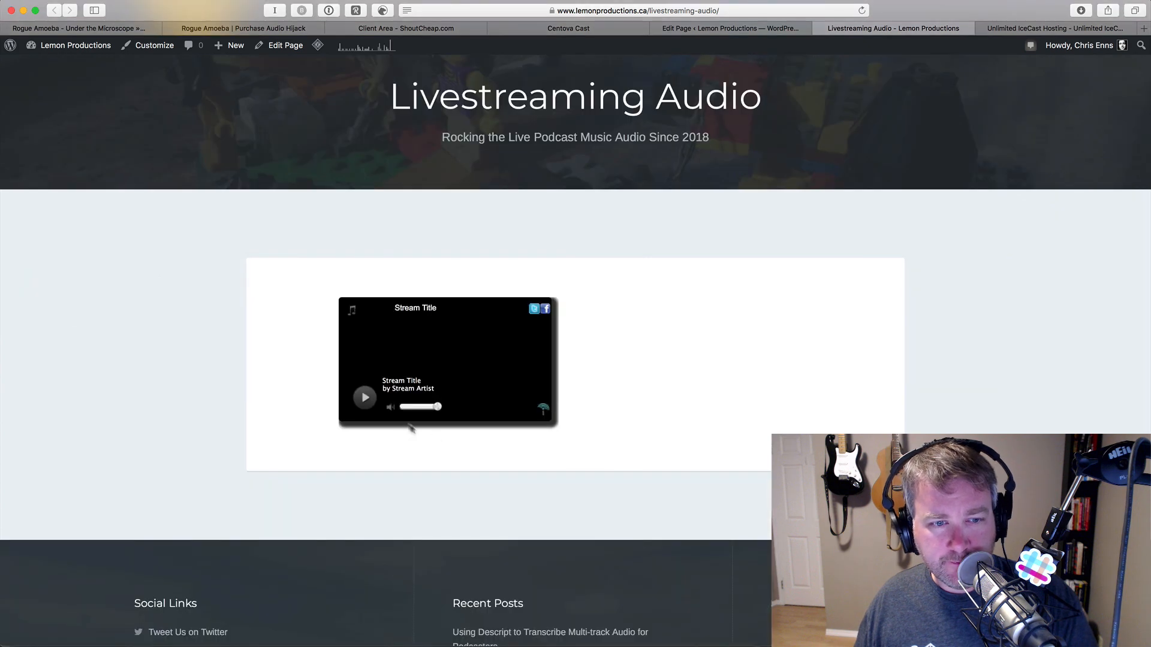
{"action": "left_click", "coordinate": [363, 399]}
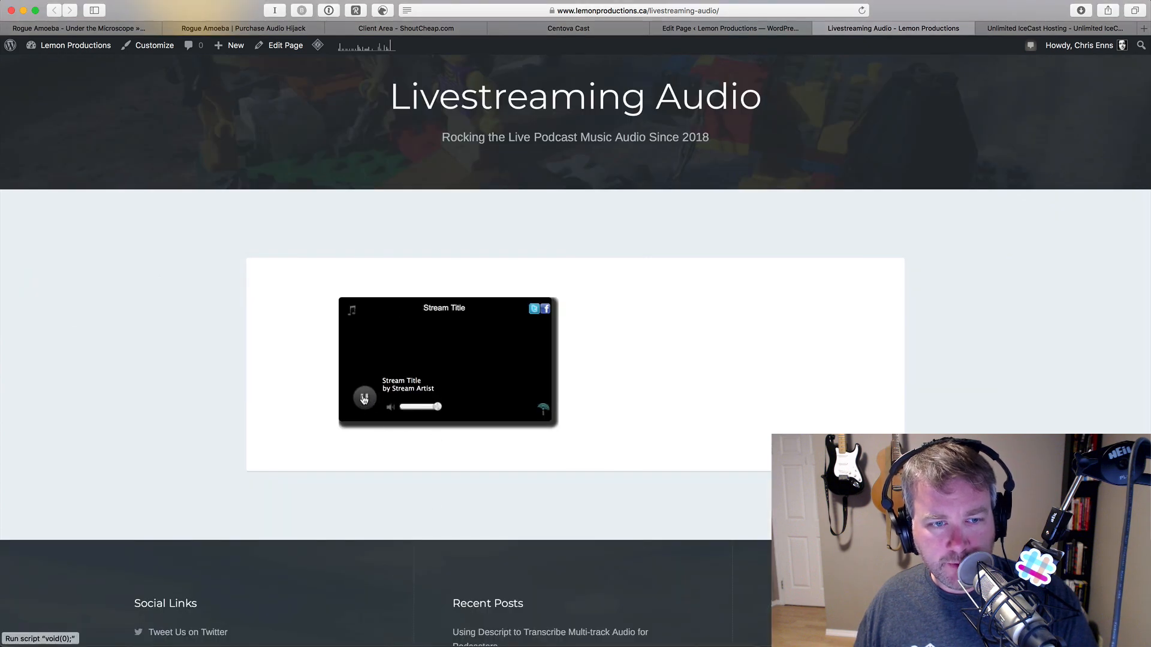
{"action": "left_click", "coordinate": [364, 399]}
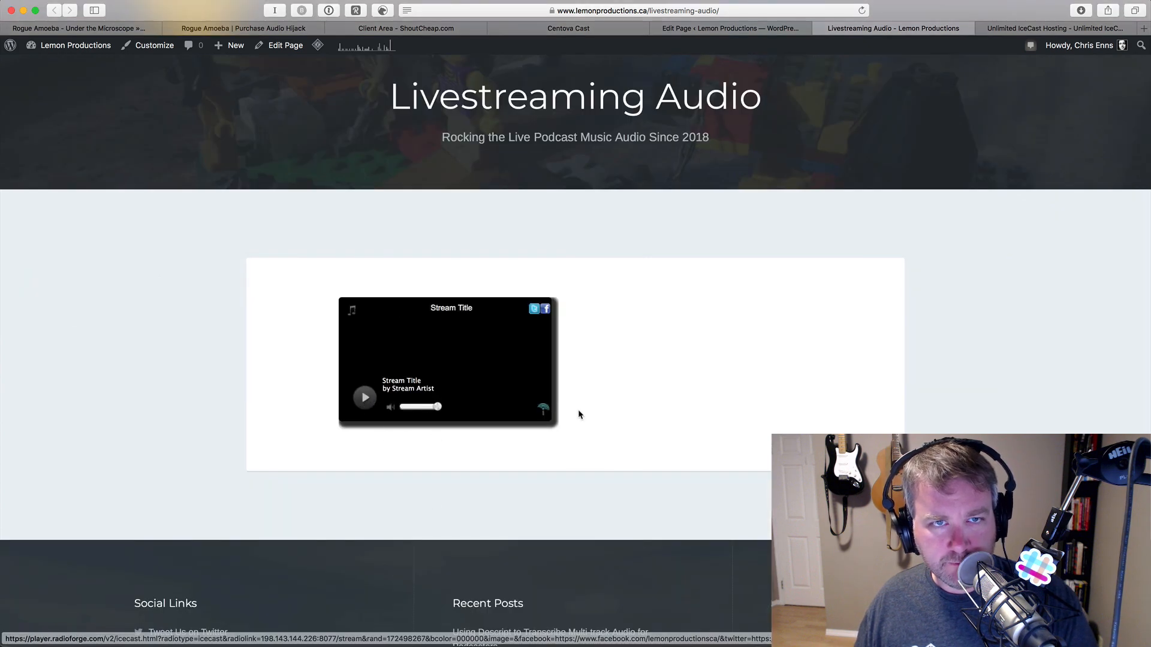
{"action": "left_click", "coordinate": [727, 32]}
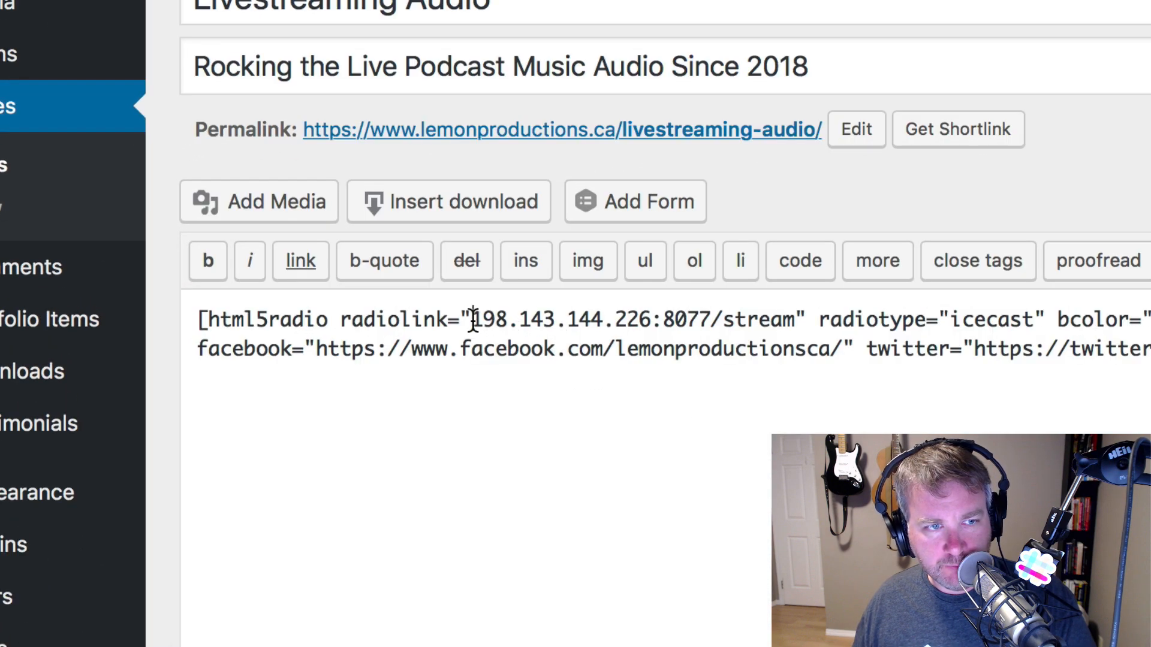
{"action": "left_click", "coordinate": [473, 318]}
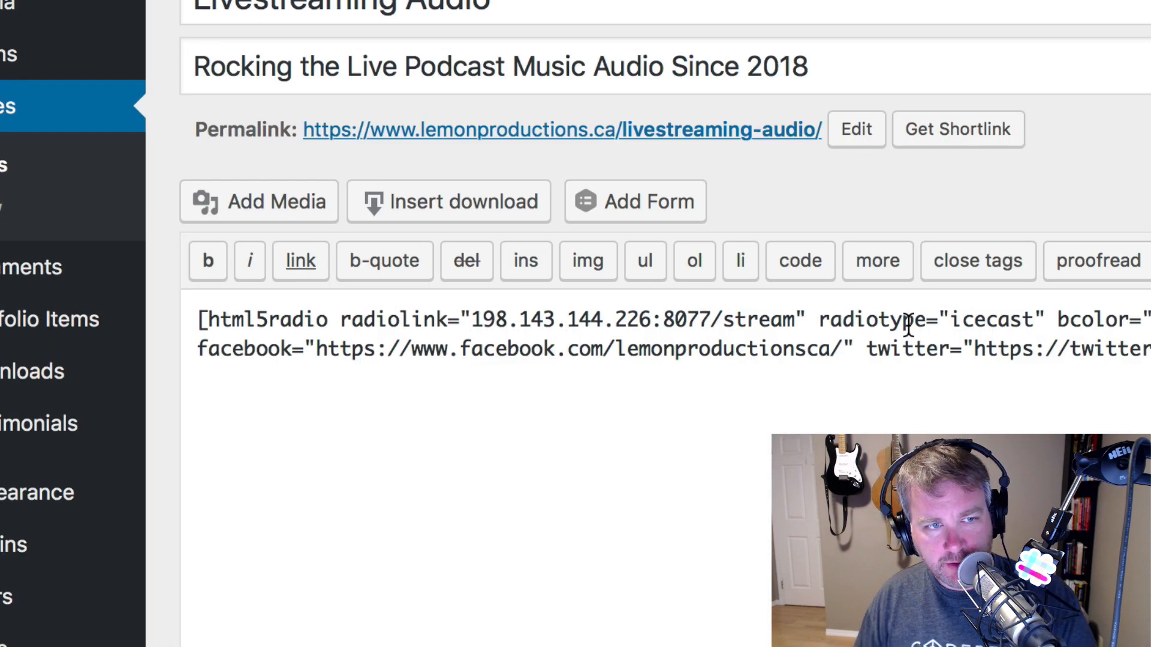
{"action": "type", "text": "http://"}
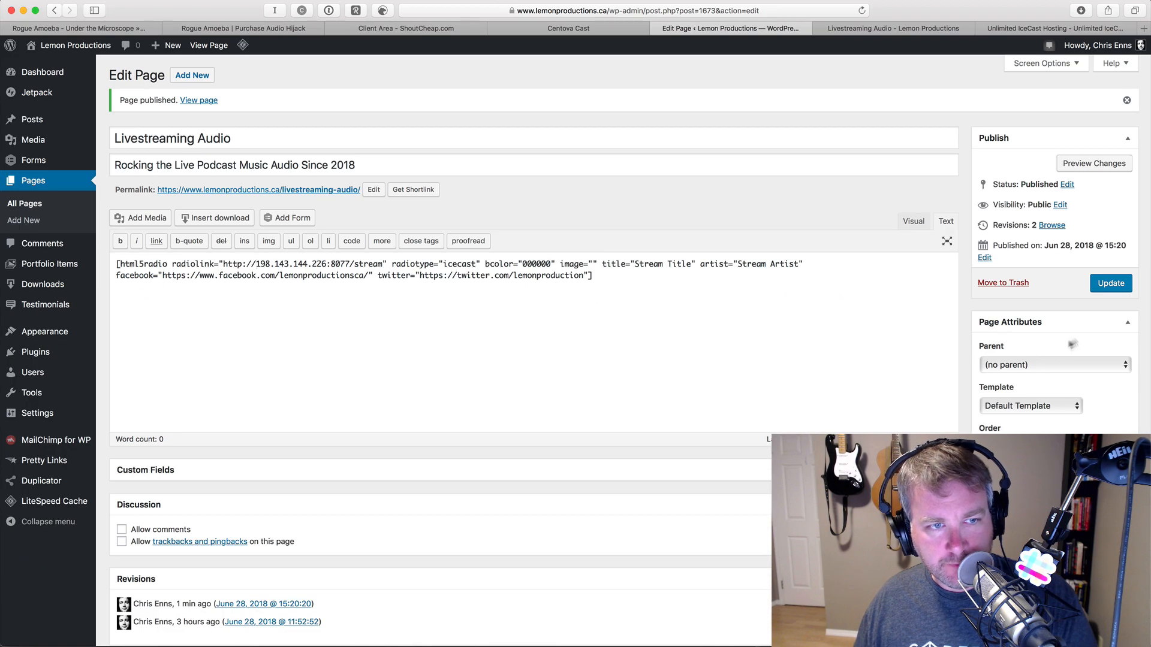
{"action": "left_click", "coordinate": [1110, 283]}
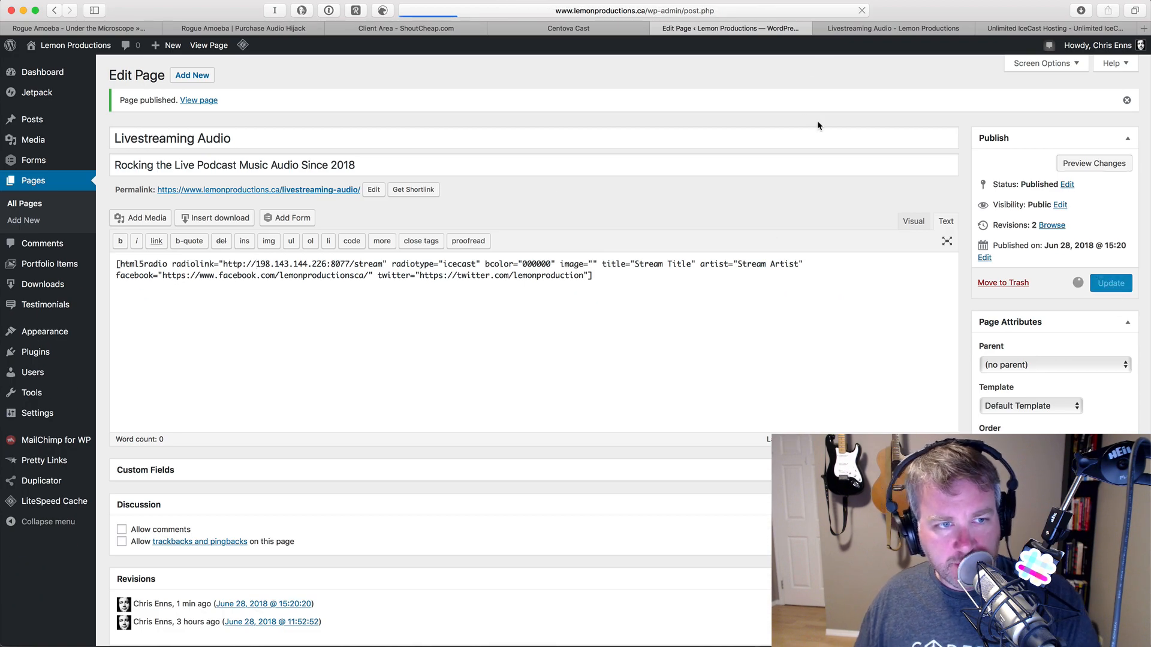
{"action": "left_click", "coordinate": [867, 30]}
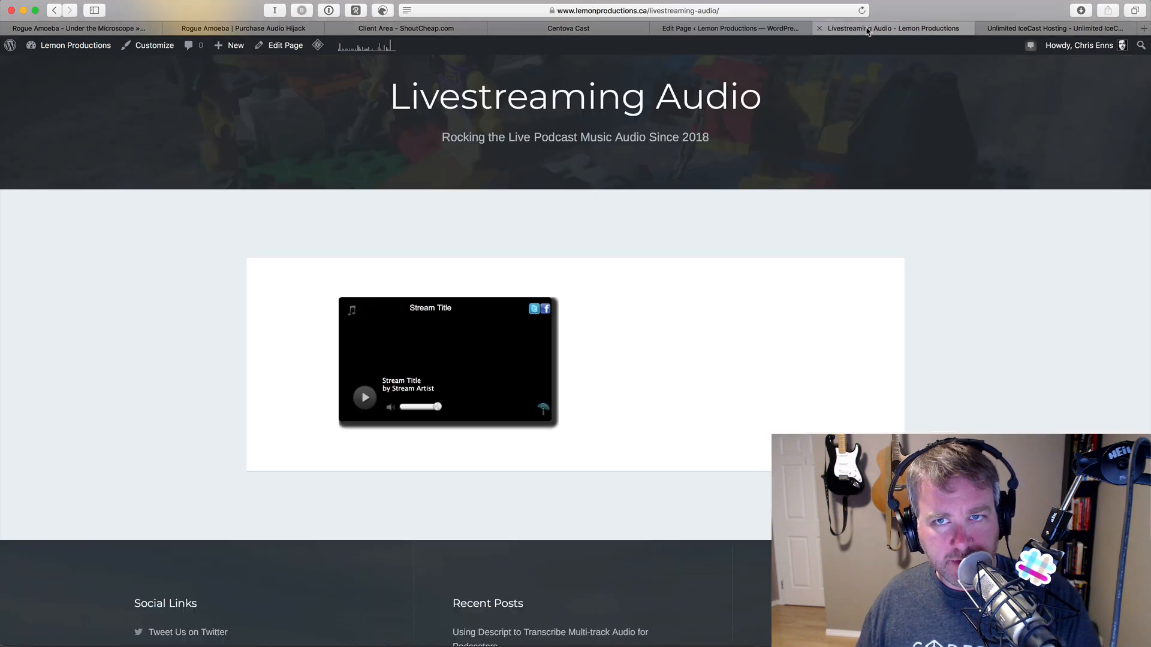
{"action": "key", "text": "super+r"}
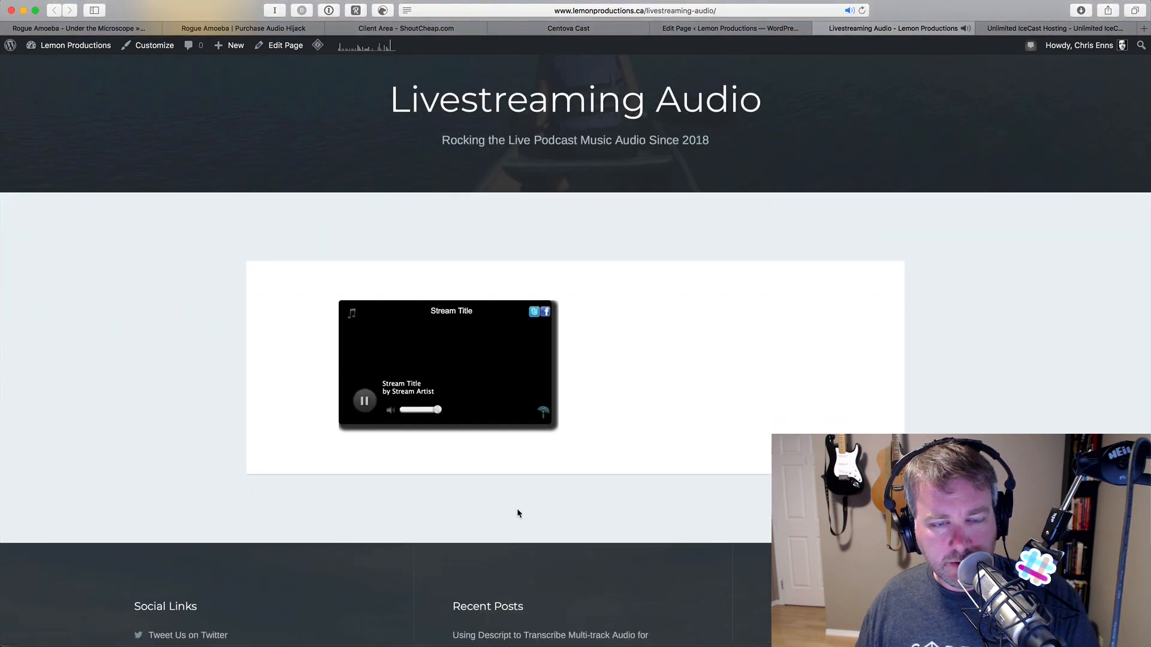
- Pause the stream and review the Shoutcast Icecast HTML5 Radio Player Options page
{"action": "left_click", "coordinate": [369, 407]}
{"action": "left_click", "coordinate": [730, 29]}
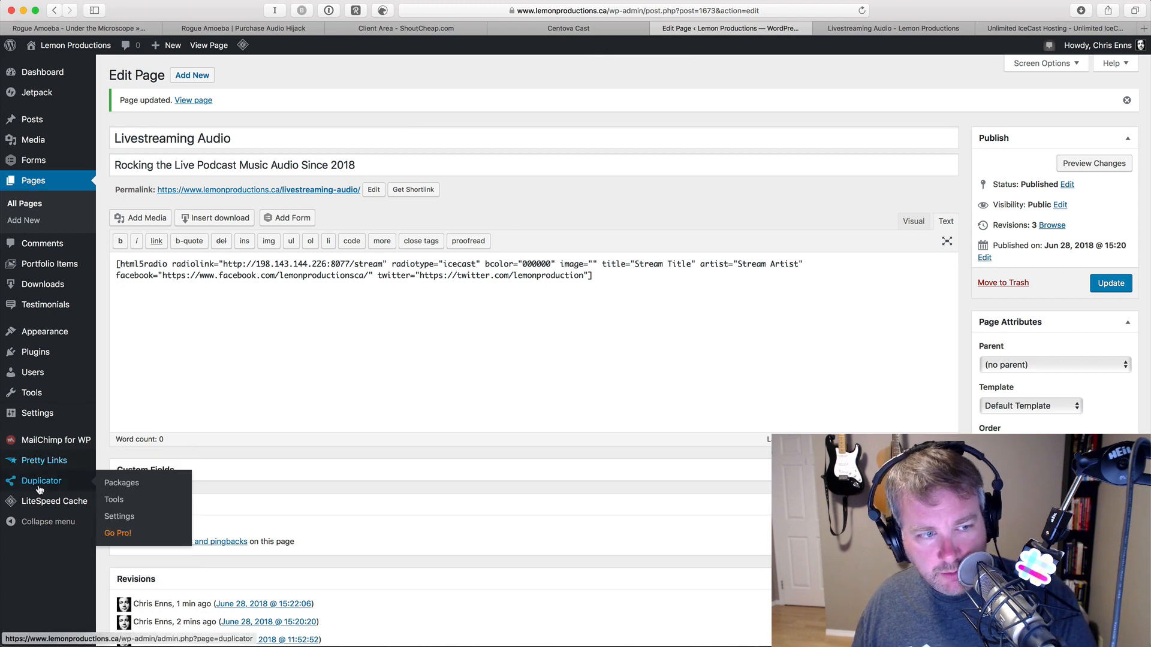
{"action": "mouse_move", "coordinate": [51, 421]}
{"action": "left_click", "coordinate": [132, 527]}
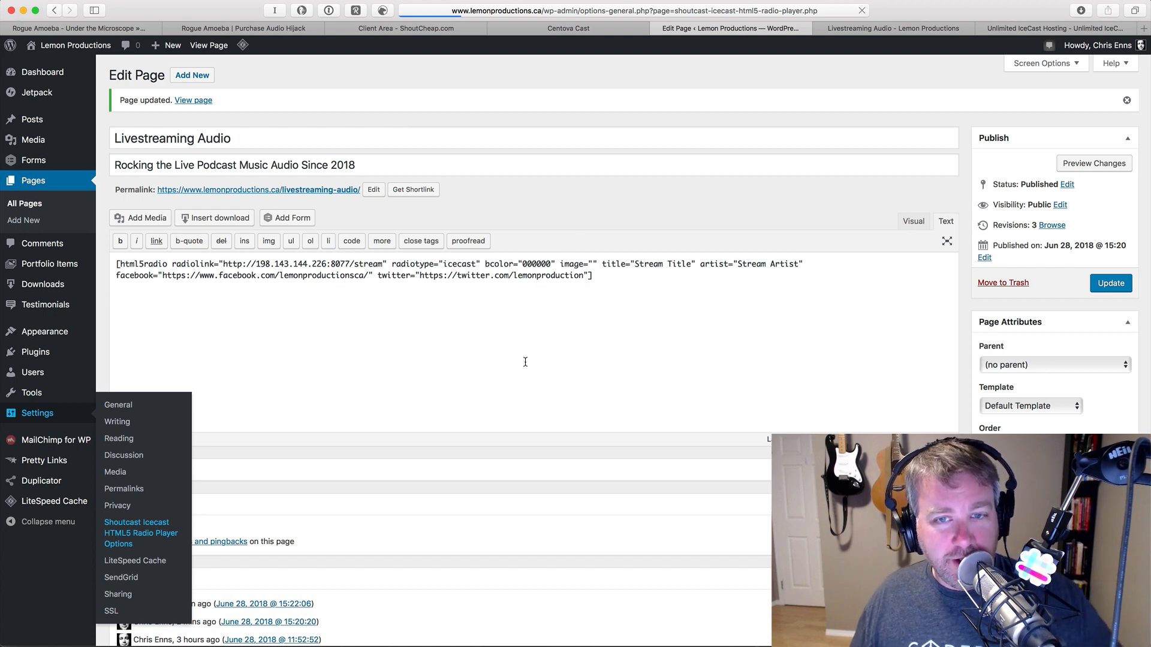
{"action": "scroll", "coordinate": [525, 363], "scroll_direction": "down", "scroll_amount": 3}
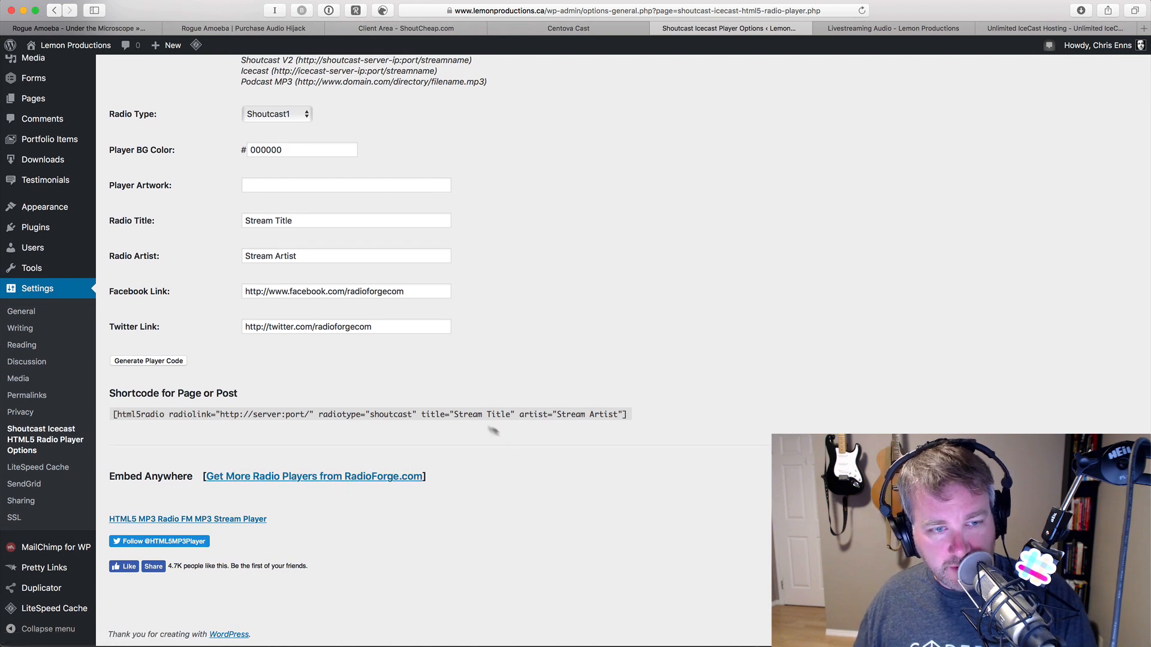
{"action": "scroll", "coordinate": [425, 415], "scroll_direction": "up", "scroll_amount": 1}
{"action": "scroll", "coordinate": [425, 415], "scroll_direction": "up", "scroll_amount": 3}
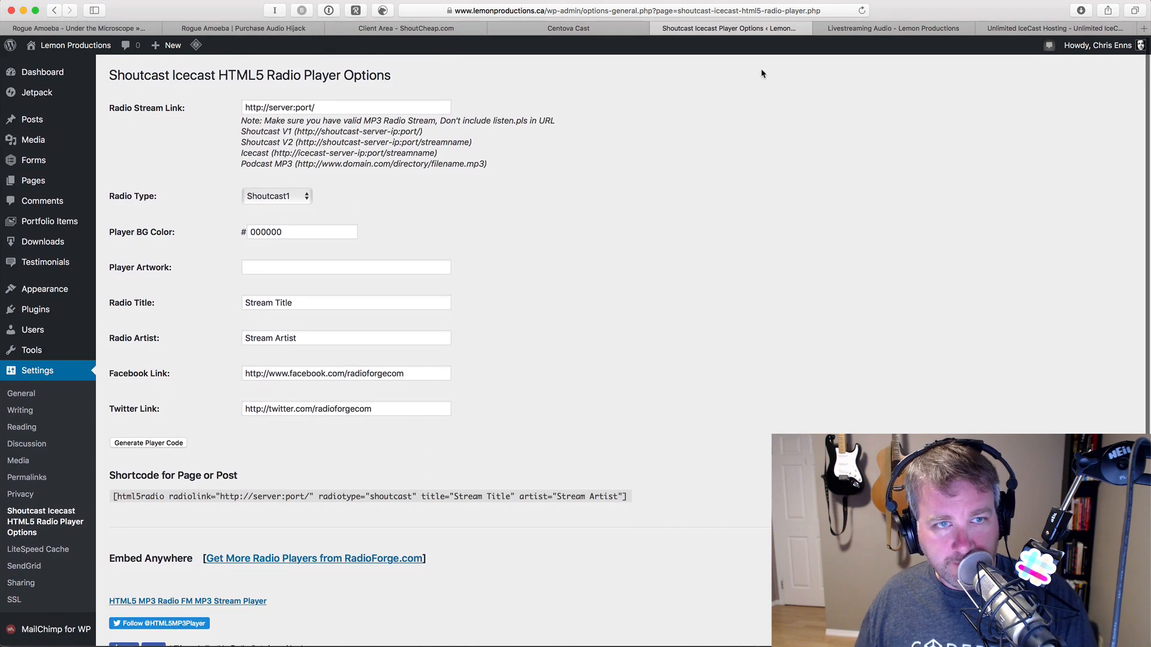
{"action": "left_click", "coordinate": [861, 33]}
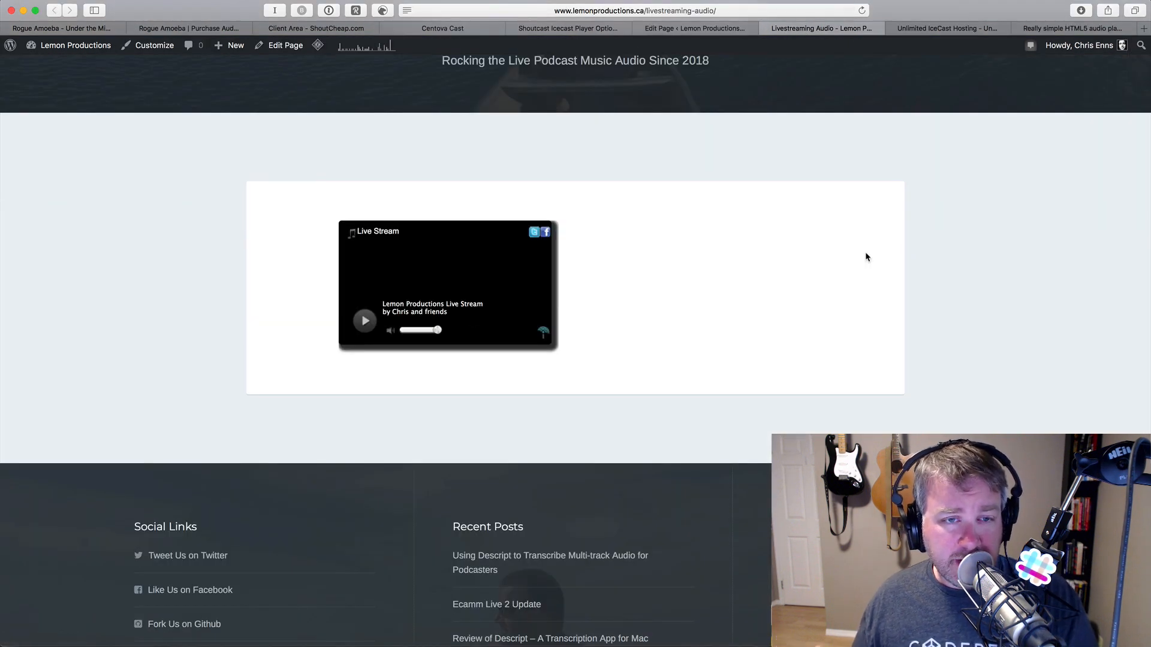
- Check the Audio Hijack broadcast, then bring up the Centova Cast account overview in Chrome
{"action": "key", "text": "super+Tab"}
{"action": "key", "text": "super+Tab"}
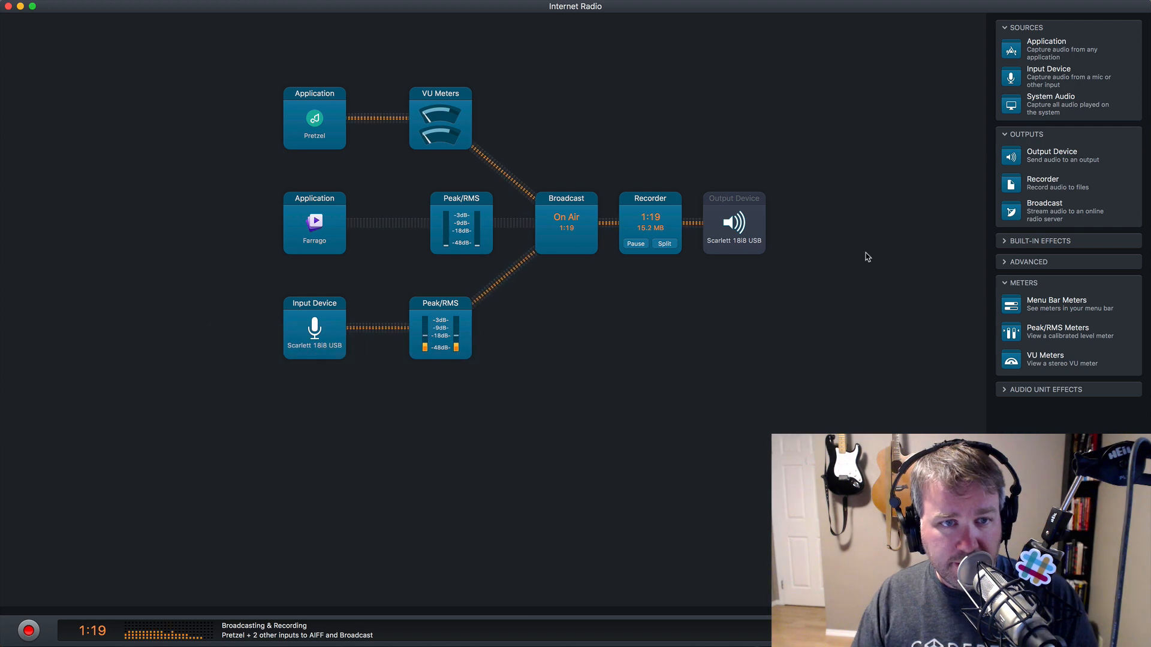
{"action": "key", "text": "super+Tab"}
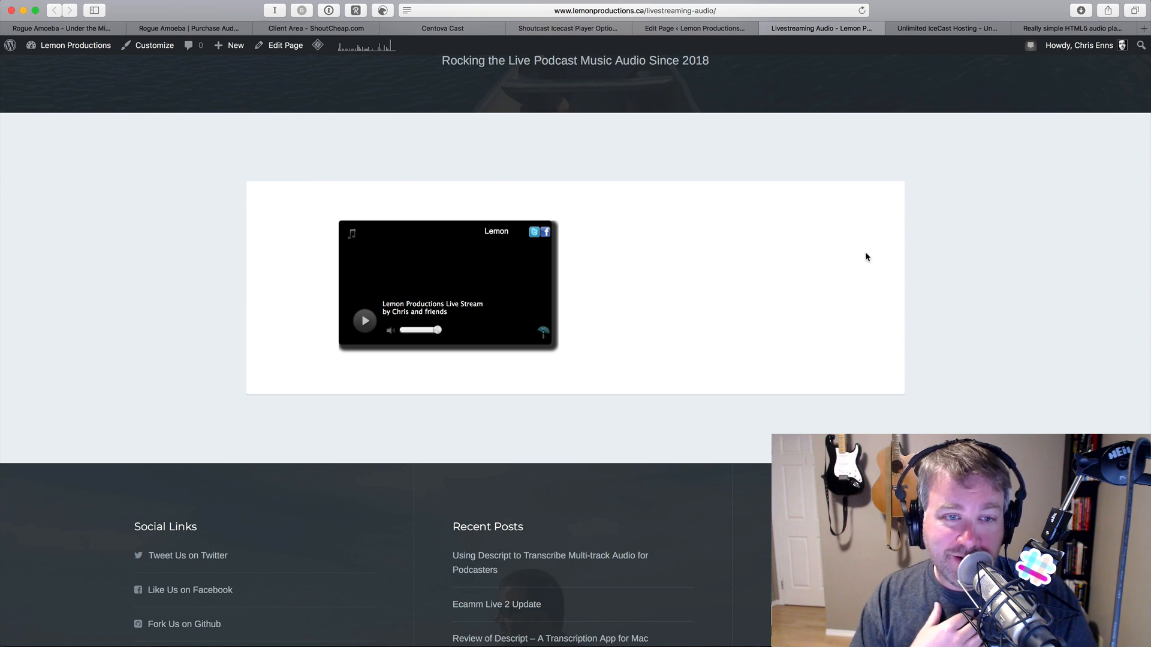
{"action": "key", "text": "super+Tab"}
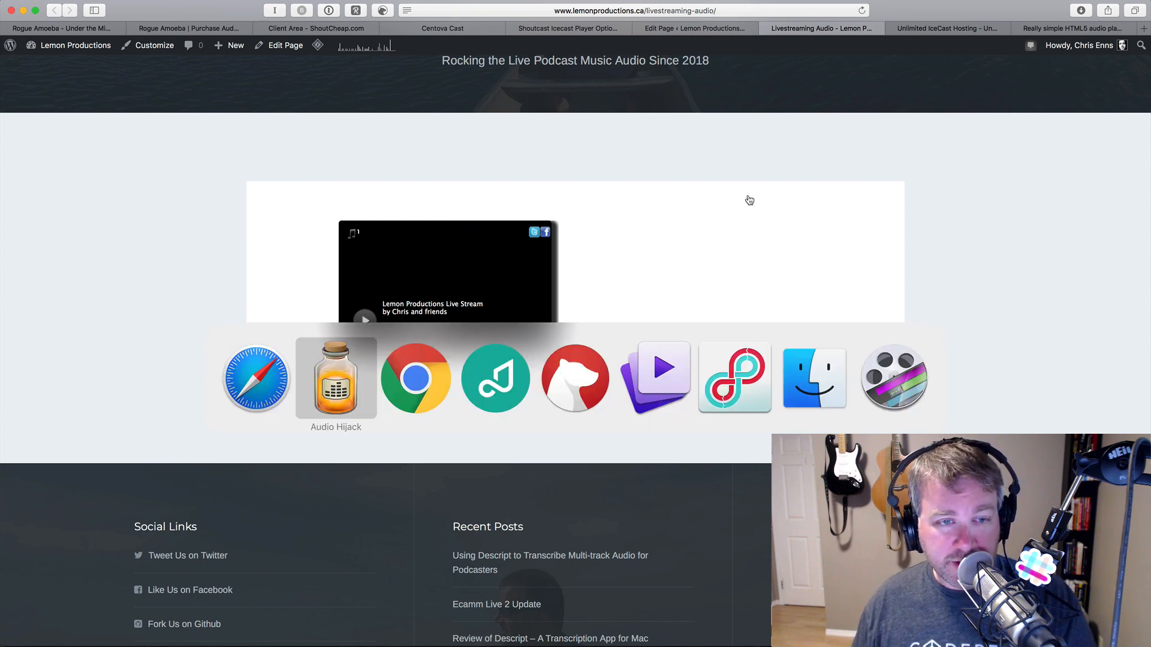
{"action": "key", "text": "super+Tab"}
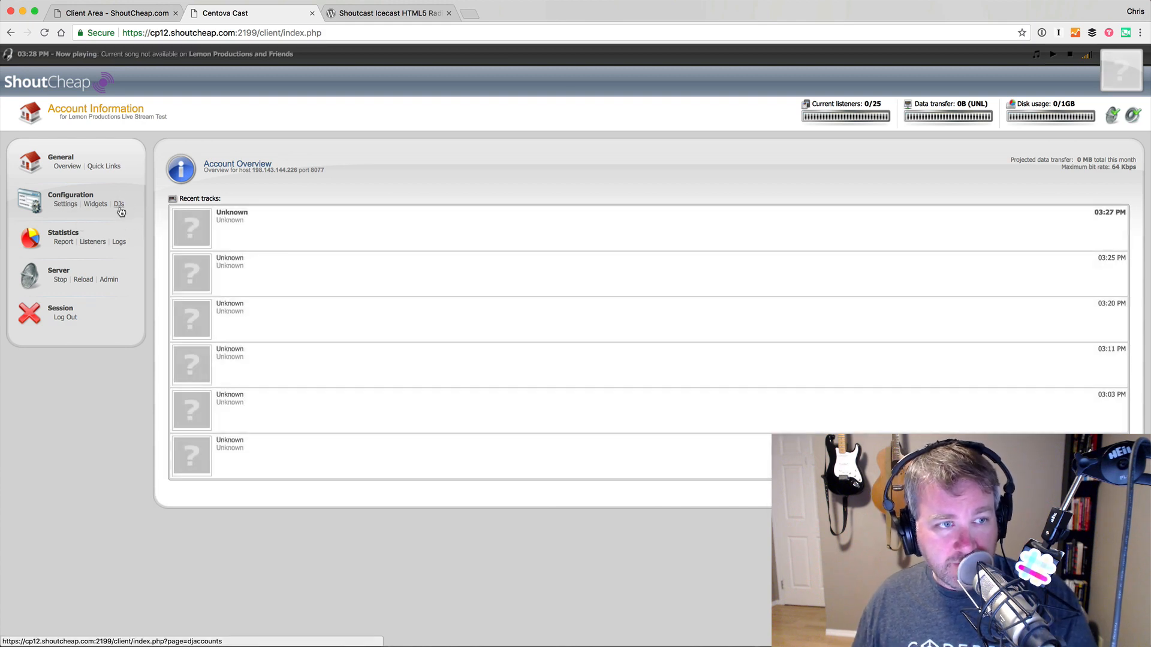
- Check Centova Cast's empty DJ Management page, then return to the Livestreaming Audio page
{"action": "left_click", "coordinate": [118, 204]}
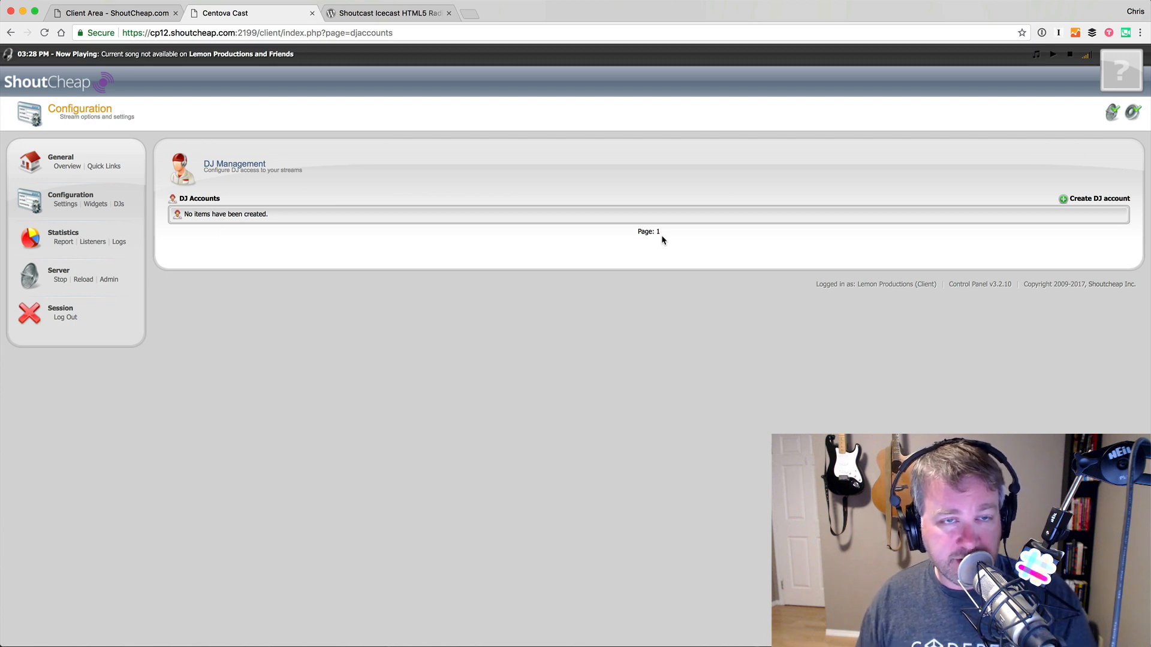
{"action": "key", "text": "super+Tab"}
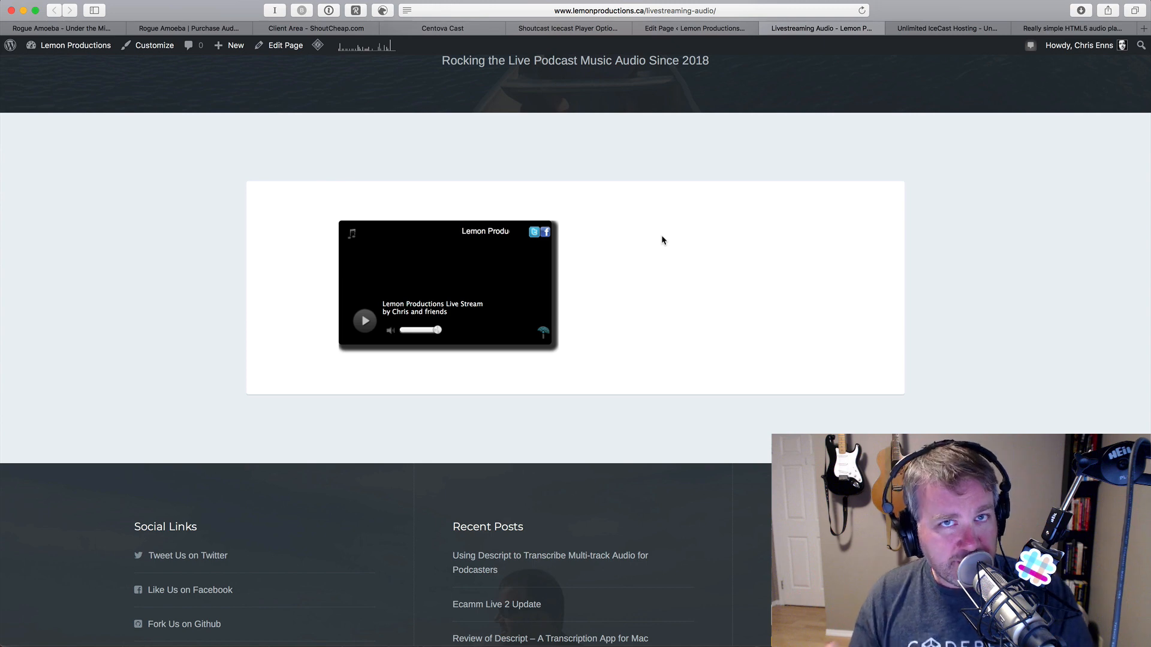
- Load the Goodstuff_FM Twitch channel (twitch.tv/good) in a new browser tab, then return to Audio Hijack
{"action": "key", "text": "super+t"}
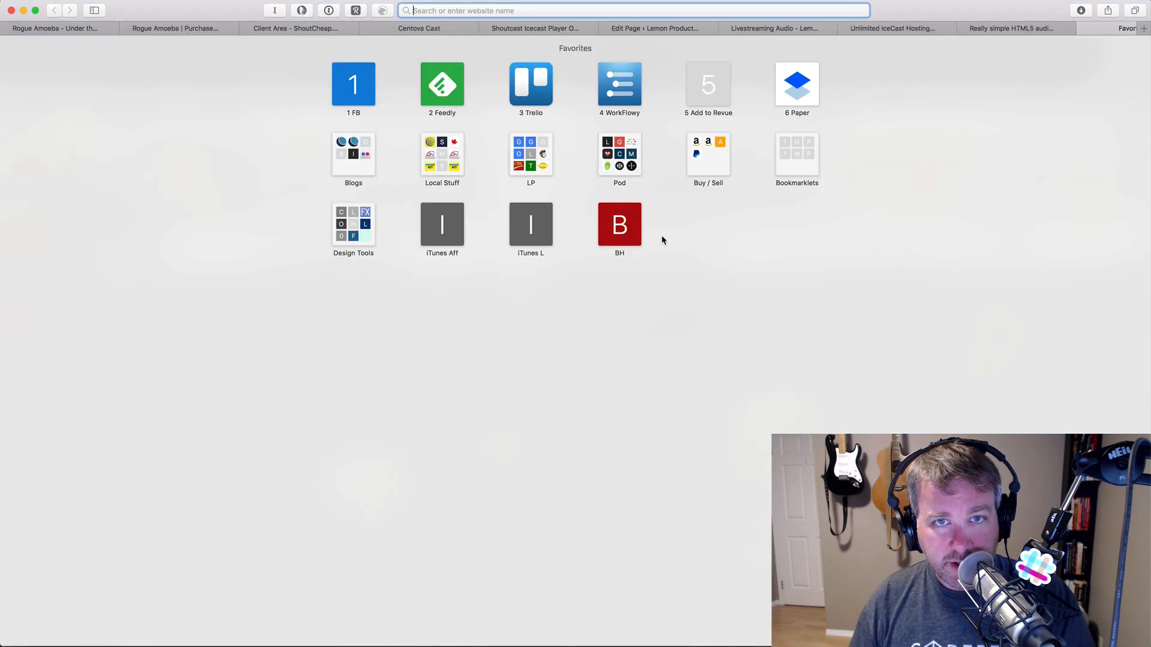
{"action": "type", "text": "twitch.tv/goods"}
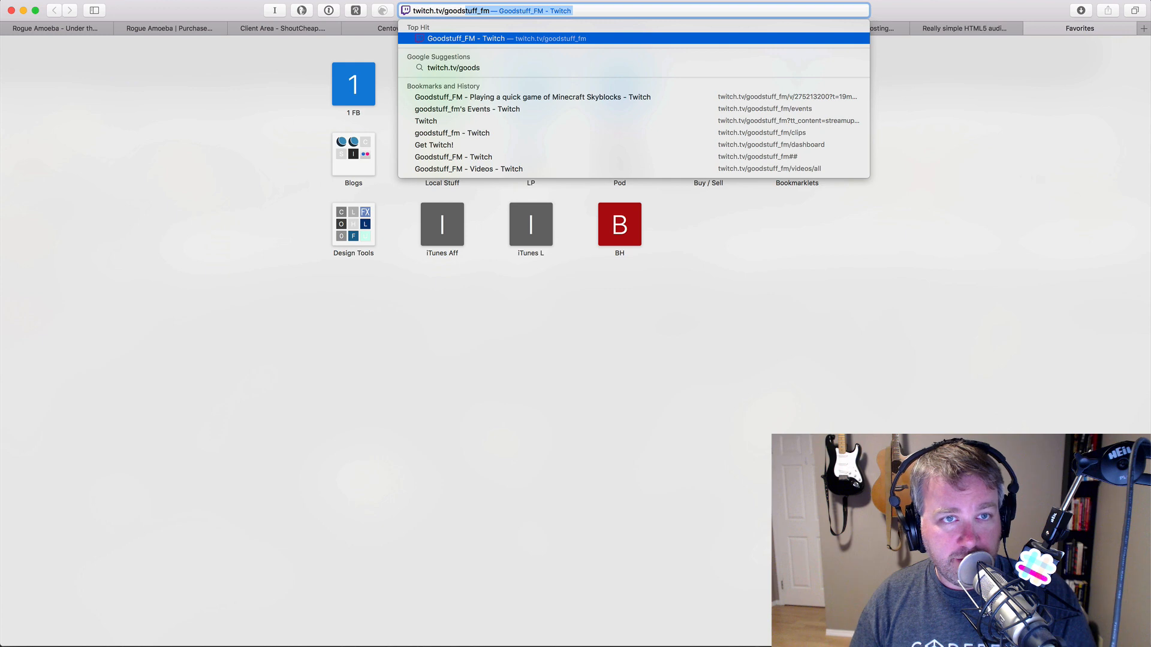
{"action": "key", "text": "Return"}
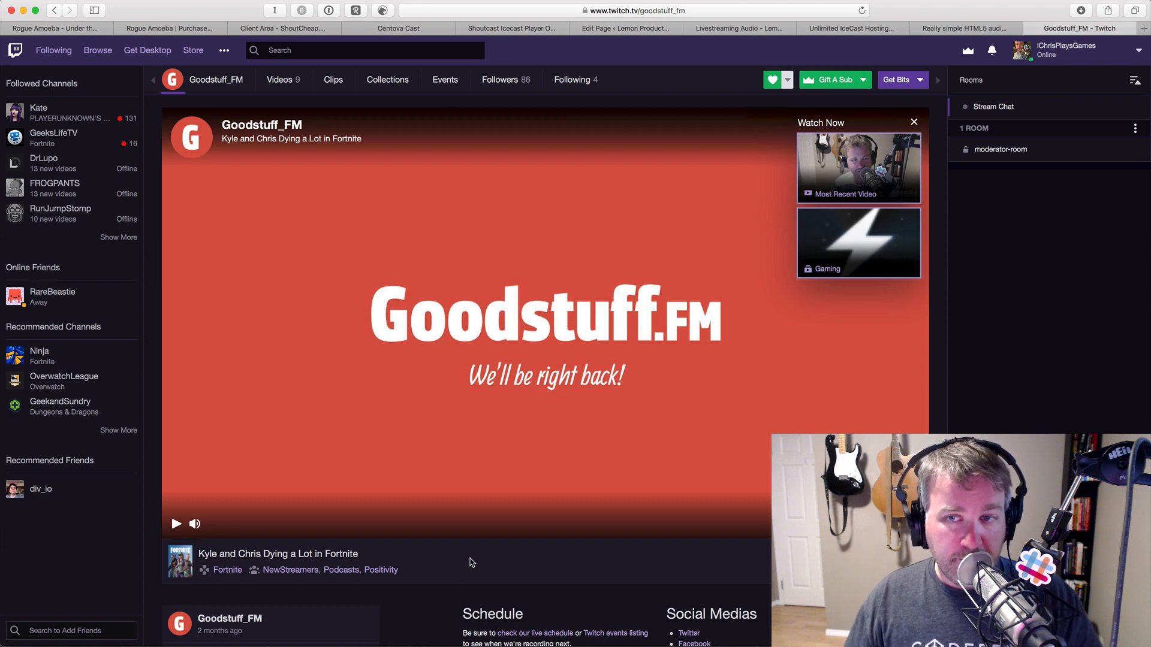
{"action": "key", "text": "super+Tab"}
{"action": "key", "text": "super+Tab"}
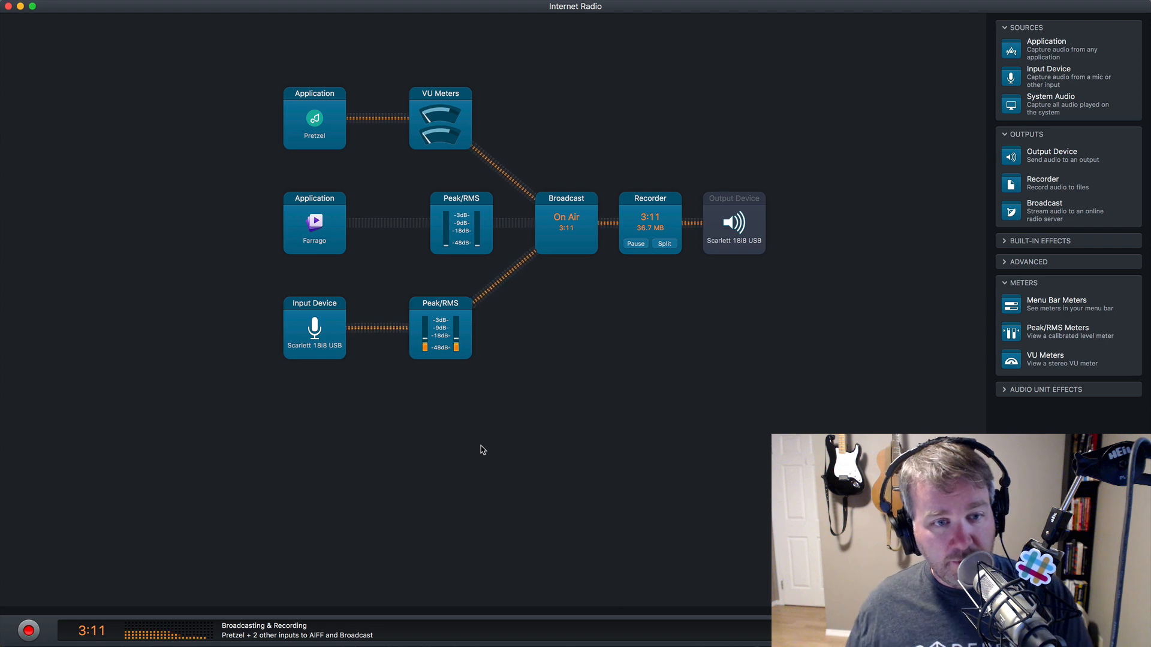
- Pause the music playing in Pretzel
{"action": "key", "text": "super+Tab"}
{"action": "key", "text": "super+Tab"}
{"action": "key", "text": "super+Tab"}
{"action": "key", "text": "super+Tab"}
{"action": "key", "text": "super+Tab"}
{"action": "key", "text": "super+Tab"}
{"action": "key", "text": "super+Tab"}
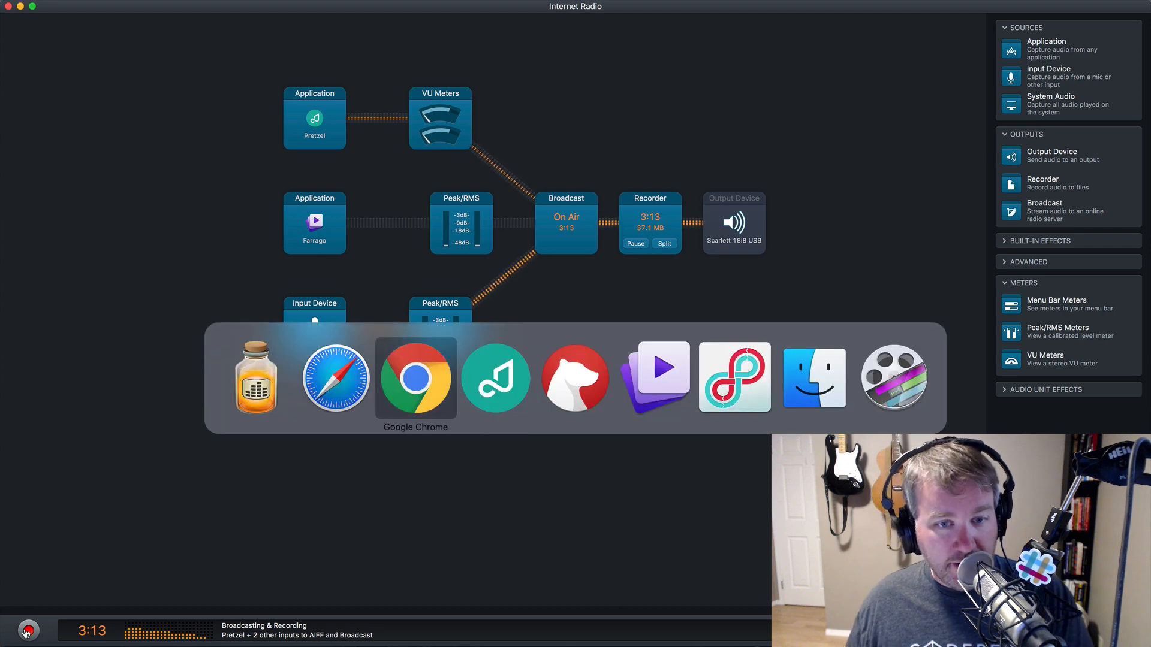
{"action": "key", "text": "super+Tab"}
{"action": "key", "text": "super+Tab"}
{"action": "key", "text": "super+Tab"}
{"action": "key", "text": "super+Tab"}
{"action": "key", "text": "super+Tab"}
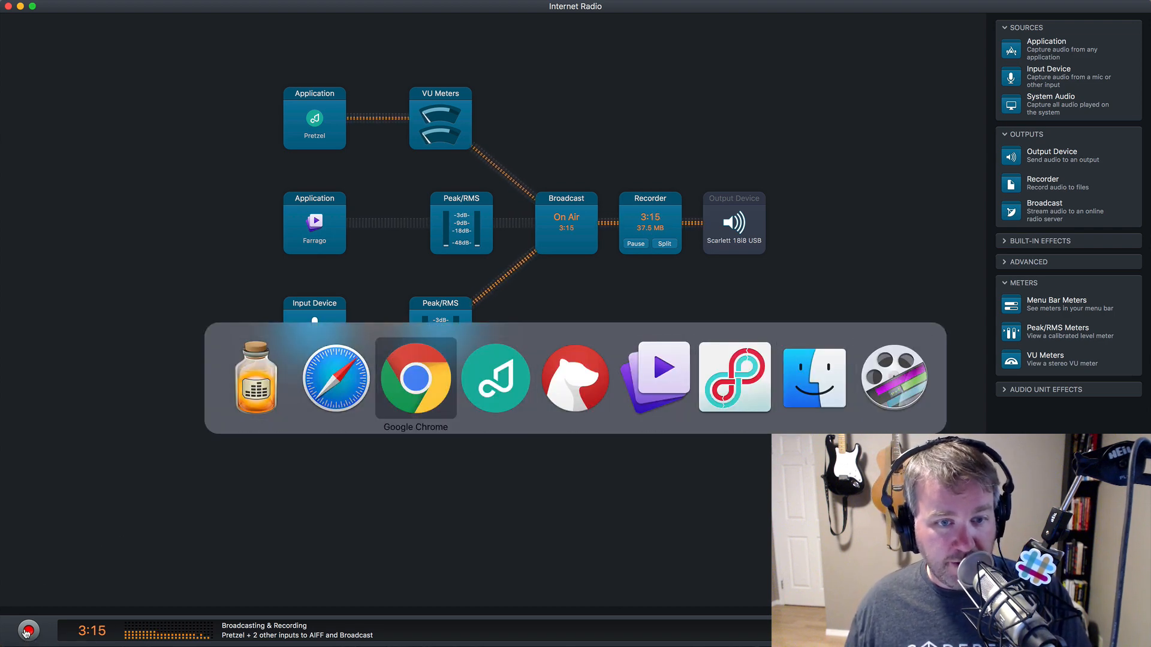
{"action": "left_click", "coordinate": [591, 477]}
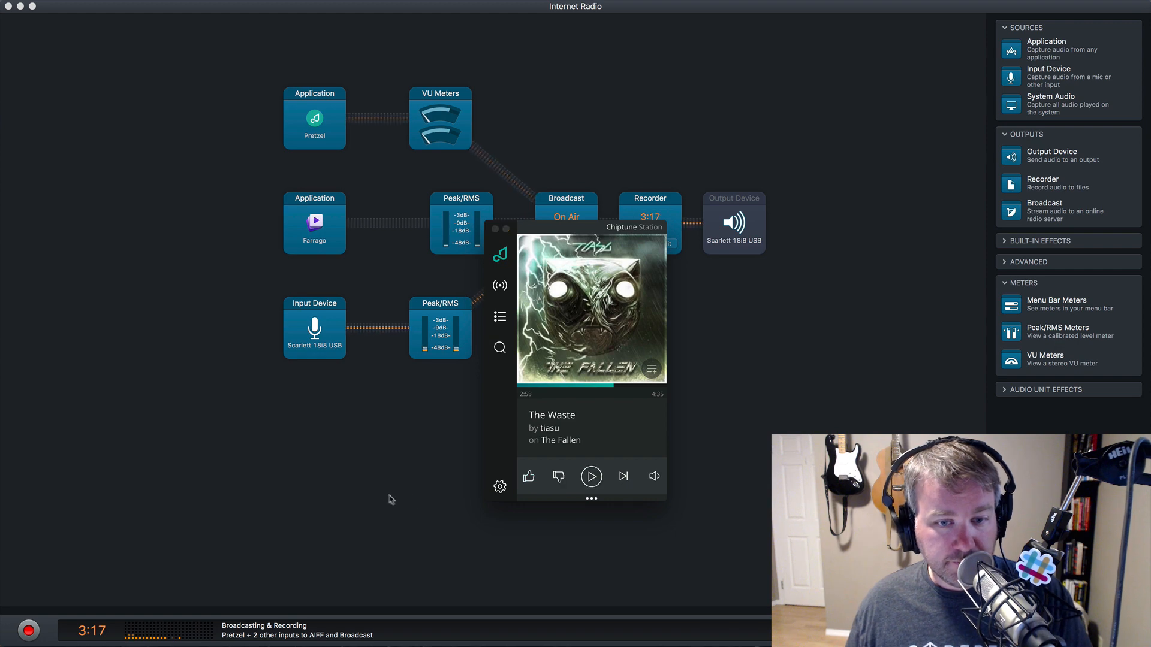
- Stop the Audio Hijack broadcast and recording at 3:19, then bring up the setup checklist in Bear
{"action": "left_click", "coordinate": [381, 495]}
{"action": "left_click", "coordinate": [29, 630]}
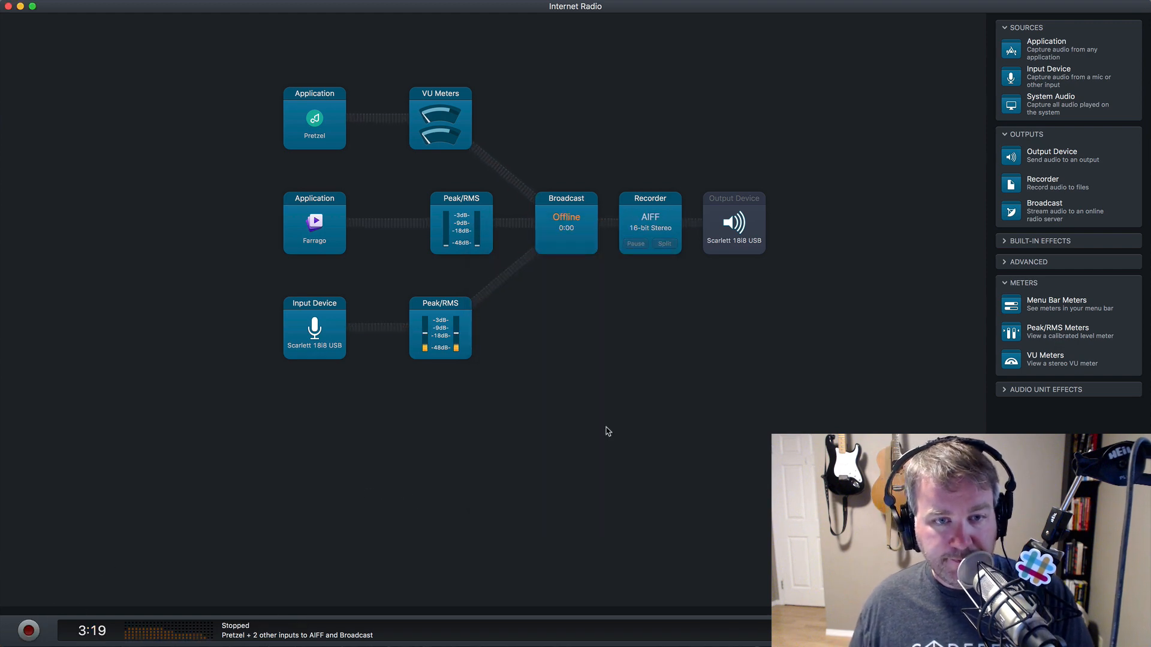
{"action": "key", "text": "super+Tab"}
{"action": "key", "text": "super+Tab"}
{"action": "key", "text": "super+Tab"}
{"action": "key", "text": "super+Tab"}
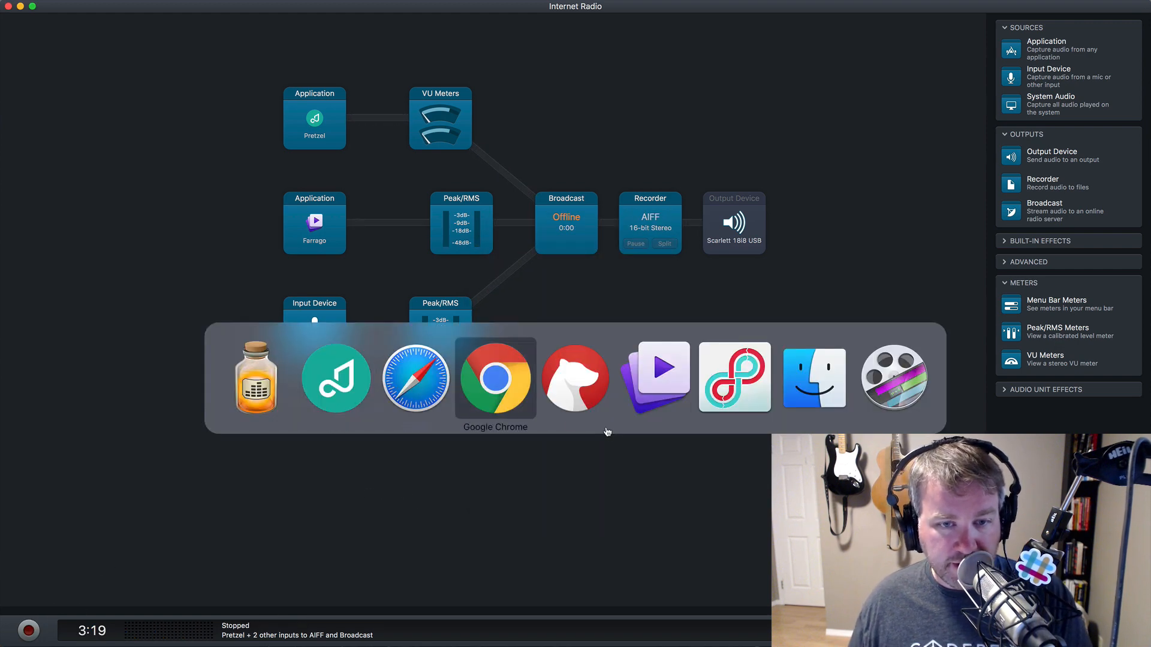